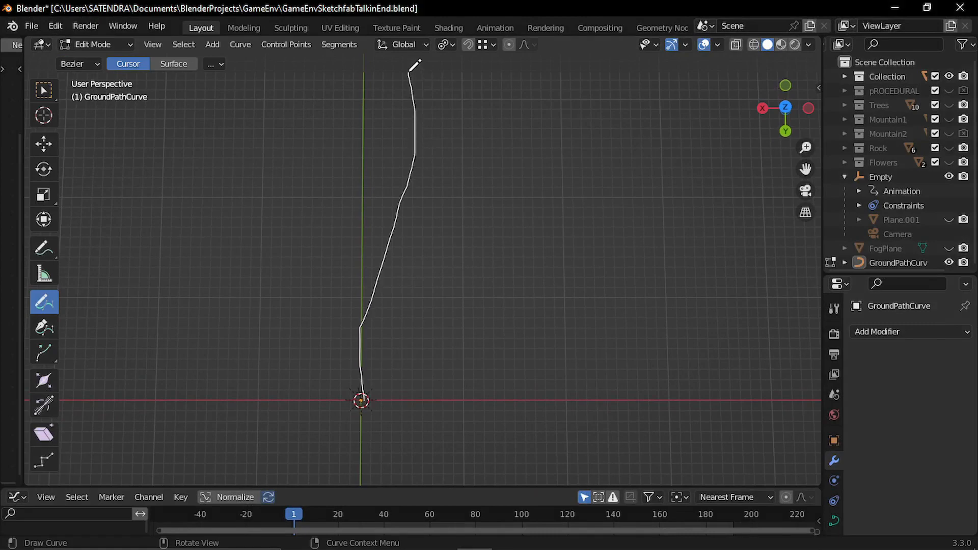
Step: Leave curve editing and inspect the river landscape along the drawn path in rendered shading with overlays hidden
key(Tab)
scroll(491, 263, up, 3)
middle_drag(395, 317, 525, 139)
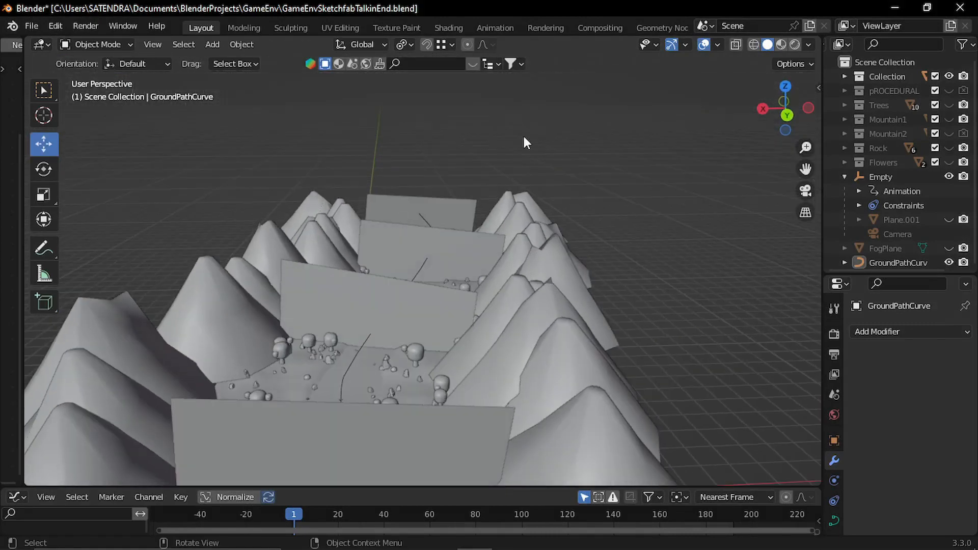
click(795, 44)
scroll(449, 259, up, 4)
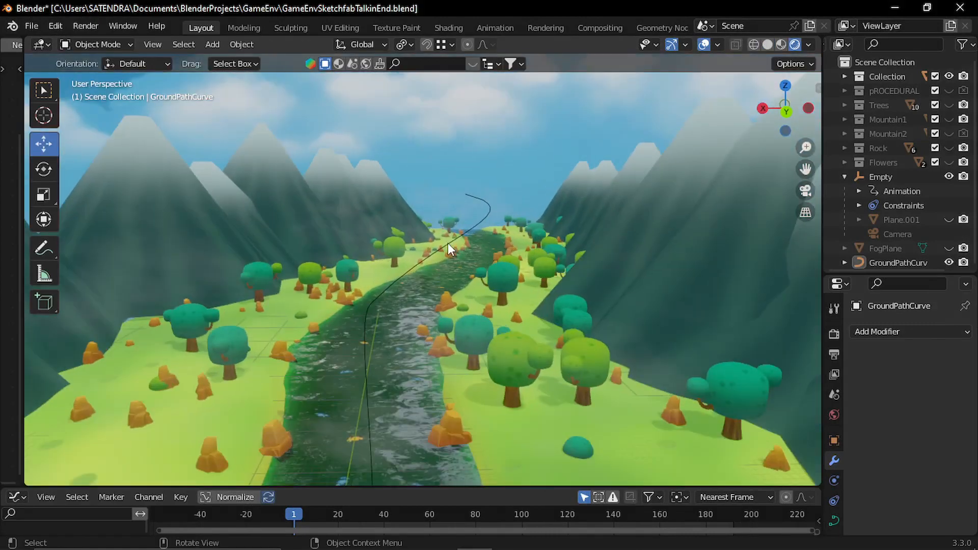
middle_drag(447, 243, 473, 204)
click(703, 44)
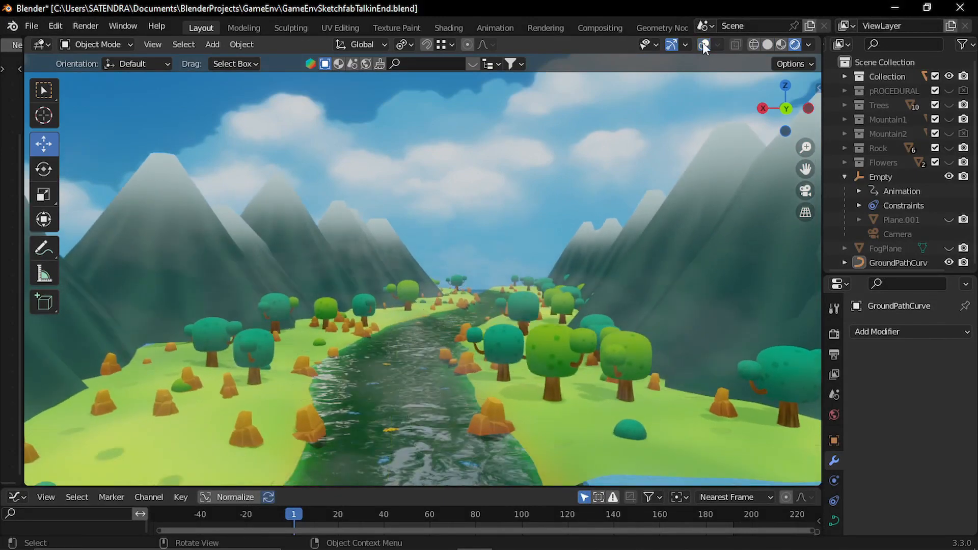
shift+middle_drag(512, 232, 416, 308)
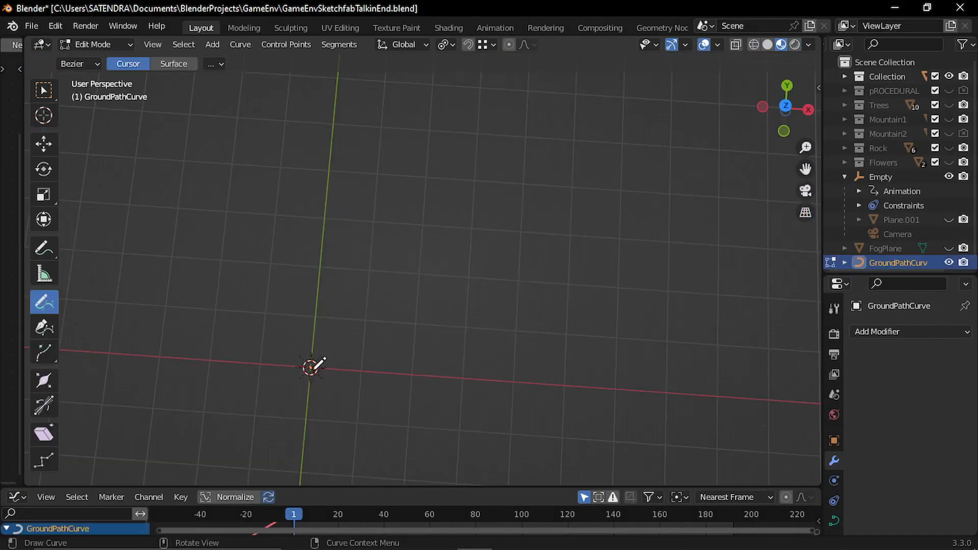
Step: Draw two winding freehand paths in GroundPathCurve, one starting at the origin and a second one alongside it
mouse_move(292, 367)
mouse_down()
mouse_move(556, 253)
mouse_move(742, 288)
mouse_up()
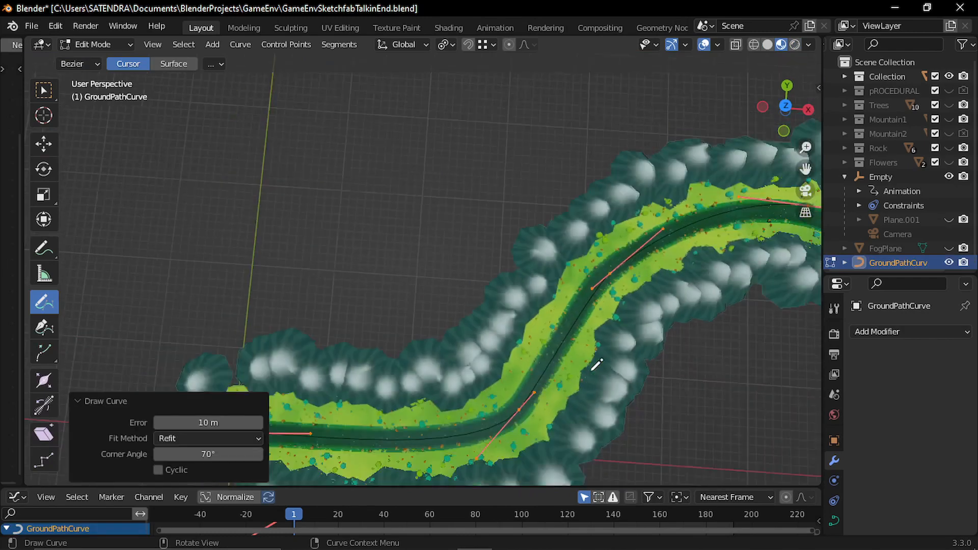
scroll(593, 365, down, 2)
shift+middle_drag(615, 409, 548, 364)
shift+middle_drag(304, 456, 476, 325)
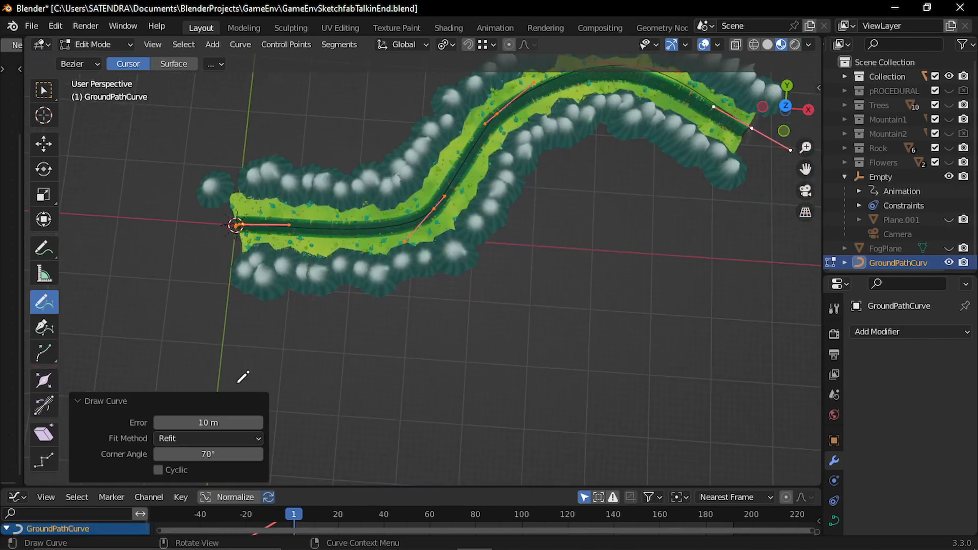
mouse_move(234, 382)
mouse_down()
mouse_move(662, 257)
mouse_move(788, 285)
mouse_up()
shift+middle_drag(530, 369, 674, 356)
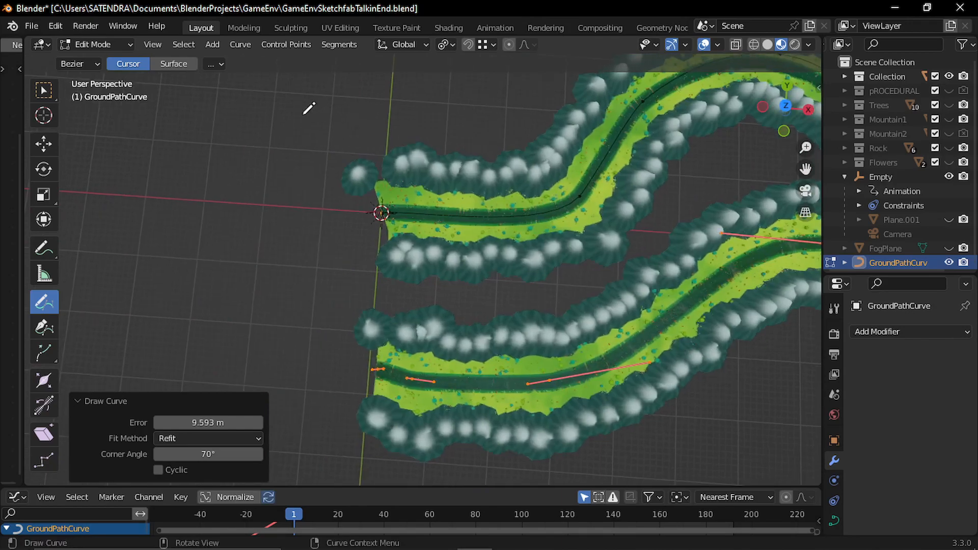
Step: Draw a third freehand path on the other side of the origin, return to Object Mode and select the generated landscape
drag(311, 107, 171, 372)
key(Tab)
click(348, 347)
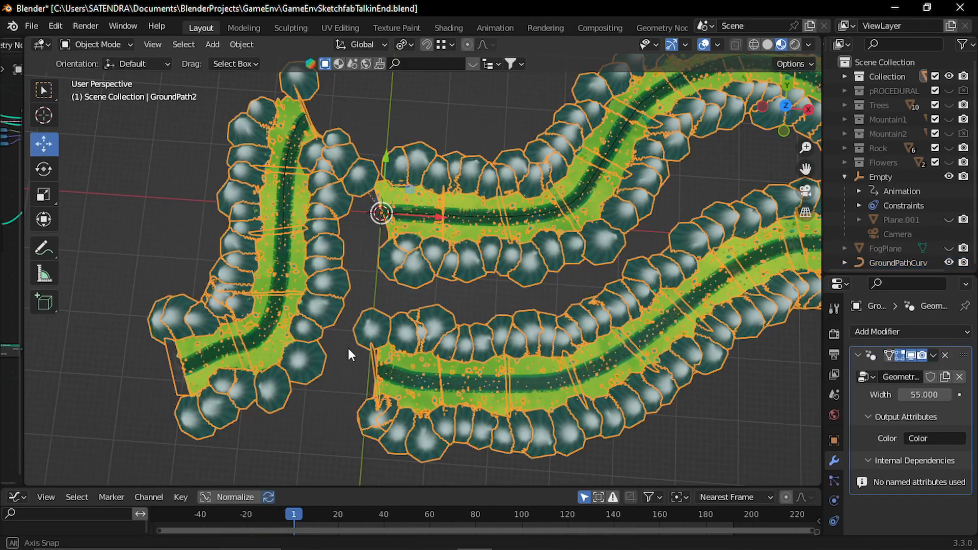
middle_drag(348, 347, 182, 298)
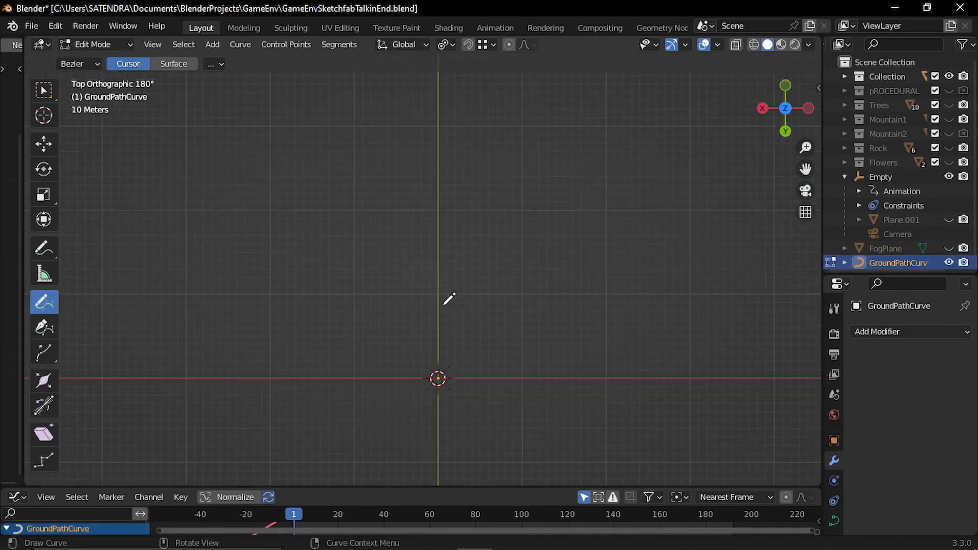
Step: Draw a loop-shaped freehand path starting and ending at the origin, make it cyclic and preview it in rendered shading
mouse_move(448, 301)
shift+middle_down()
mouse_move(417, 212)
mouse_move(378, 280)
shift+middle_up()
drag(278, 250, 507, 125)
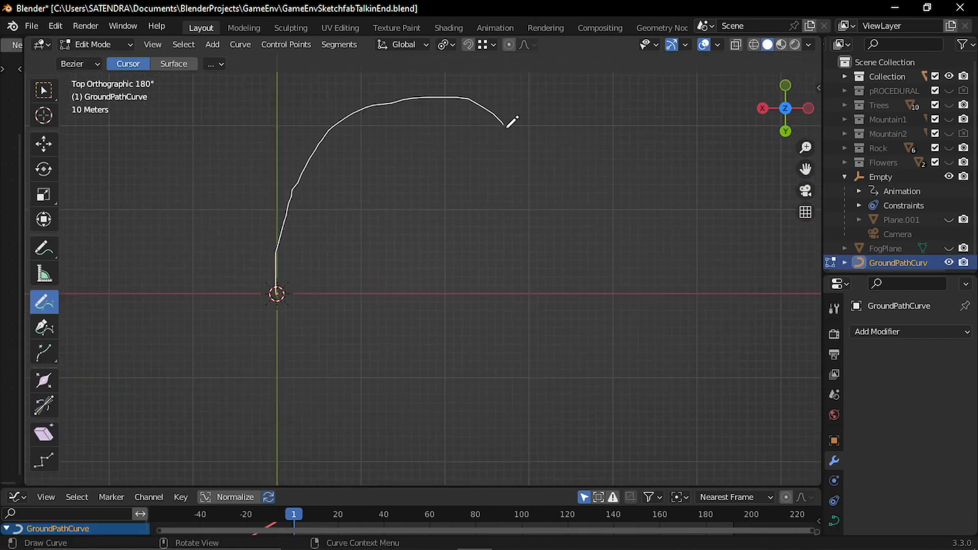
mouse_move(481, 261)
mouse_down()
mouse_move(499, 430)
mouse_move(277, 298)
mouse_up()
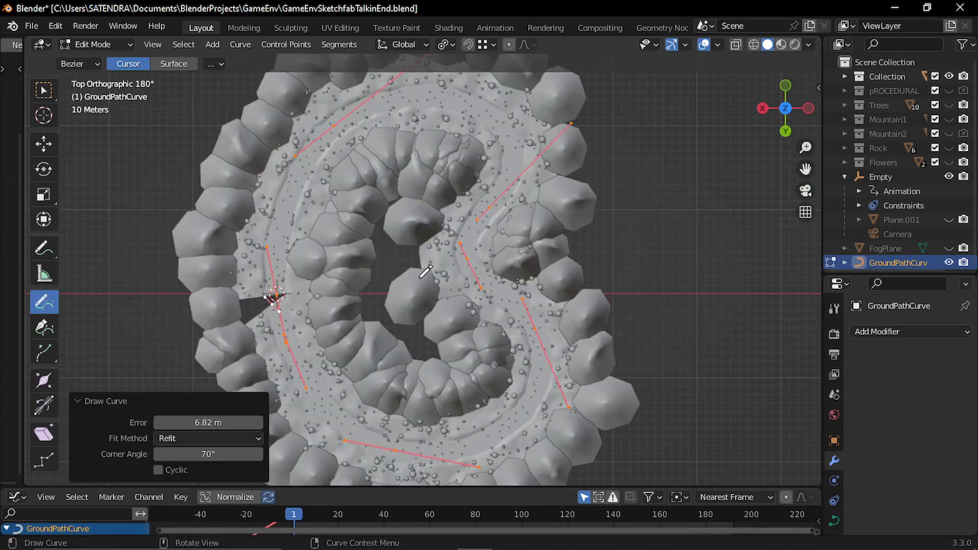
click(157, 469)
key(Tab)
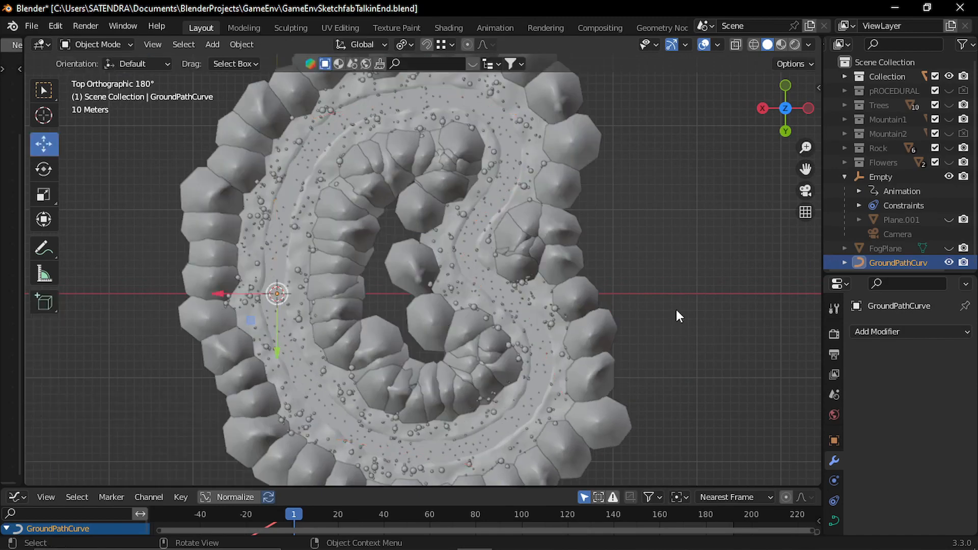
click(794, 44)
mouse_move(374, 335)
middle_down()
mouse_move(462, 281)
mouse_move(441, 247)
mouse_move(480, 275)
mouse_move(474, 330)
mouse_move(522, 349)
mouse_move(488, 221)
mouse_move(312, 239)
mouse_move(295, 211)
middle_up()
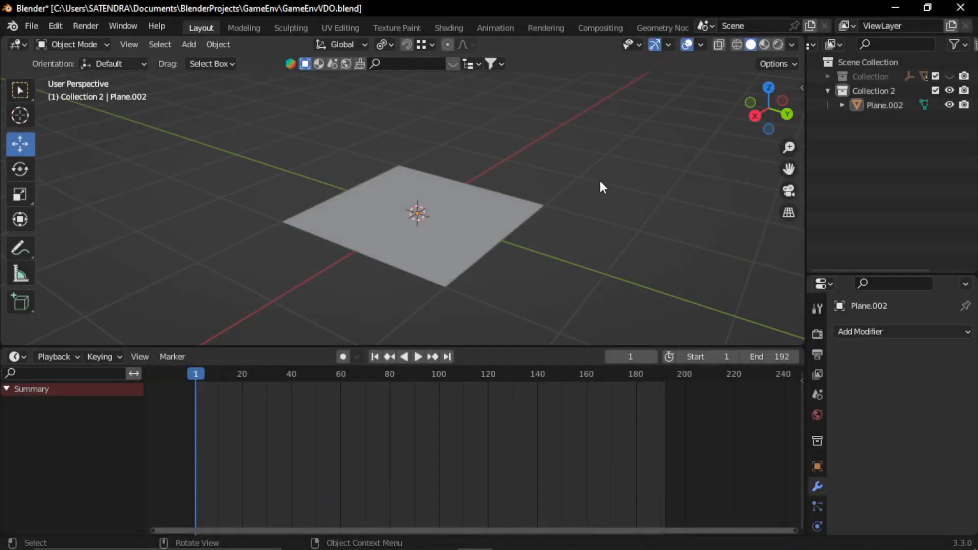
Step: Select the plane and create a geometry node tree named PATH for it in the Geometry Node Editor
middle_drag(564, 230, 552, 220)
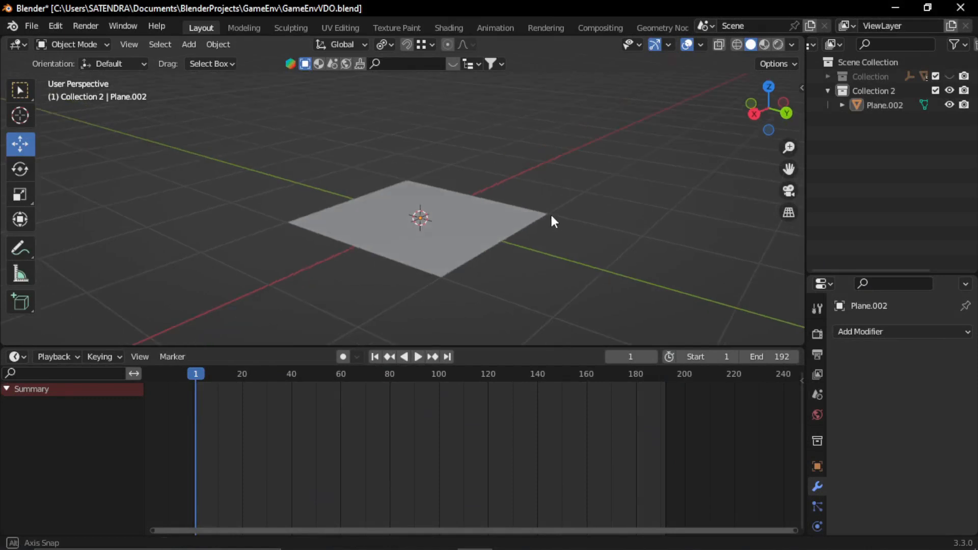
click(445, 251)
middle_drag(557, 265, 542, 270)
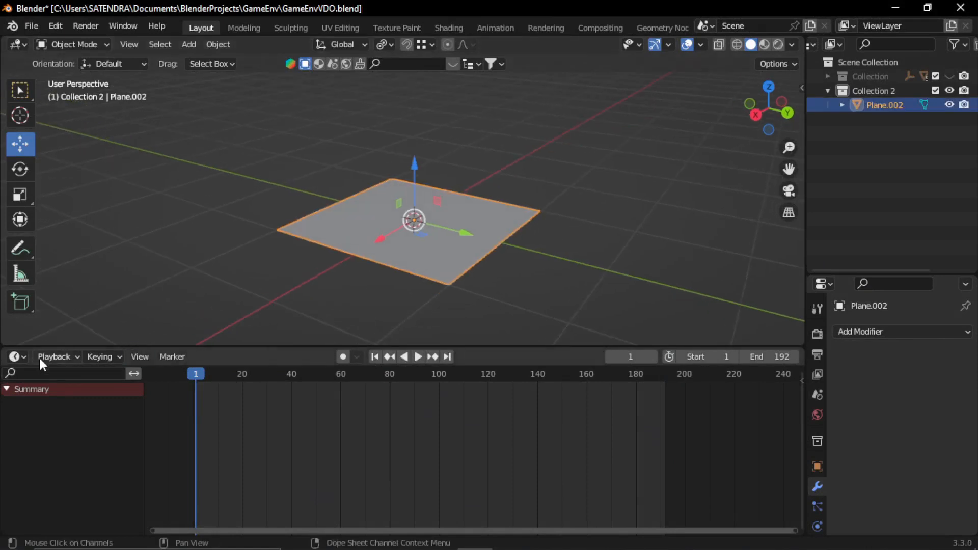
click(19, 359)
click(75, 475)
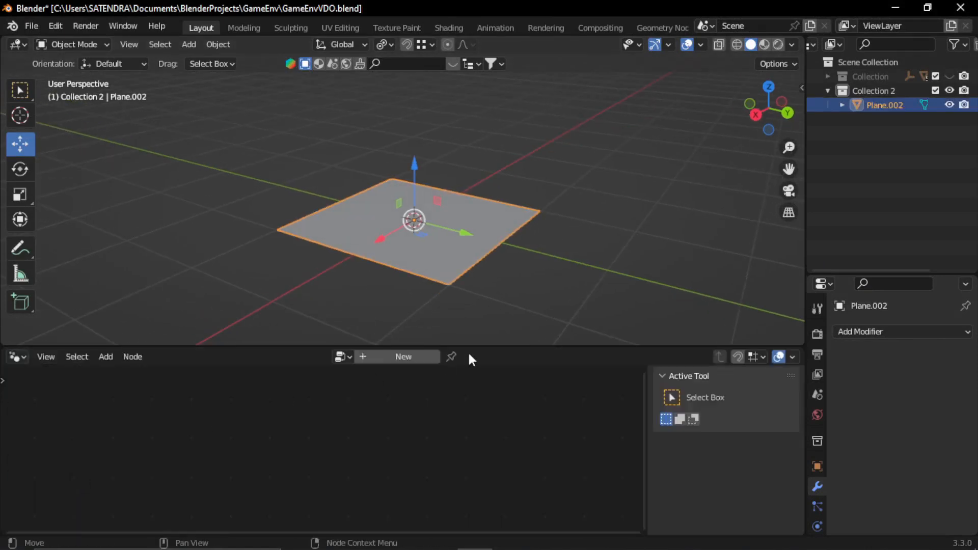
click(390, 358)
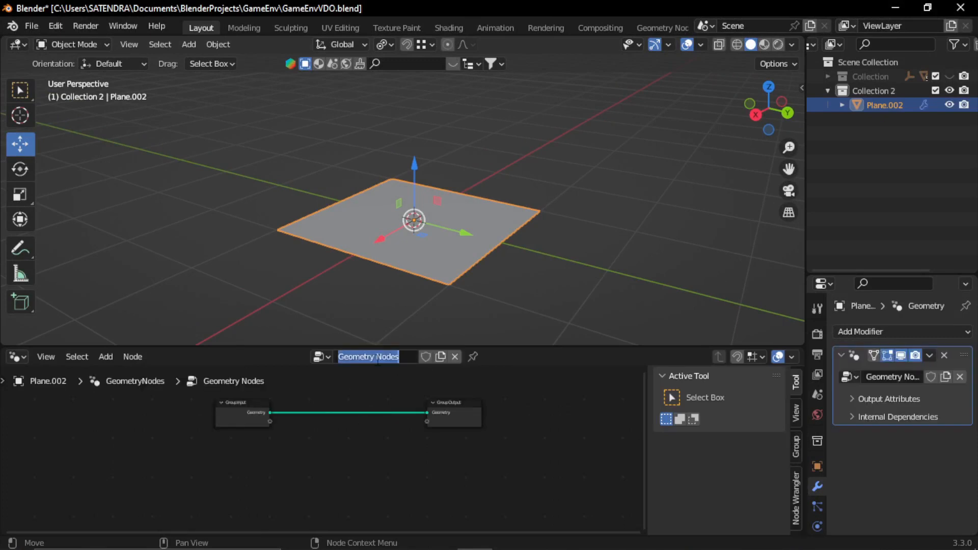
text(PATH)
key(Return)
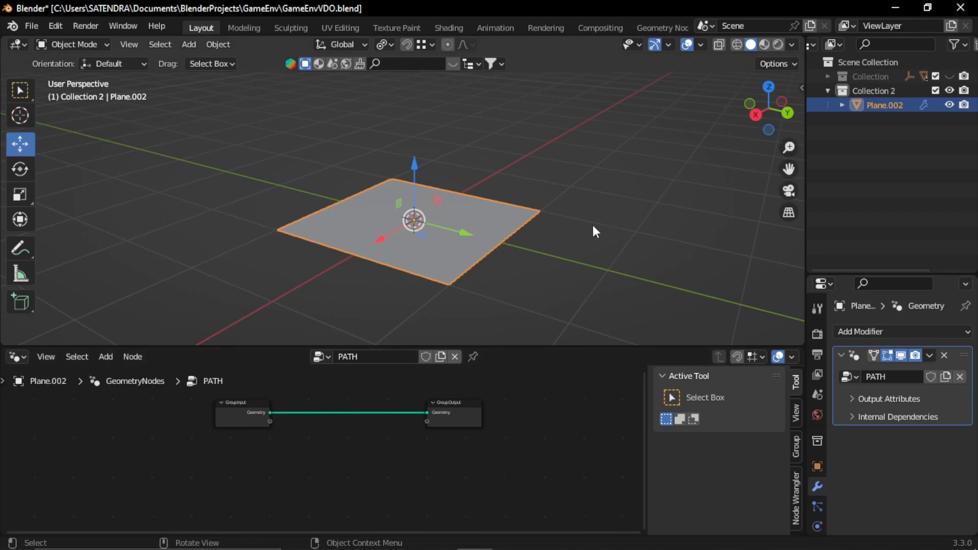
Step: Add a Bezier curve to the scene and rename it PATH
click(570, 250)
key(shift+a)
mouse_move(569, 249)
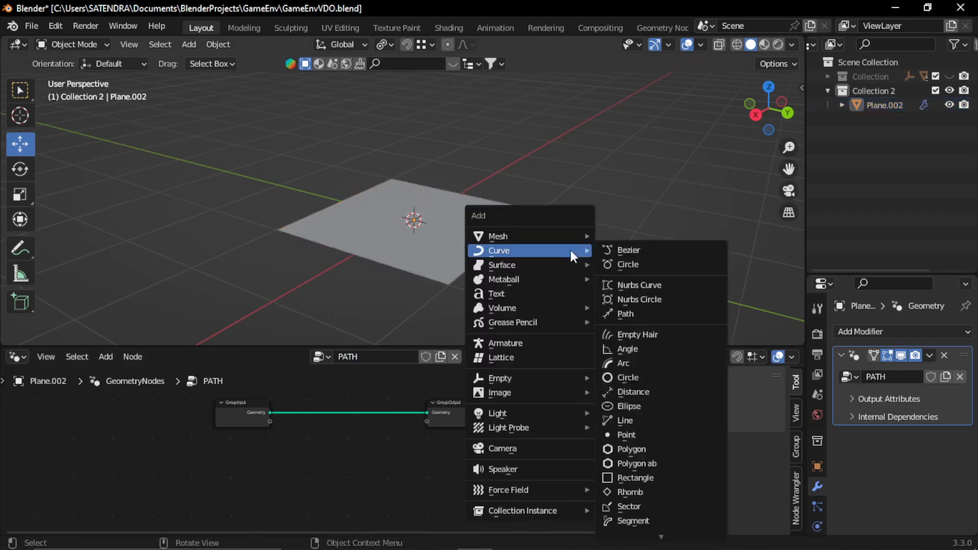
click(636, 250)
double_click(884, 105)
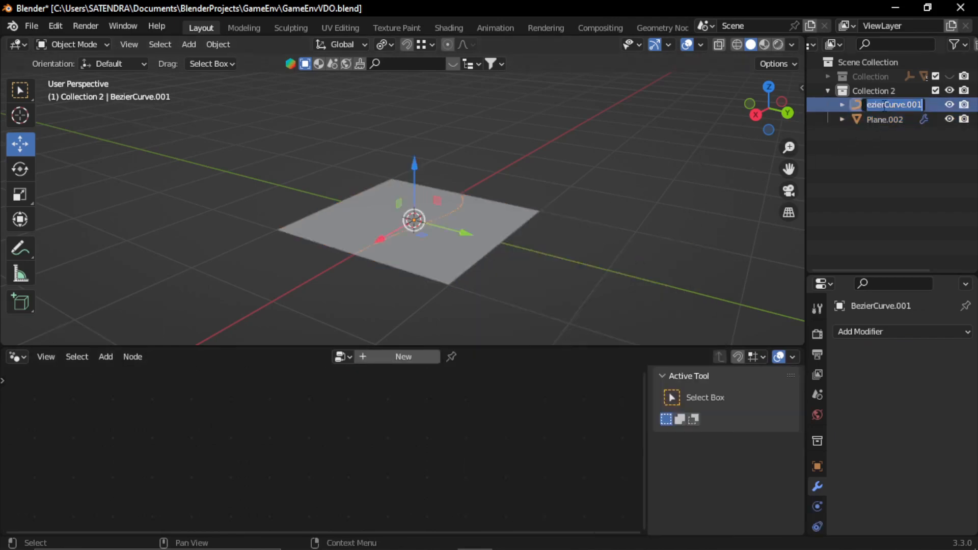
text(PATH)
key(Return)
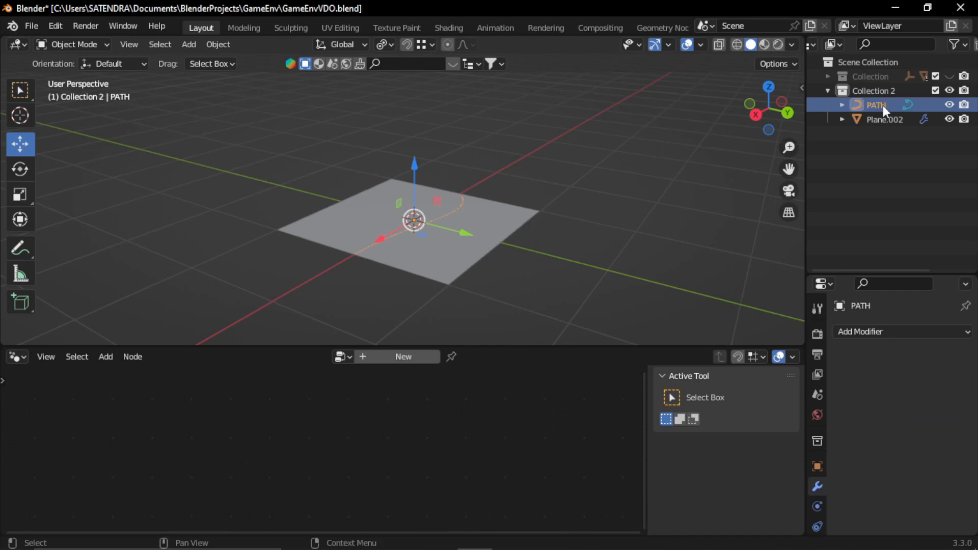
Step: Bring the PATH curve into the plane's node tree as an Object Info node below the Group Input
click(439, 264)
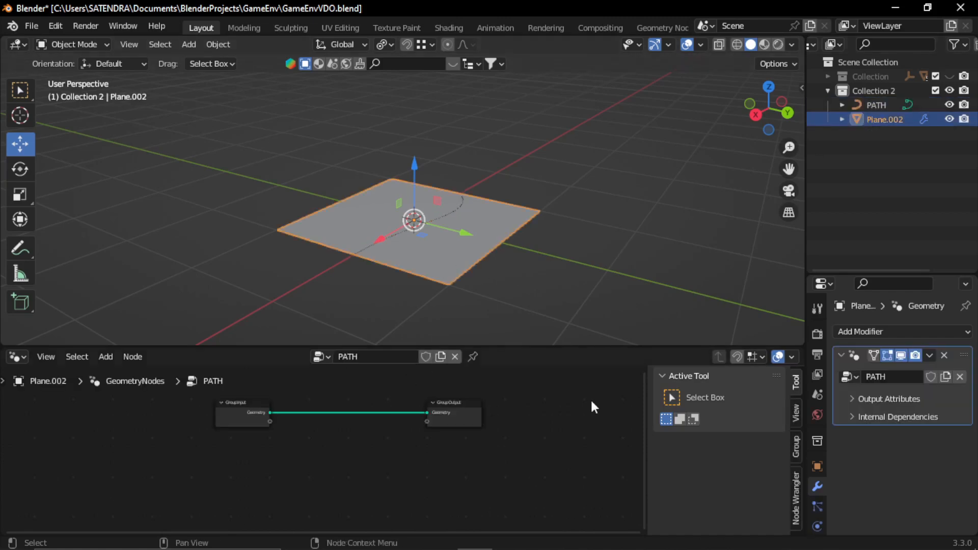
drag(881, 105, 266, 458)
middle_drag(323, 473, 368, 429)
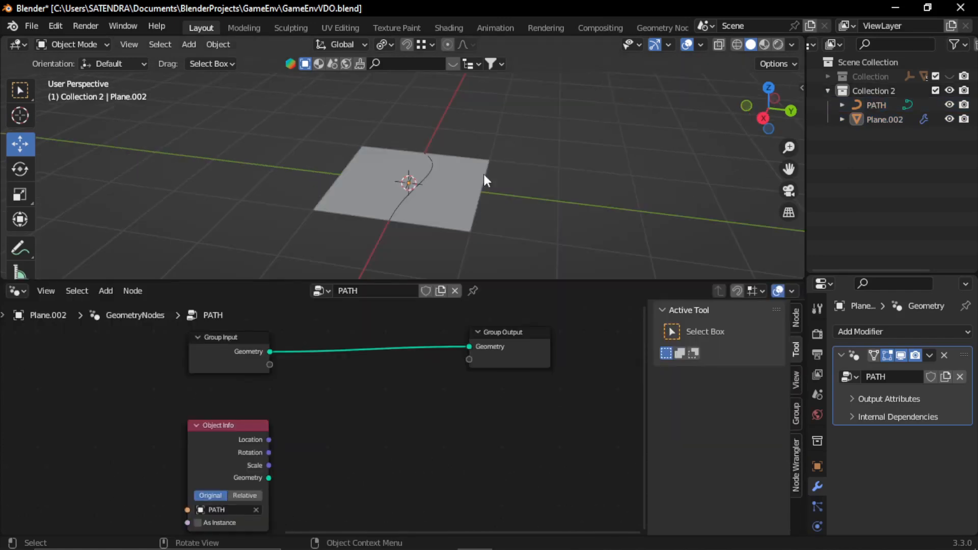
Step: Delete all the default points of the PATH curve in Edit Mode
click(432, 169)
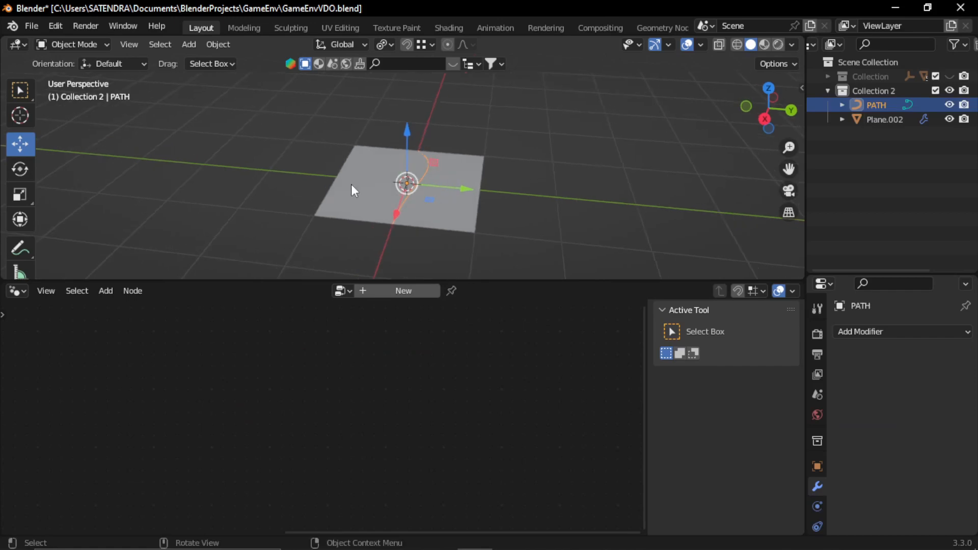
key(Tab)
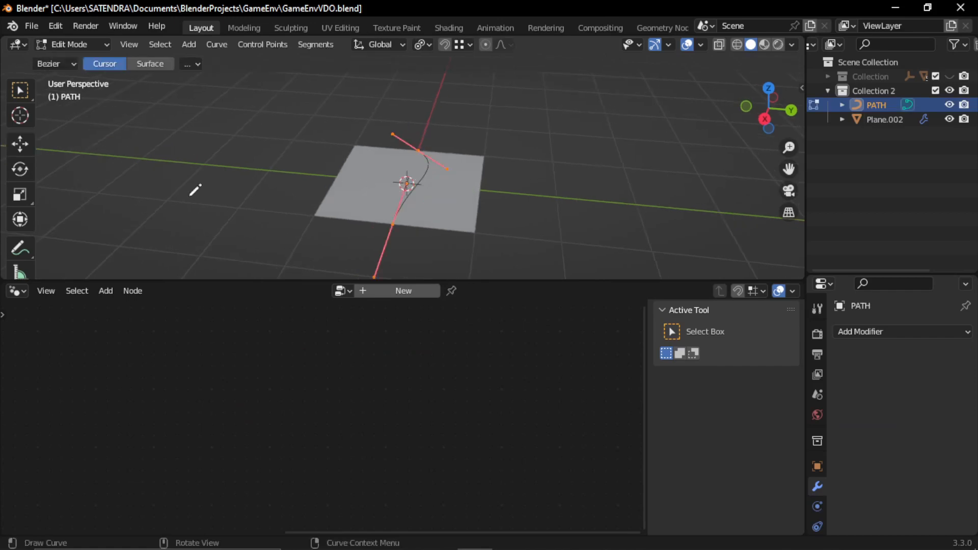
key(x)
click(390, 210)
middle_drag(348, 206, 430, 204)
scroll(20, 197, down, 2)
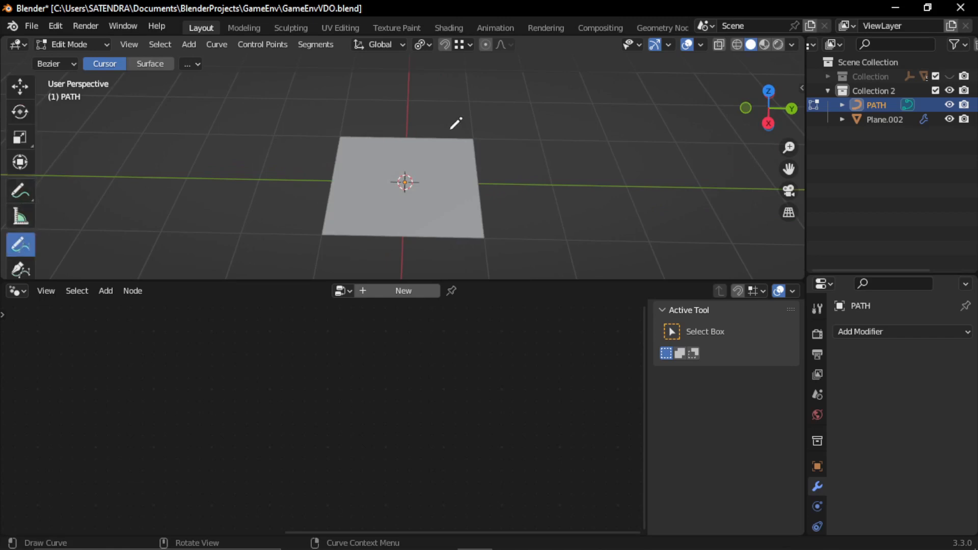
Step: Draw a freehand S-shaped curve across the plane in the PATH object and return to Object Mode
middle_drag(456, 122, 480, 86)
drag(396, 205, 326, 269)
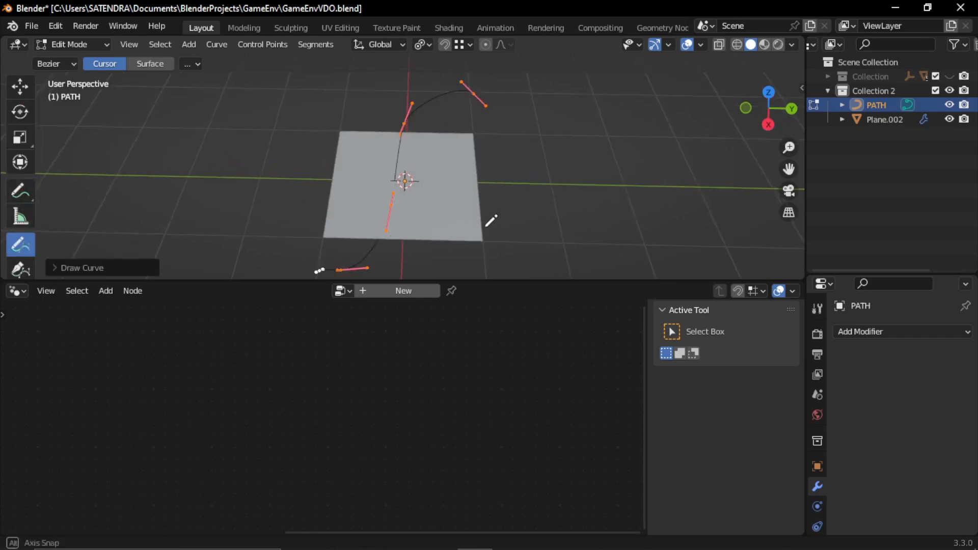
mouse_move(491, 218)
middle_down()
mouse_move(454, 146)
mouse_move(474, 174)
middle_up()
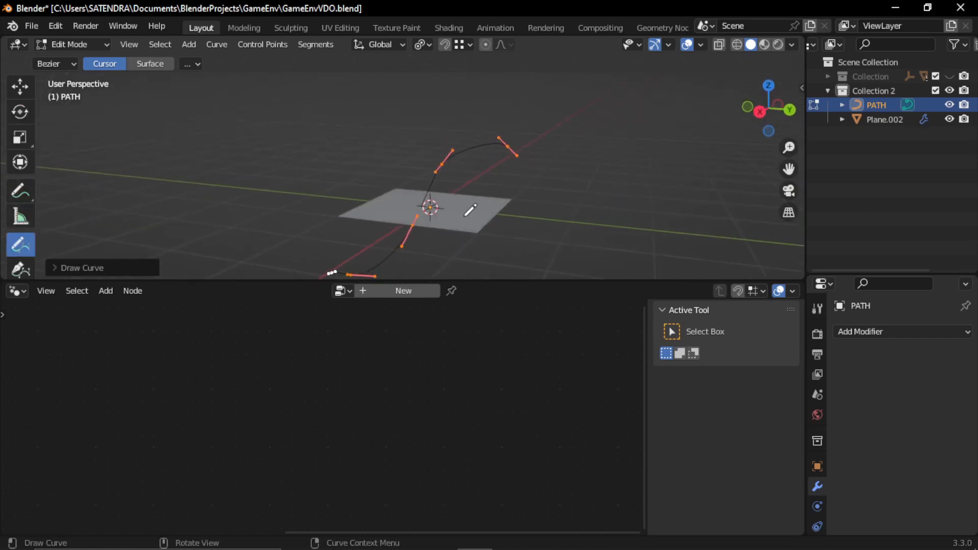
key(Tab)
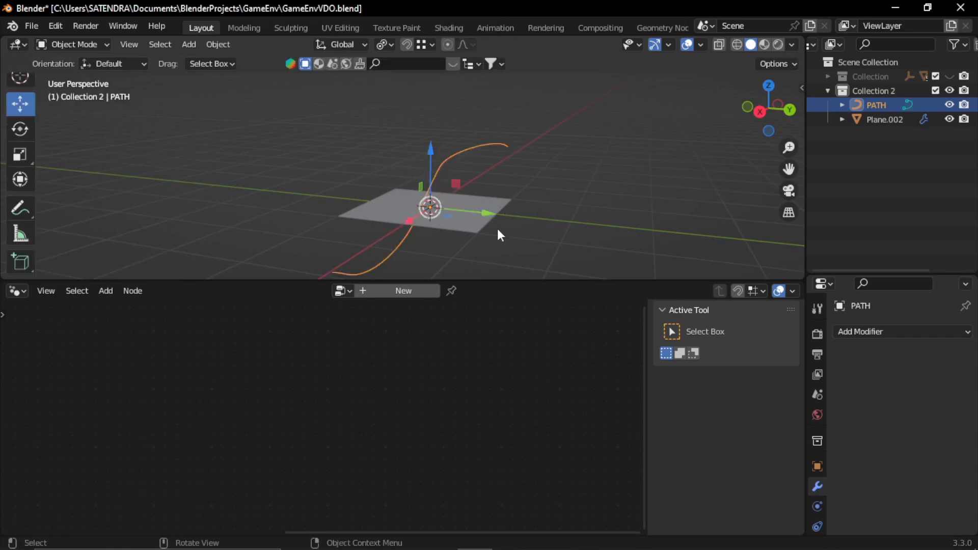
Step: Add a Set Position node below the Group Output in the plane's PATH node tree
click(471, 230)
middle_drag(336, 393, 333, 378)
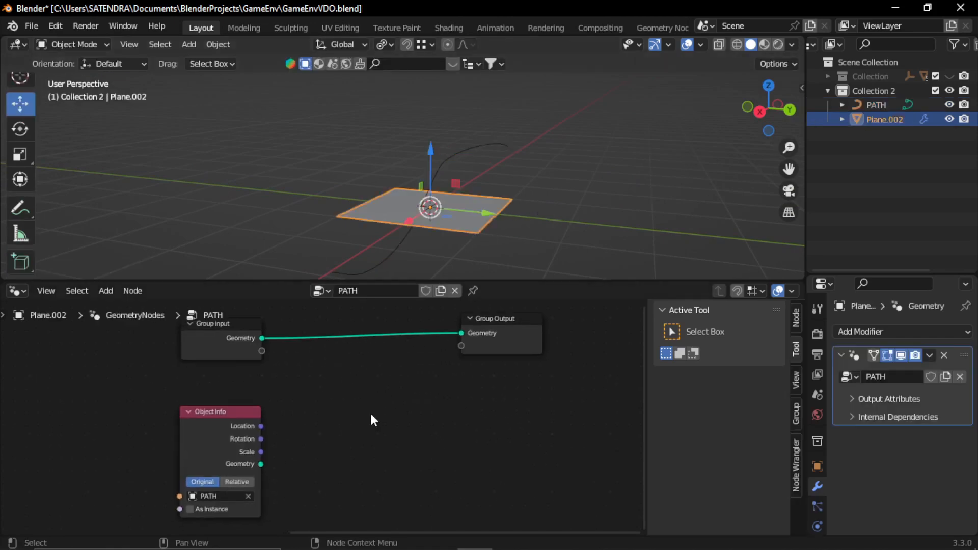
key(shift+a)
click(371, 241)
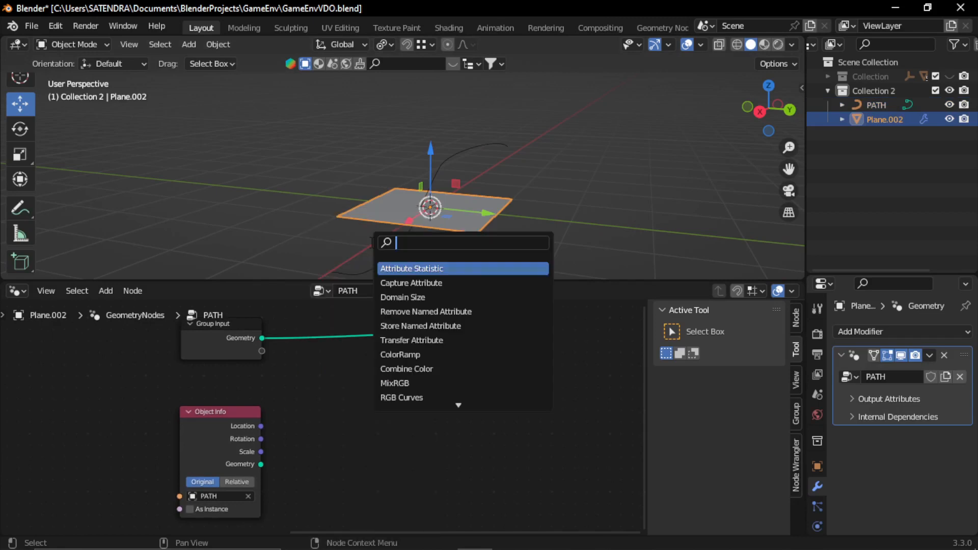
text(set)
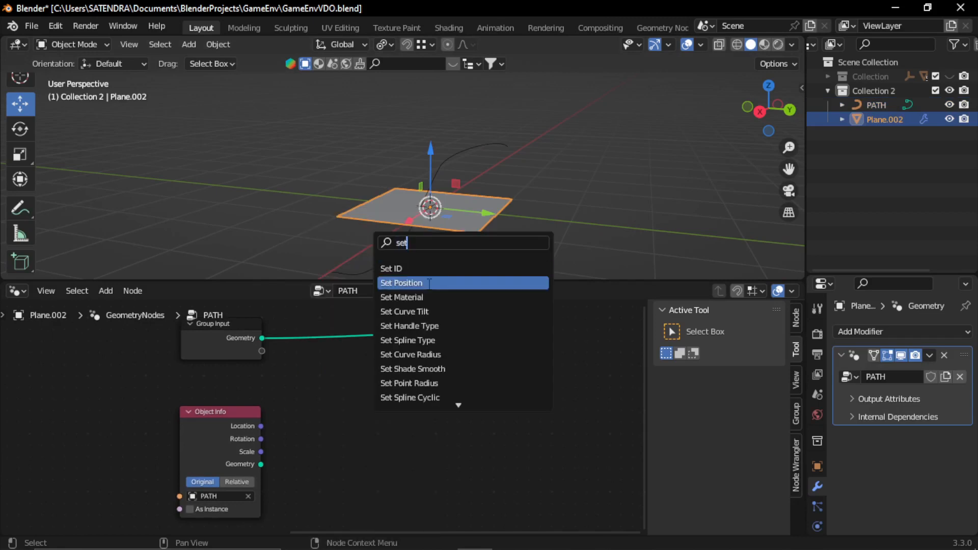
click(401, 283)
click(535, 432)
click(364, 450)
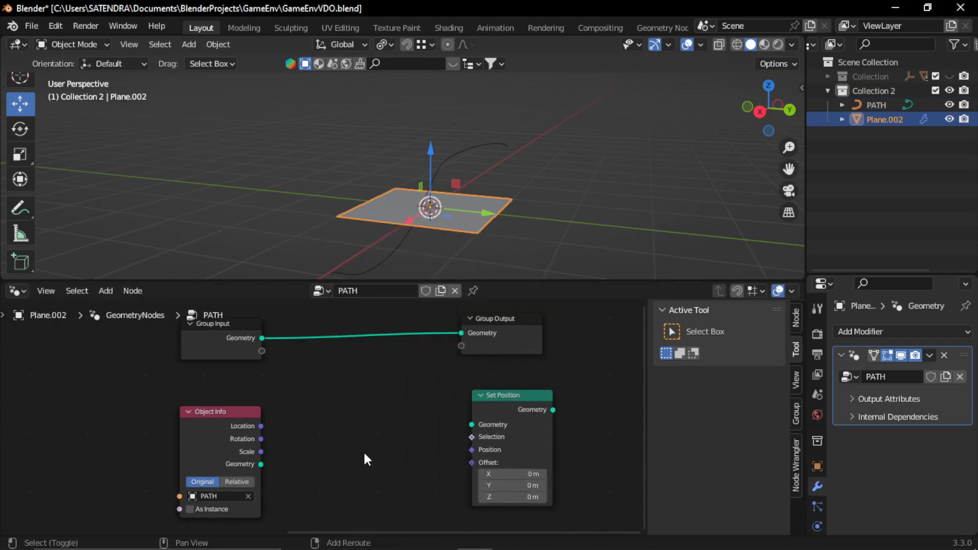
Step: Add a Position node beside the Object Info node in the PATH node tree
key(shift+a)
click(331, 238)
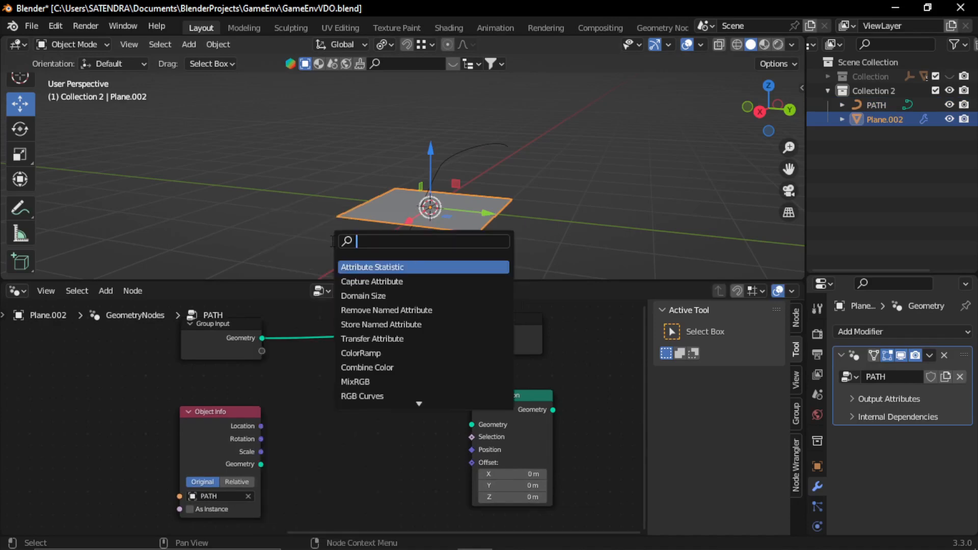
text(posi)
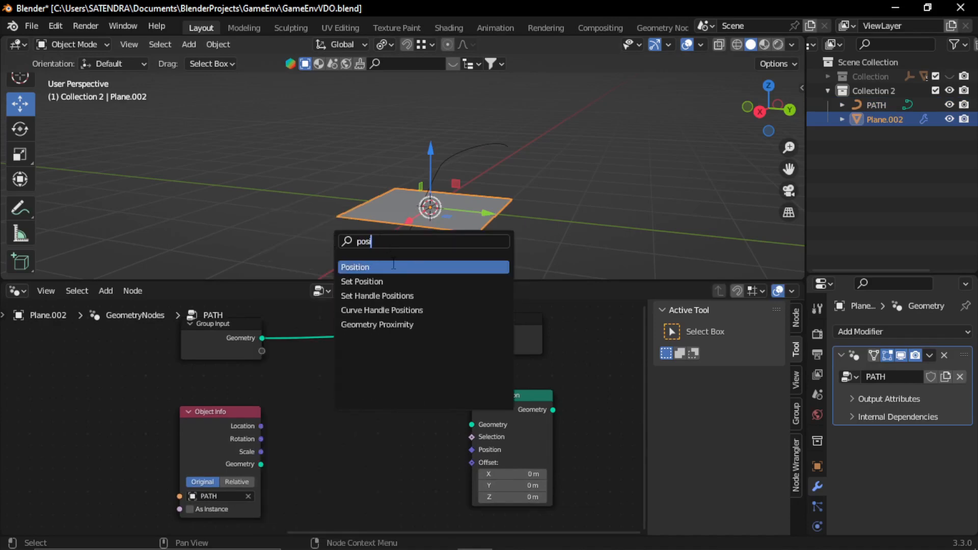
click(393, 265)
click(411, 446)
click(411, 446)
Step: Add a Vector Math node between the Position and Set Position nodes
key(shift+a)
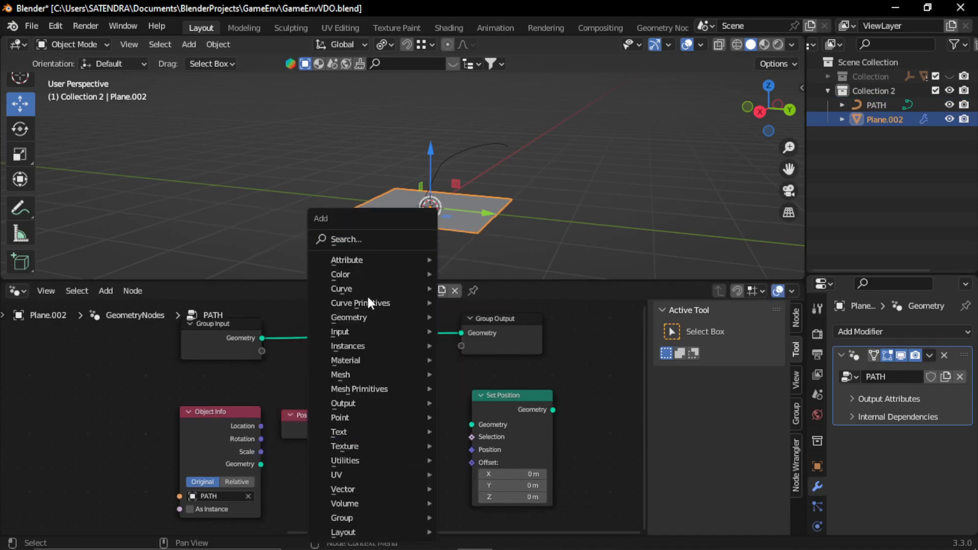
click(367, 242)
text(vect)
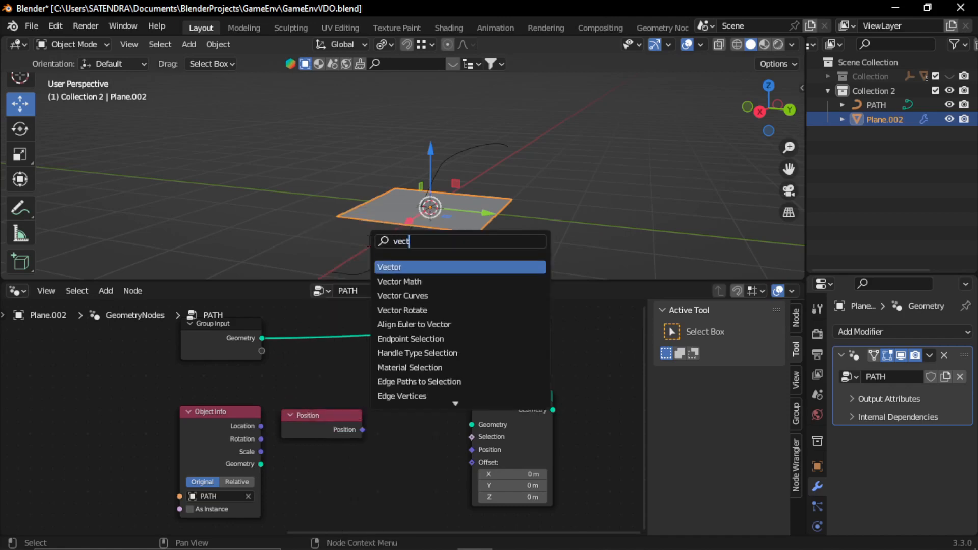
key(Down)
key(Return)
click(436, 454)
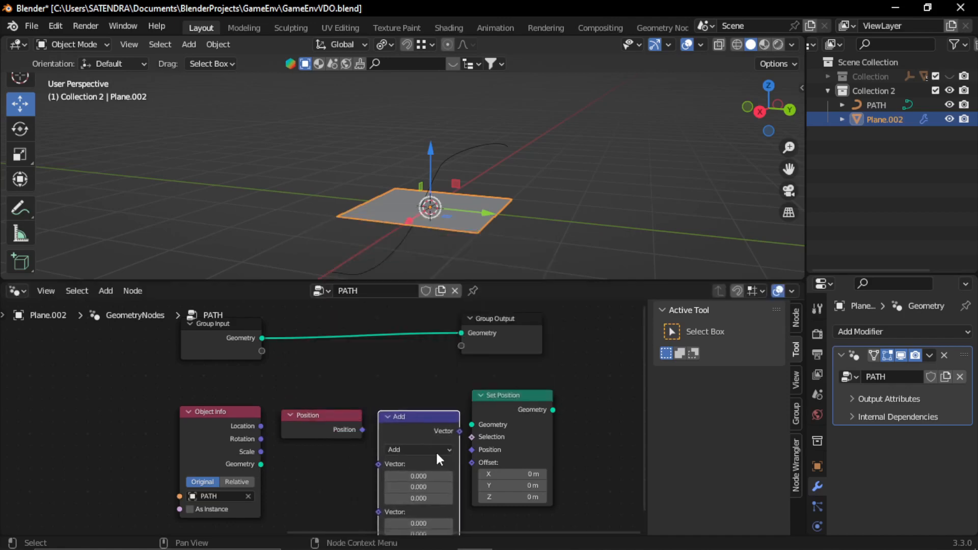
Step: Add a Combine XYZ node directly below the Position node
key(shift+a)
click(511, 236)
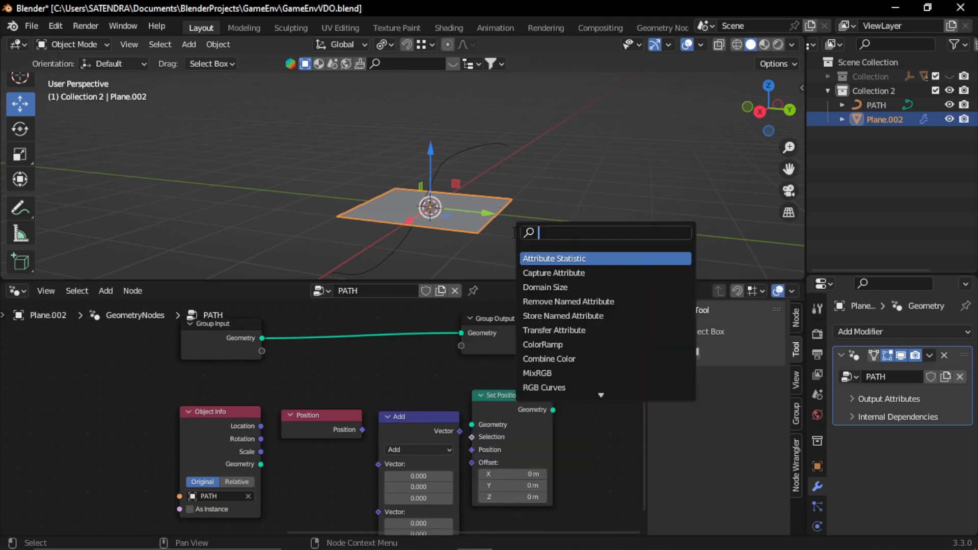
text(com)
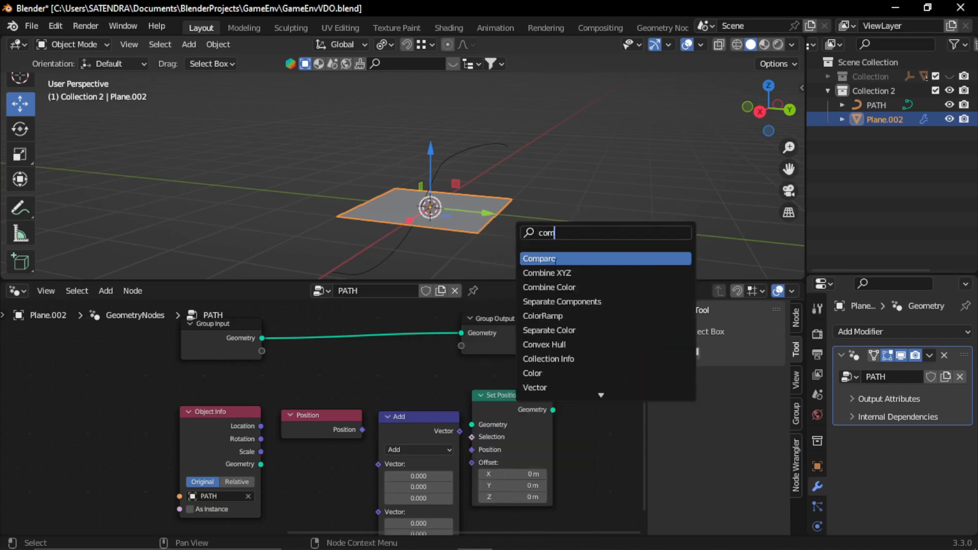
key(Down)
key(Return)
click(336, 502)
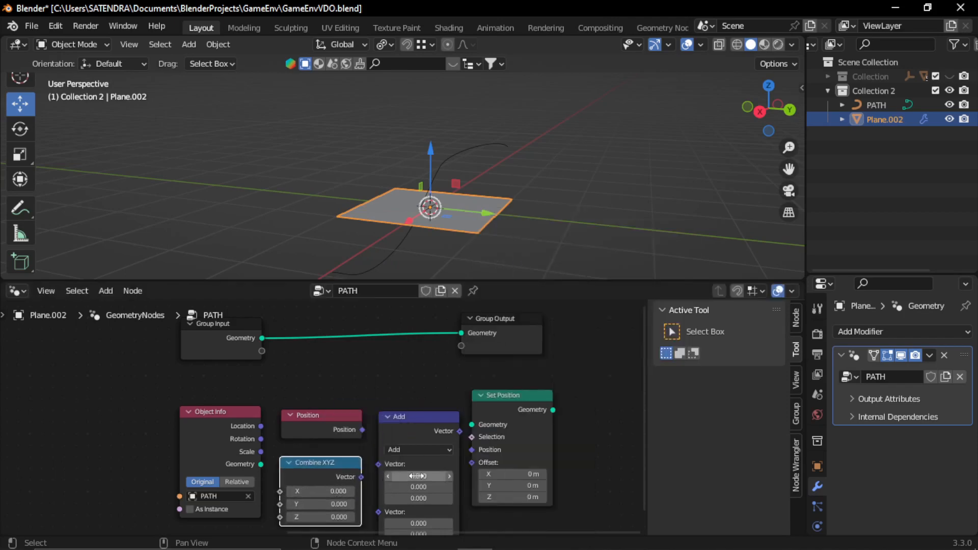
Step: Spread the nodes apart, shifting Set Position to the right and Object Info to the left to make room
middle_drag(417, 476, 374, 411)
drag(467, 344, 498, 350)
drag(145, 364, 45, 368)
middle_drag(196, 399, 285, 402)
click(229, 372)
scroll(230, 371, up, 1)
middle_drag(240, 373, 229, 404)
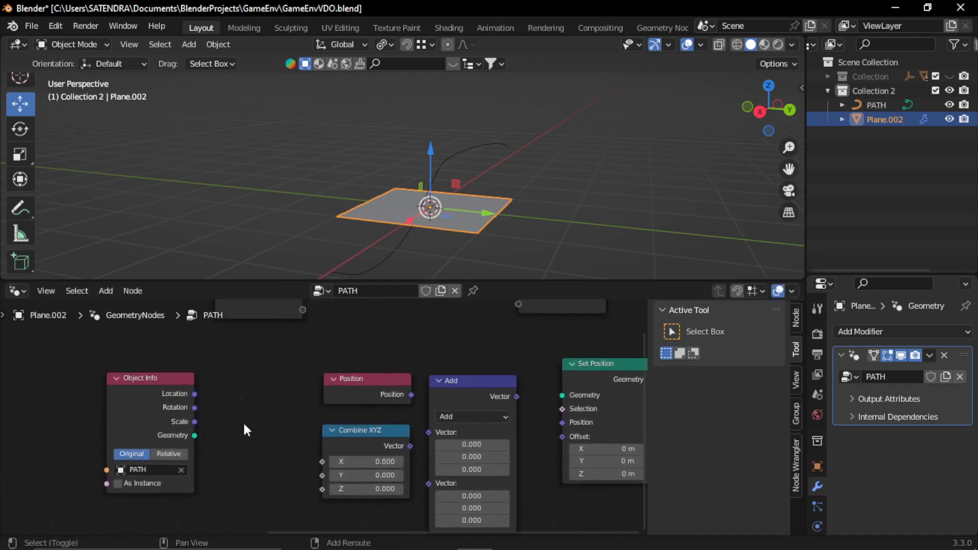
Step: Add a Resample Curve node fed by the Object Info geometry, using Length mode at 0.5 m
key(shift+a)
text(resa)
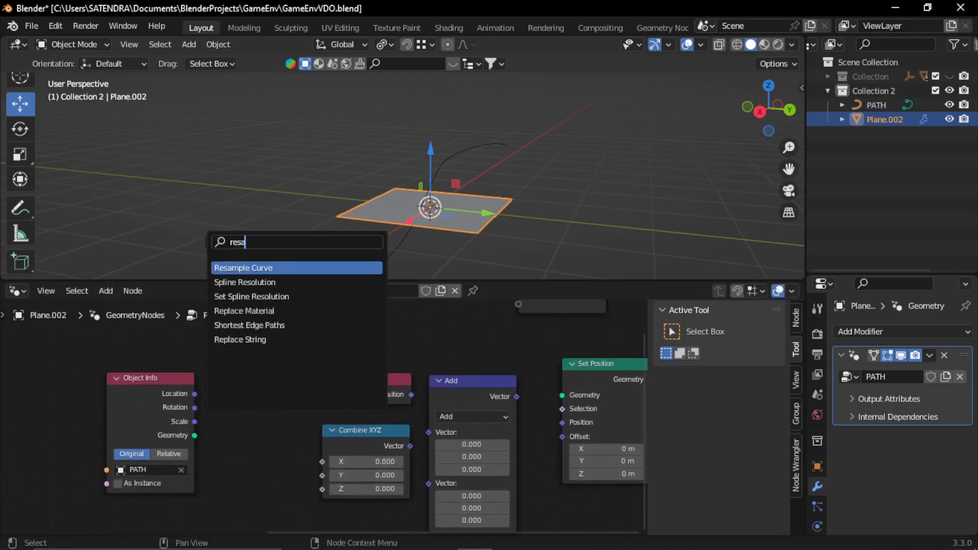
text(m)
key(Return)
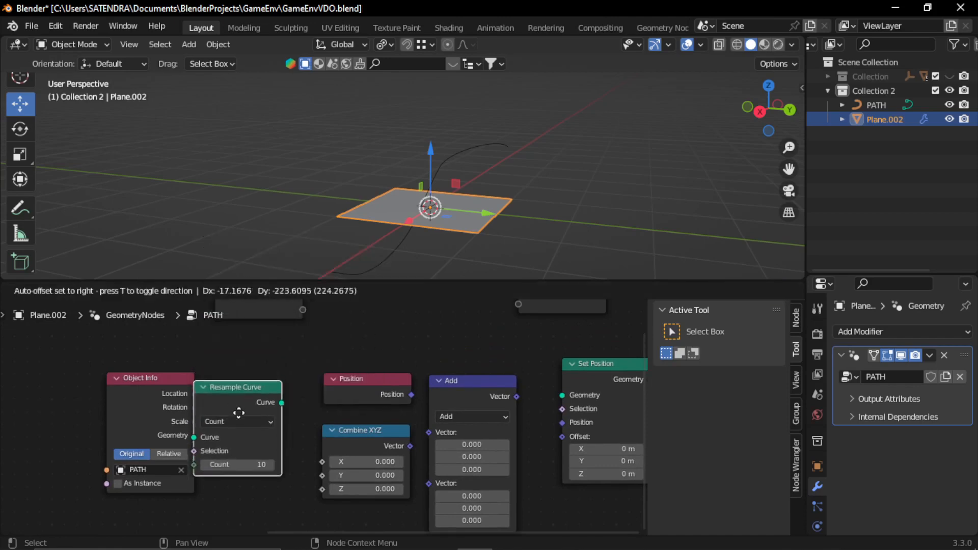
click(193, 431)
drag(194, 436, 210, 427)
click(243, 410)
click(252, 454)
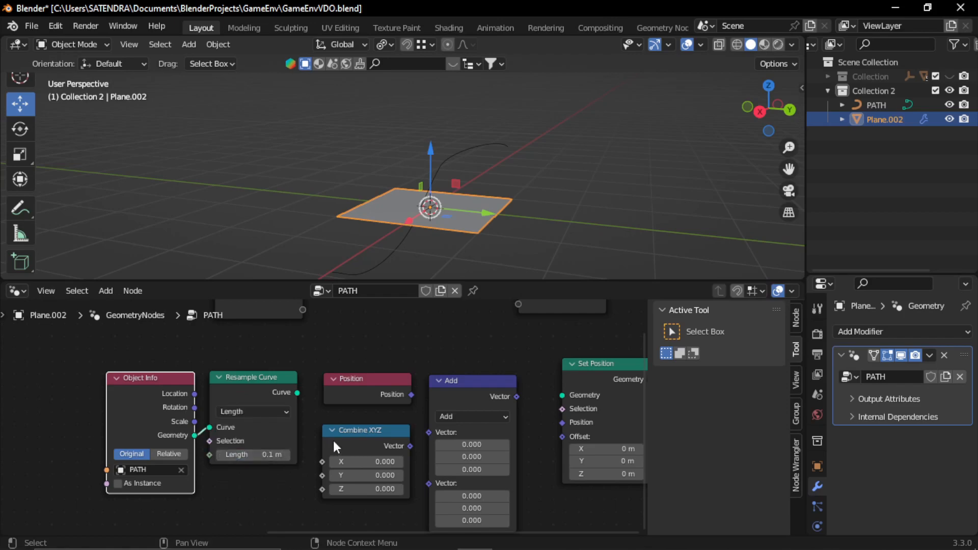
Step: Link the Resample Curve output to Set Position's Geometry and tidy the Position, Combine XYZ and Add nodes beneath the link
middle_drag(332, 438, 126, 423)
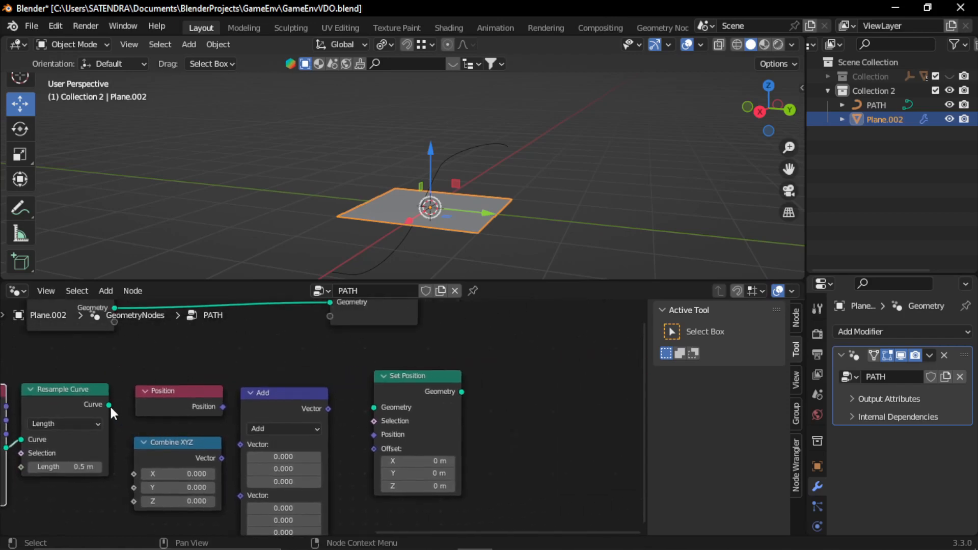
drag(109, 404, 373, 407)
middle_drag(309, 436, 343, 381)
drag(225, 354, 215, 374)
drag(212, 401, 206, 425)
drag(191, 369, 192, 378)
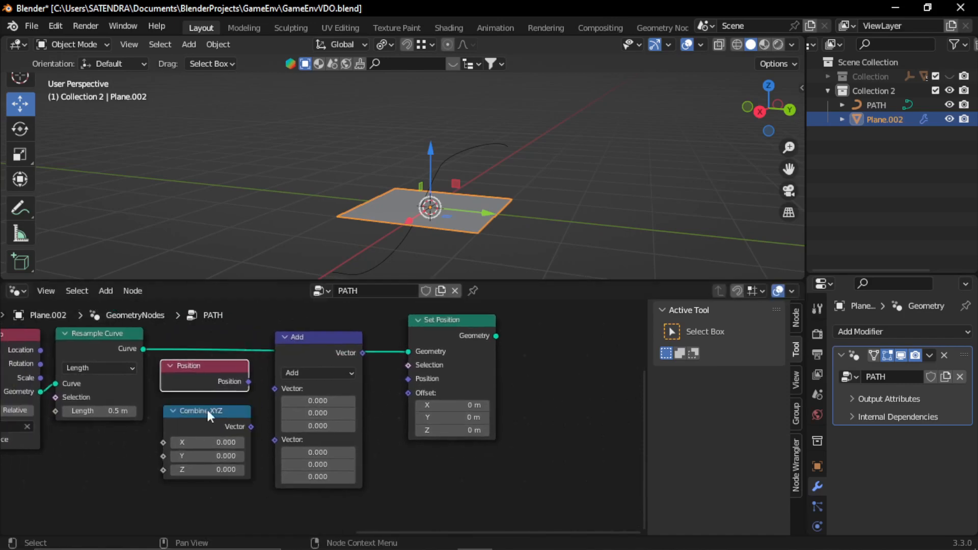
Step: Set the Combine XYZ node's X and Y values to 1
scroll(225, 451, up, 2)
click(210, 448)
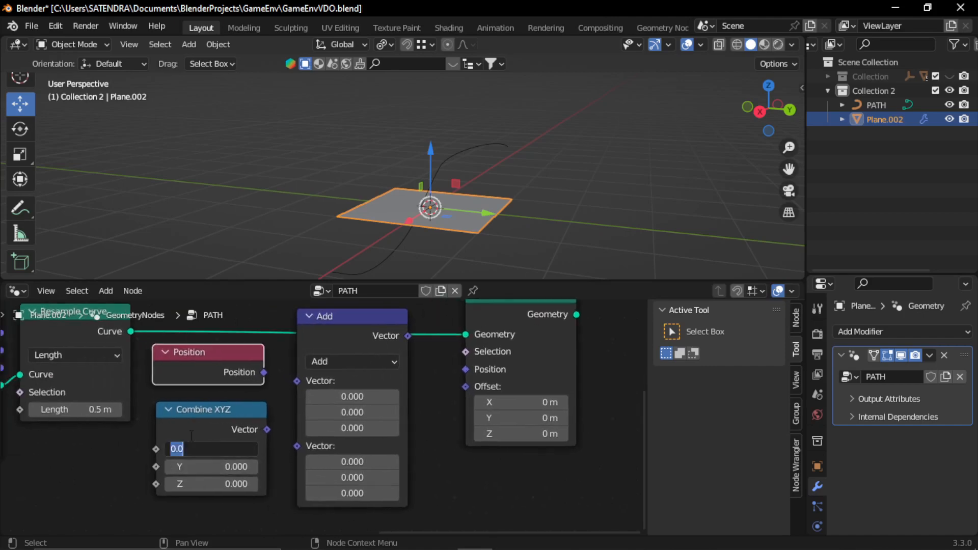
text(1)
key(Tab)
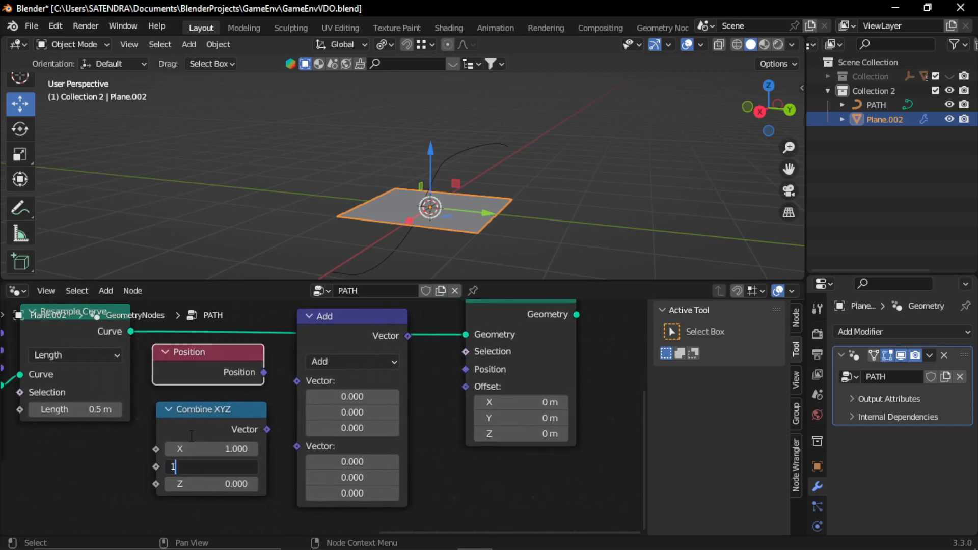
text(1)
key(Return)
Step: Multiply the Position vector by the Combine XYZ vector in the Vector Math node and feed the result into Set Position's Position
middle_drag(276, 413, 277, 444)
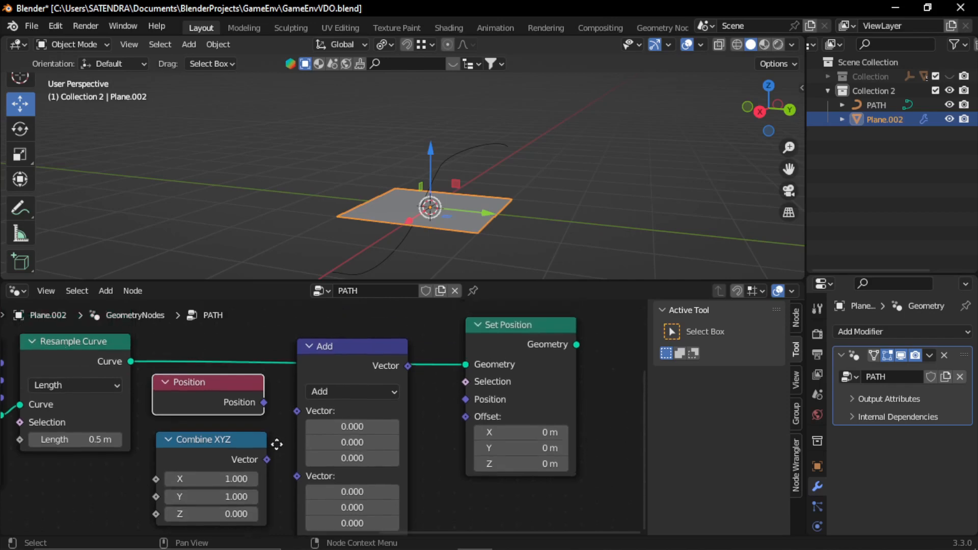
drag(266, 459, 298, 476)
drag(264, 402, 298, 411)
click(323, 391)
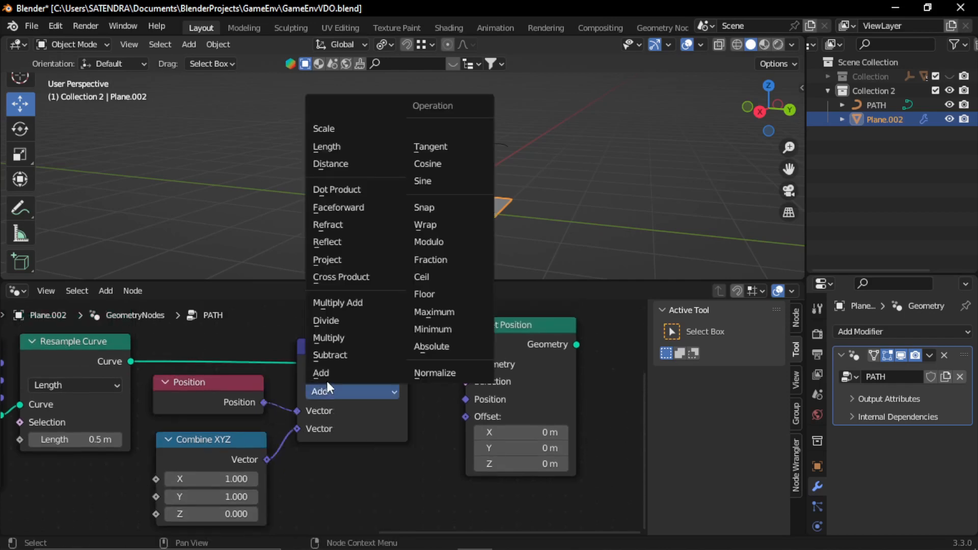
click(347, 338)
drag(346, 343, 339, 384)
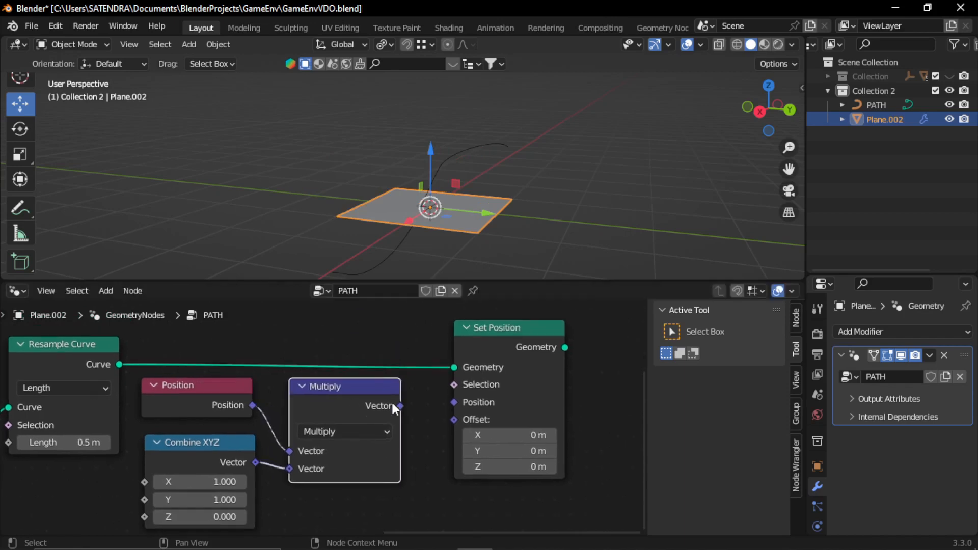
drag(400, 405, 454, 403)
Step: Move the Group Output further right and link Set Position's Geometry into it
middle_drag(539, 375, 399, 426)
scroll(387, 410, down, 2)
drag(289, 362, 492, 387)
scroll(384, 446, up, 3)
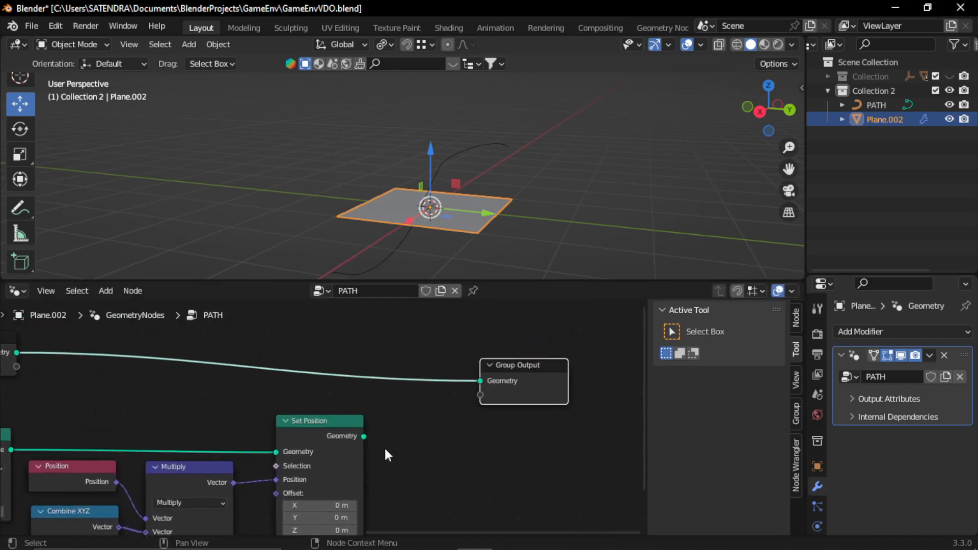
middle_drag(384, 446, 337, 446)
drag(317, 435, 434, 381)
Step: Delete all the existing points of the PATH curve in Edit Mode
click(455, 248)
middle_drag(307, 162, 320, 240)
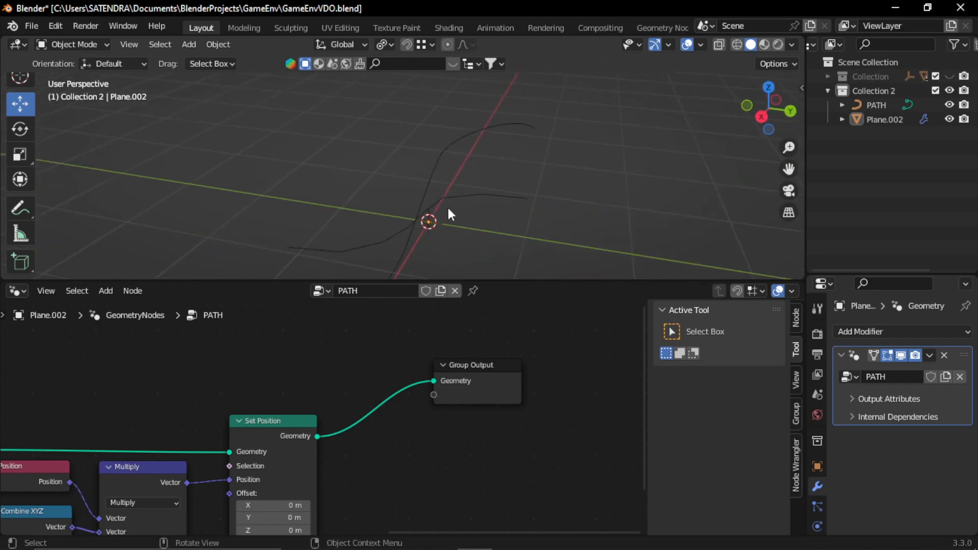
mouse_move(448, 207)
middle_down()
mouse_move(491, 182)
mouse_move(472, 171)
middle_up()
click(877, 105)
key(Tab)
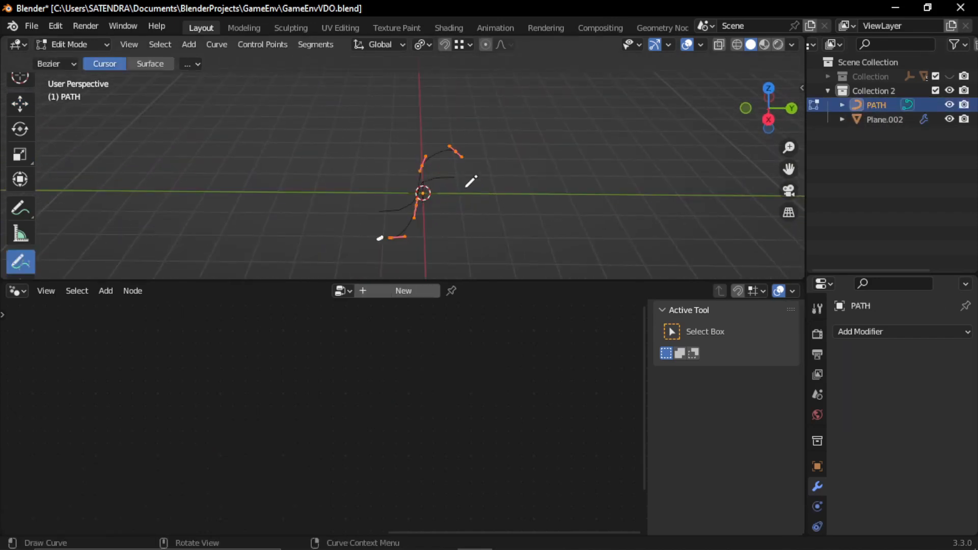
key(x)
click(464, 186)
Step: Draw a new, wider freehand S-shaped curve in the PATH object and return to Object Mode
middle_drag(469, 182, 500, 133)
mouse_move(558, 108)
mouse_down()
mouse_move(312, 228)
mouse_move(269, 219)
mouse_up()
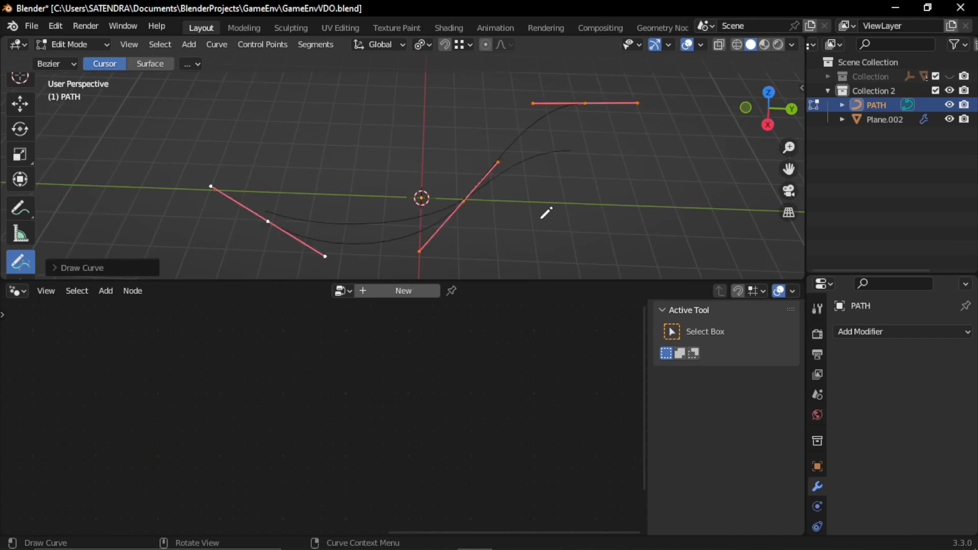
key(Tab)
Step: Hide the original PATH curve in the viewport so only the plane's generated curve is displayed
click(537, 227)
middle_drag(537, 227, 355, 228)
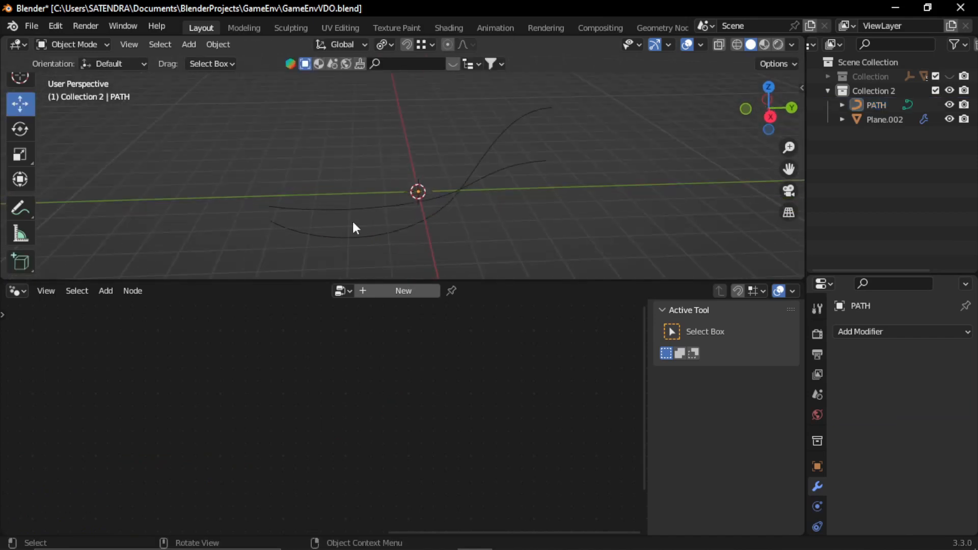
middle_drag(488, 182, 548, 174)
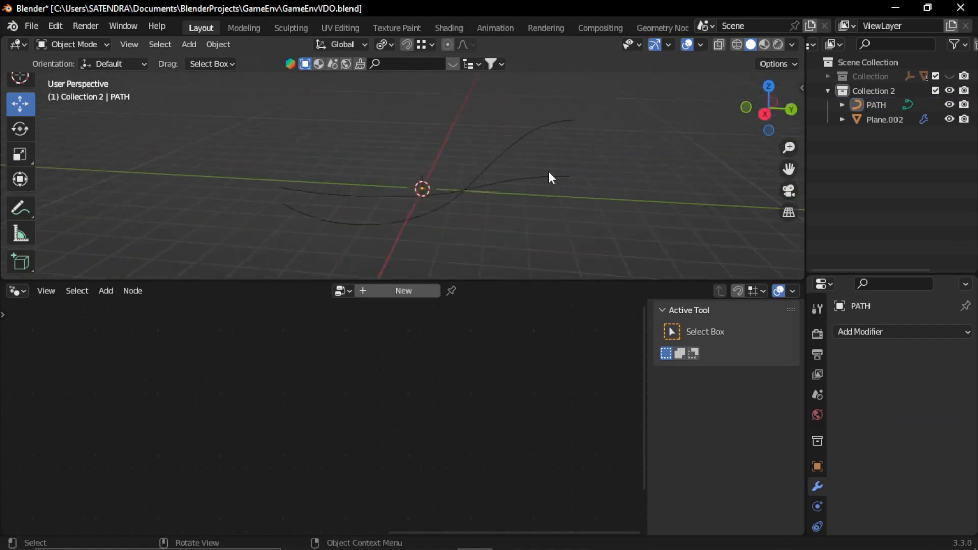
click(949, 105)
middle_drag(454, 181, 553, 236)
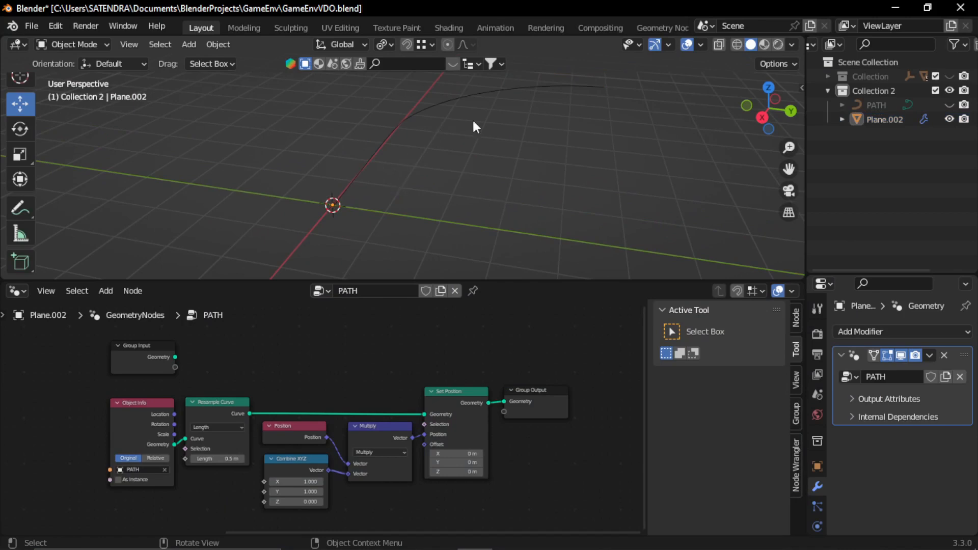
Step: Add a Curve to Mesh node above the Position node in the plane's PATH node tree
key(shift+a)
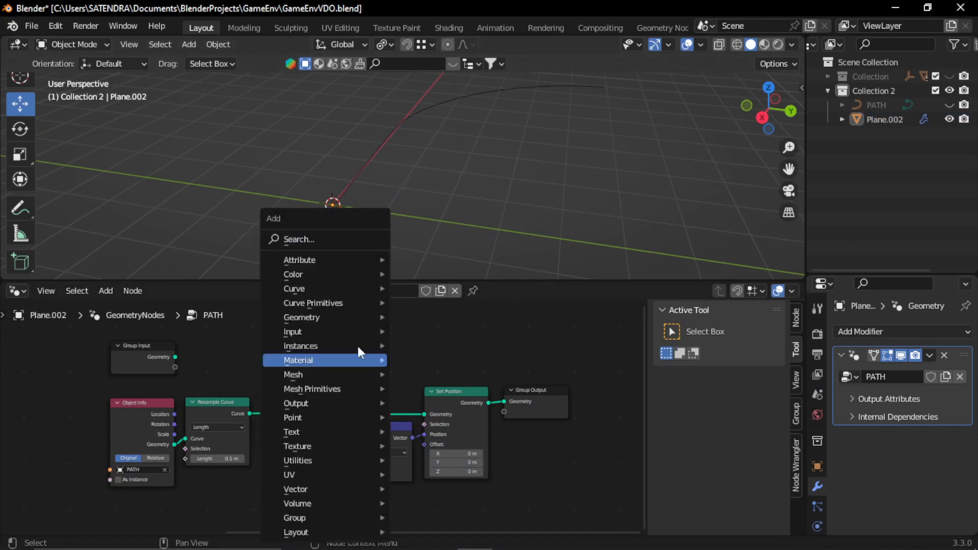
click(311, 240)
text(curv)
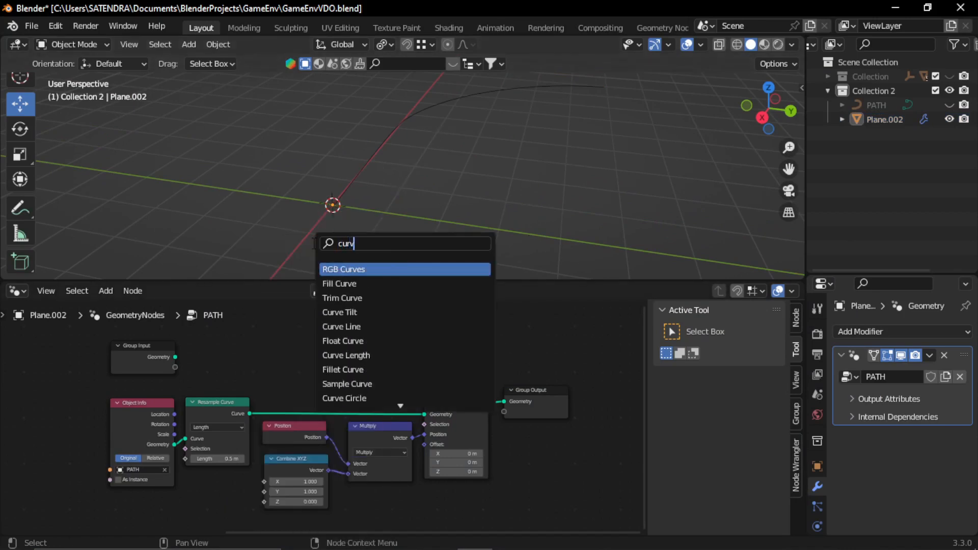
text(et)
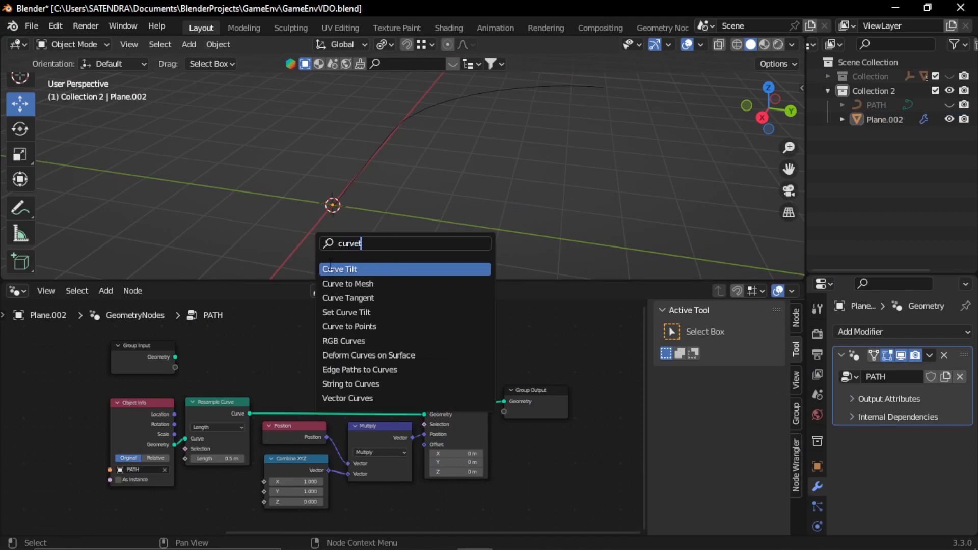
click(381, 284)
click(334, 361)
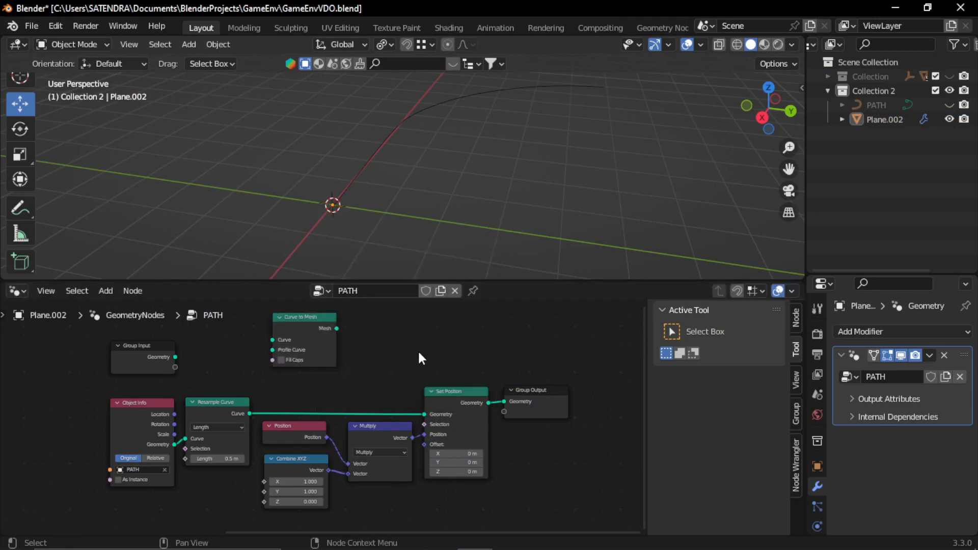
Step: Add a Curve Line node to the left of Curve to Mesh and space the two nodes apart
key(shift+a)
click(374, 240)
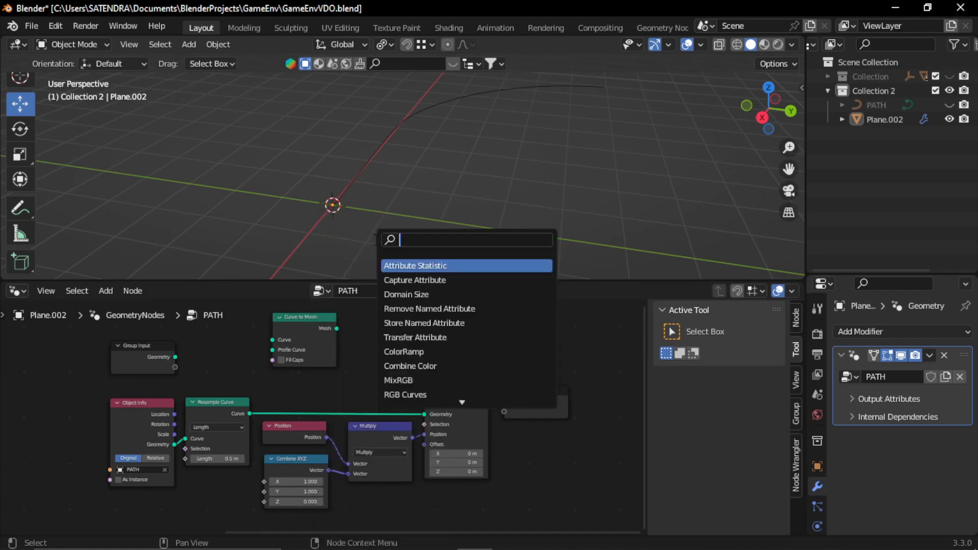
text(line)
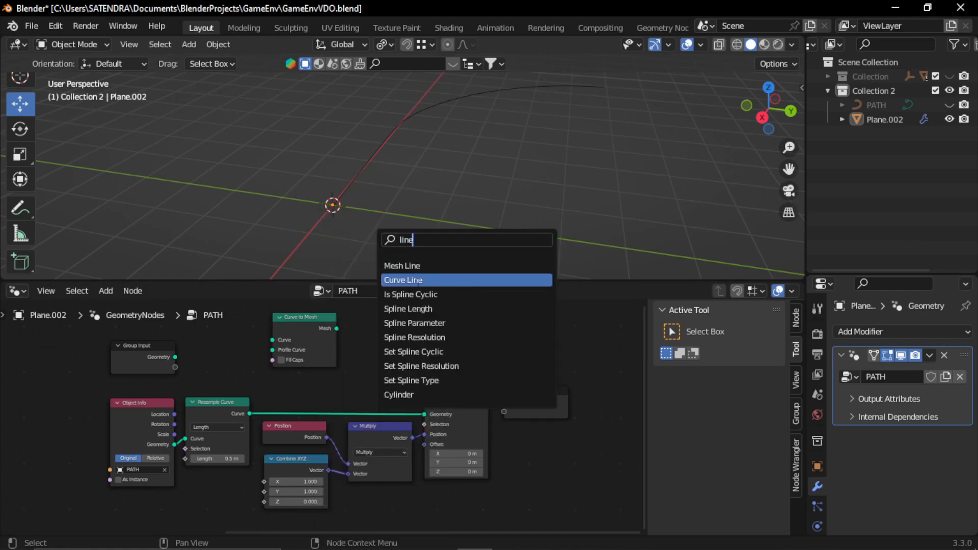
click(403, 279)
click(236, 329)
middle_drag(303, 341, 285, 410)
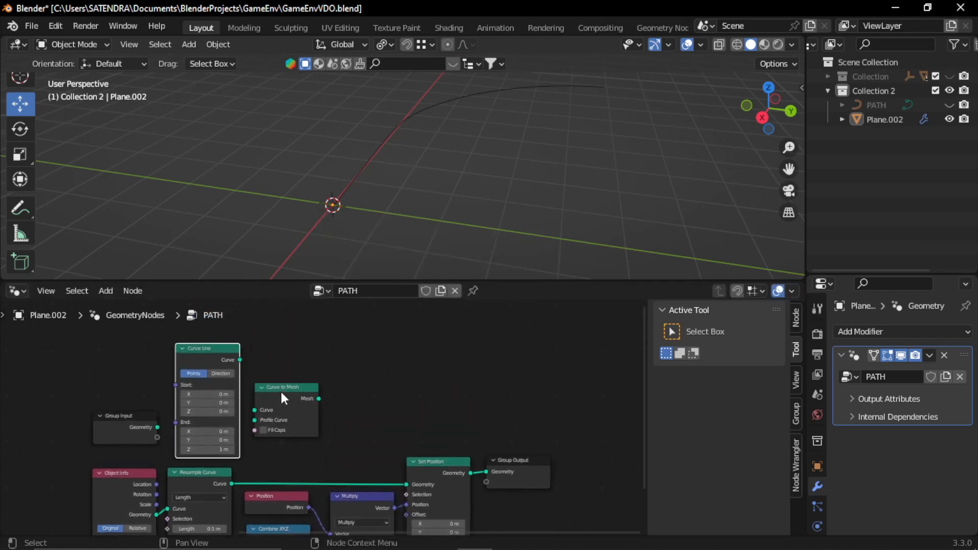
drag(280, 390, 336, 356)
drag(220, 351, 256, 339)
Step: Set the Curve Line node's Start X to 1 m, End X to -1 m and End Z to 0 m
scroll(273, 382, up, 3)
scroll(303, 406, up, 2)
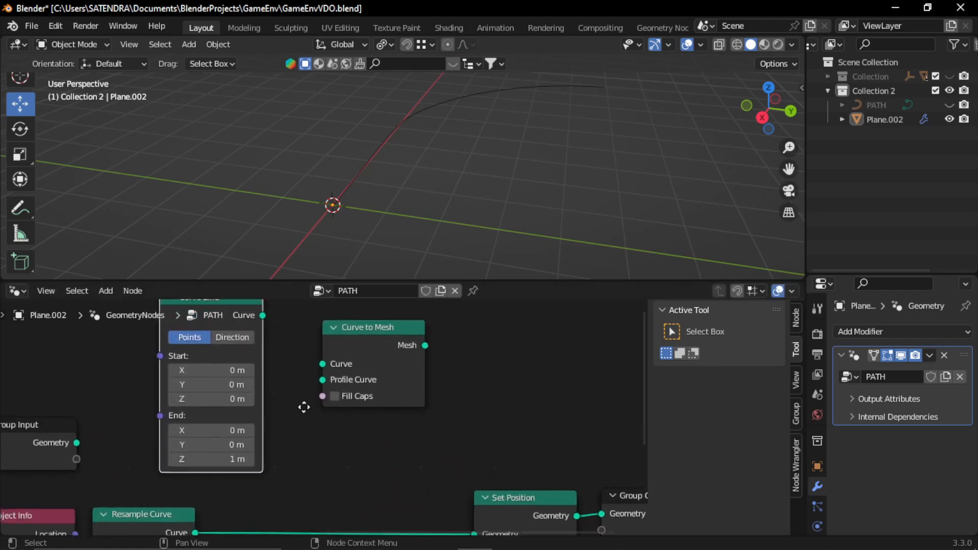
click(259, 381)
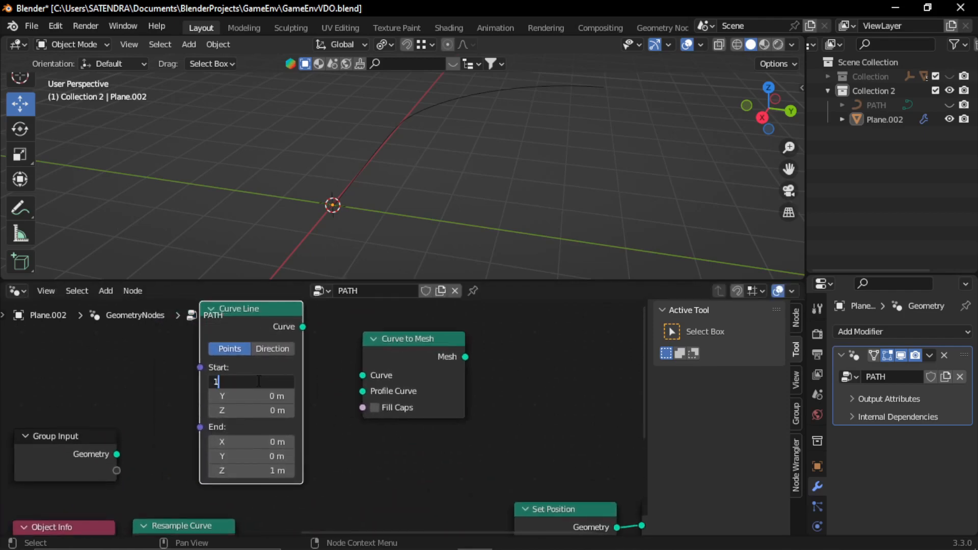
key(Tab)
key(Return)
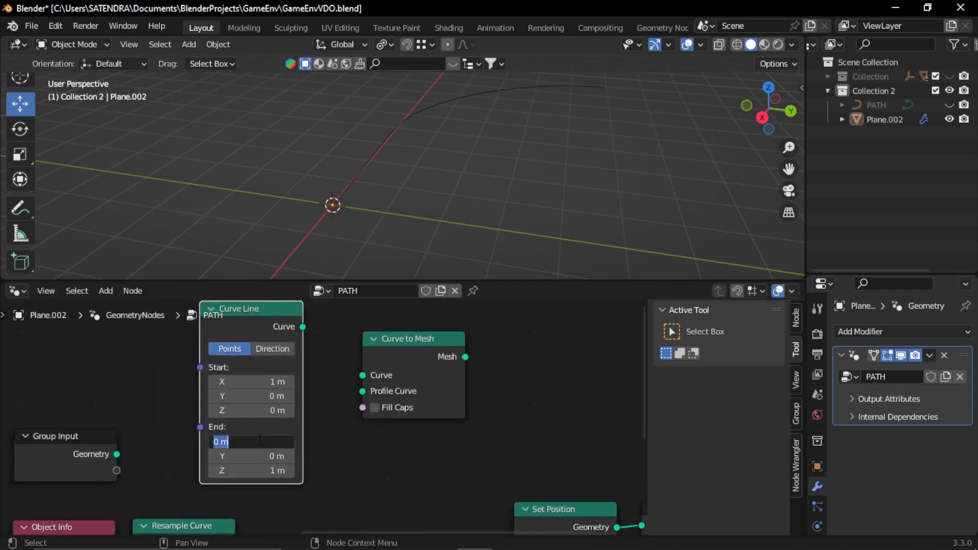
click(260, 441)
text(-1)
key(Return)
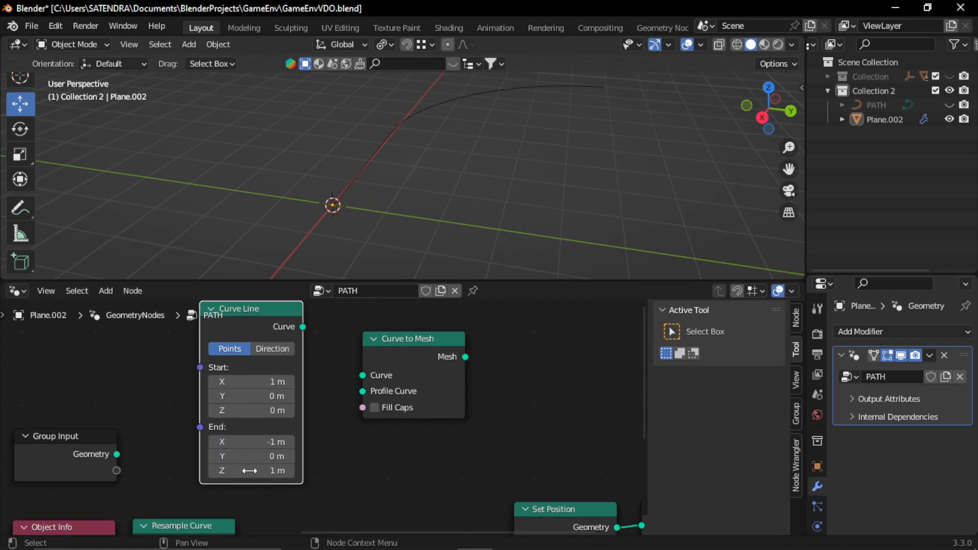
click(264, 470)
text(0)
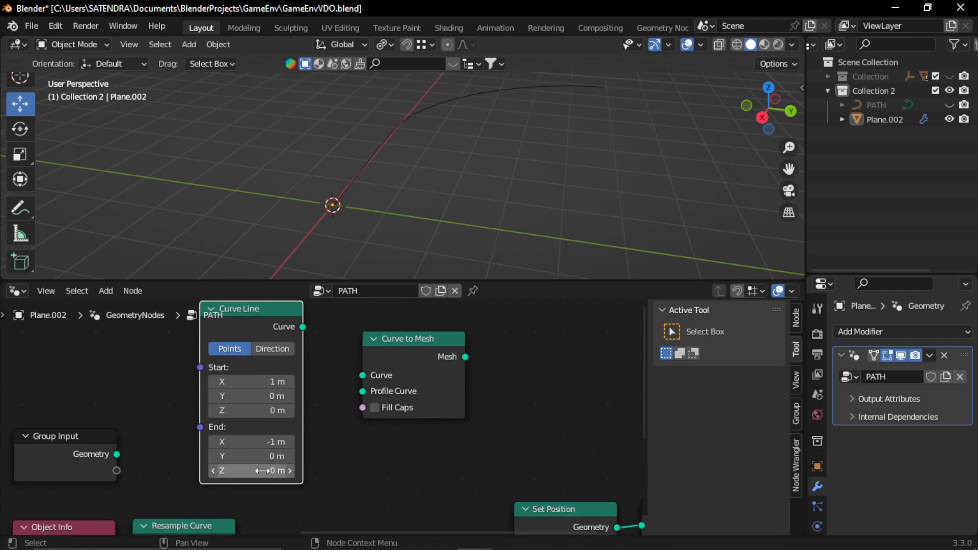
key(Return)
Step: Move the Group Input node away from the Curve Line node and add a Combine XYZ node between them
scroll(316, 443, down, 2)
drag(125, 423, 70, 375)
middle_drag(189, 378, 276, 399)
scroll(276, 399, up, 3)
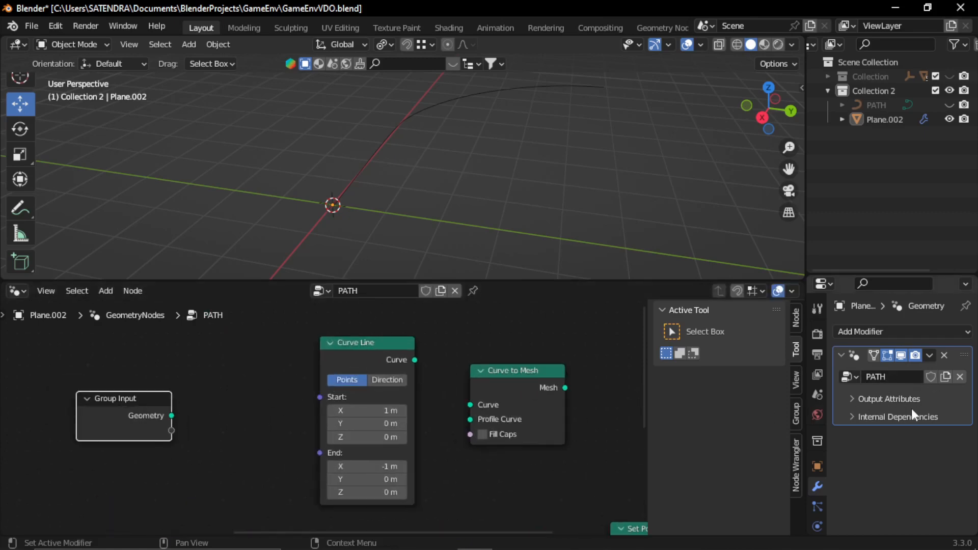
click(243, 440)
key(shift+a)
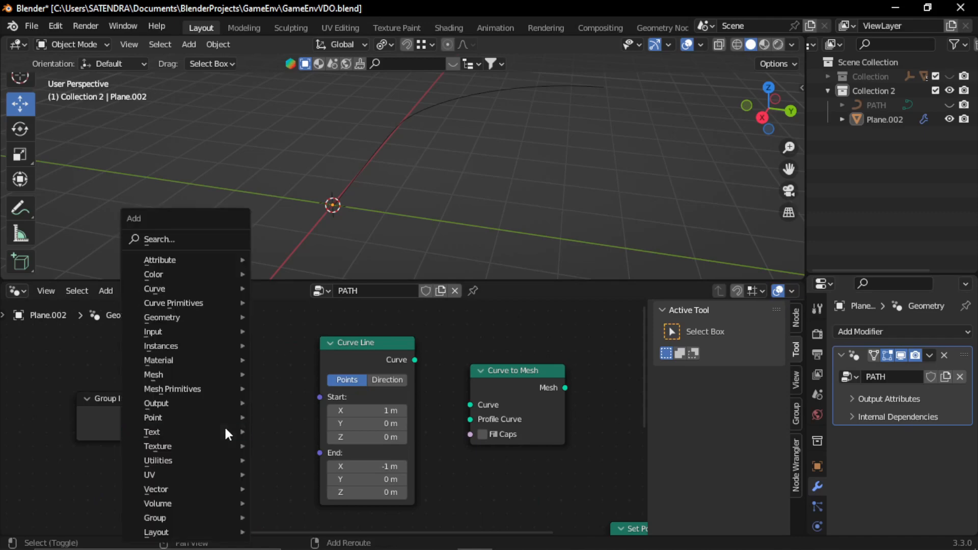
text(com)
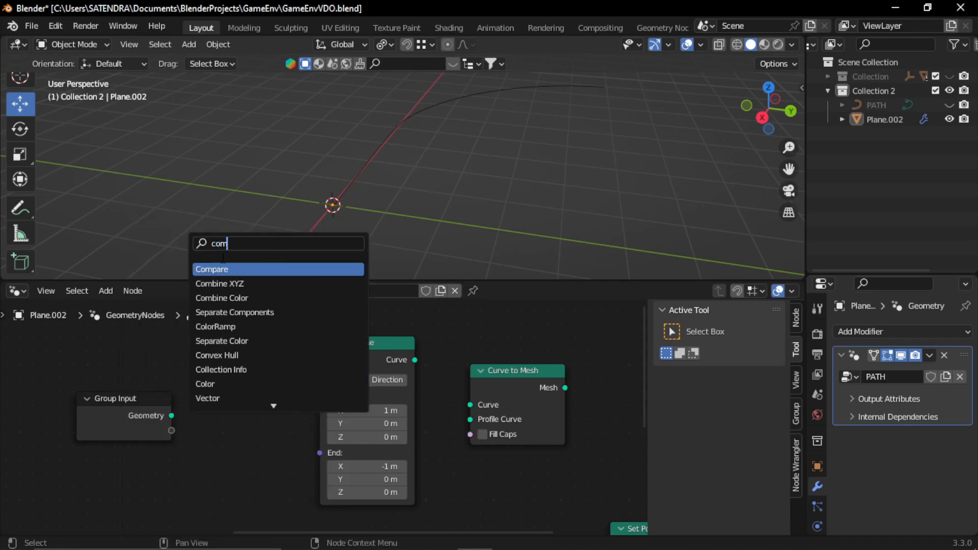
click(235, 284)
click(238, 376)
middle_drag(254, 453, 287, 454)
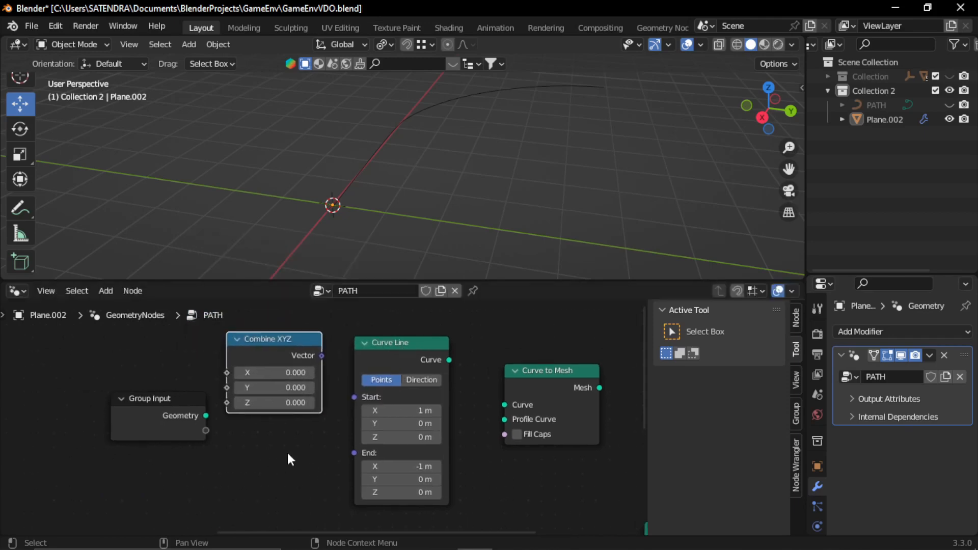
Step: Expose the Combine XYZ node's X value as a new group input and rename that input WIDTH
drag(201, 433, 228, 372)
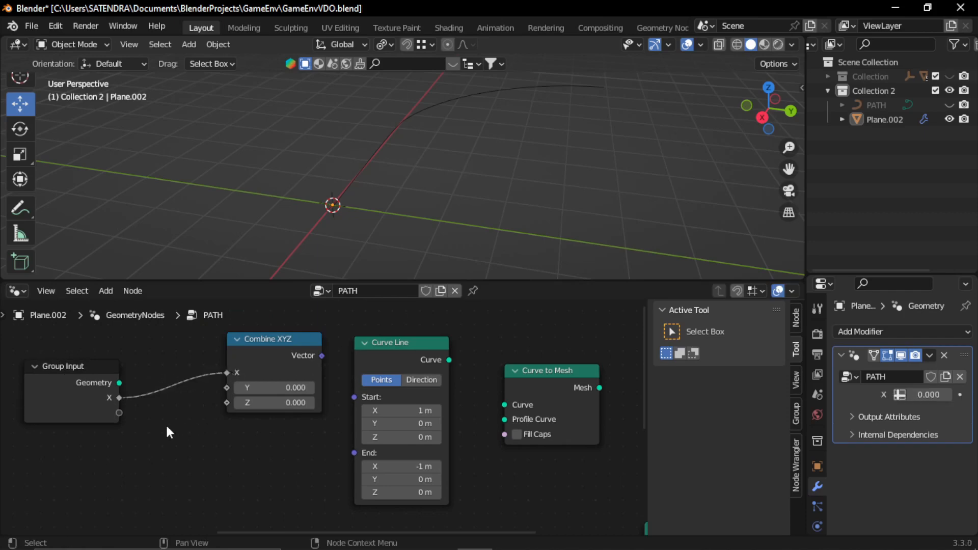
click(125, 392)
click(796, 383)
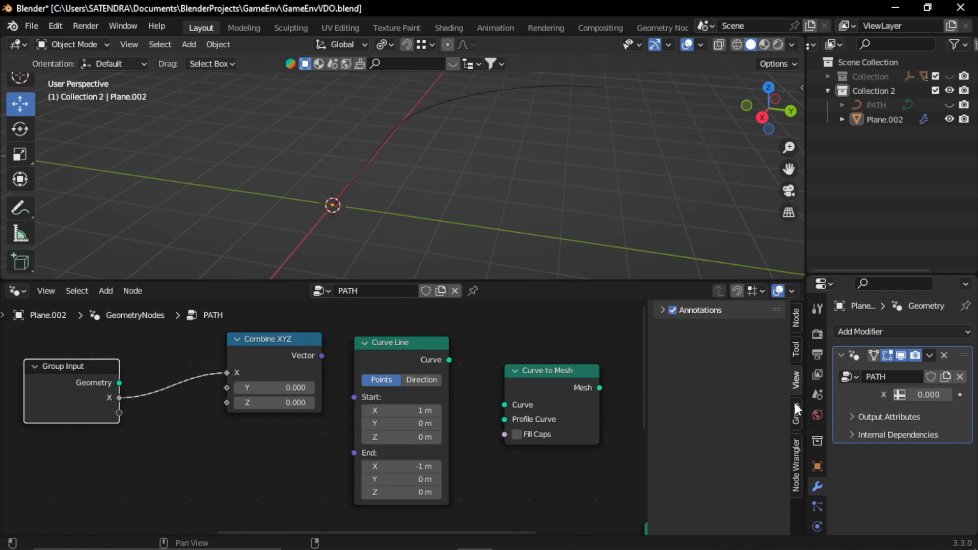
click(796, 415)
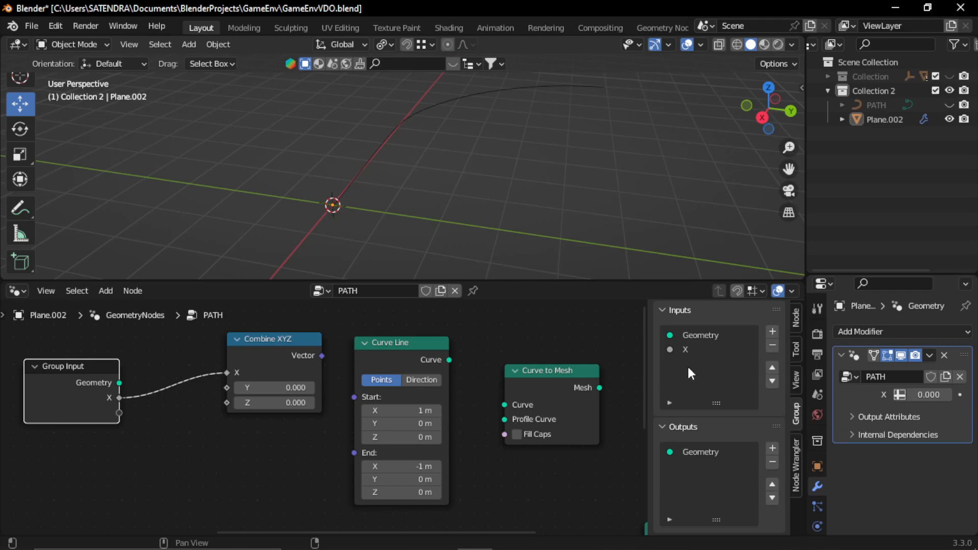
click(690, 351)
double_click(735, 438)
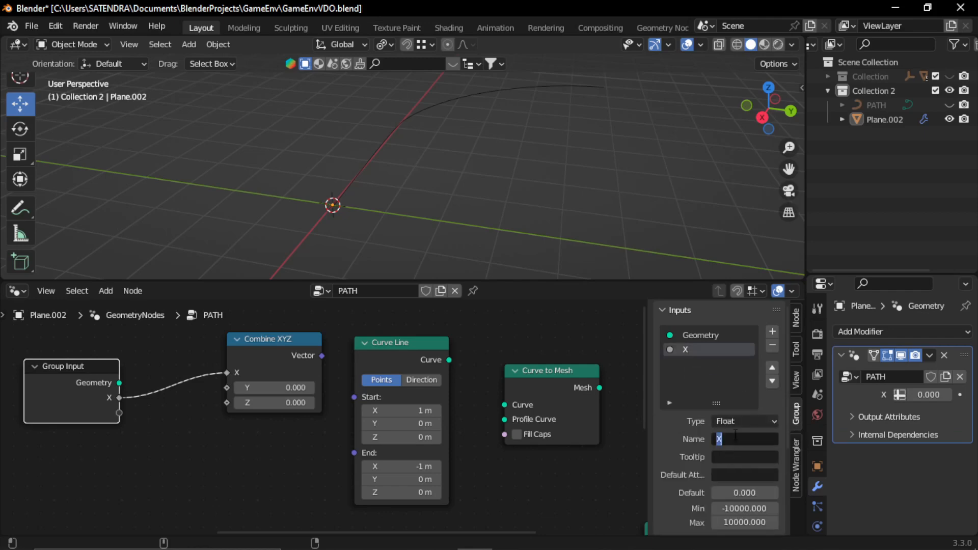
text(WIDTH)
key(Return)
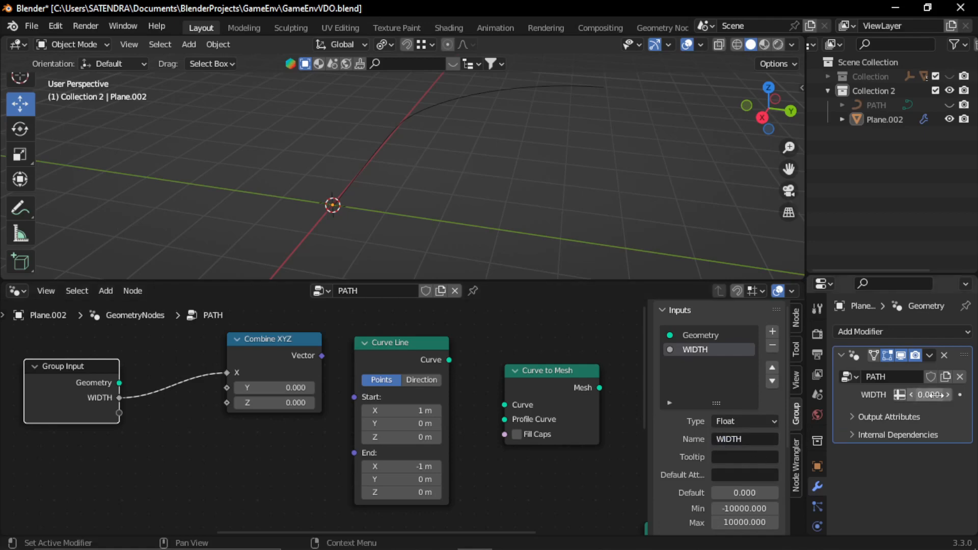
Step: Add a Math node below the Combine XYZ node, beside the Group Input
click(152, 412)
mouse_move(280, 438)
middle_down()
mouse_move(271, 439)
mouse_move(295, 438)
middle_up()
key(shift+a)
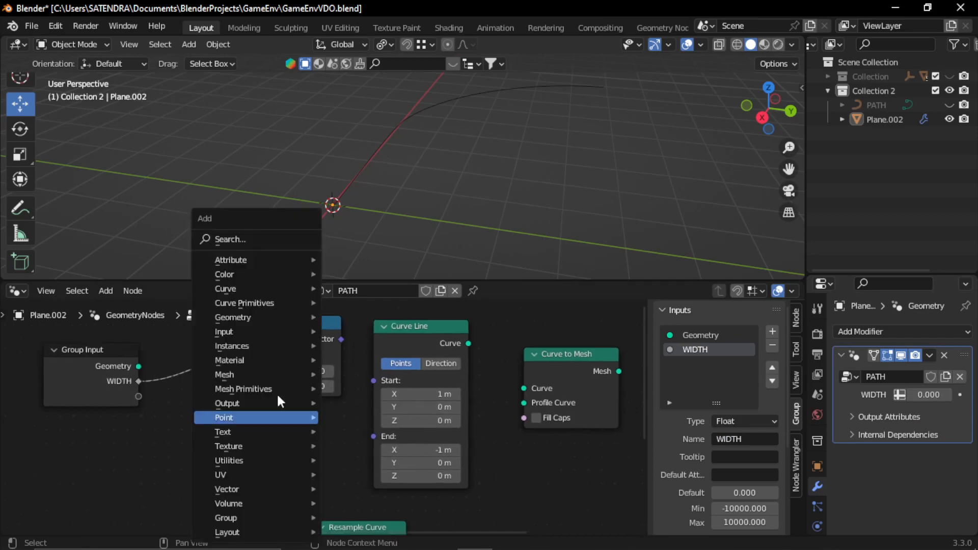
click(250, 240)
text(mat)
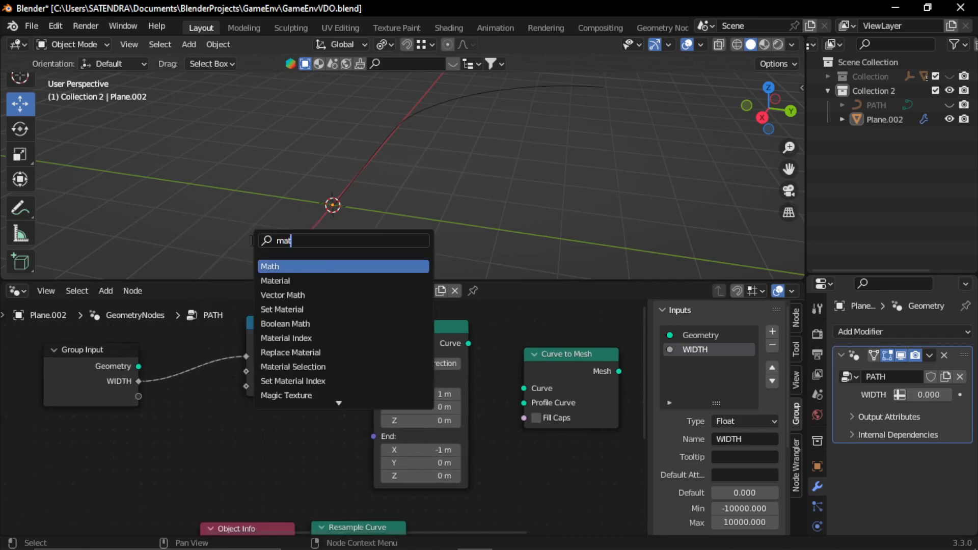
key(Return)
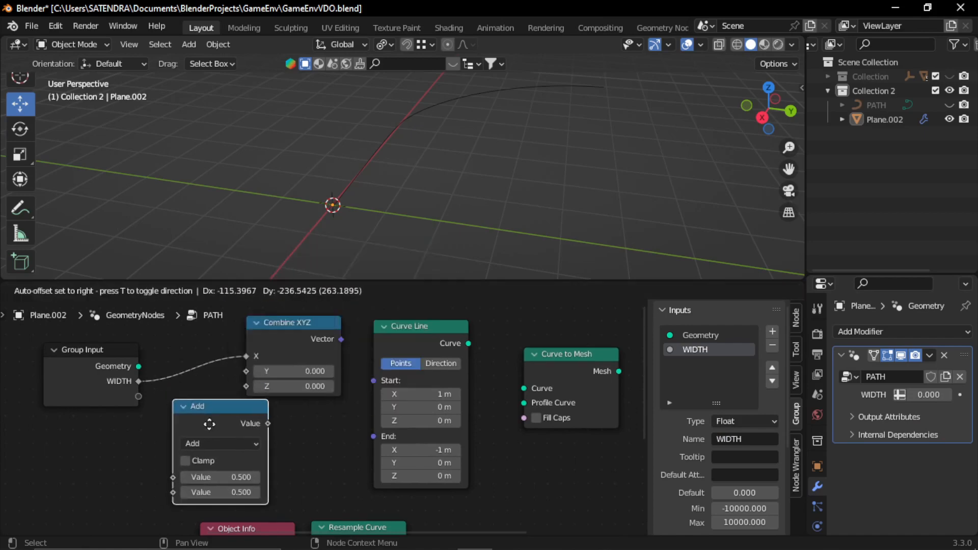
click(229, 418)
Step: Feed WIDTH into the Math node and set it to Multiply by -1
drag(135, 383, 180, 474)
click(227, 439)
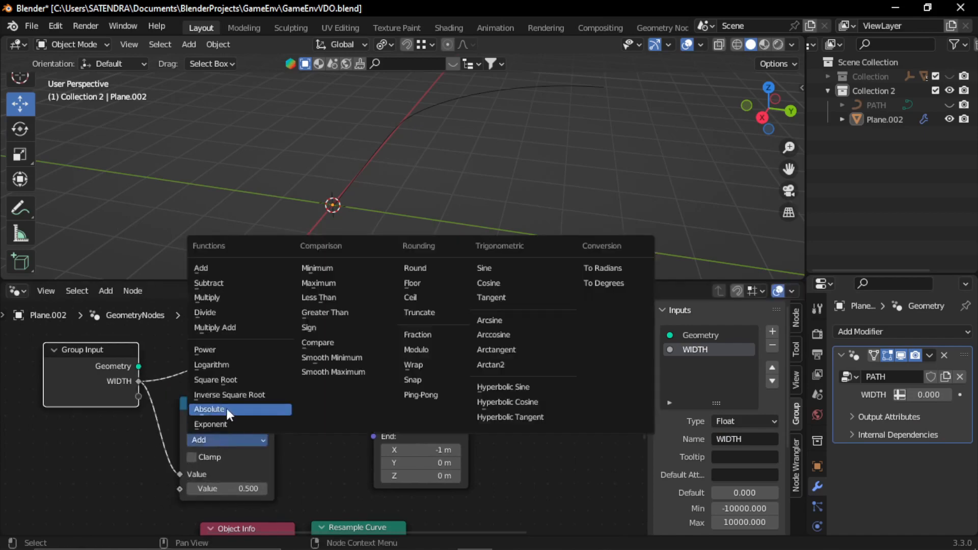
click(224, 297)
click(226, 488)
text(-1)
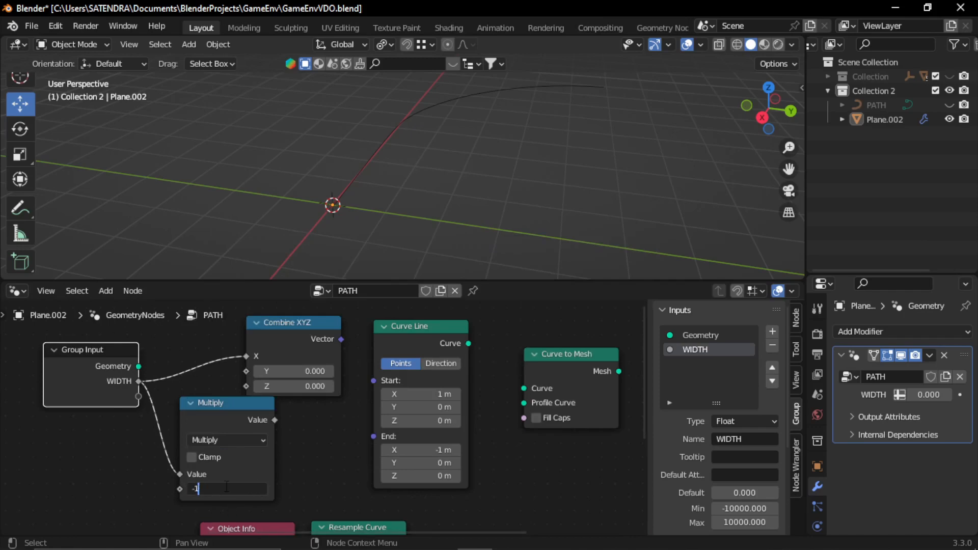
key(Return)
Step: Shift the Group Input and Multiply nodes back for space and place a duplicate Combine XYZ node below the original
scroll(308, 402, down, 2)
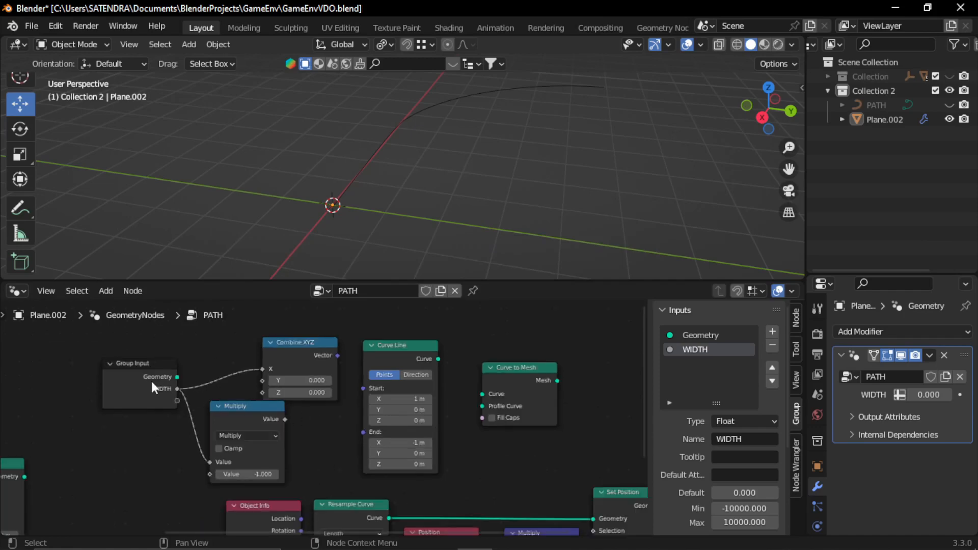
drag(151, 381, 106, 364)
drag(239, 415, 206, 410)
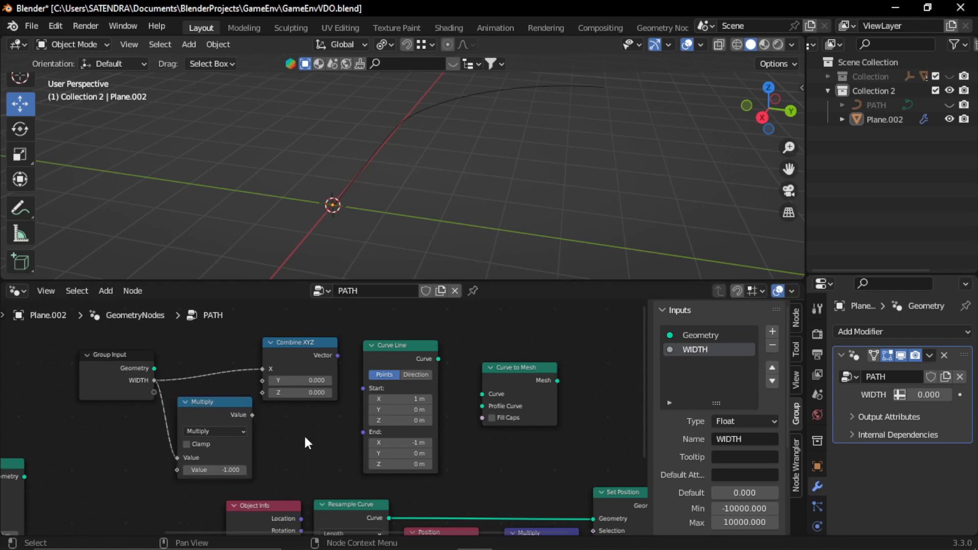
click(292, 356)
key(shift+d)
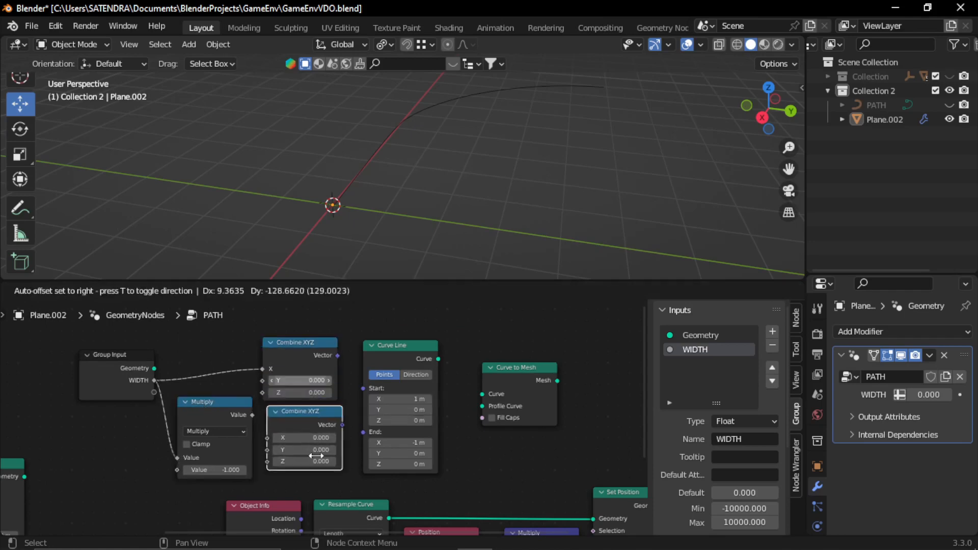
click(308, 466)
scroll(308, 465, up, 1)
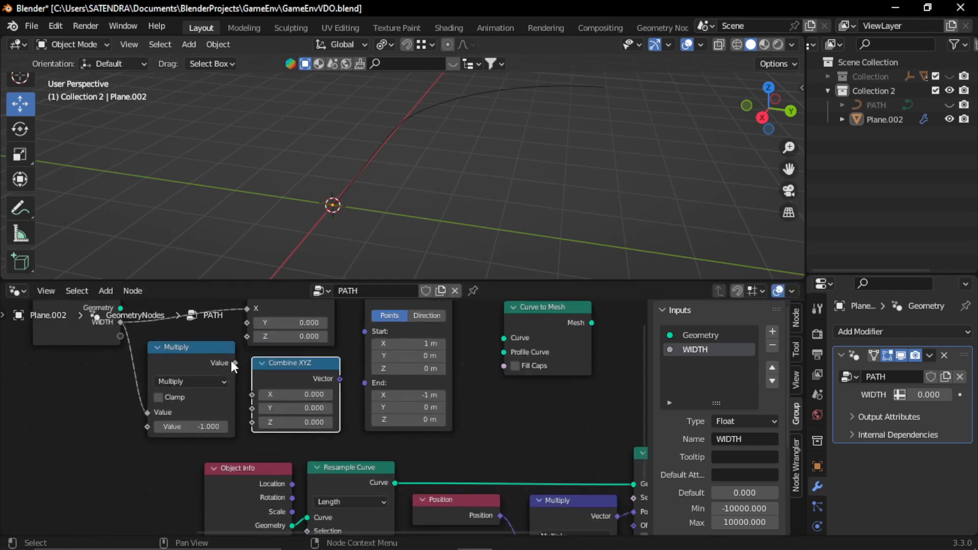
Step: Link Multiply to the duplicate Combine XYZ's X, and connect the original and duplicate vectors to Curve Line's Start and End
drag(234, 362, 258, 396)
middle_drag(333, 388, 290, 444)
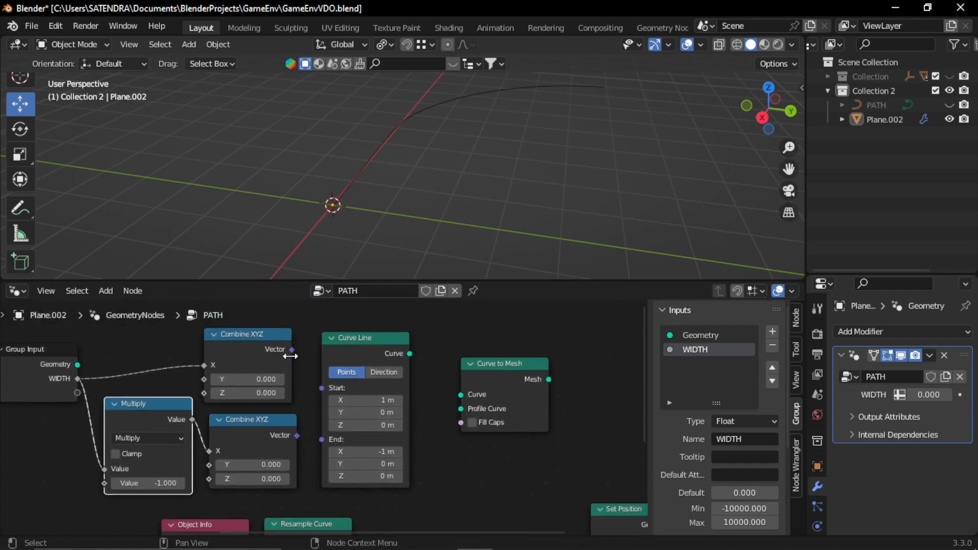
drag(292, 349, 322, 387)
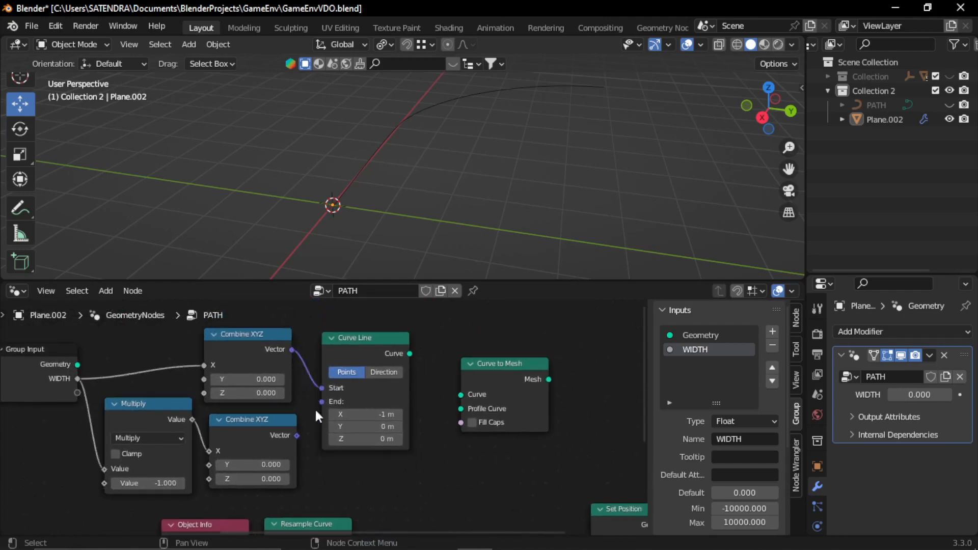
drag(296, 435, 321, 402)
Step: Move the Group Output node away and insert a Join Geometry node between Set Position and Group Output
scroll(306, 438, down, 3)
middle_drag(422, 430, 268, 427)
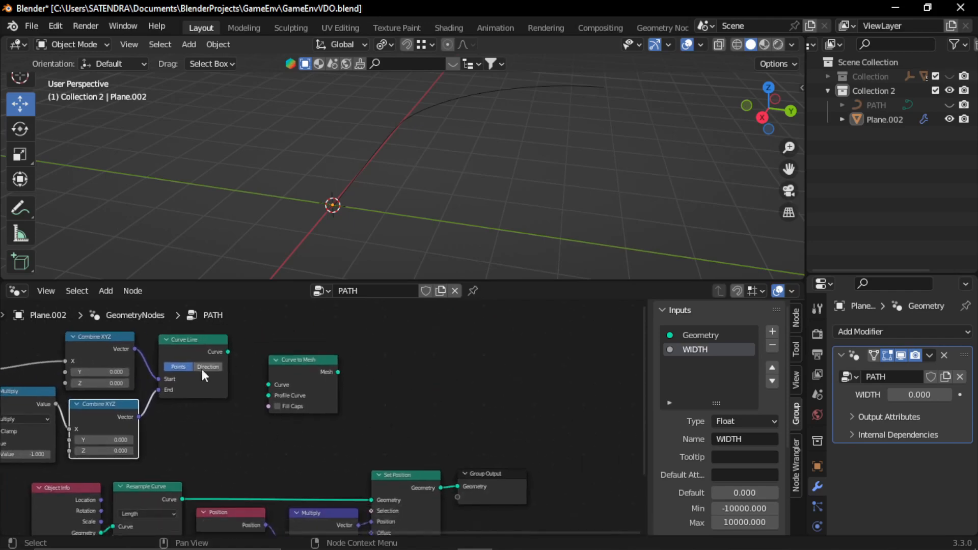
drag(491, 483, 581, 443)
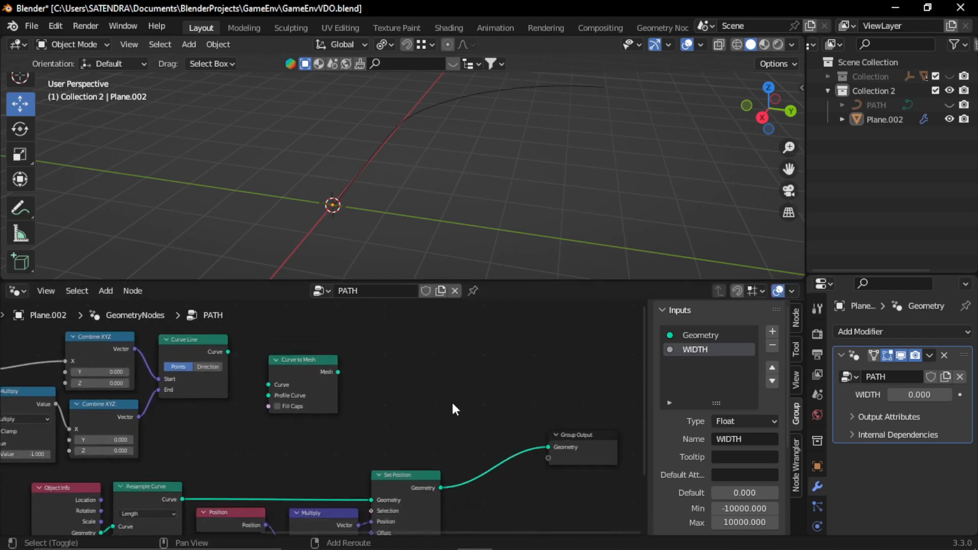
key(shift+a)
click(427, 238)
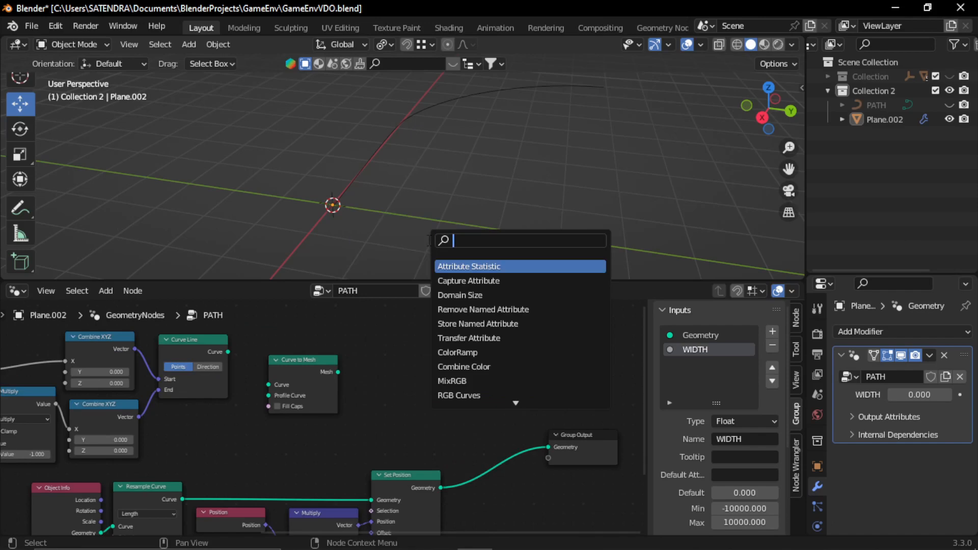
text(join)
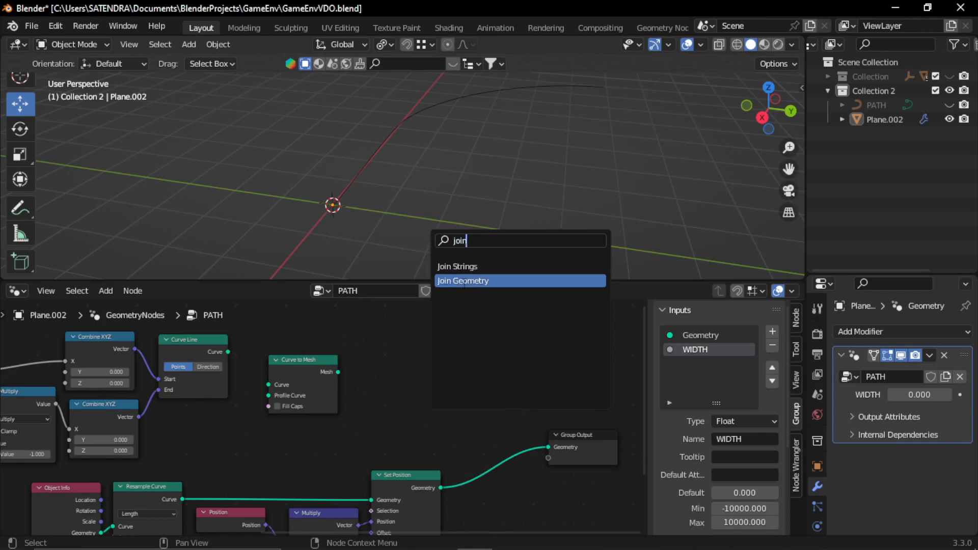
click(463, 281)
click(514, 438)
drag(610, 442, 603, 429)
Step: Connect the Curve Line output to Join Geometry and inspect the line around the world origin
drag(228, 351, 478, 448)
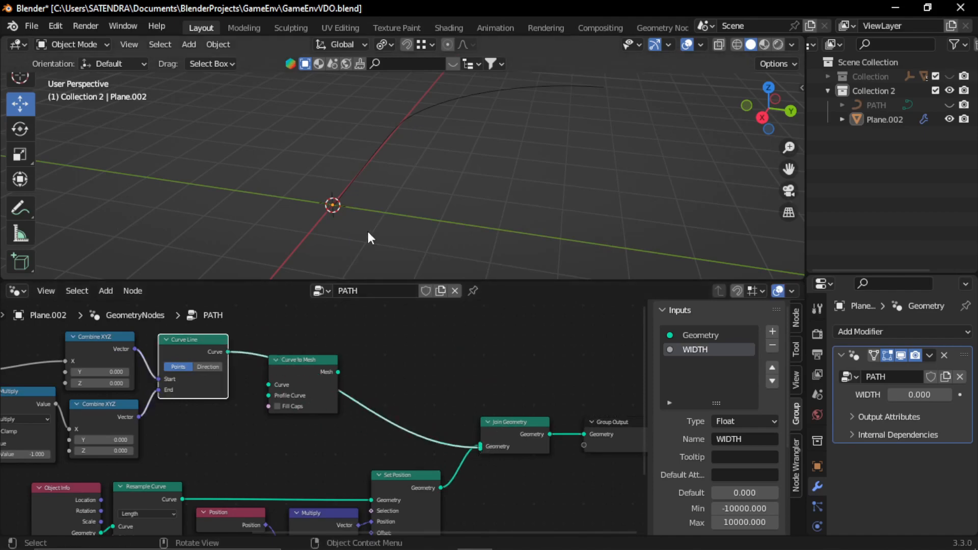
middle_drag(374, 238, 288, 225)
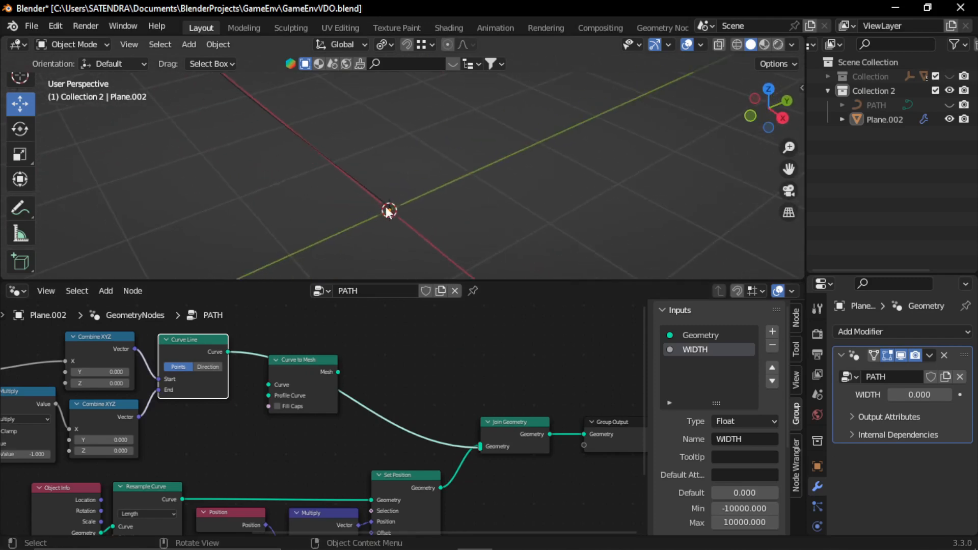
middle_drag(316, 341, 535, 345)
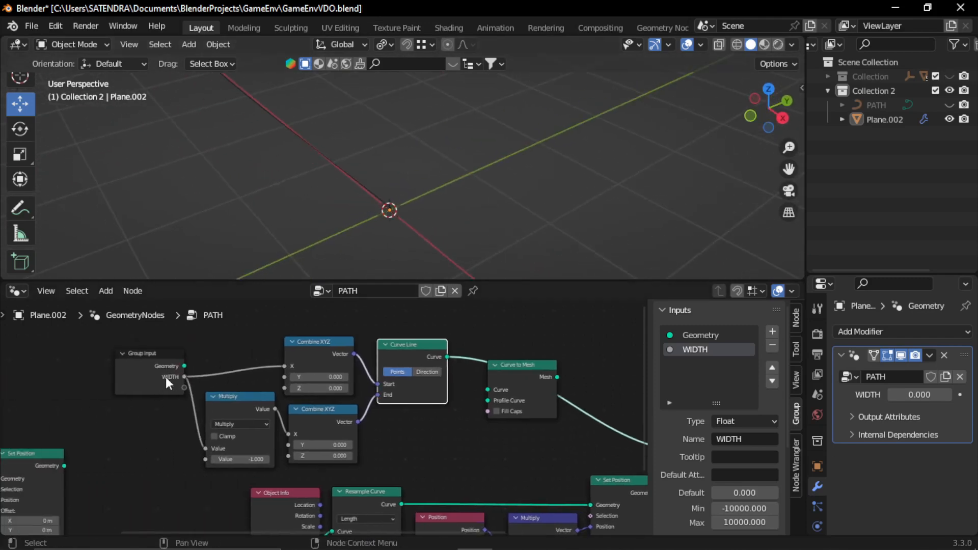
Step: Set the modifier's WIDTH to 1.5, check the line in the viewport, and detach Curve Line from Join Geometry
click(920, 394)
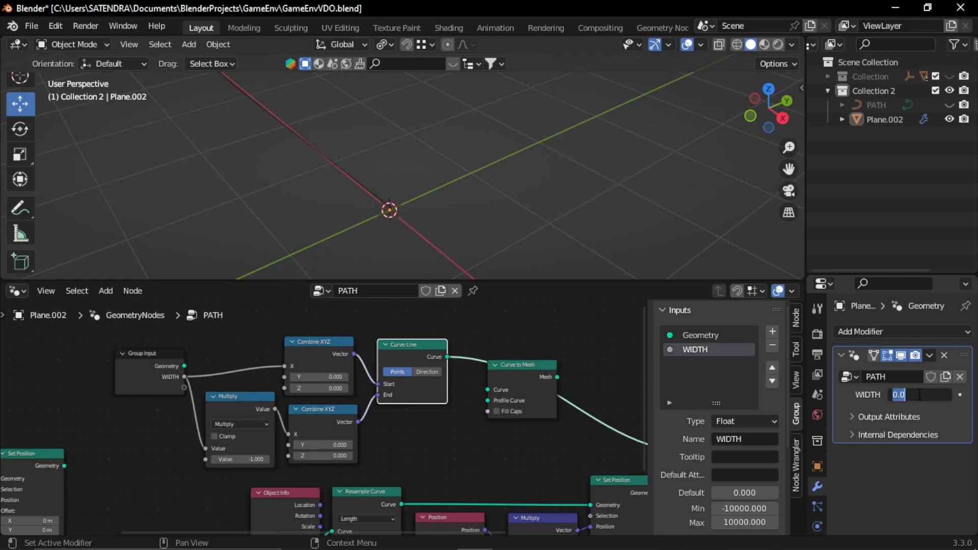
text(1.5)
key(Return)
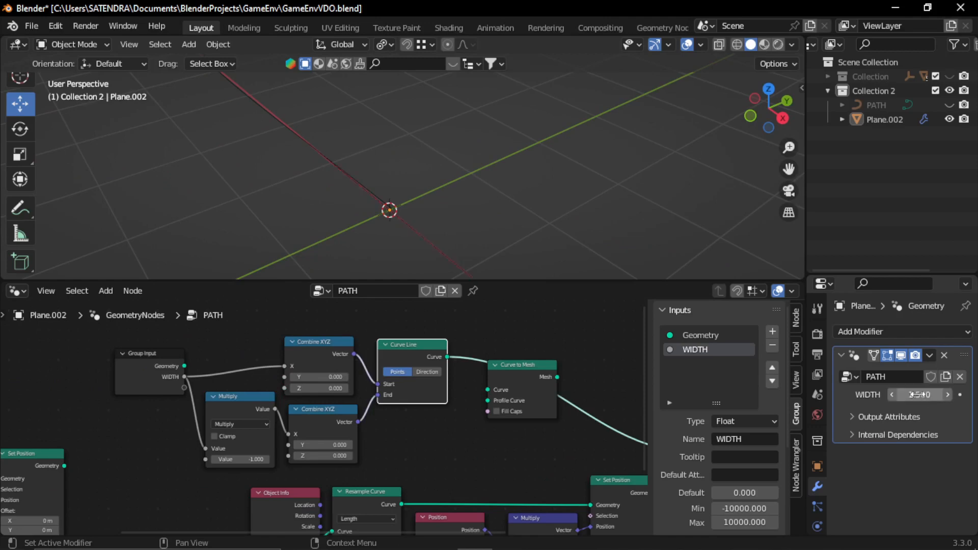
middle_drag(489, 255, 387, 214)
middle_drag(305, 487, 231, 454)
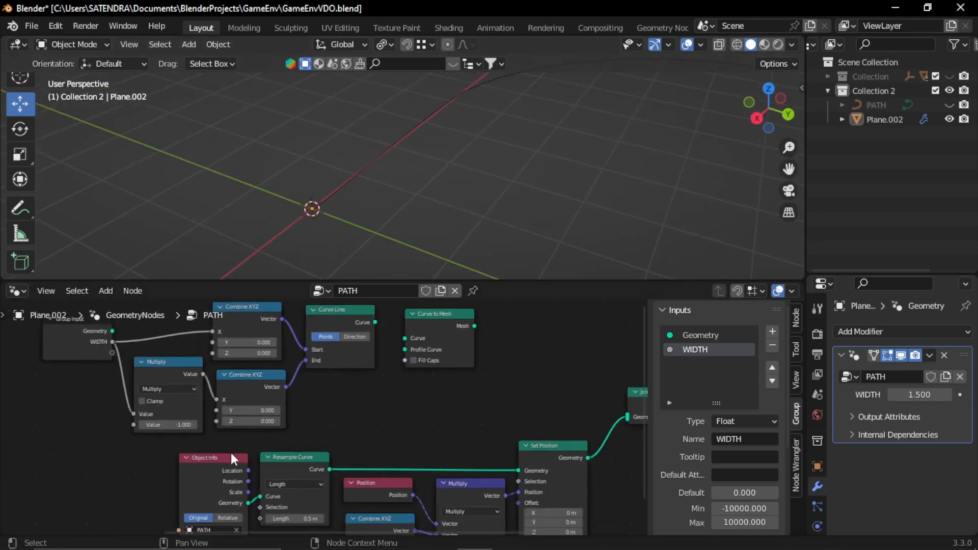
Step: Connect Resample Curve's output to Curve to Mesh's Curve input, and link Curve Line to its Profile Curve input
middle_drag(462, 359, 446, 377)
drag(426, 333, 436, 330)
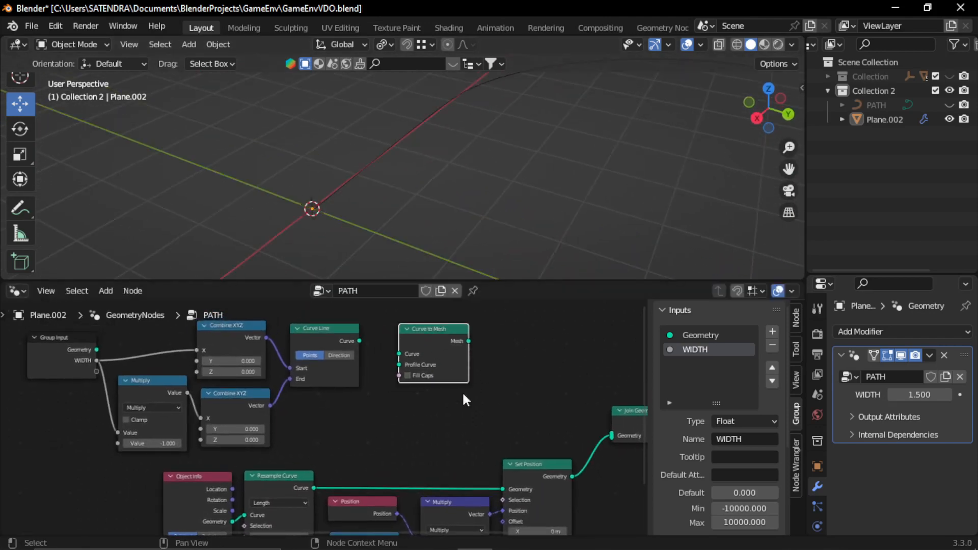
mouse_move(263, 495)
middle_down()
mouse_move(259, 468)
mouse_move(254, 486)
middle_up()
mouse_move(285, 482)
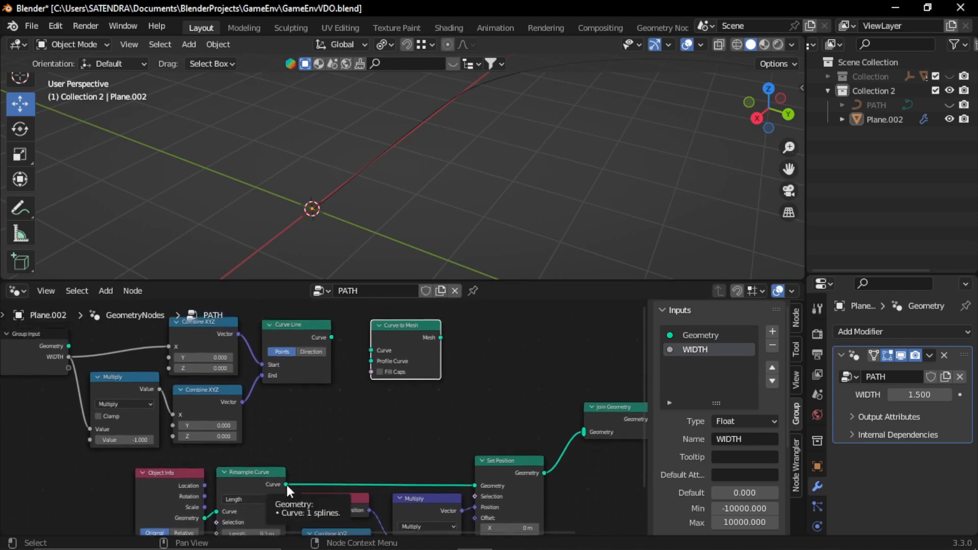
drag(285, 484, 371, 350)
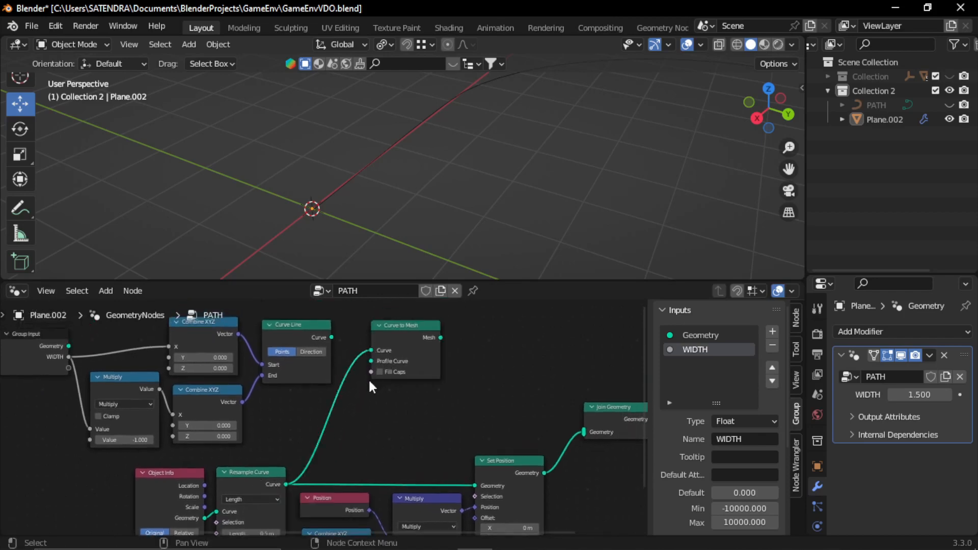
middle_drag(369, 381, 348, 402)
scroll(250, 368, up, 4)
middle_drag(294, 341, 283, 359)
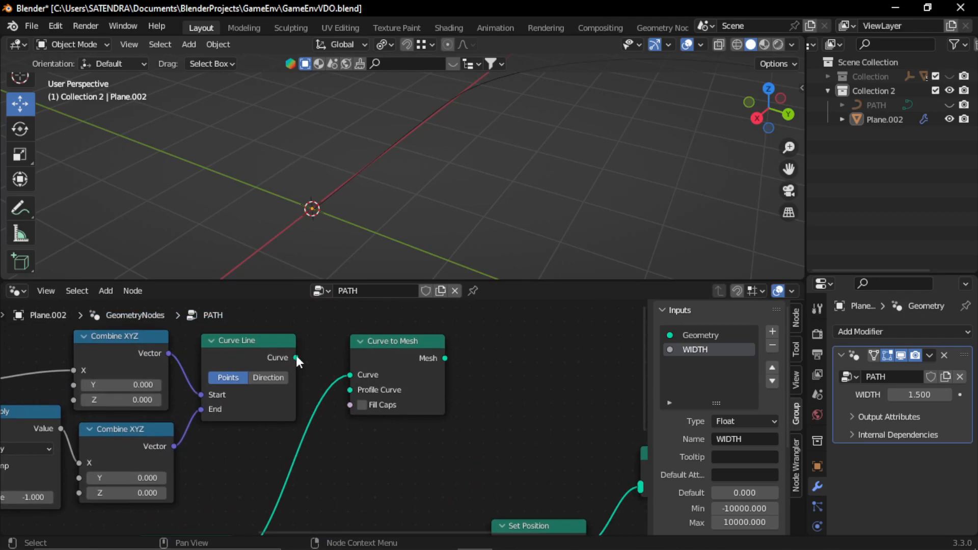
drag(295, 358, 350, 388)
Step: Connect Curve to Mesh's Mesh output to Join Geometry and check the path surface in wireframe and solid shading
middle_drag(537, 432, 355, 427)
scroll(283, 362, down, 1)
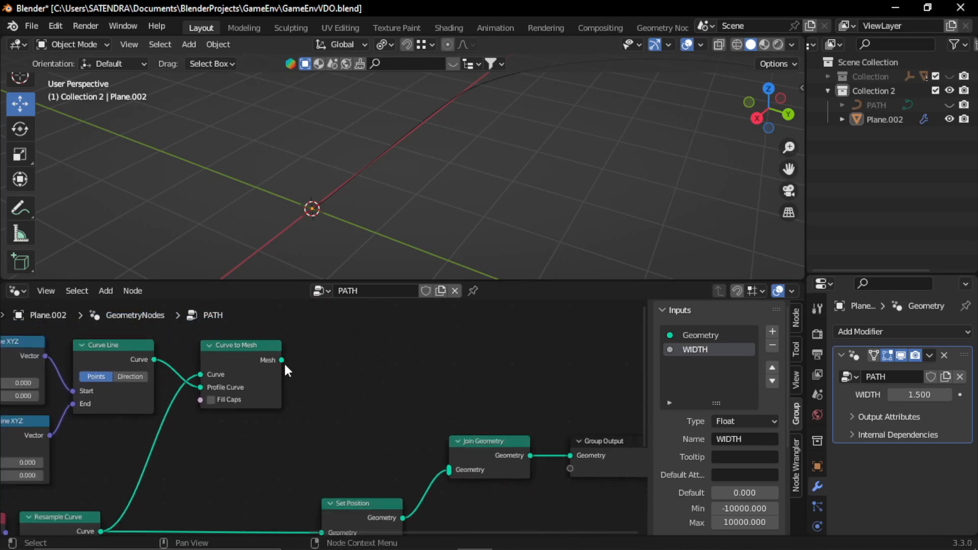
drag(282, 360, 447, 479)
shift+middle_drag(532, 177, 465, 198)
scroll(410, 193, down, 3)
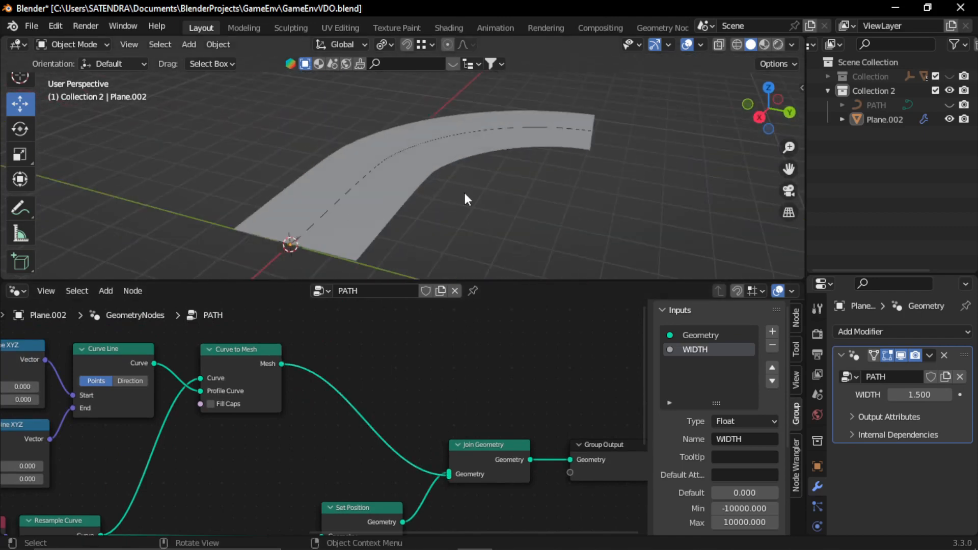
click(737, 45)
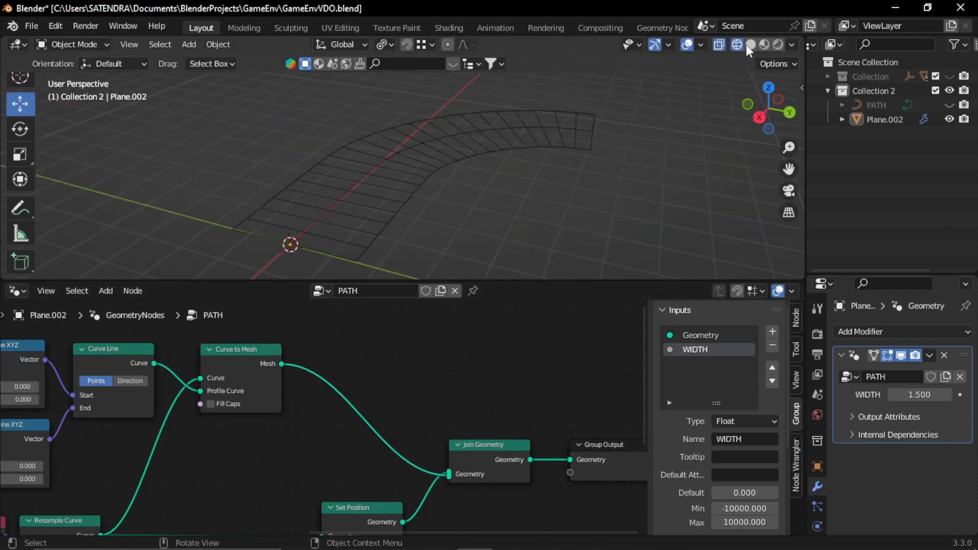
click(751, 45)
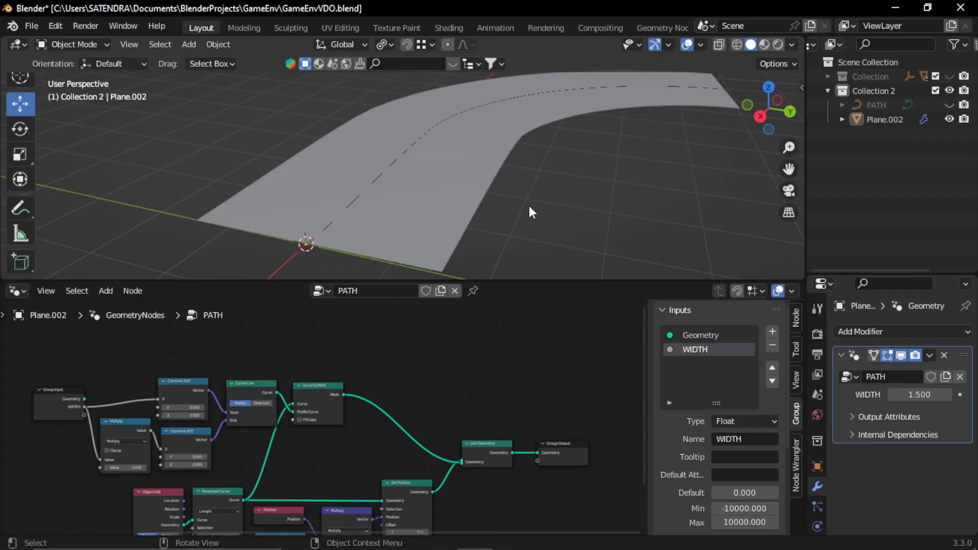
middle_drag(428, 206, 292, 243)
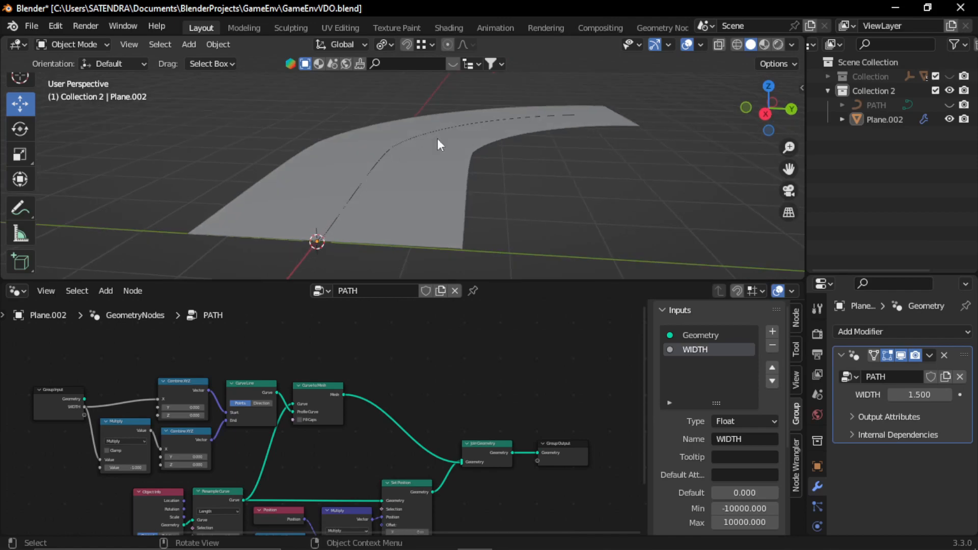
middle_drag(335, 218, 347, 243)
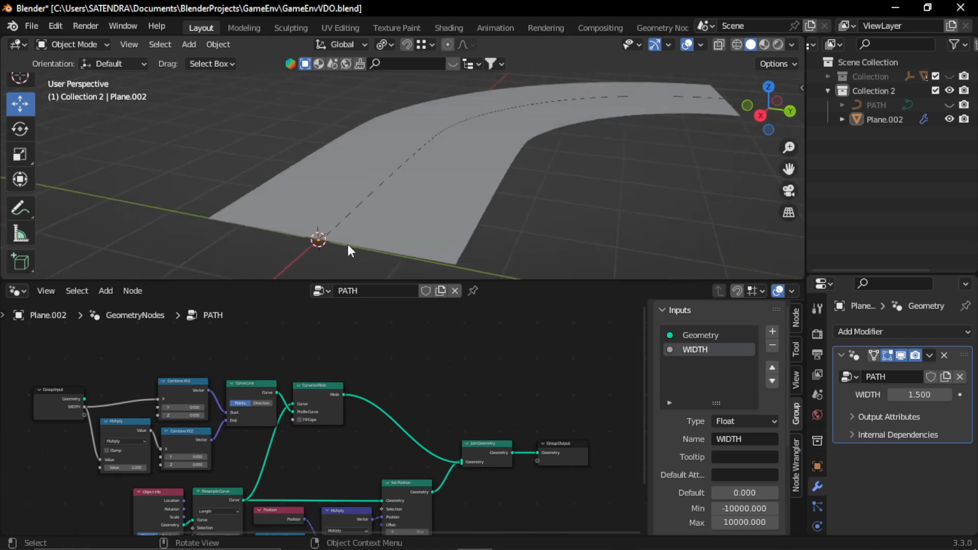
Step: Add a Geometry Proximity node in the empty space above the Curve to Mesh node
middle_drag(394, 354, 400, 383)
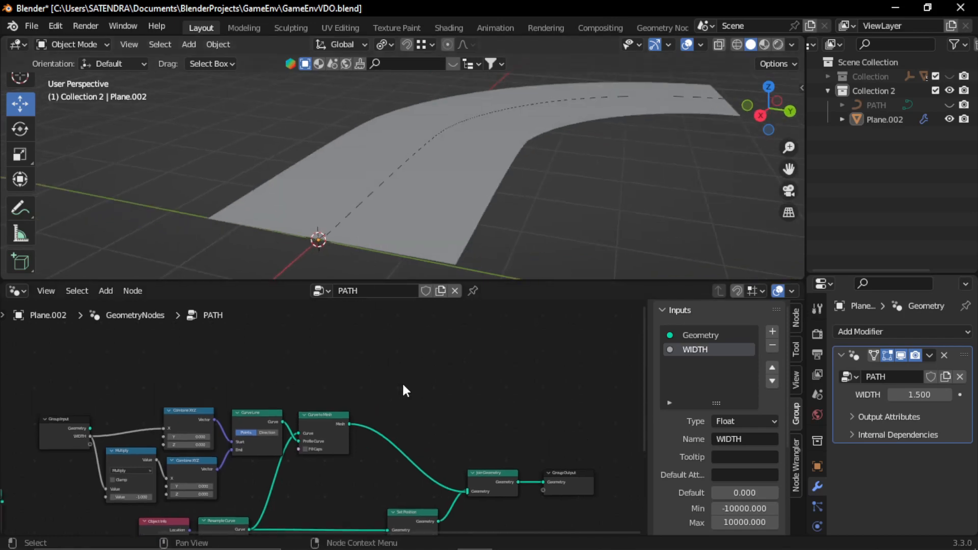
scroll(401, 389, up, 1)
scroll(400, 392, up, 2)
key(shift+a)
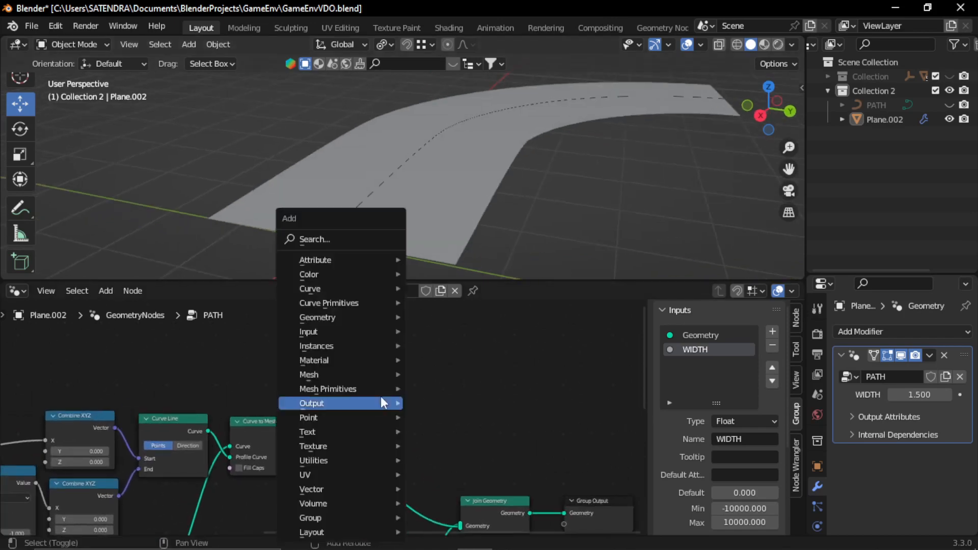
click(332, 240)
text(proxi)
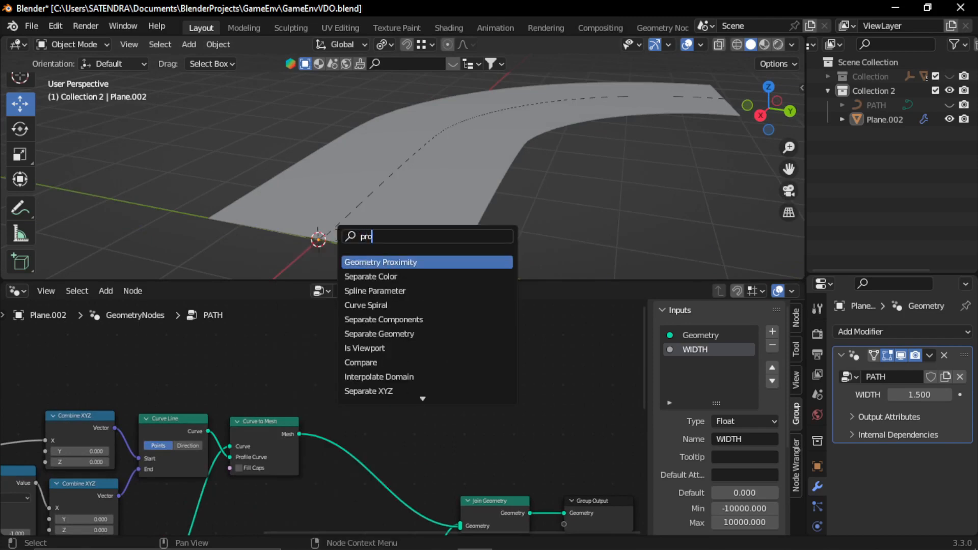
click(384, 262)
click(275, 345)
Step: Examine the path mesh's centre line and outer edges around the bend and near the world origin
middle_drag(368, 361, 435, 398)
scroll(435, 397, up, 1)
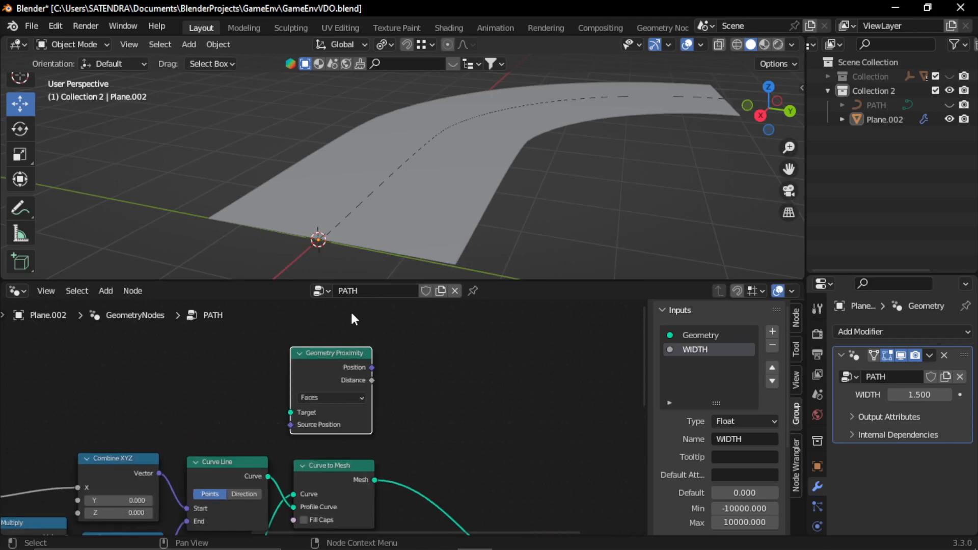
middle_drag(374, 257, 280, 240)
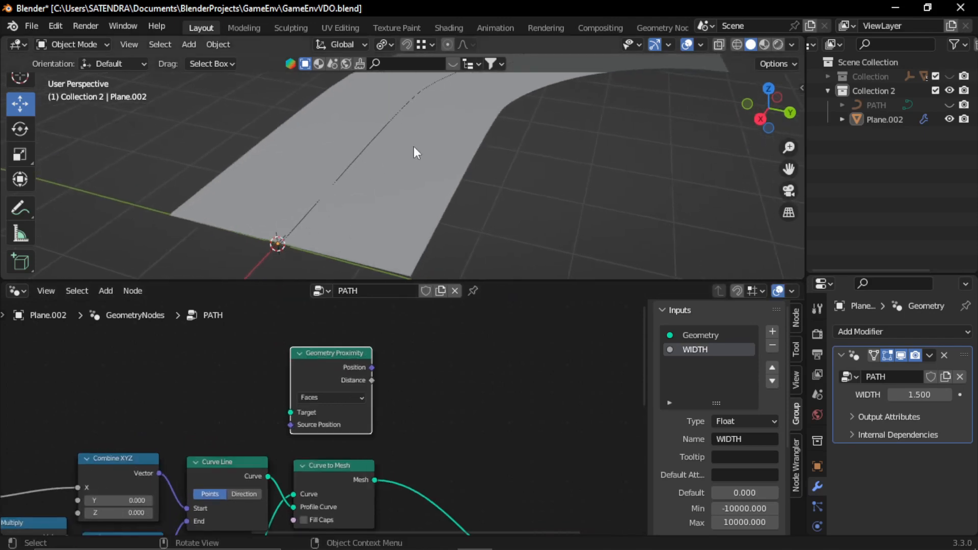
shift+middle_drag(414, 152, 261, 265)
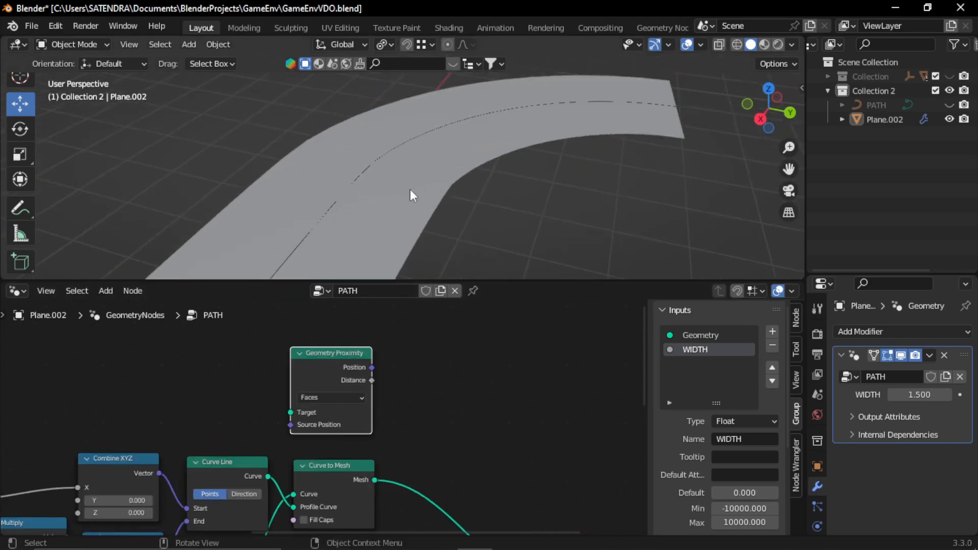
shift+middle_drag(410, 188, 486, 111)
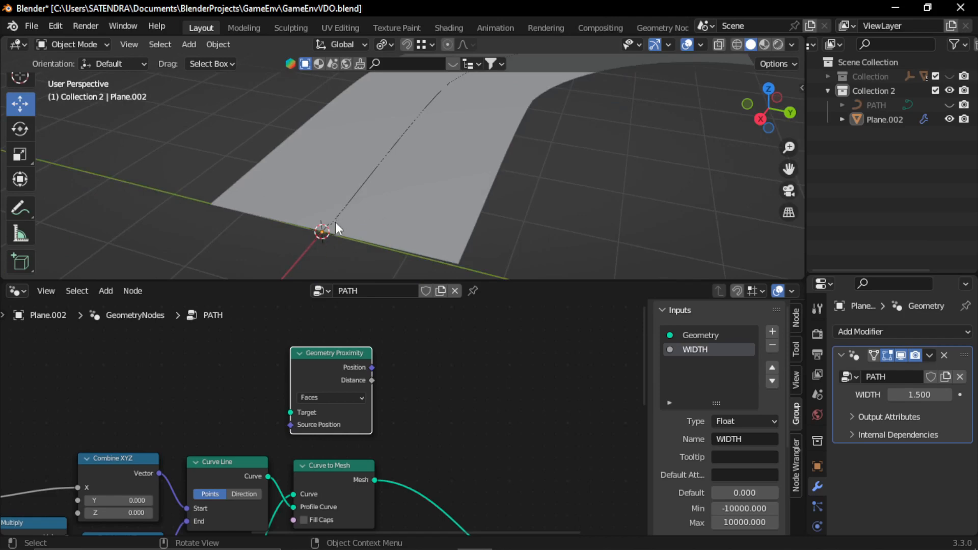
middle_drag(401, 393, 437, 367)
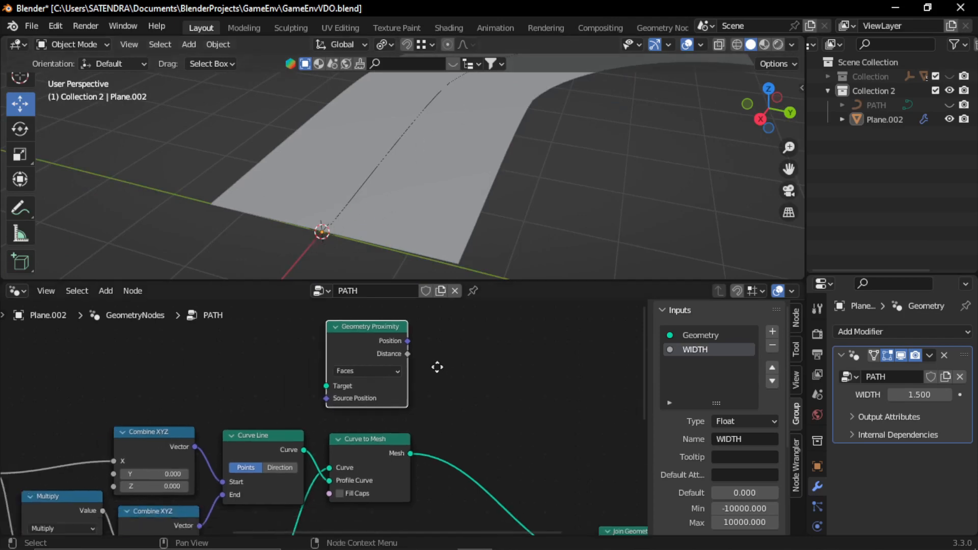
middle_drag(355, 343, 399, 362)
click(397, 362)
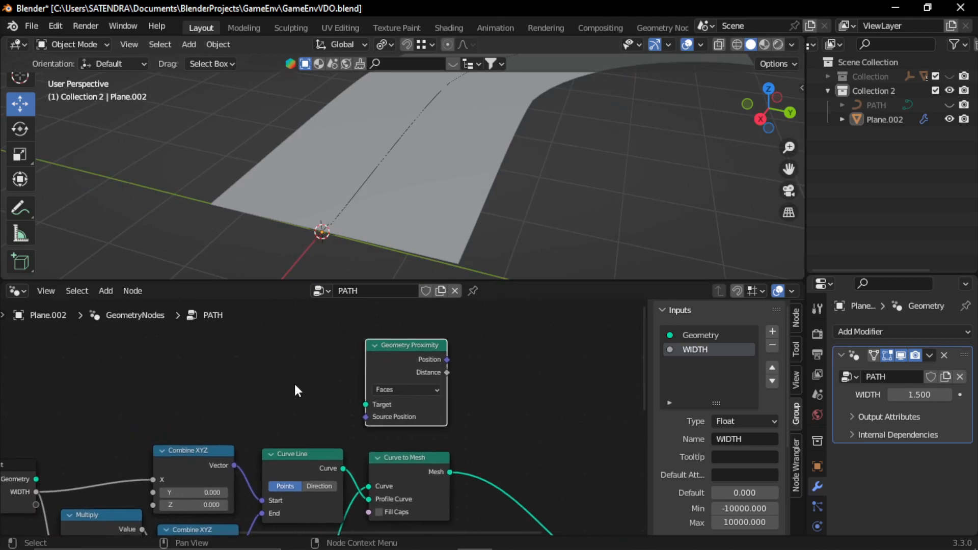
Step: Add a second Curve to Mesh node beside Geometry Proximity, on its input side
middle_drag(312, 381, 332, 374)
key(shift+a)
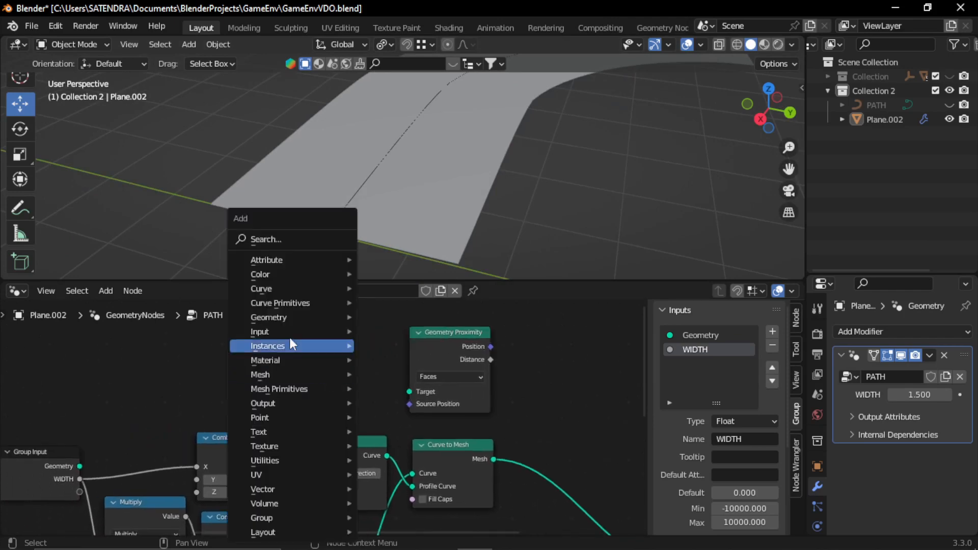
click(286, 237)
text(curve)
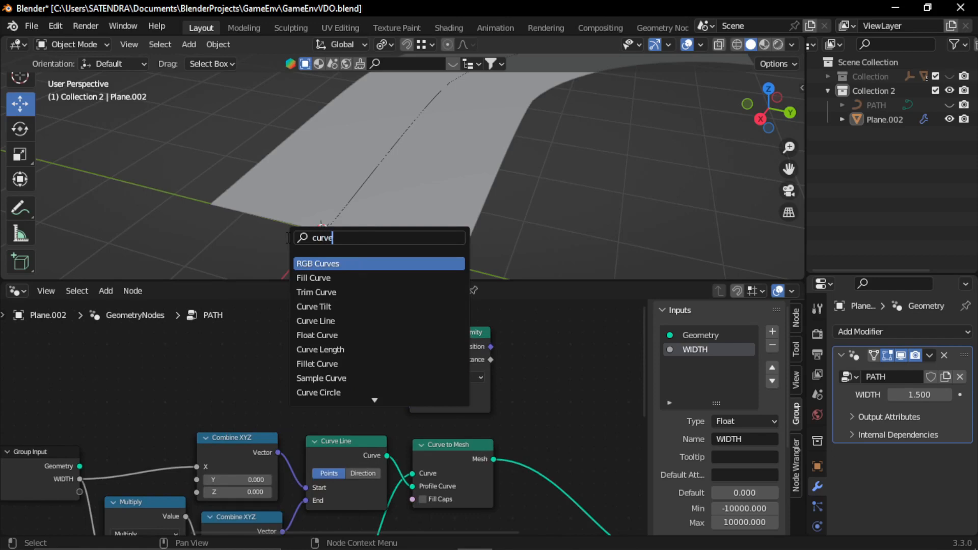
text(t)
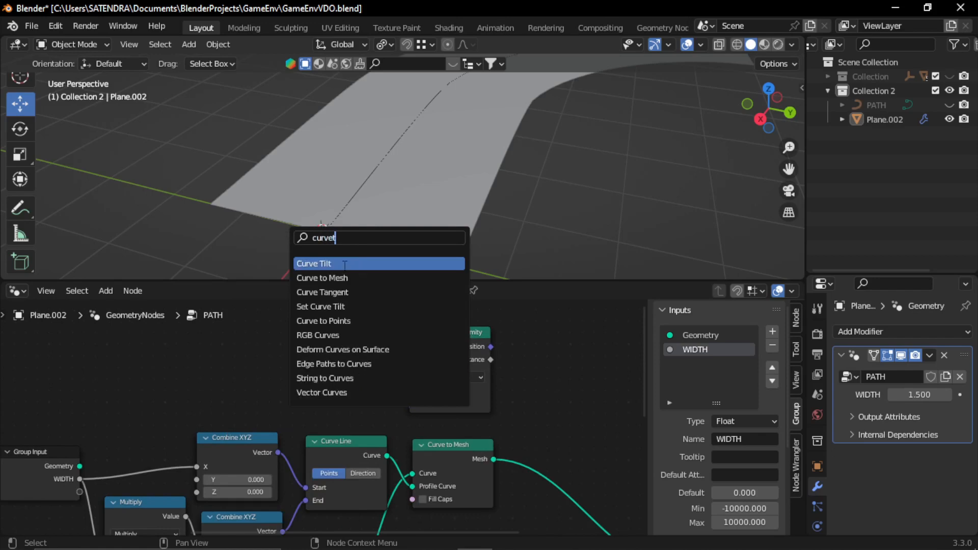
click(322, 278)
click(321, 367)
Step: Link Resample Curve's output to the Curve input of the new Curve to Mesh node
scroll(233, 382, down, 1)
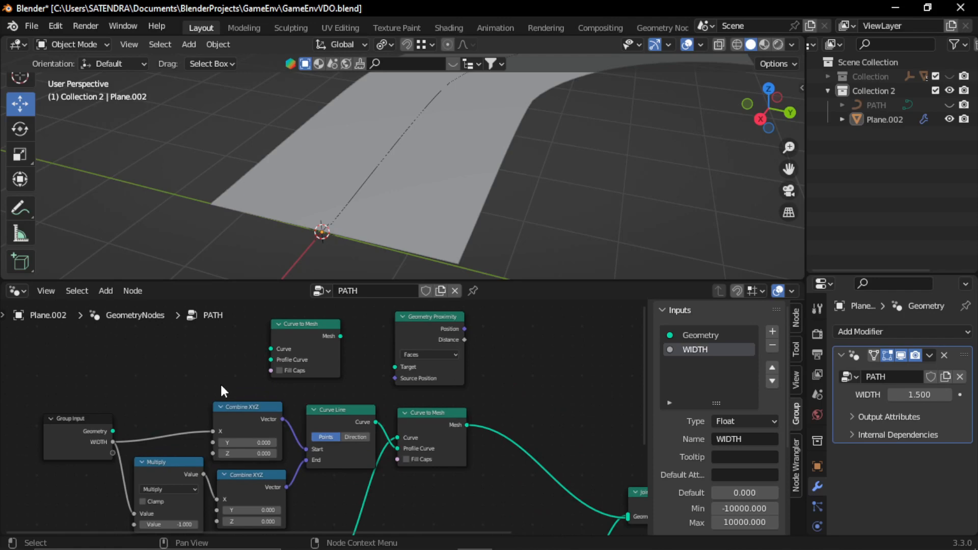
scroll(221, 385, down, 1)
middle_drag(275, 417, 282, 333)
middle_drag(343, 478, 323, 485)
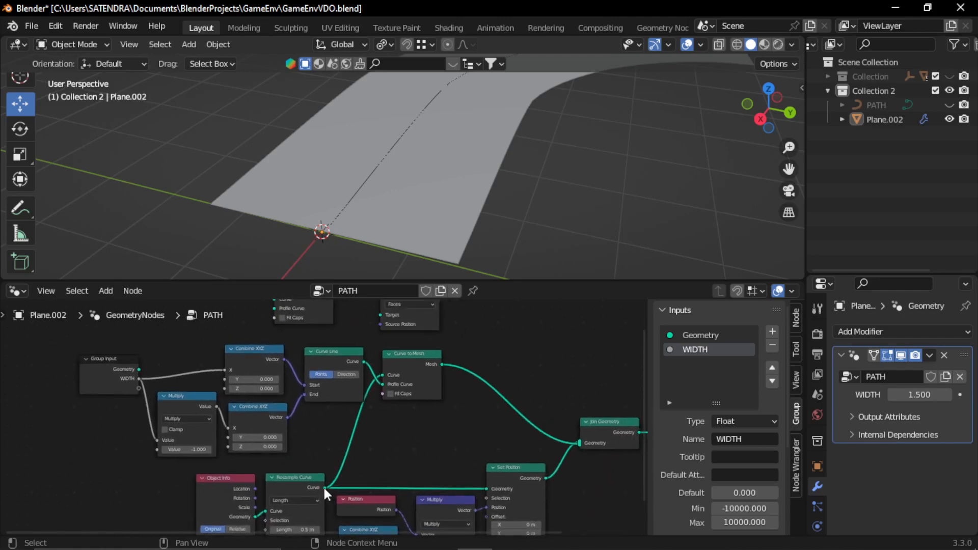
drag(333, 479, 274, 354)
Step: Connect the new Curve to Mesh's Mesh output to Geometry Proximity's Target and set the target geometry to Edges
scroll(368, 367, up, 3)
middle_drag(368, 366, 264, 457)
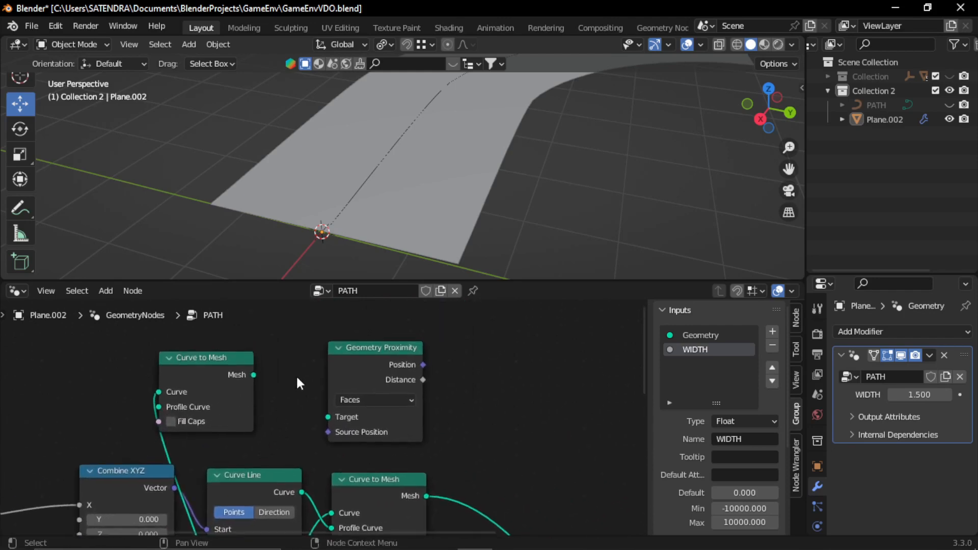
drag(253, 375, 328, 417)
middle_drag(446, 419, 356, 435)
click(301, 415)
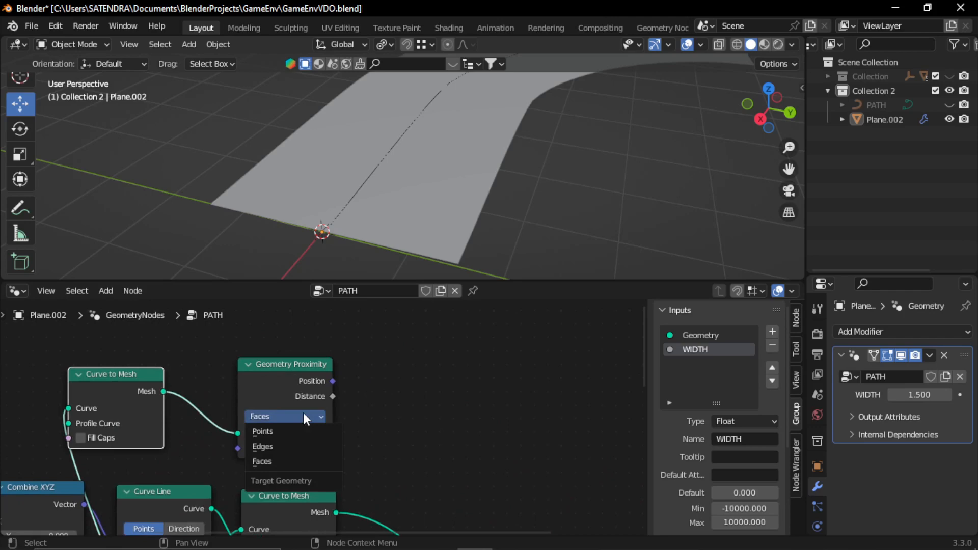
click(299, 446)
scroll(386, 179, up, 3)
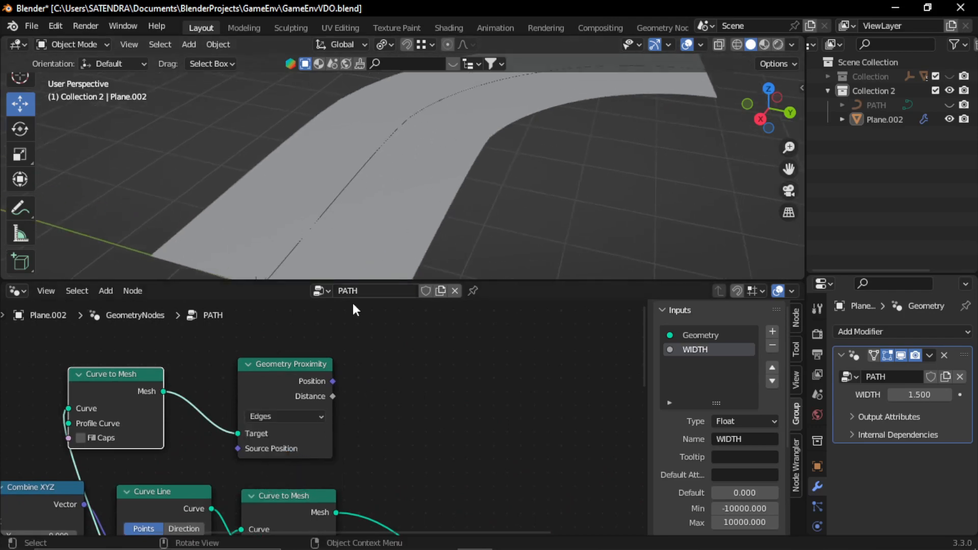
scroll(377, 361, down, 2)
Step: Add a second Set Position node in the empty space above Join Geometry
middle_drag(377, 361, 368, 382)
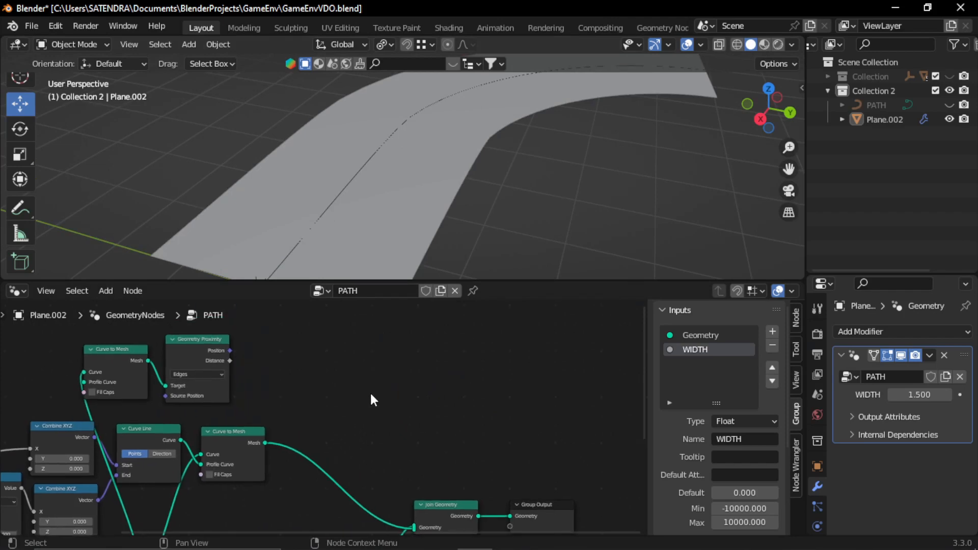
key(shift+a)
click(330, 240)
text(set)
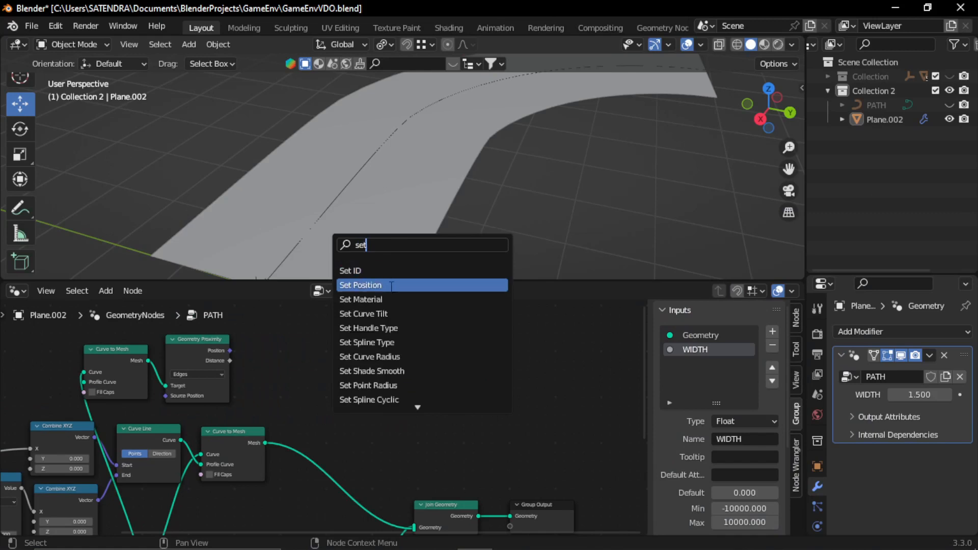
click(391, 286)
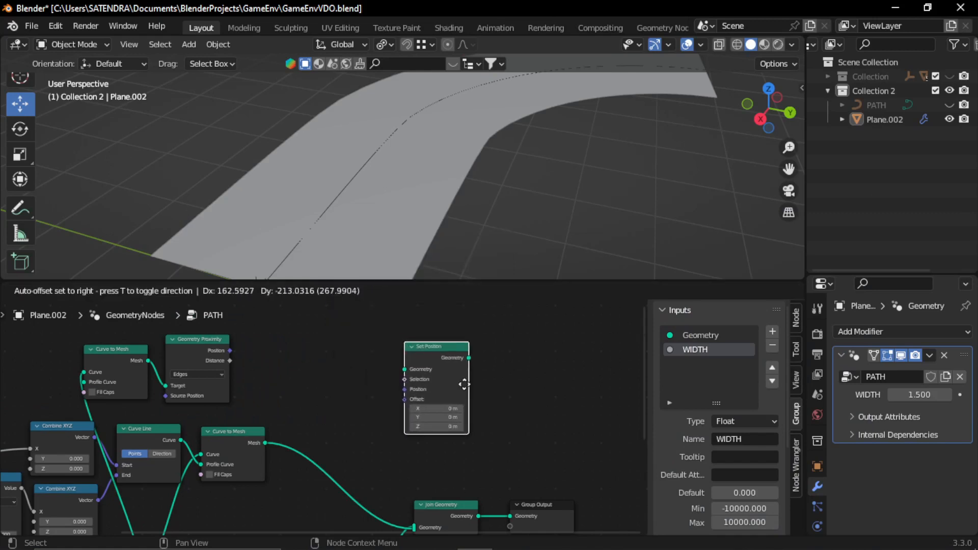
click(432, 336)
Step: Add a Position node between Geometry Proximity and the new Set Position node
key(shift+a)
click(457, 240)
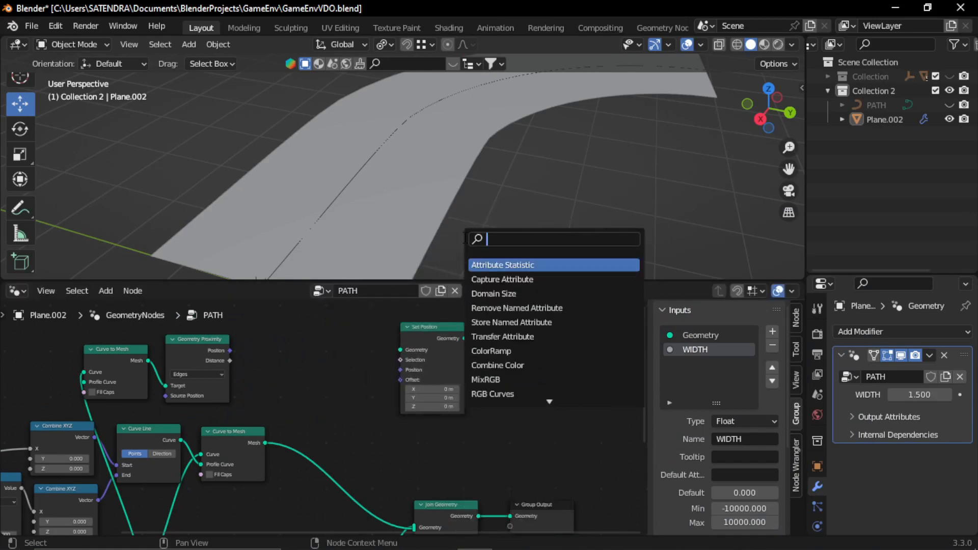
text(posi)
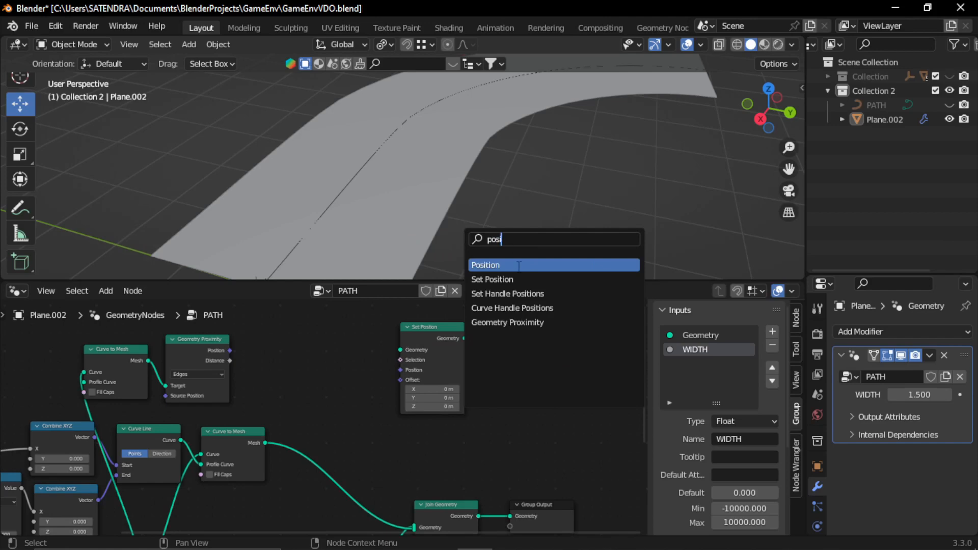
click(519, 265)
click(341, 362)
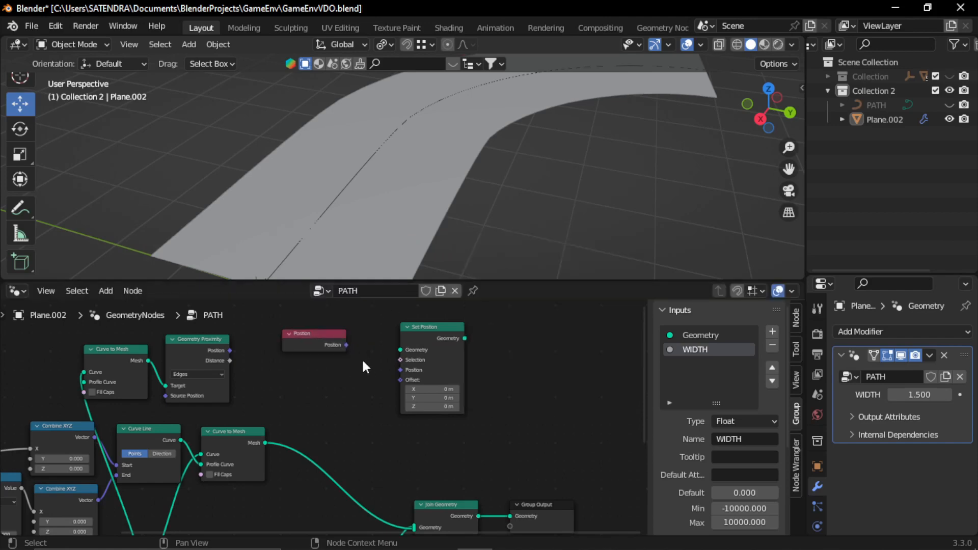
scroll(327, 400, up, 2)
key(shift+a)
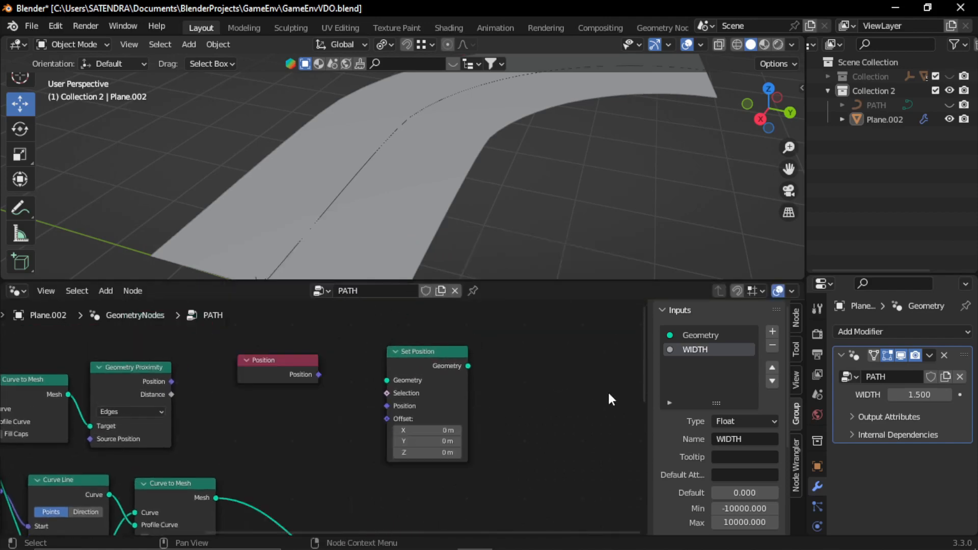
middle_drag(367, 213, 373, 234)
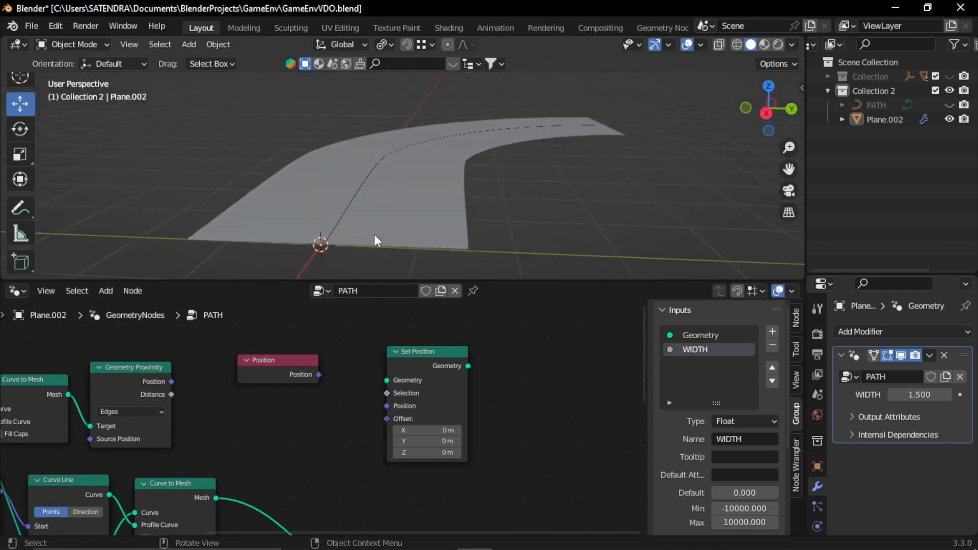
Step: Add a Vector Math node set to Subtract before the new Set Position and link Position to its first Vector input
key(shift+a)
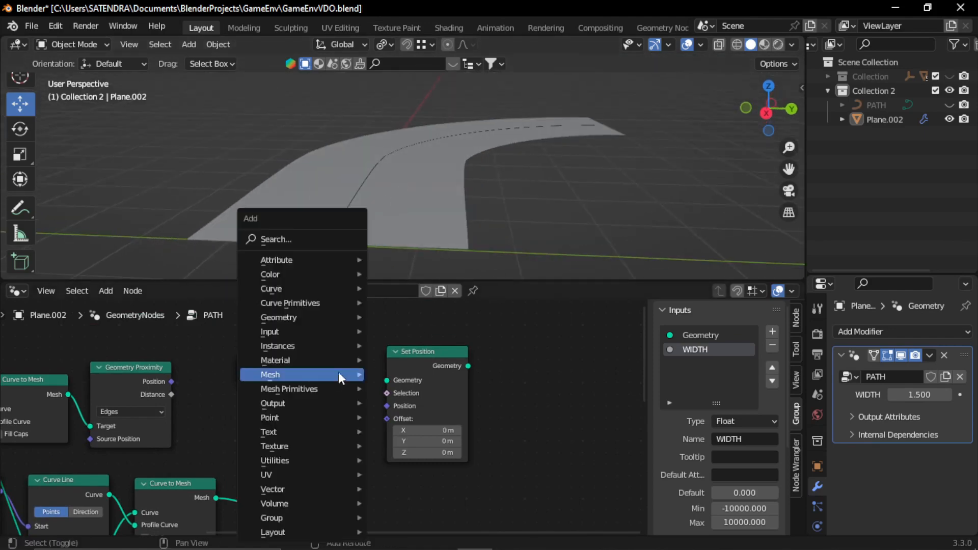
click(306, 235)
text(vec)
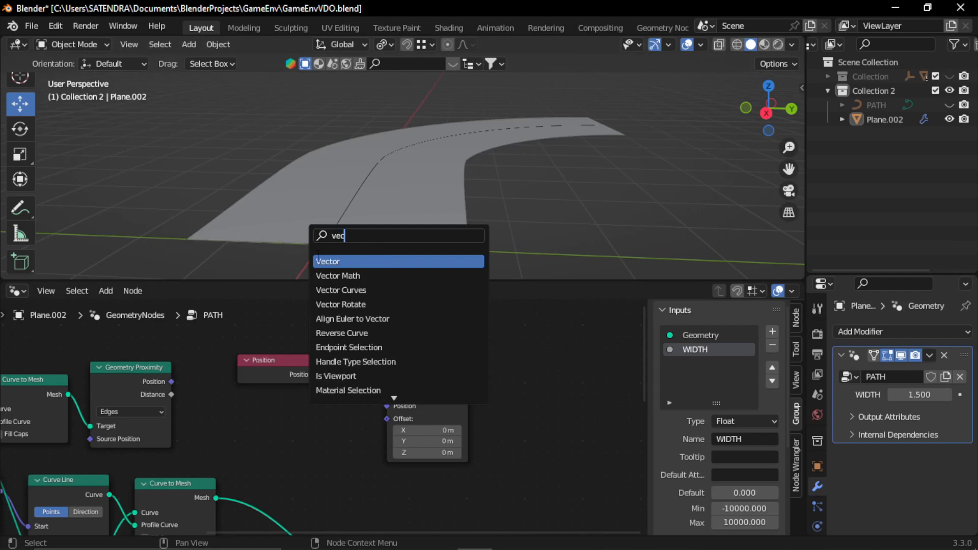
key(Return)
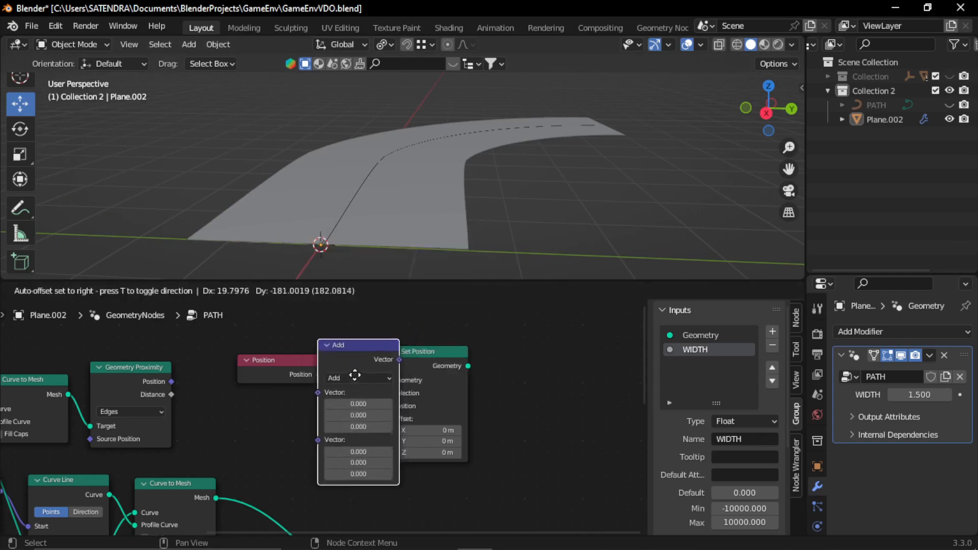
drag(342, 363, 397, 356)
click(396, 368)
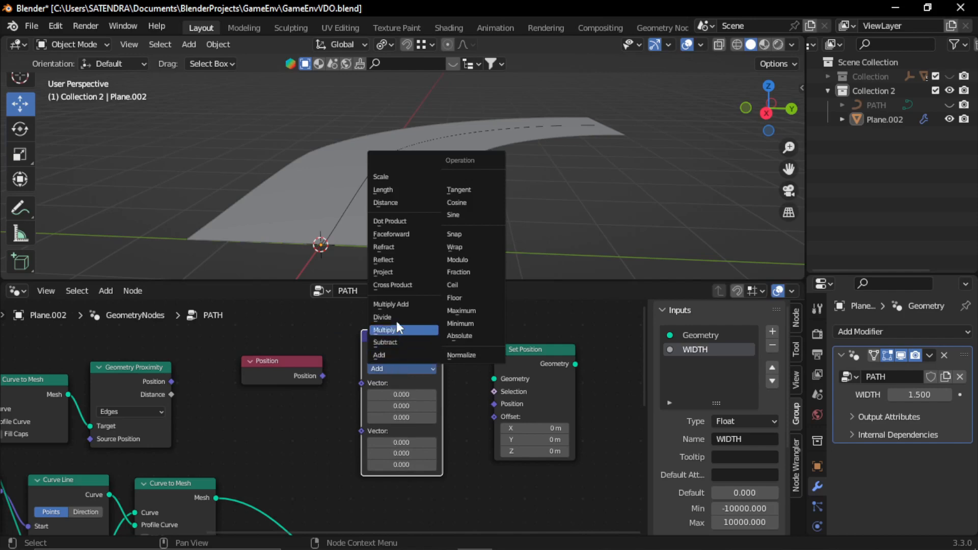
click(385, 341)
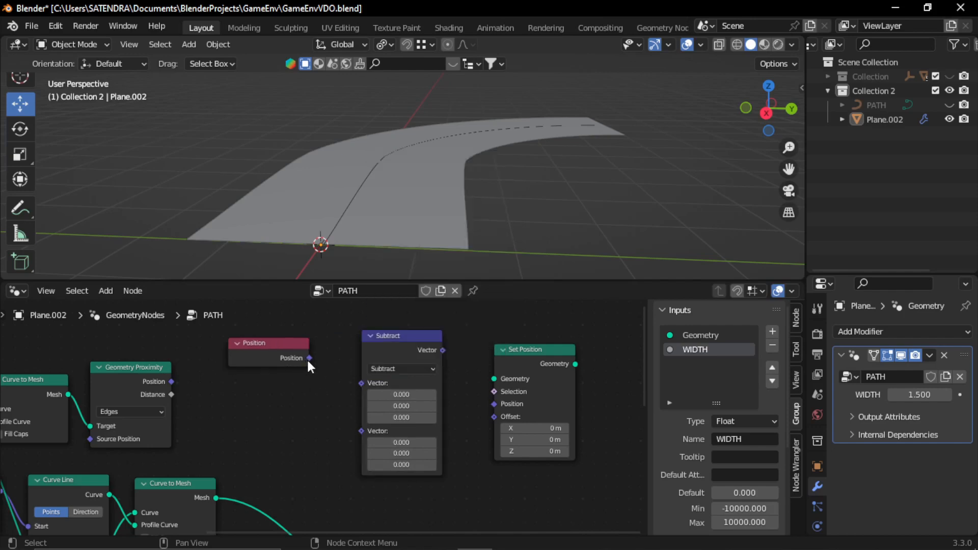
drag(309, 358, 363, 381)
ctrl+scroll(261, 421, left, 3)
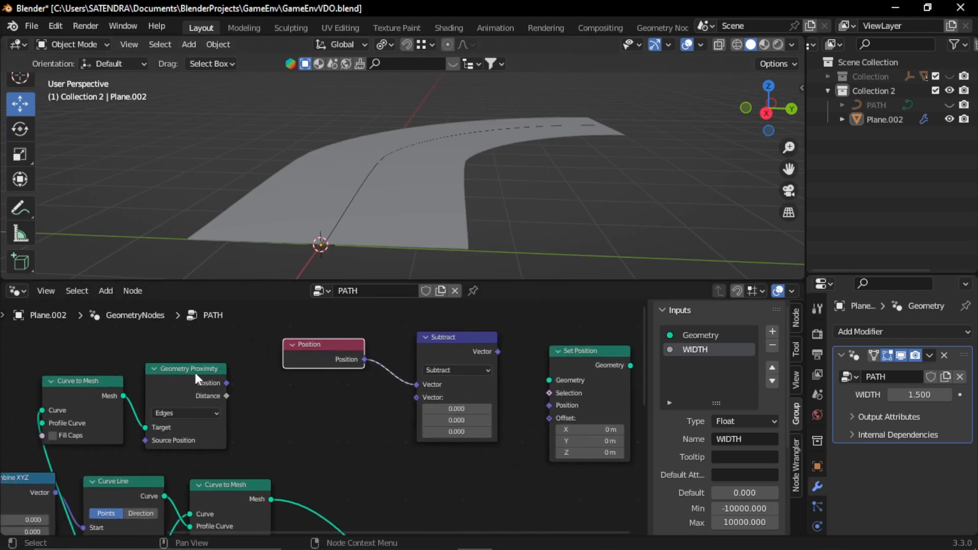
Step: Add a Combine XYZ node below the Position node, between Geometry Proximity and Subtract
click(301, 414)
scroll(342, 436, down, 2)
middle_drag(343, 436, 349, 454)
scroll(359, 396, up, 4)
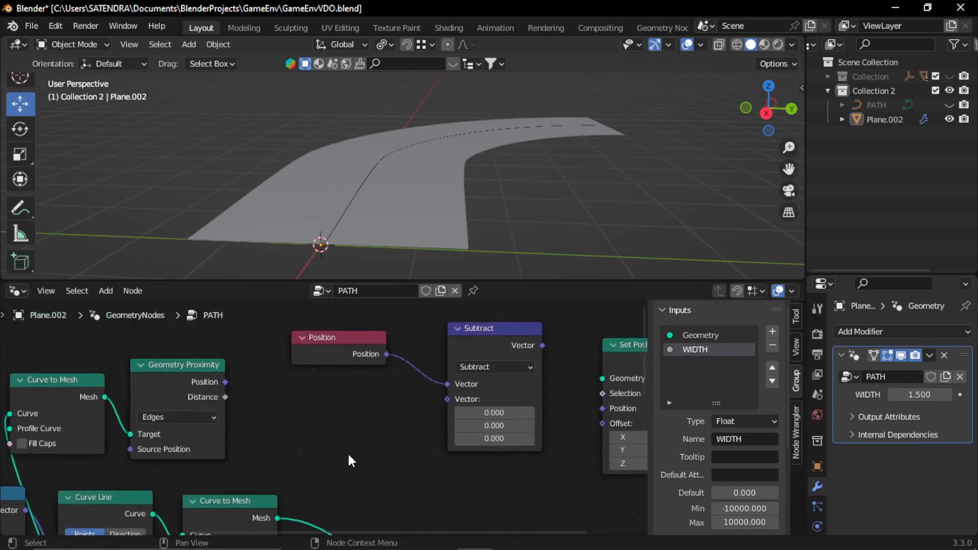
scroll(349, 456, down, 1)
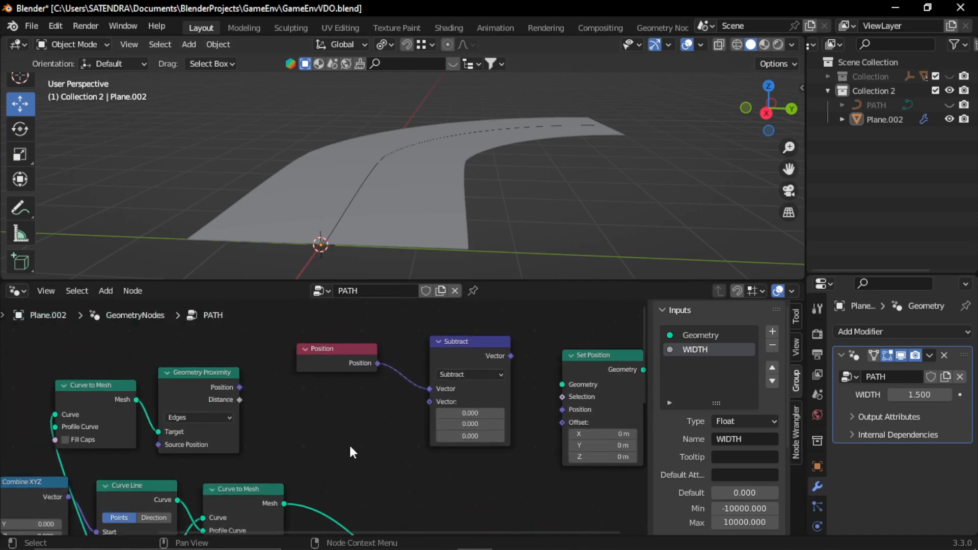
key(shift+a)
click(316, 239)
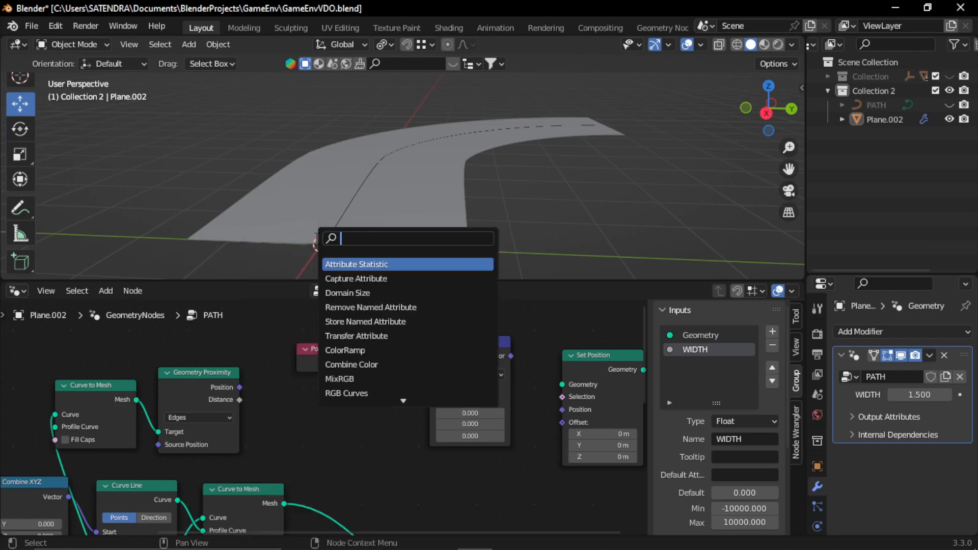
text(com)
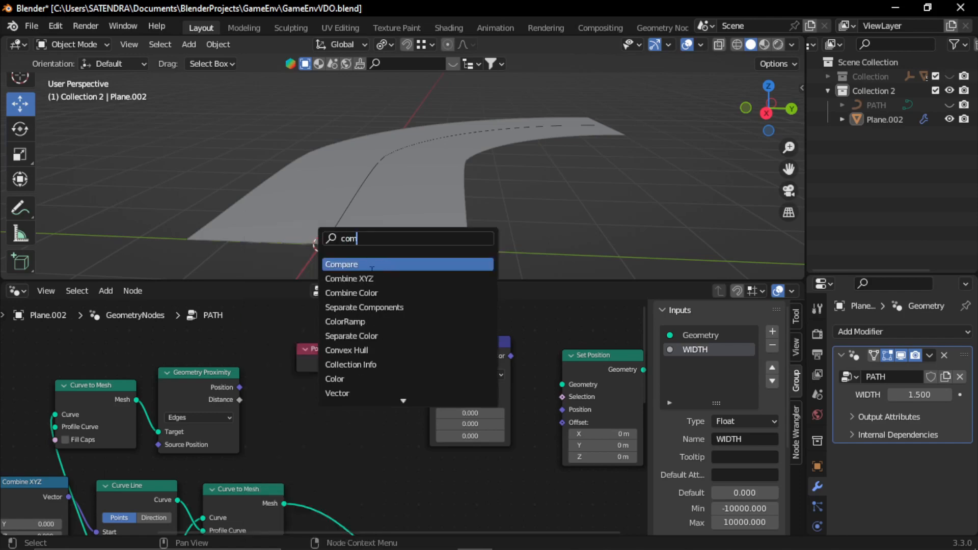
click(349, 278)
click(339, 407)
mouse_move(236, 399)
middle_down()
mouse_move(311, 397)
mouse_move(244, 408)
middle_up()
scroll(194, 389, up, 1)
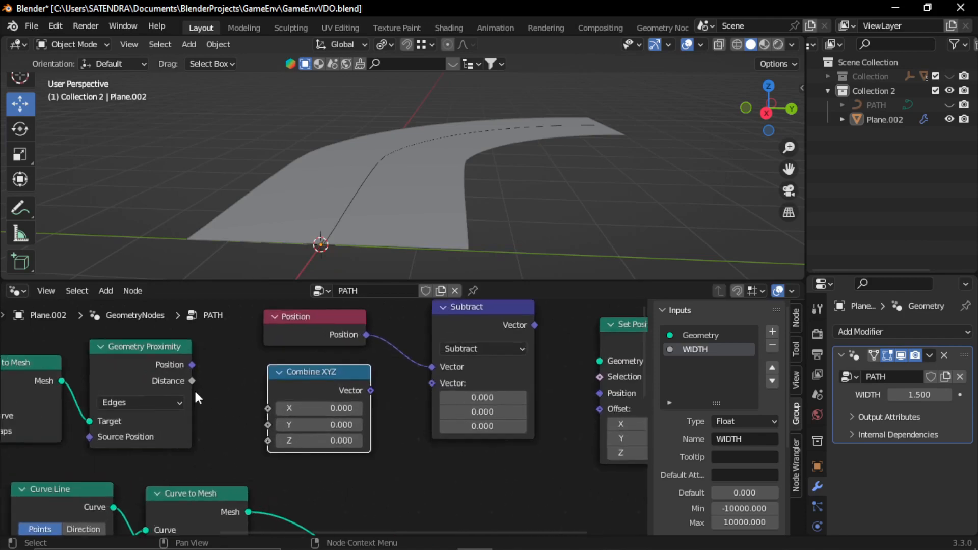
Step: Add a Math node beside Geometry Proximity
click(251, 401)
key(shift+a)
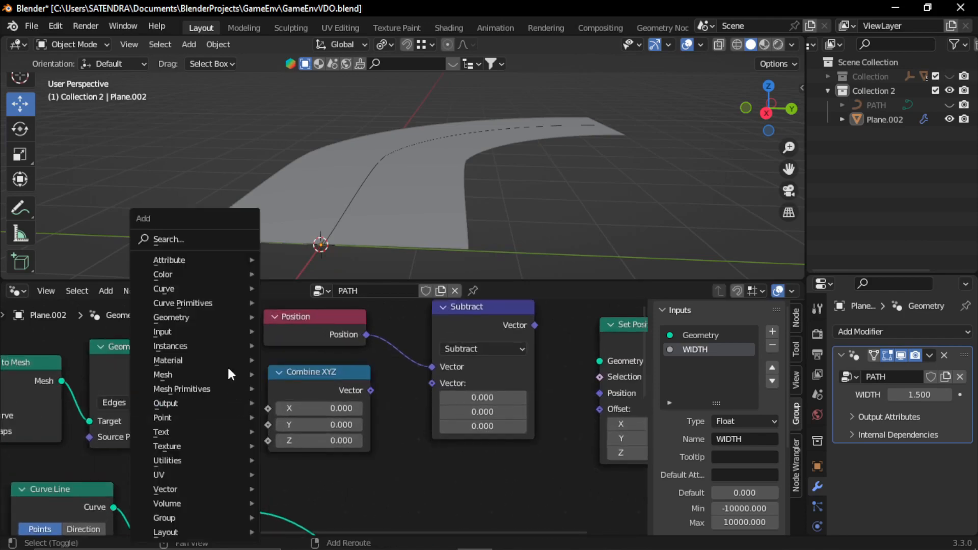
click(216, 243)
text(math)
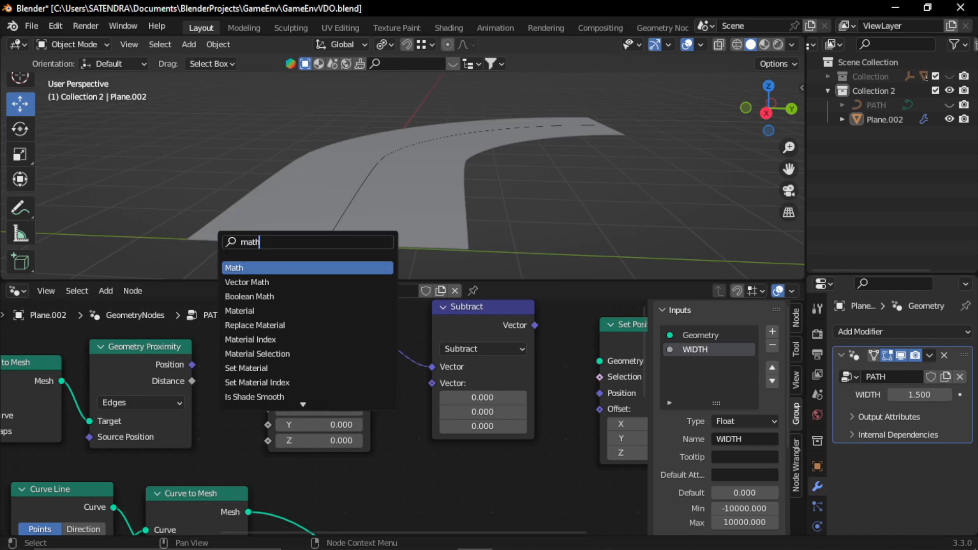
click(247, 267)
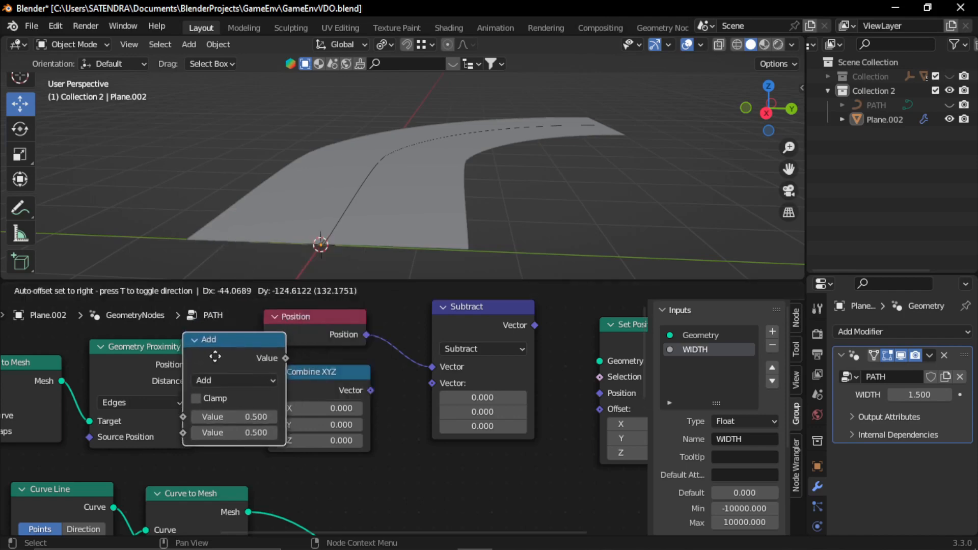
click(207, 356)
Step: Spread out the Position, Combine XYZ, Subtract, Set Position and Math nodes so they clear each other and Geometry Proximity
scroll(312, 389, down, 3)
middle_drag(509, 350, 350, 365)
drag(463, 323, 178, 454)
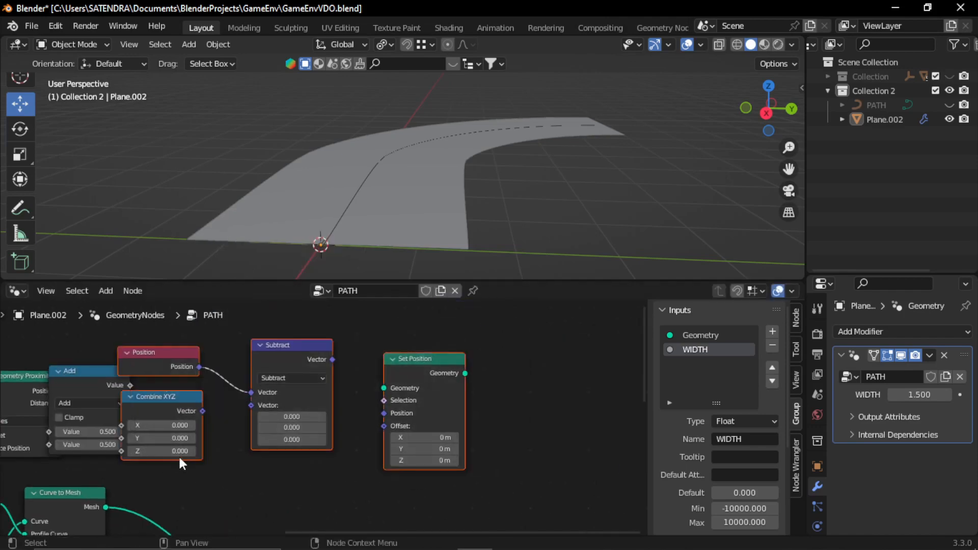
key(g)
click(309, 449)
drag(99, 384, 149, 384)
scroll(131, 405, up, 4)
mouse_move(137, 410)
middle_down()
mouse_move(171, 402)
mouse_move(128, 399)
middle_up()
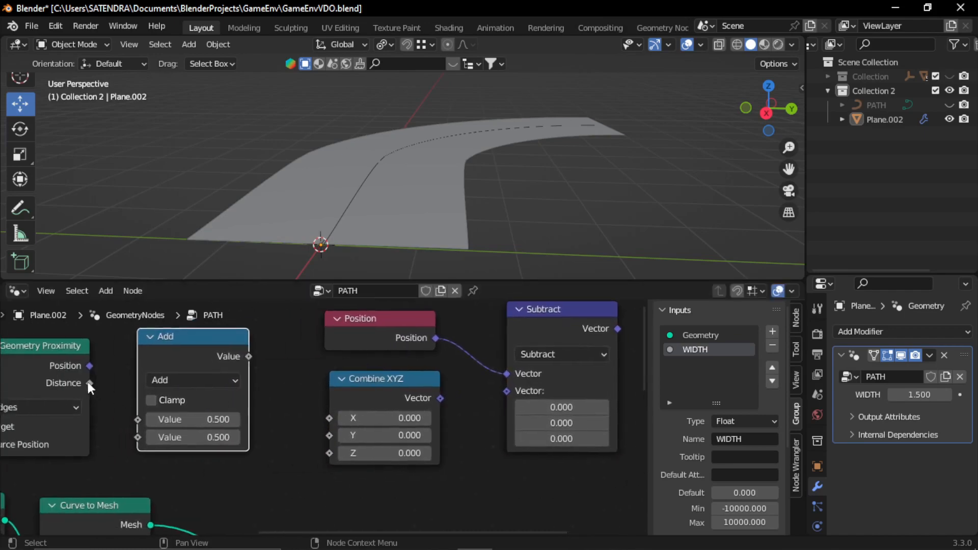
Step: Connect Geometry Proximity's Distance to the Math node's first Value and set the operation to Multiply
drag(89, 383, 137, 426)
middle_drag(138, 426, 183, 422)
click(236, 376)
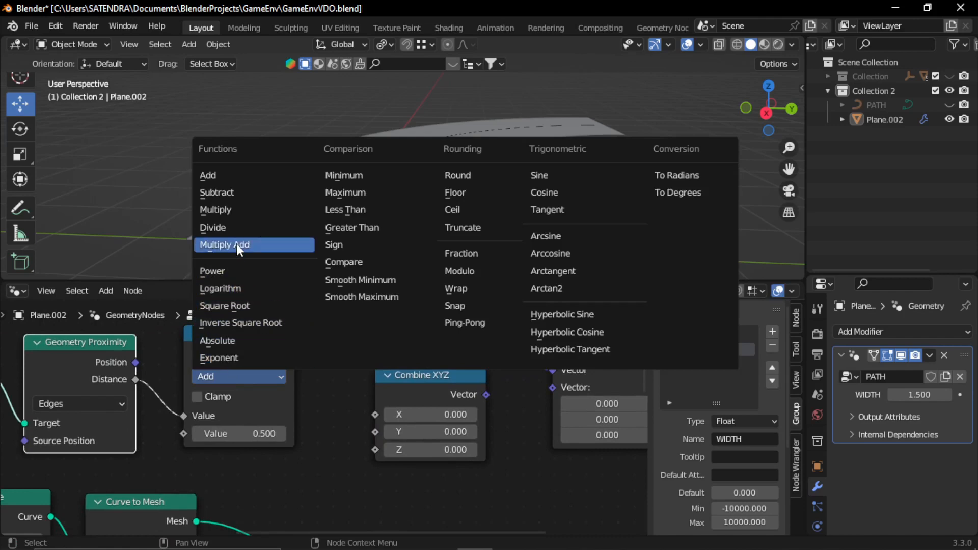
click(235, 210)
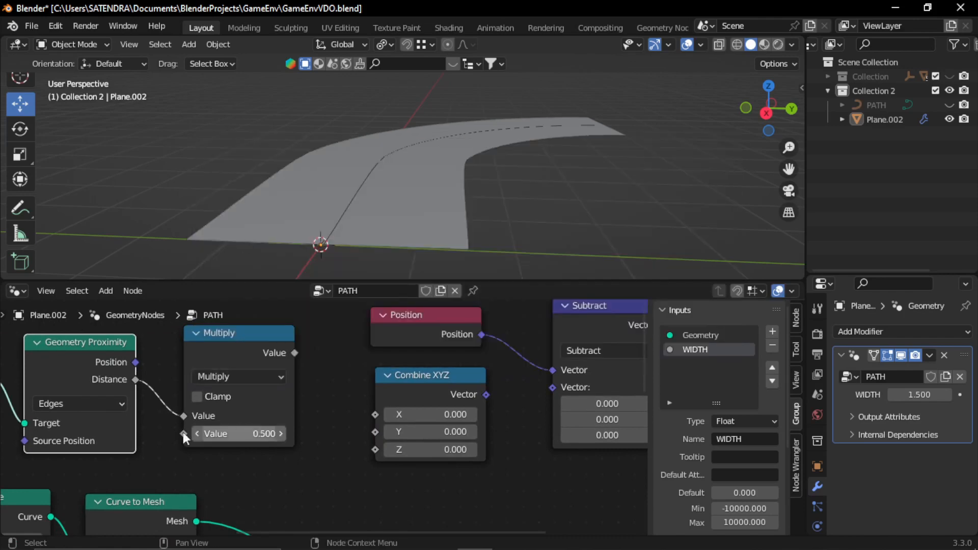
Step: Link the Multiply node's Value output to the Z input of Combine XYZ
middle_drag(252, 419, 229, 438)
scroll(311, 415, down, 3)
middle_drag(311, 415, 171, 392)
scroll(171, 392, up, 2)
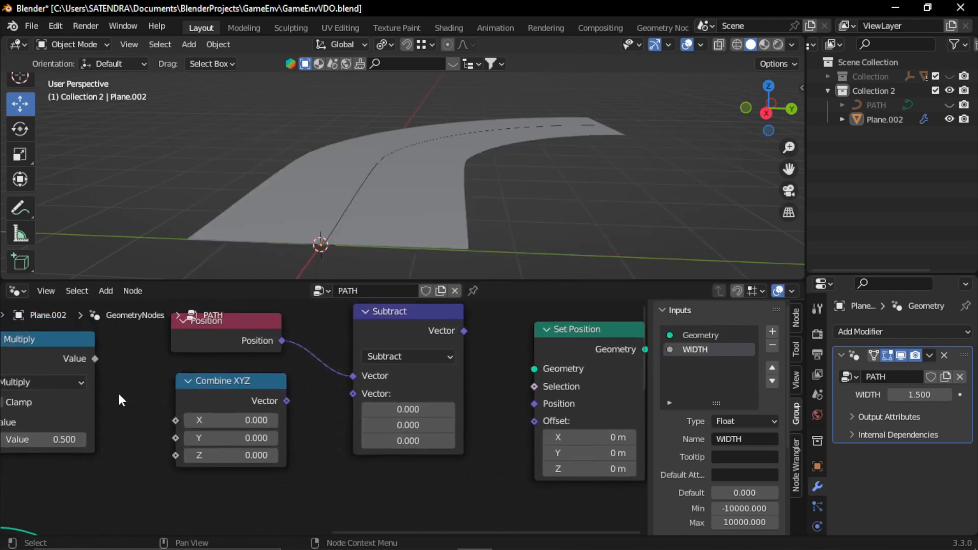
drag(136, 360, 221, 458)
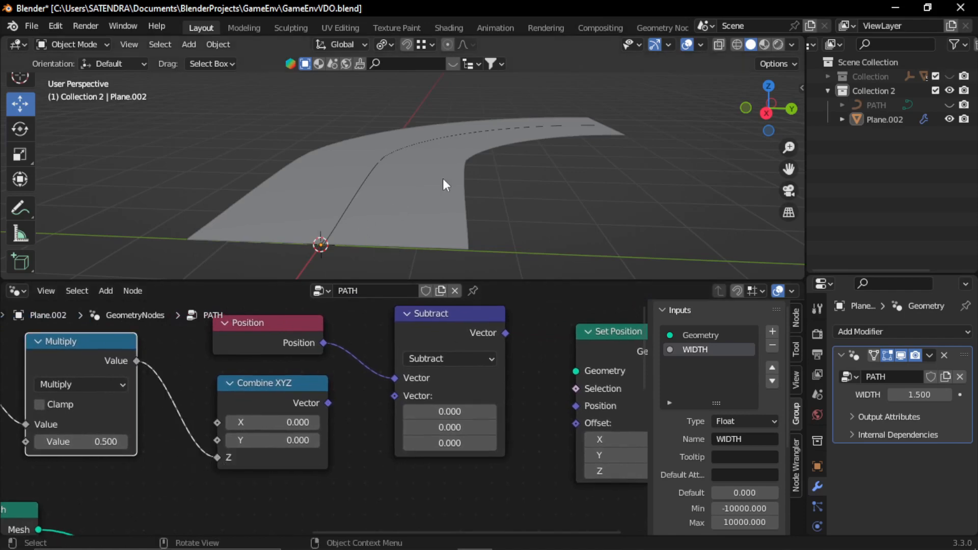
Step: Connect Combine XYZ to Subtract's second Vector input and Subtract's result to the Position input of the new Set Position
middle_drag(329, 403, 234, 417)
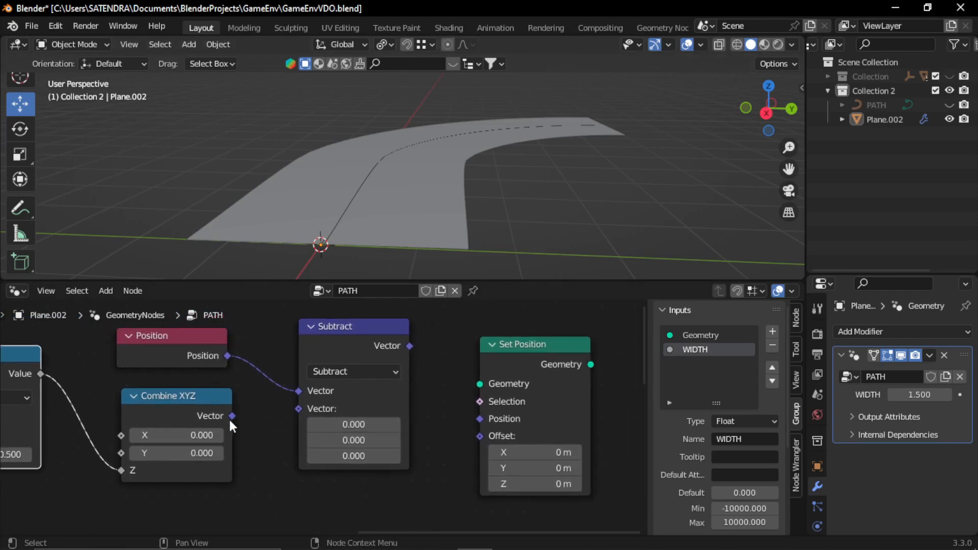
drag(233, 414, 304, 408)
middle_drag(451, 377, 324, 389)
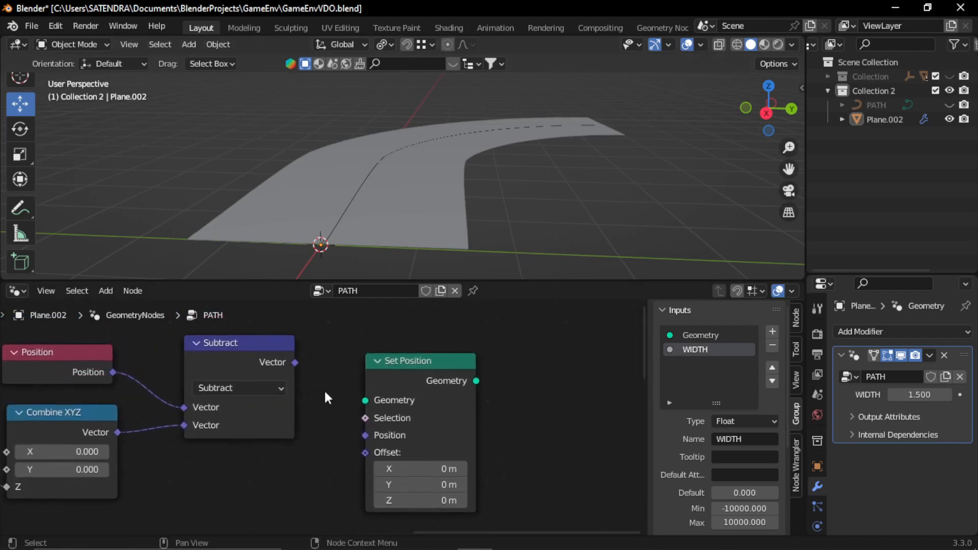
drag(294, 363, 365, 435)
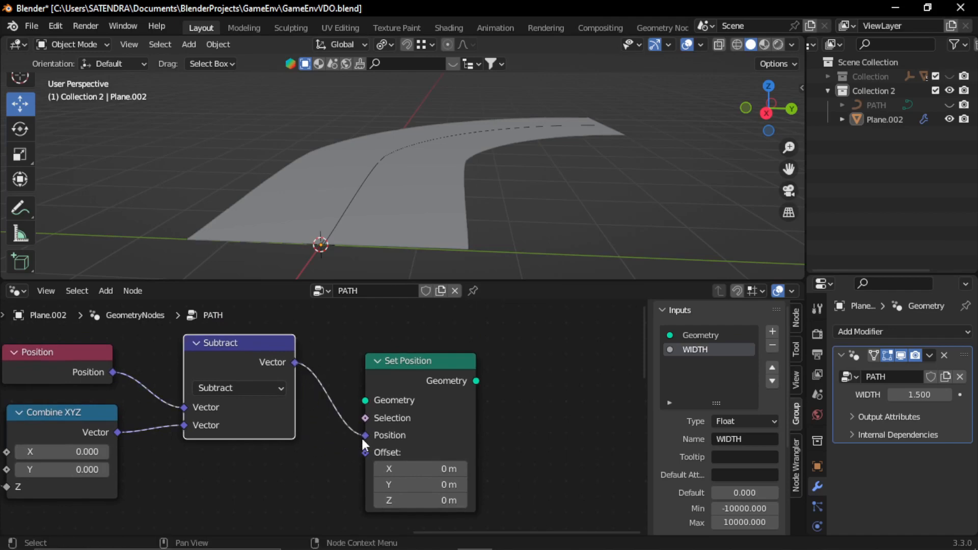
Step: Cut the link between the path's Curve to Mesh and Join Geometry, and feed its Mesh into the new Set Position's Geometry input
scroll(320, 434, down, 2)
middle_drag(321, 437, 362, 397)
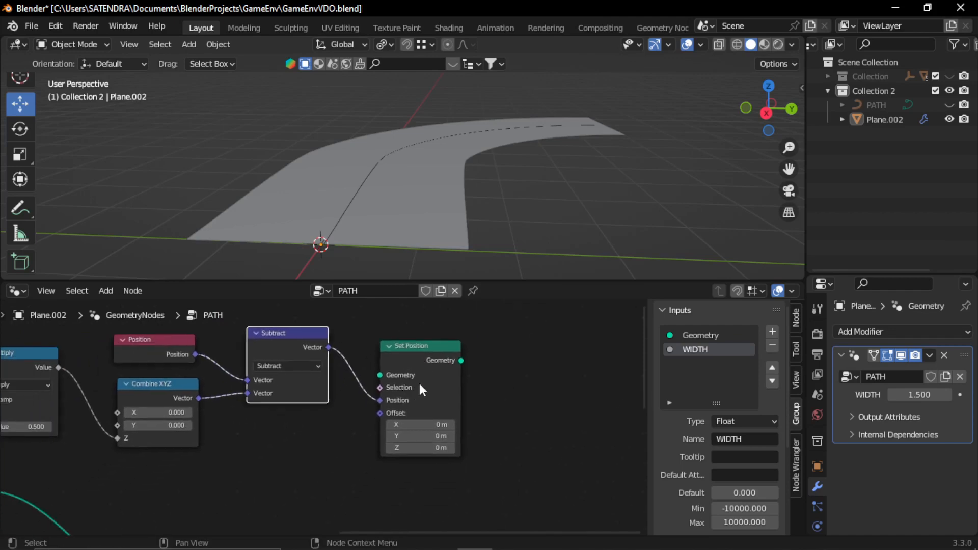
middle_drag(420, 389, 425, 379)
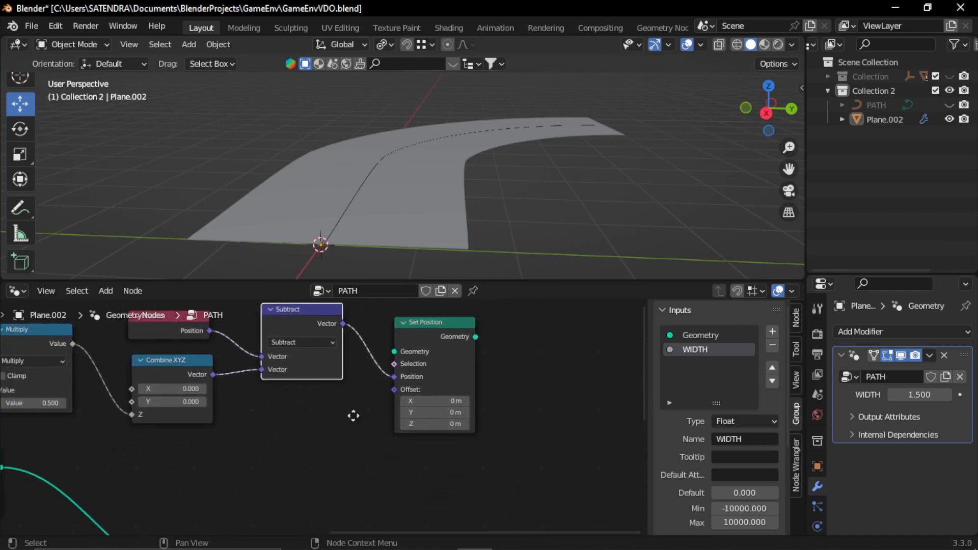
scroll(349, 415, down, 3)
middle_drag(317, 468, 362, 407)
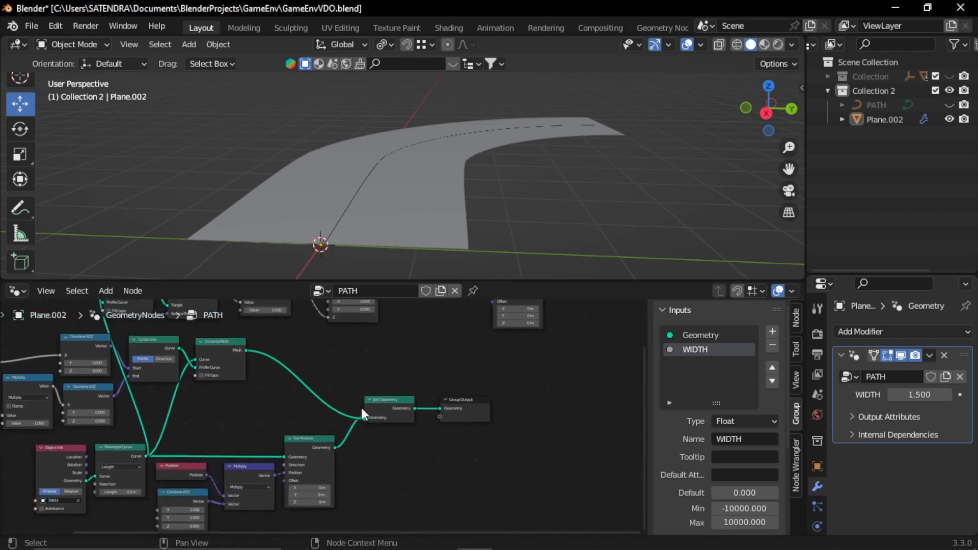
scroll(306, 392, up, 2)
middle_drag(298, 390, 316, 450)
scroll(254, 407, up, 2)
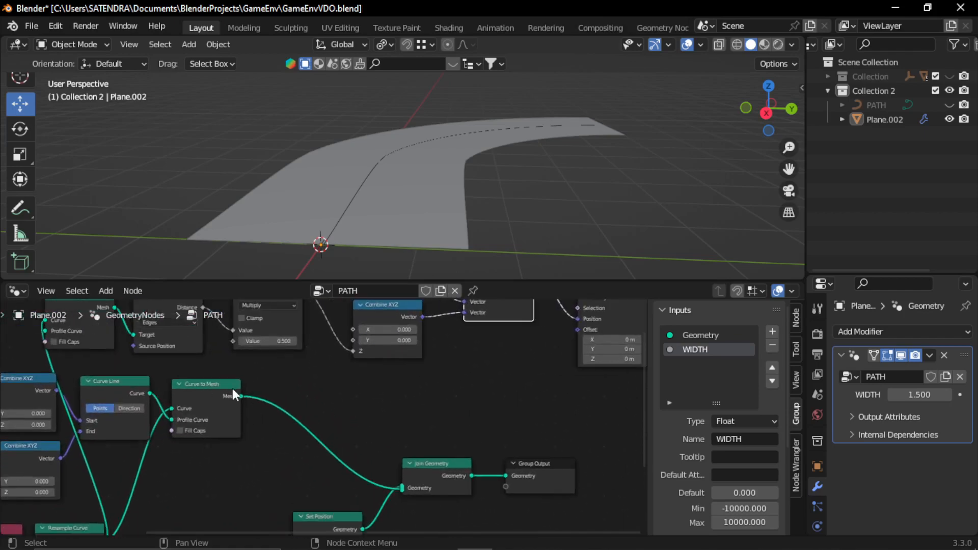
middle_drag(285, 405, 262, 420)
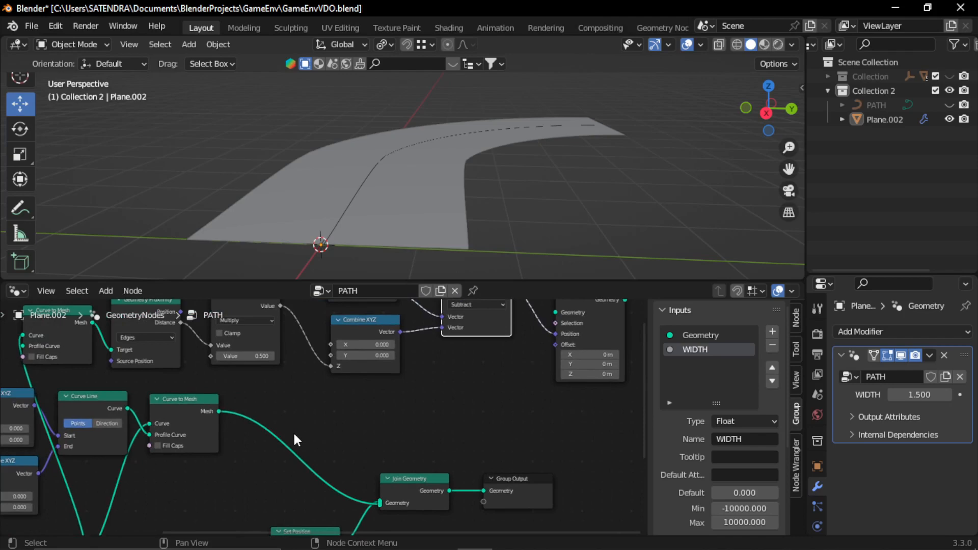
ctrl+right_drag(293, 424, 282, 448)
middle_drag(362, 415, 320, 450)
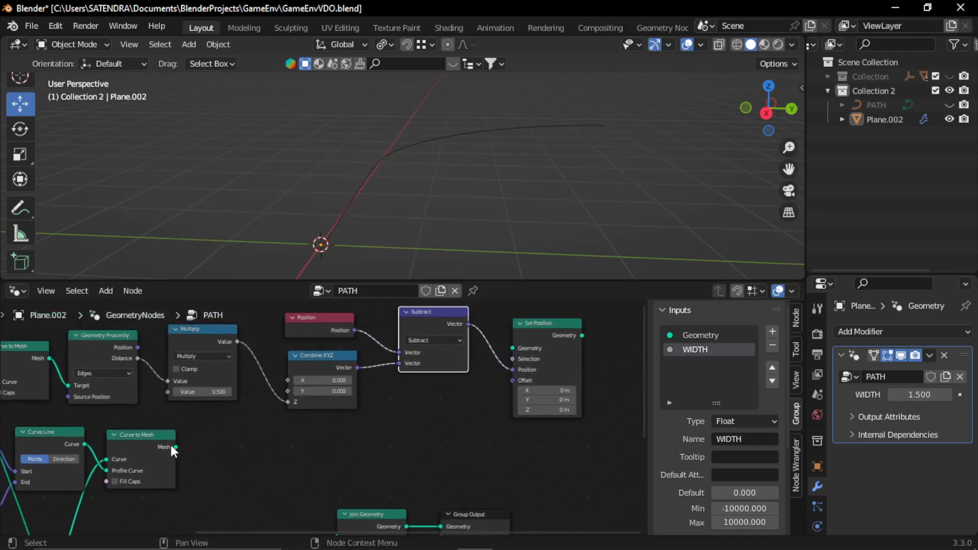
drag(175, 447, 512, 349)
Step: Move Join Geometry and Group Output together to the far side of the new Set Position node
scroll(471, 413, down, 1)
middle_drag(411, 416, 306, 418)
drag(439, 474, 249, 523)
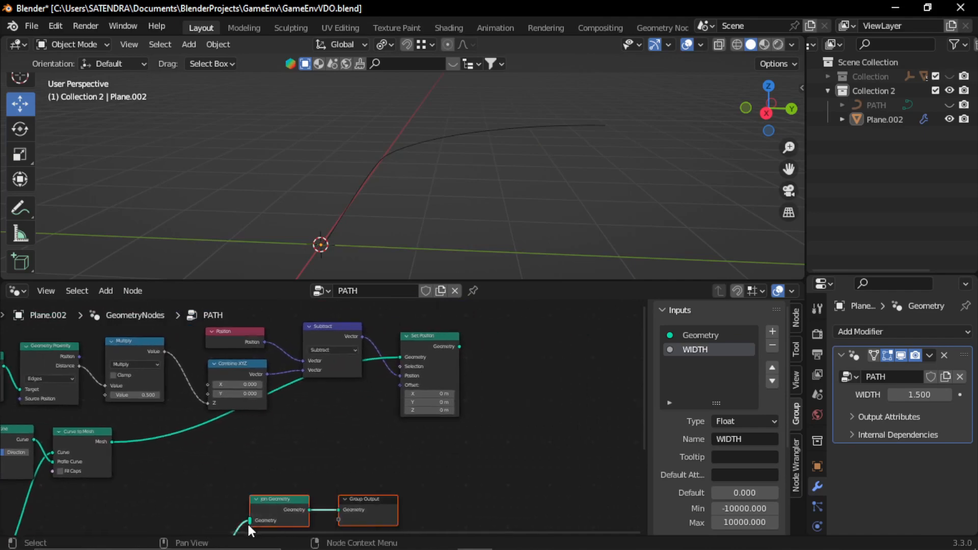
key(g)
click(552, 398)
middle_drag(552, 398, 375, 397)
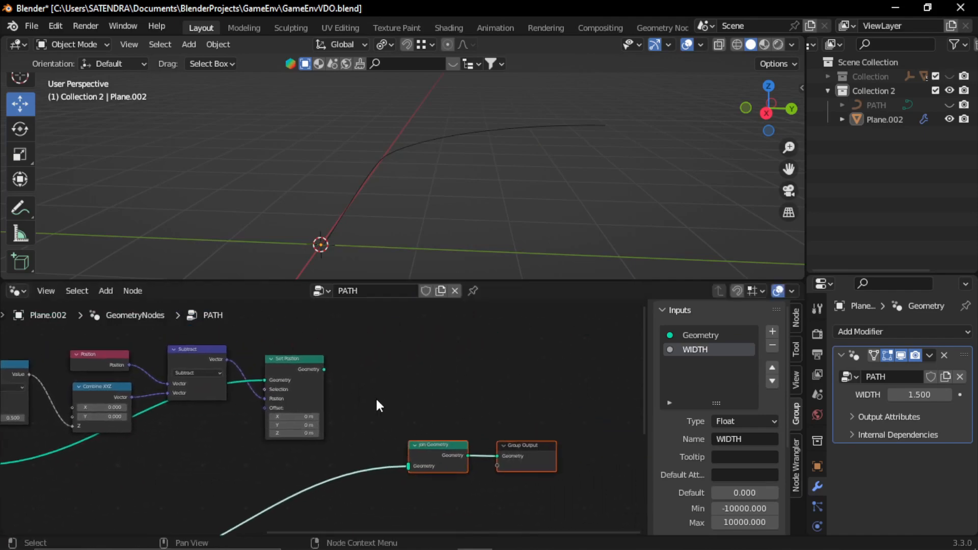
Step: Connect the new Set Position's Geometry output to Join Geometry and inspect the path mesh from several angles
scroll(322, 355, up, 2)
drag(324, 351, 439, 488)
scroll(428, 216, down, 3)
middle_drag(428, 216, 428, 204)
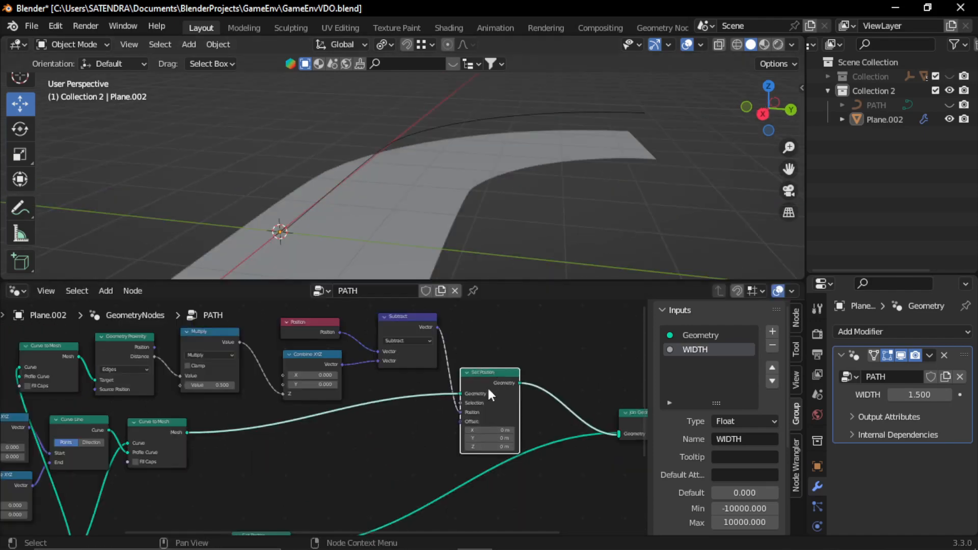
scroll(416, 423, up, 3)
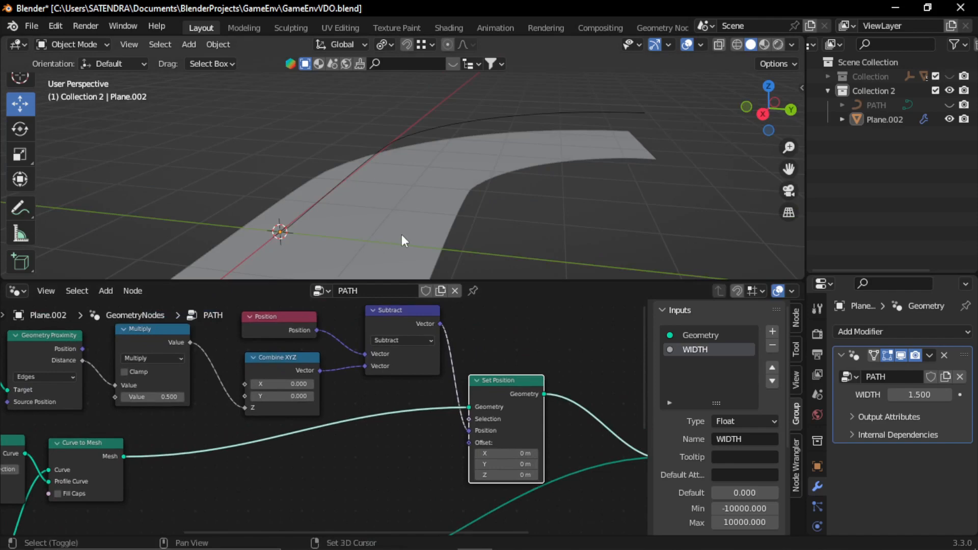
middle_drag(402, 235, 389, 147)
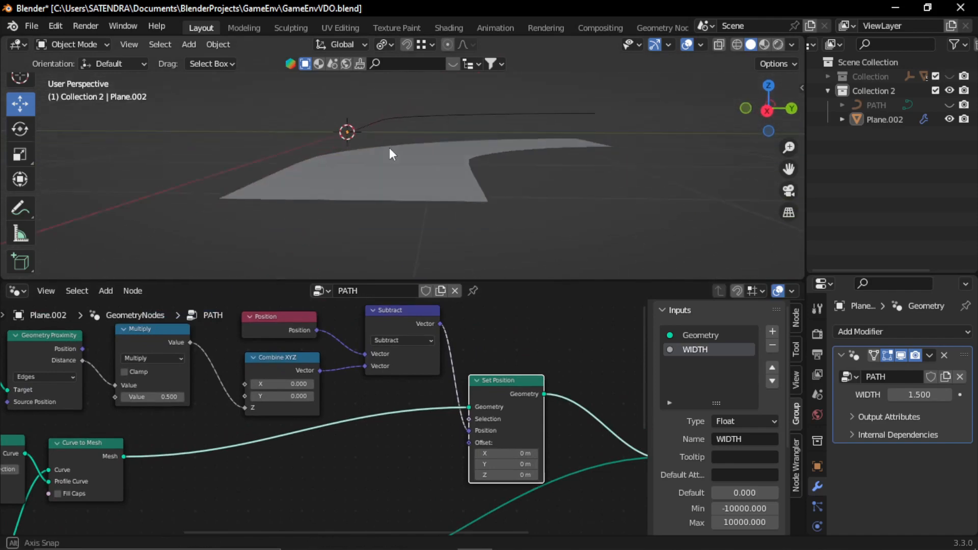
middle_drag(393, 187, 378, 206)
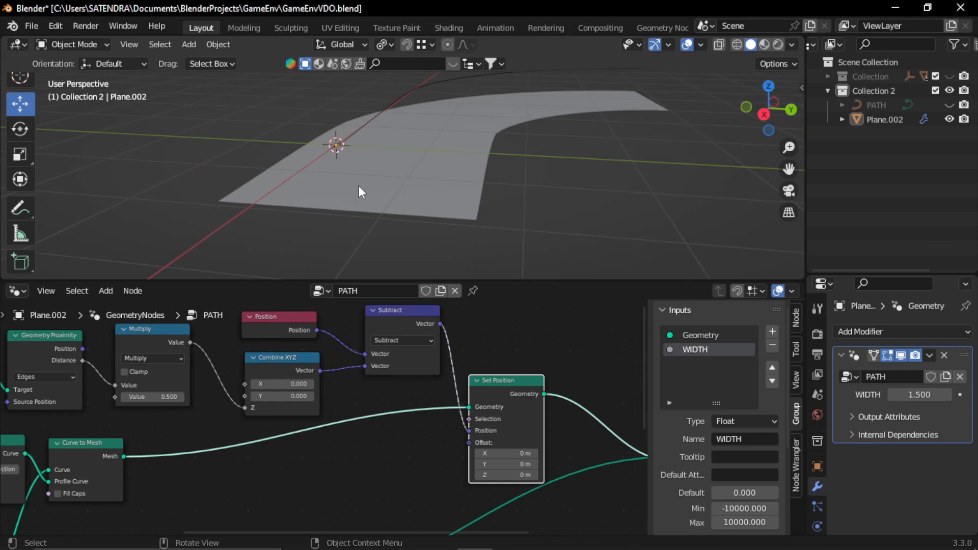
Step: Insert a Subdivide Mesh node between the path's Curve to Mesh and Set Position, with its Level at 2
key(shift+a)
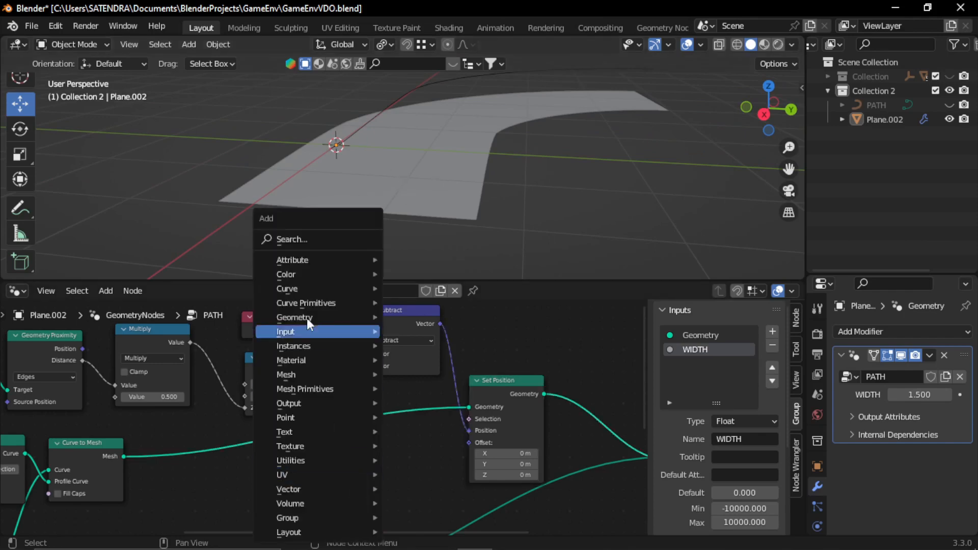
click(307, 238)
text(sub)
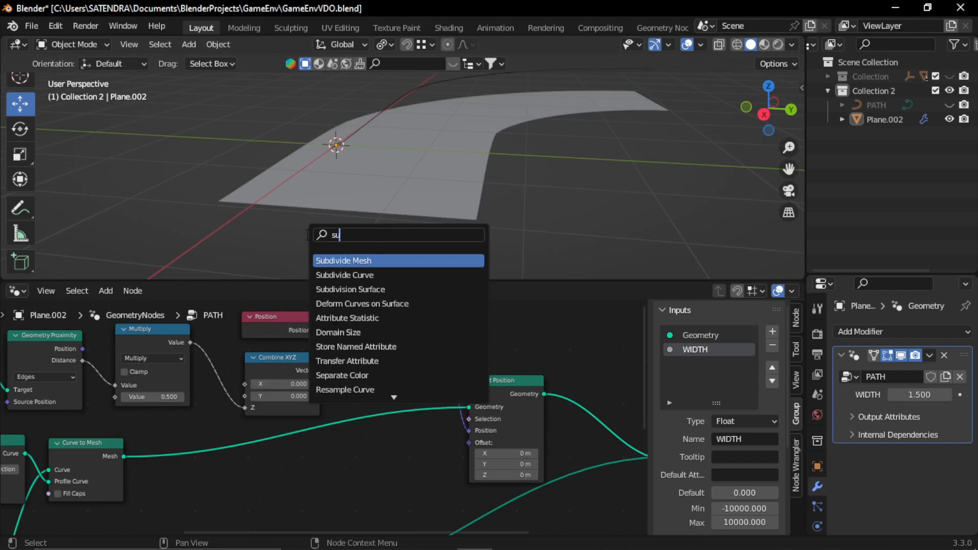
click(364, 260)
click(249, 459)
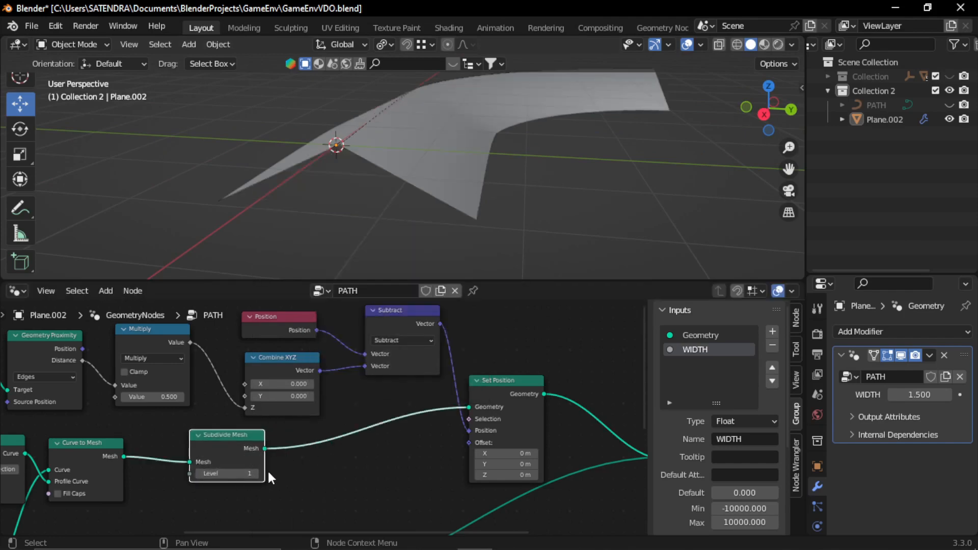
click(255, 473)
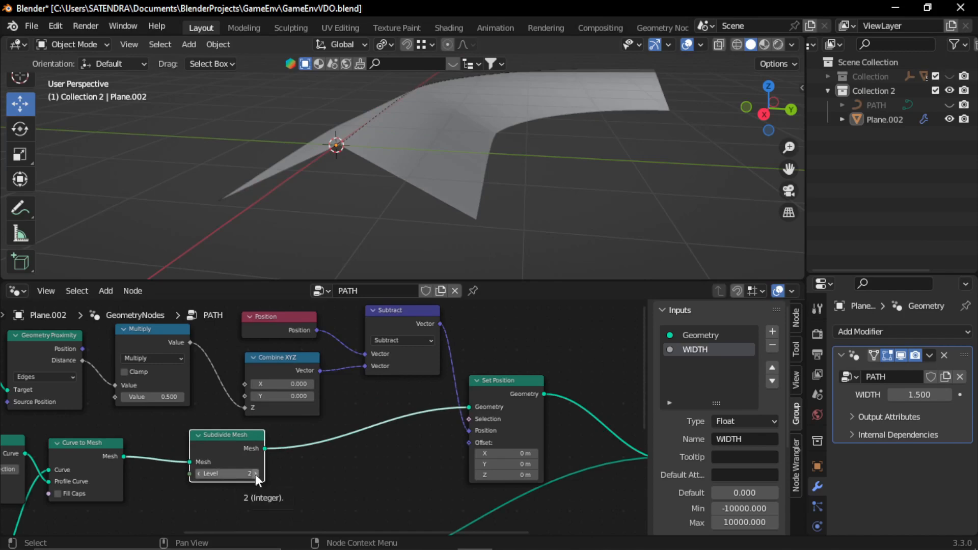
Step: Set the value of the Multiply node after Geometry Proximity to -0.500 and inspect the path's shape
middle_drag(408, 145, 417, 163)
middle_drag(360, 392, 451, 430)
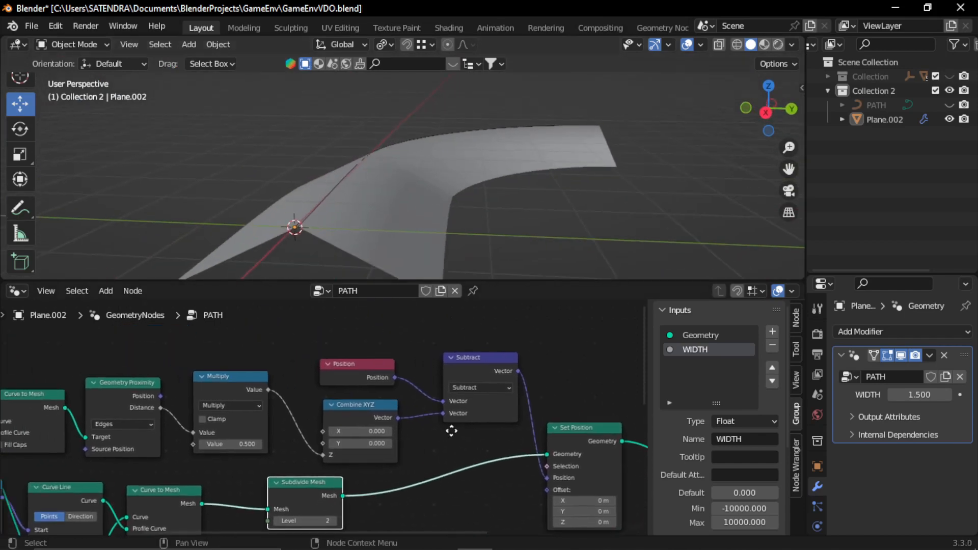
scroll(238, 441, up, 3)
drag(203, 451, 184, 452)
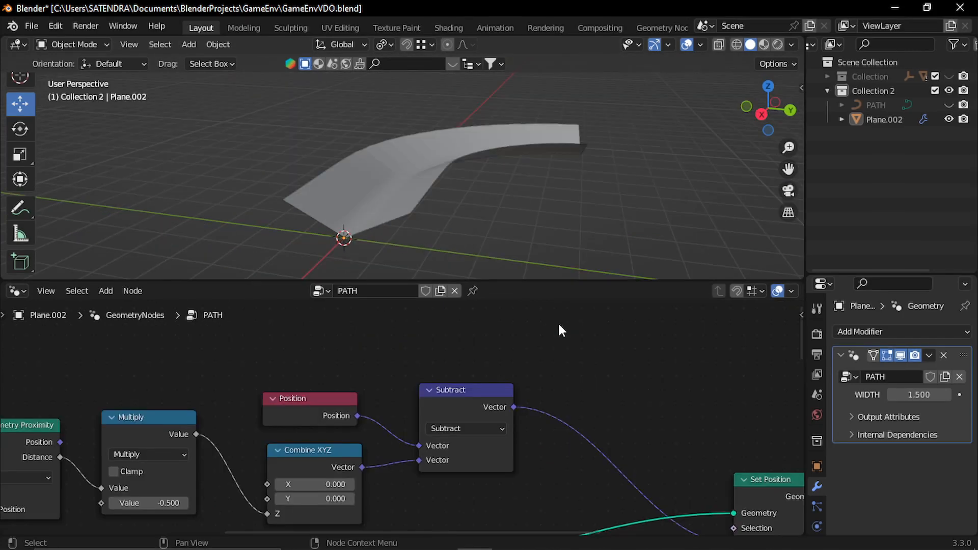
middle_drag(438, 235, 380, 190)
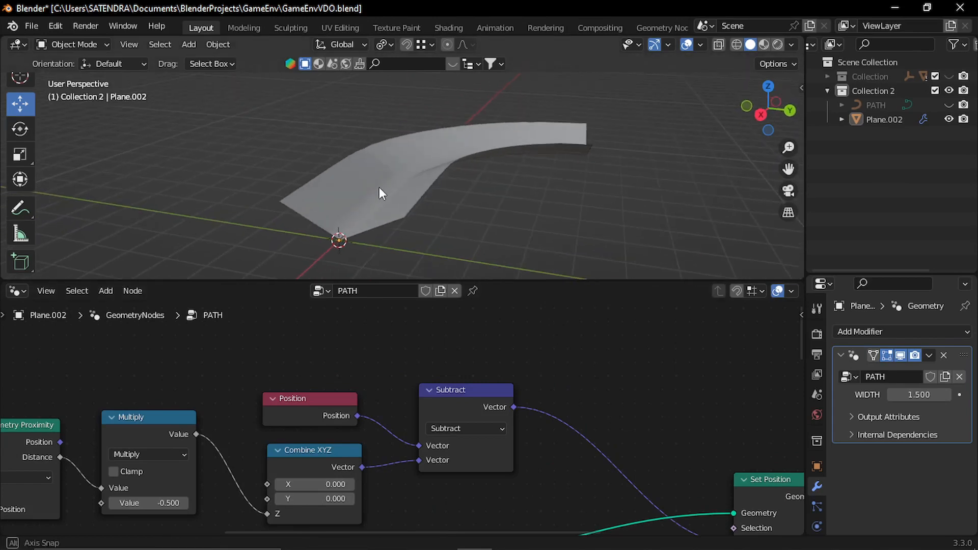
Step: Add a ColorRamp node to the PATH node tree
key(shift+a)
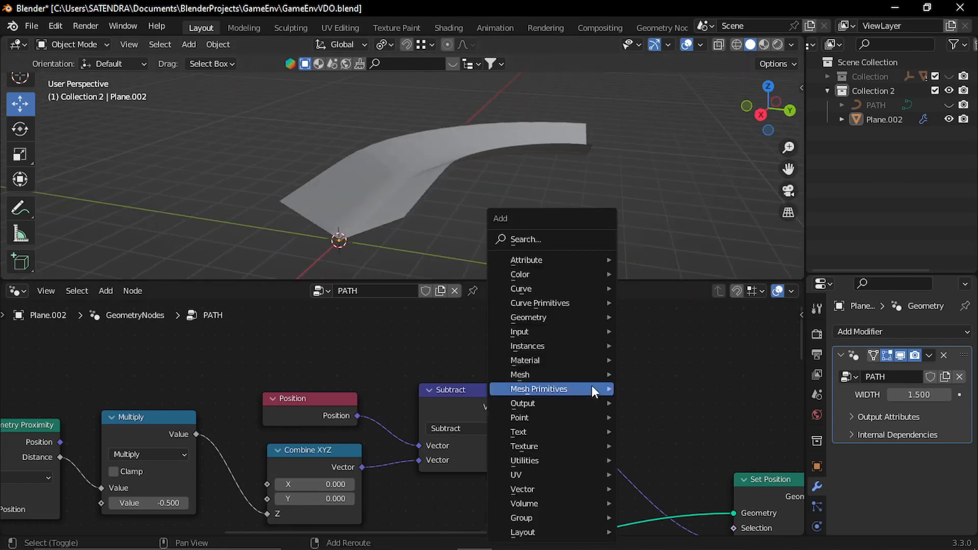
click(530, 241)
text(col)
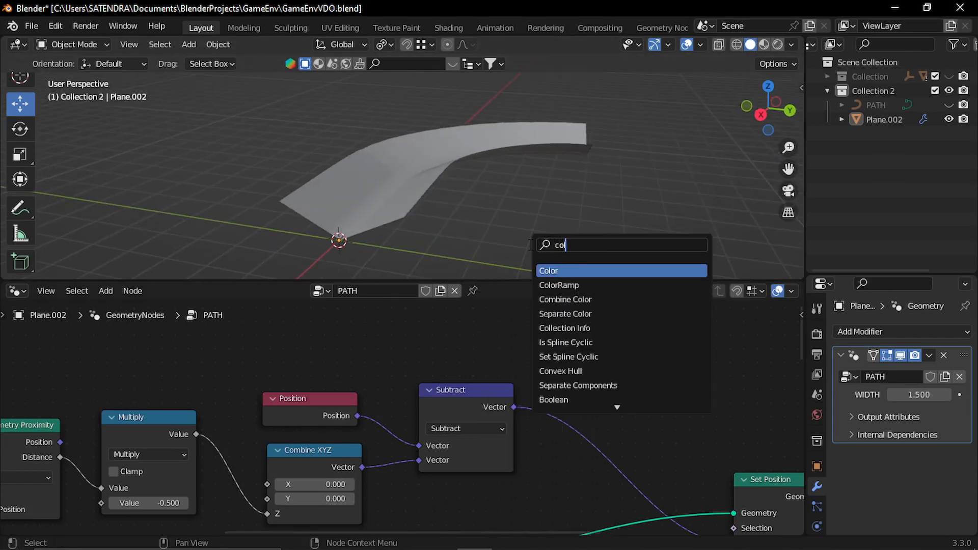
click(558, 285)
click(613, 303)
scroll(445, 388, down, 2)
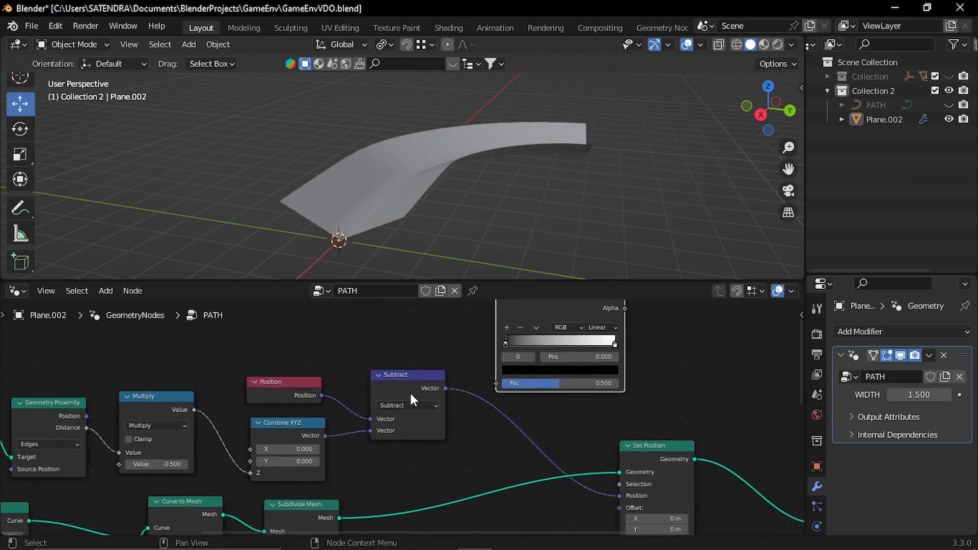
Step: Insert the ColorRamp into the link between Multiply and Combine XYZ's Z input
drag(402, 340, 434, 431)
middle_drag(632, 370, 683, 412)
drag(596, 349, 321, 344)
middle_drag(383, 425, 447, 399)
scroll(326, 447, up, 3)
middle_drag(346, 440, 327, 444)
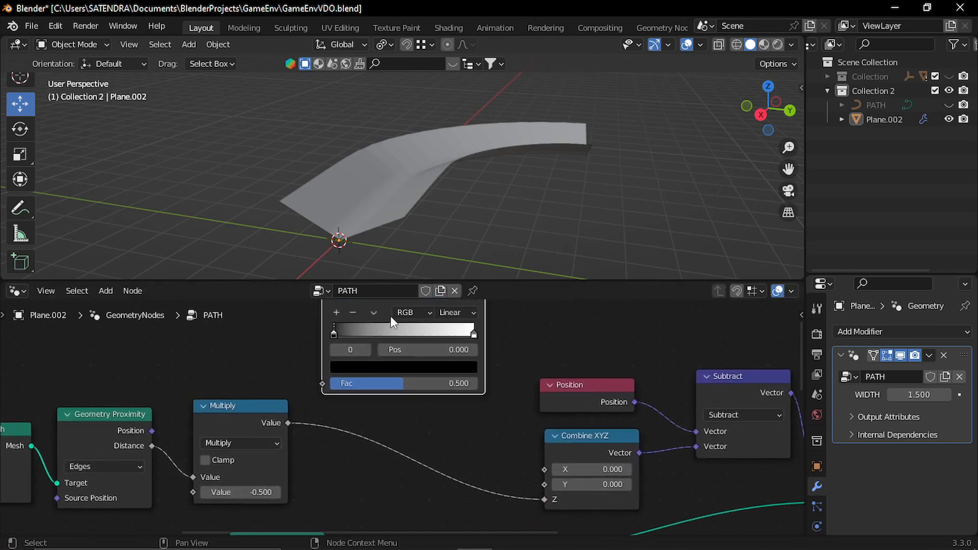
drag(376, 305, 397, 383)
mouse_move(340, 428)
middle_down()
mouse_move(336, 405)
mouse_move(334, 418)
middle_up()
Step: Set the value of the Multiply node feeding the ColorRamp to 2.000 and flip the ramp's gradient
scroll(316, 410, up, 2)
drag(224, 479, 301, 479)
shift+middle_drag(389, 252, 372, 196)
scroll(362, 205, up, 2)
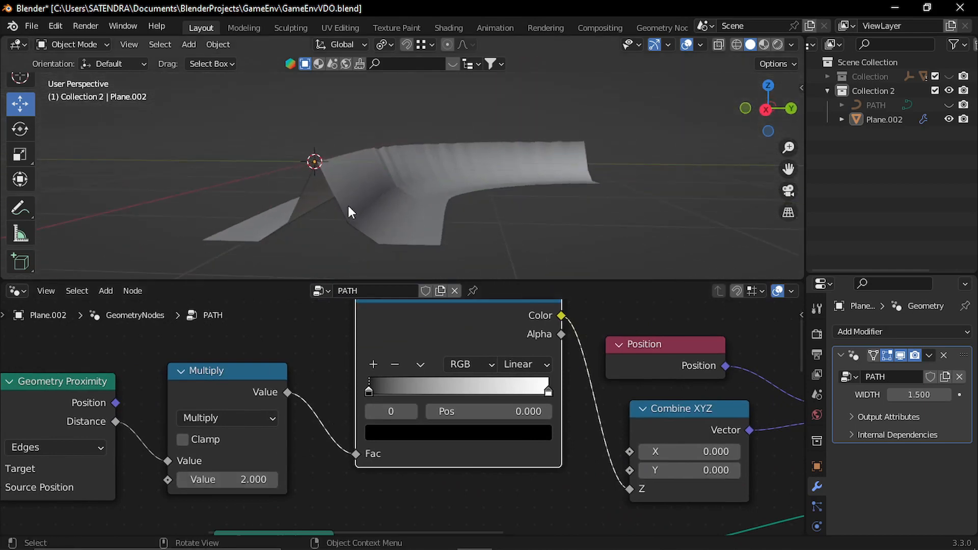
middle_drag(436, 342, 413, 380)
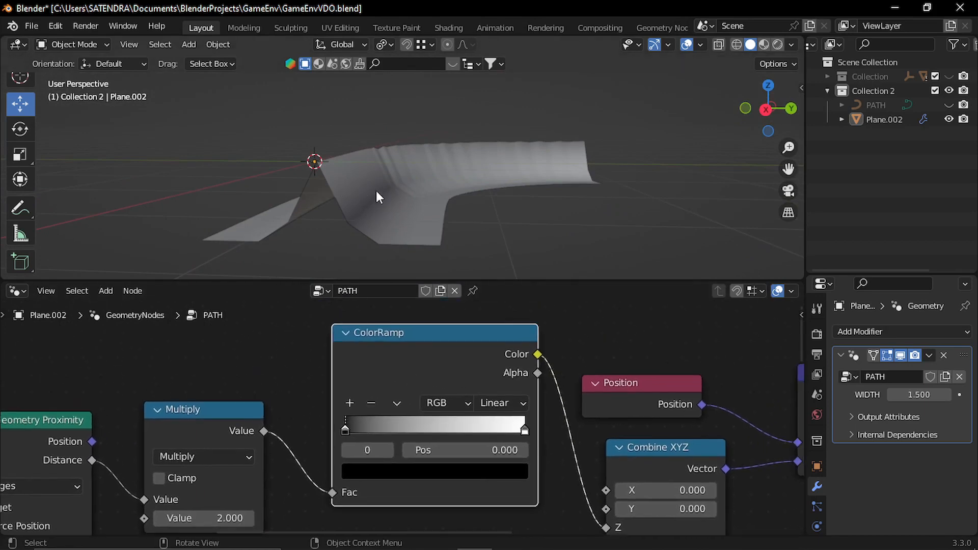
middle_drag(375, 191, 379, 214)
middle_drag(395, 331, 369, 347)
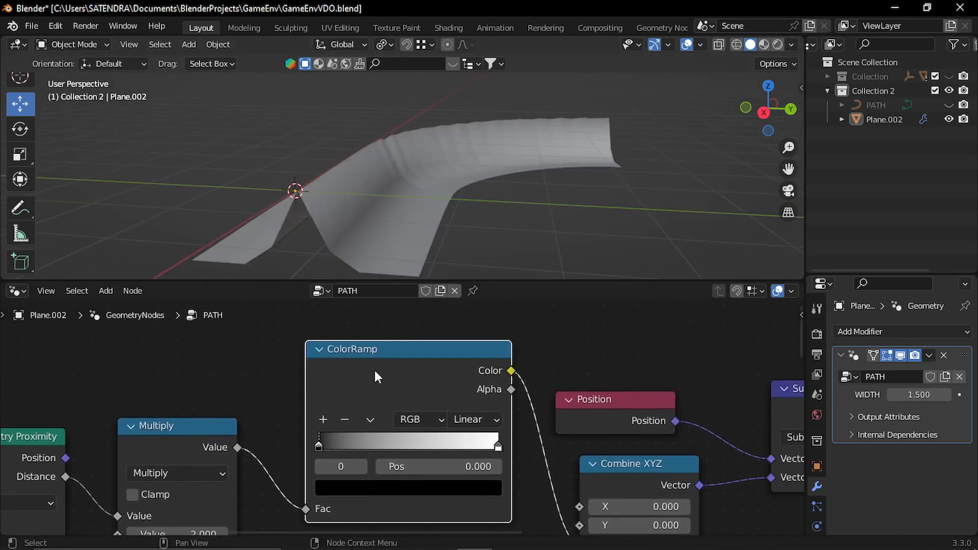
click(370, 419)
click(404, 435)
Step: Fine-tune the Multiply node feeding the ColorRamp to a value of 2.100 and check the groove in the path
middle_drag(377, 196, 347, 169)
middle_drag(408, 424, 349, 389)
scroll(340, 408, down, 3)
scroll(236, 457, up, 2)
mouse_move(153, 494)
mouse_down()
mouse_move(198, 494)
mouse_move(114, 494)
mouse_move(176, 493)
mouse_move(156, 494)
mouse_up()
middle_drag(256, 261, 310, 217)
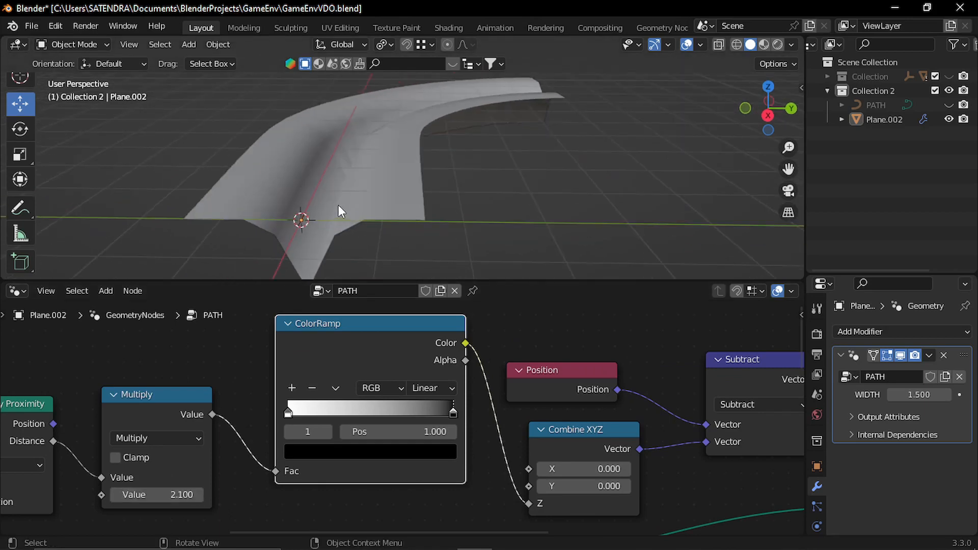
Step: Move the Position, Combine XYZ and Subtract nodes together farther from the ColorRamp to make room
middle_drag(153, 395, 240, 395)
middle_drag(304, 432, 72, 445)
drag(536, 326, 480, 421)
middle_drag(339, 212, 335, 204)
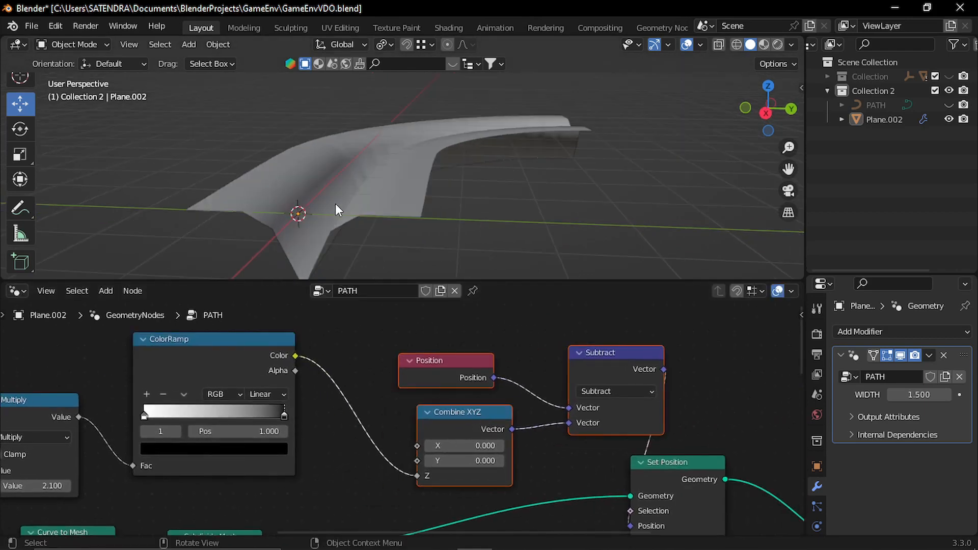
Step: Duplicate the Multiply node into the link between ColorRamp and Combine XYZ and set the copy's value to 0.500
middle_drag(118, 418, 188, 421)
click(115, 407)
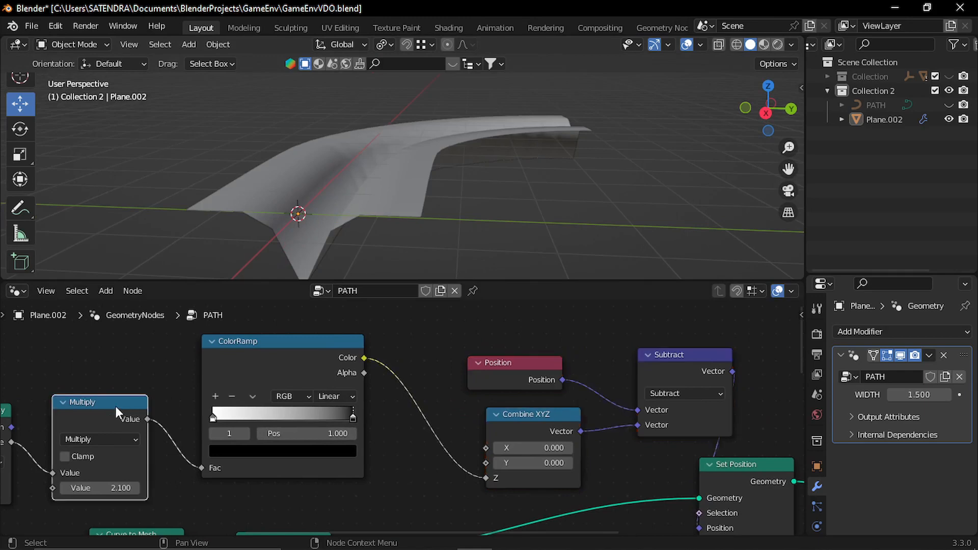
key(shift+d)
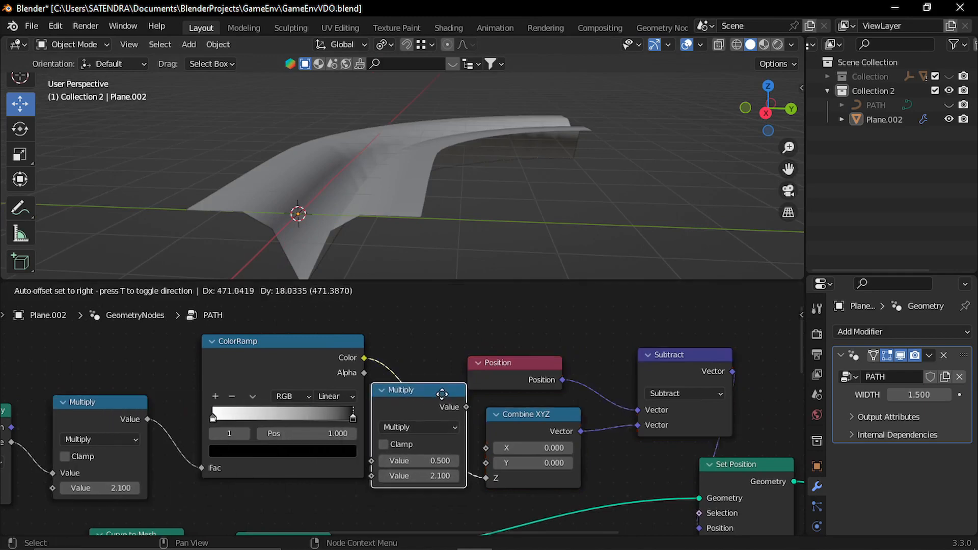
click(443, 390)
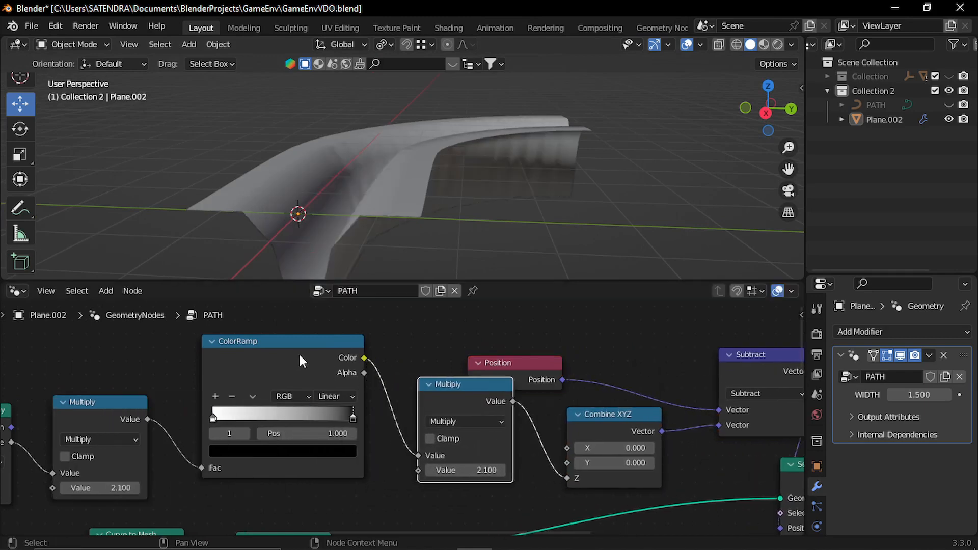
drag(299, 352, 277, 363)
drag(448, 394, 404, 404)
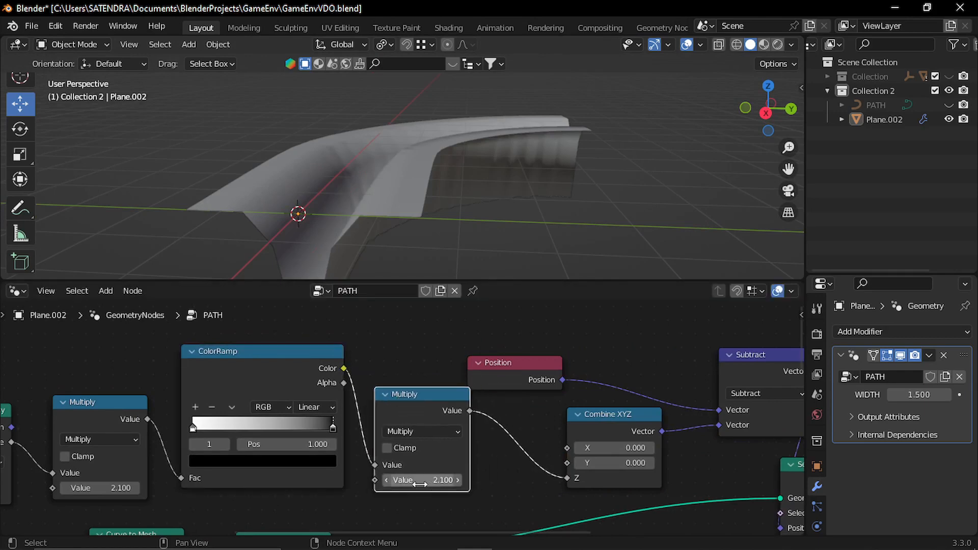
drag(420, 480, 353, 480)
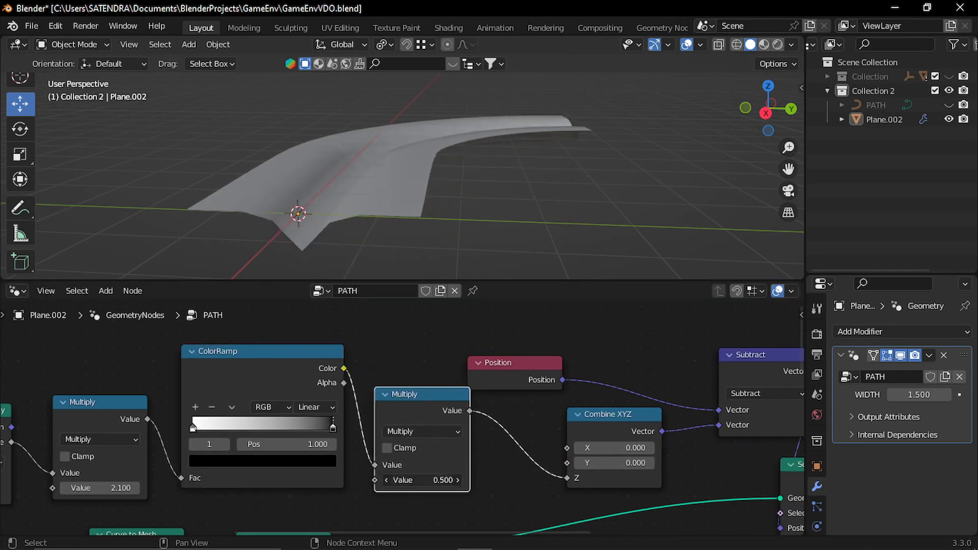
Step: Raise the Subdivide Mesh level to 5 and the value of the Multiply node after the ColorRamp to 0.600
middle_drag(512, 452, 535, 342)
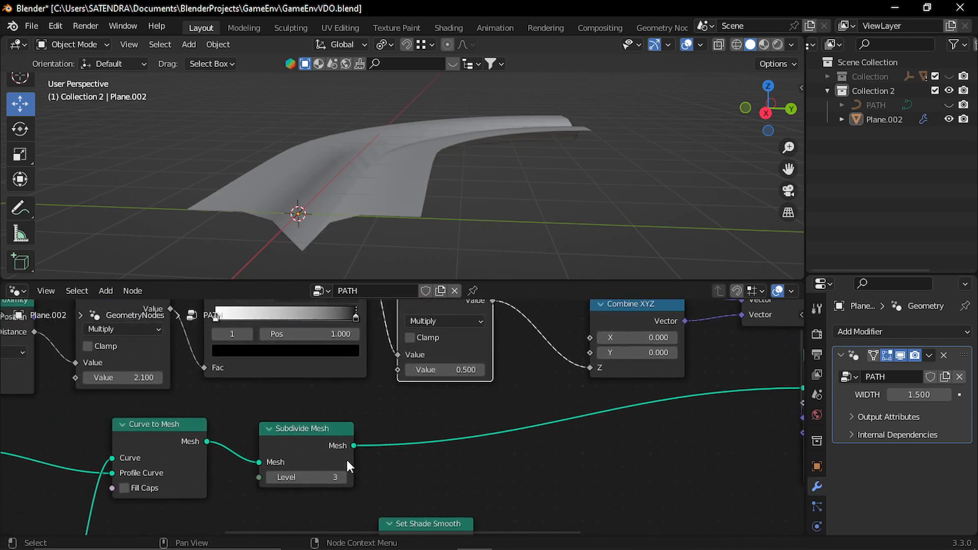
click(343, 477)
click(342, 477)
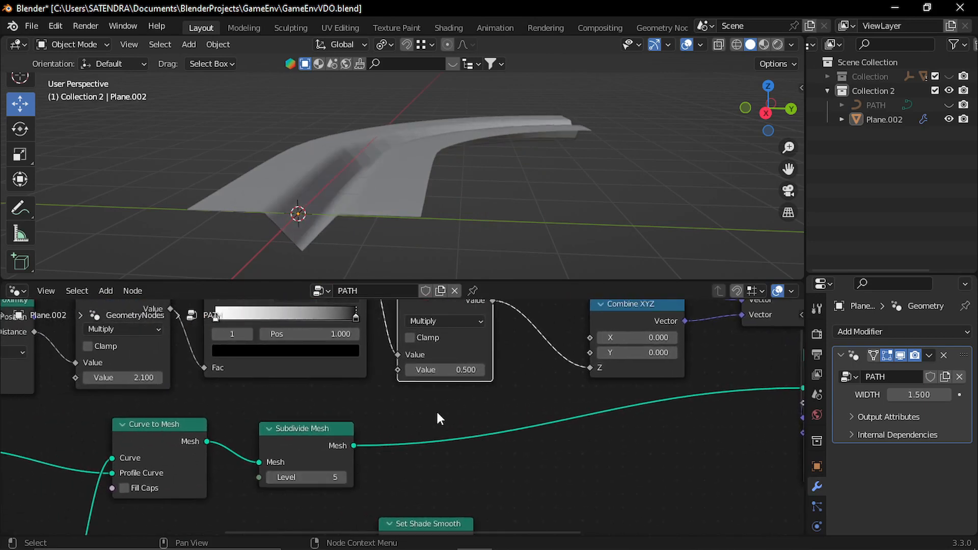
middle_drag(435, 410, 441, 456)
mouse_move(446, 415)
mouse_down()
mouse_move(468, 415)
mouse_move(448, 415)
mouse_up()
middle_drag(300, 332, 381, 385)
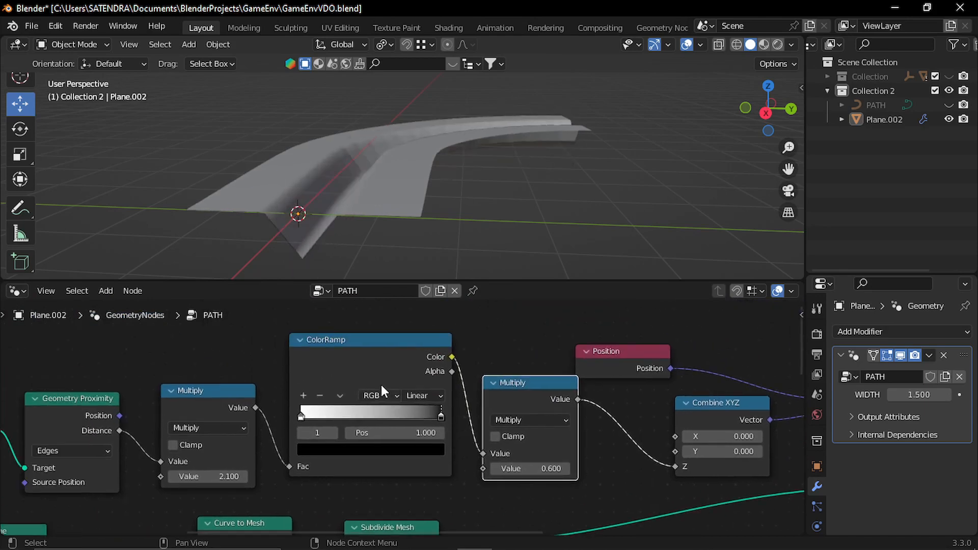
Step: Move the ColorRamp's white stop to position 0.368 to flatten the bottom of the path's groove
scroll(381, 384, up, 3)
shift+middle_drag(383, 188, 401, 176)
scroll(418, 149, up, 3)
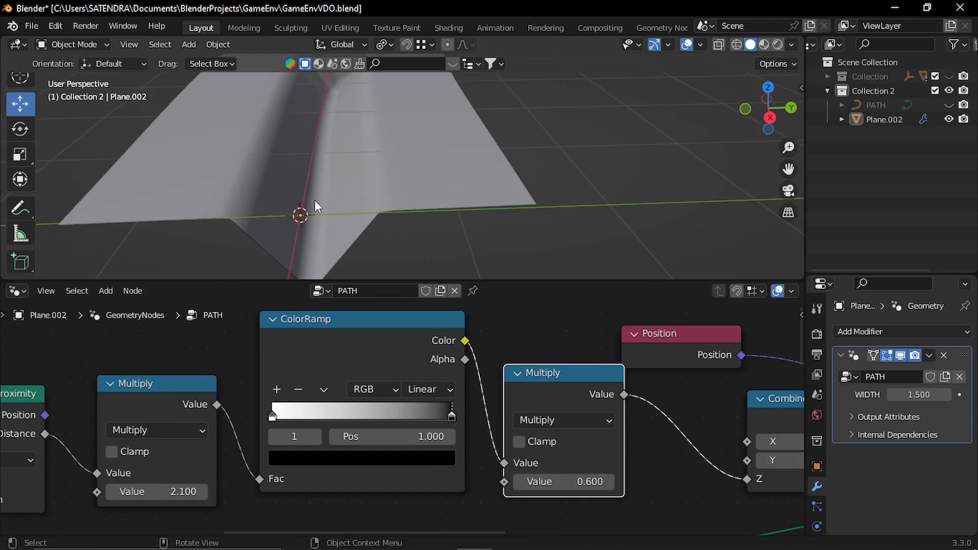
drag(273, 417, 341, 416)
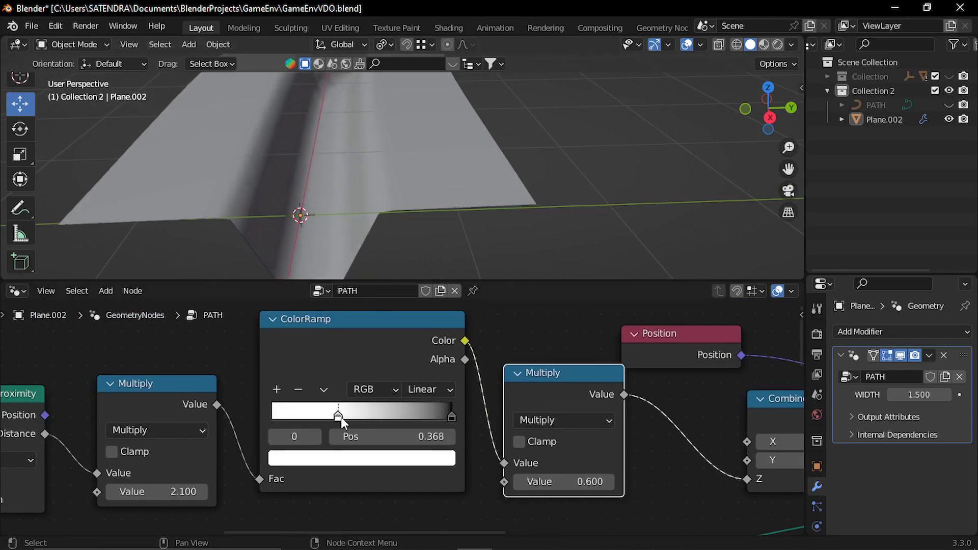
middle_drag(388, 221, 362, 194)
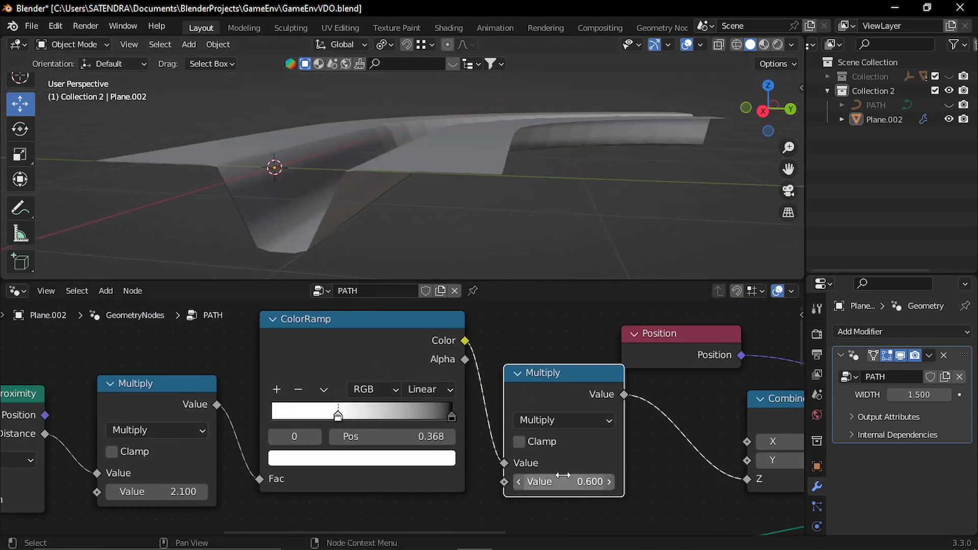
Step: Set the value of the Multiply node after the ColorRamp to 0.340 and inspect the shallower groove
drag(563, 475, 522, 475)
middle_drag(496, 236, 507, 172)
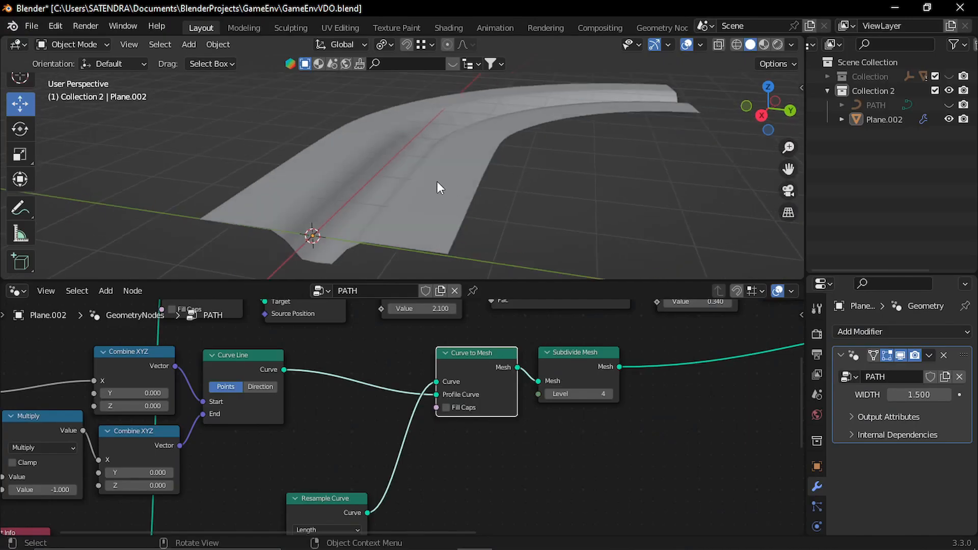
middle_drag(494, 179, 359, 236)
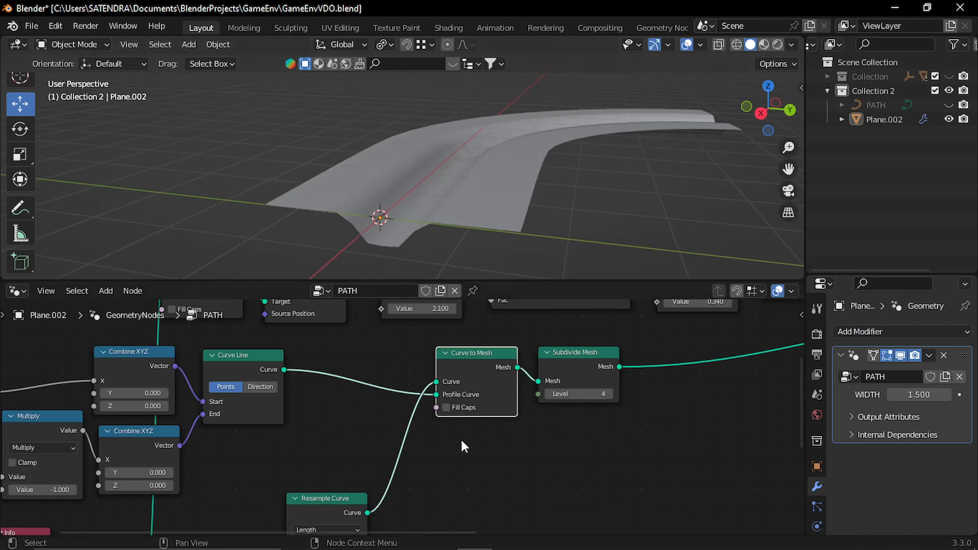
Step: Duplicate the path's Curve to Mesh node and place the copy in the free space below the original
middle_drag(505, 467, 446, 441)
click(478, 439)
click(434, 357)
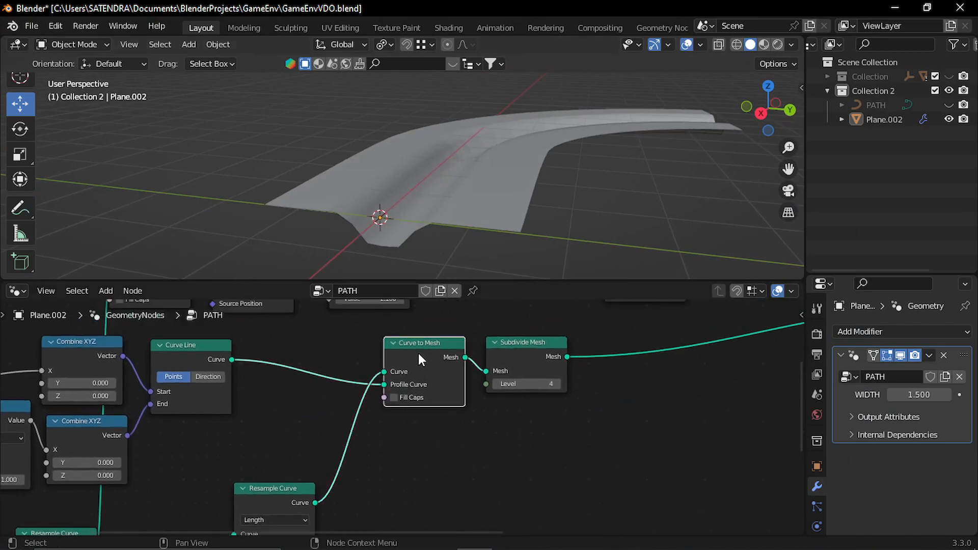
key(shift+d)
click(467, 479)
middle_drag(385, 448, 421, 418)
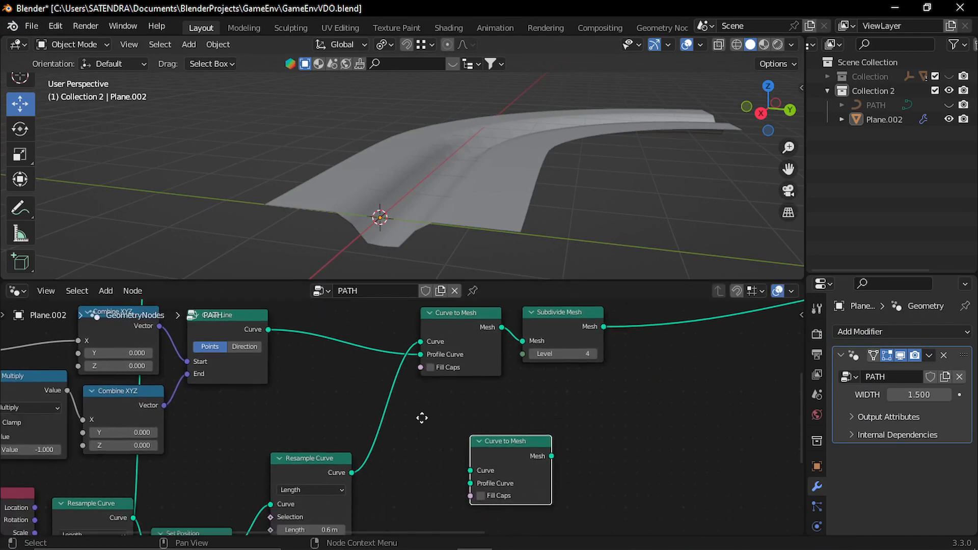
scroll(249, 362, down, 1)
Step: Duplicate the Curve Line node beside the copied Curve to Mesh and shift that Curve to Mesh away to make room
click(252, 344)
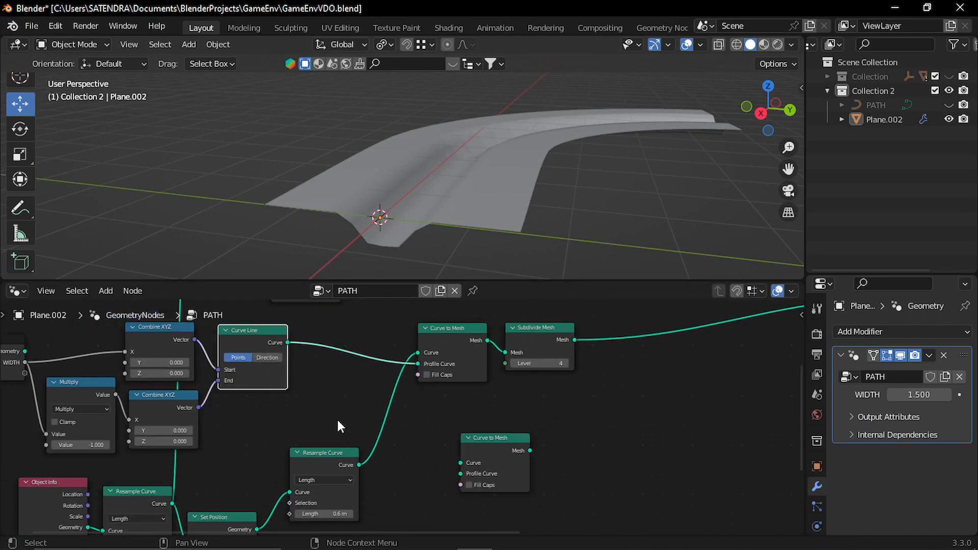
key(shift+d)
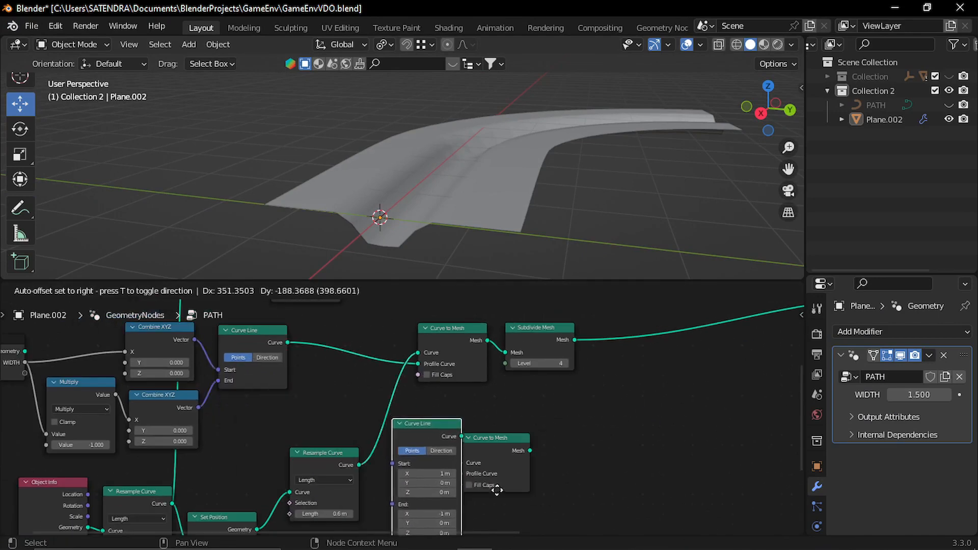
click(496, 490)
drag(515, 448, 562, 447)
scroll(477, 441, up, 3)
Step: Connect the copied Curve Line's Curve output to the Profile Curve input of the copied Curve to Mesh
middle_drag(478, 441, 376, 416)
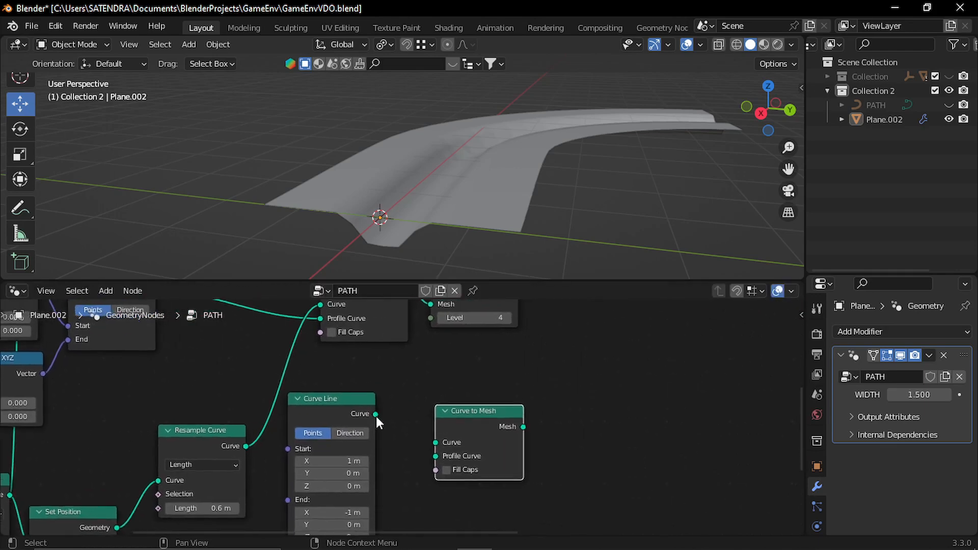
drag(345, 407, 356, 407)
middle_drag(347, 474, 350, 495)
click(361, 444)
drag(351, 411, 401, 454)
middle_drag(373, 395, 423, 445)
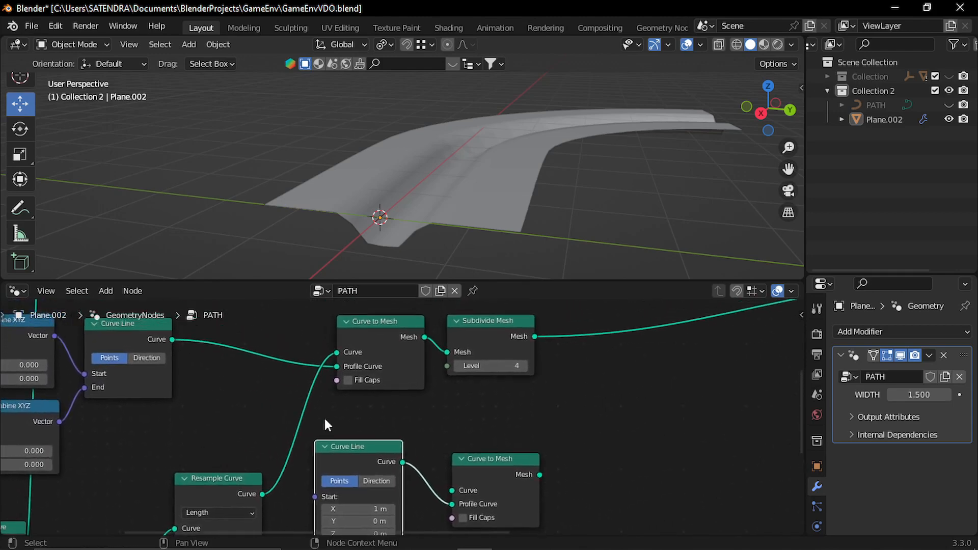
Step: Connect Resample Curve's Curve output to the copied Curve to Mesh's Curve input and shift the copied Curve Line node lower
scroll(250, 400, down, 1)
middle_drag(264, 425, 225, 362)
scroll(242, 414, up, 3)
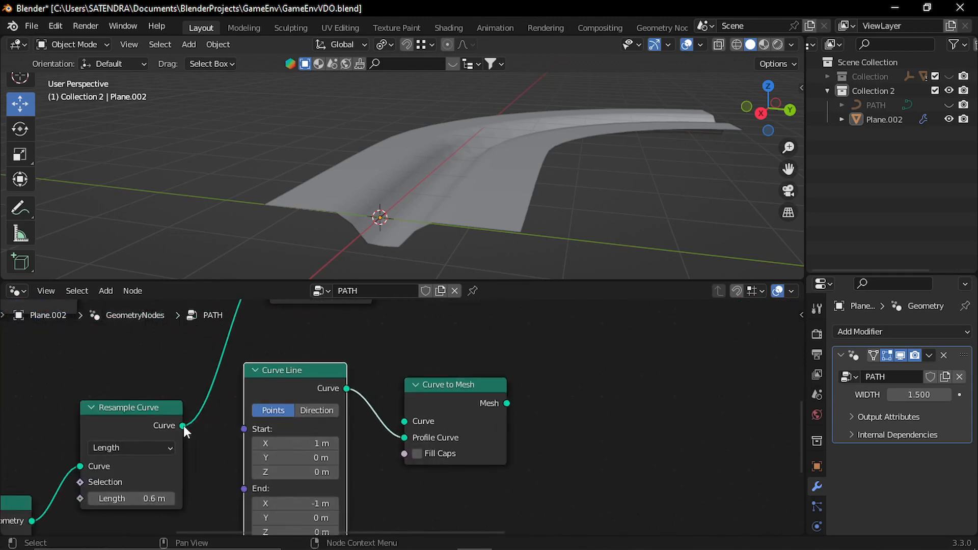
drag(183, 425, 404, 421)
drag(316, 388, 304, 471)
scroll(414, 429, down, 3)
middle_drag(417, 400, 408, 479)
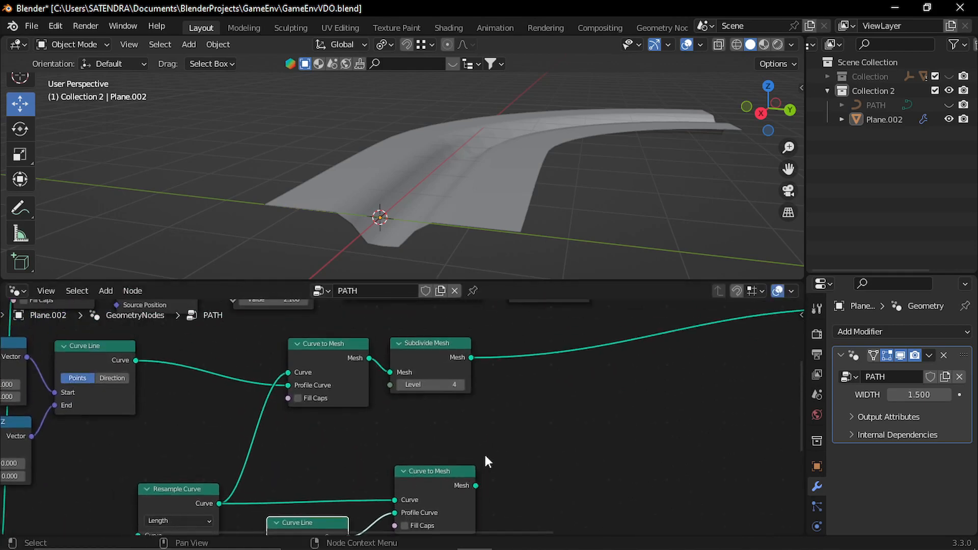
Step: Connect the copied Curve to Mesh's Mesh output to Join Geometry and inspect the added strip in wireframe and solid shading
scroll(509, 461, down, 3)
middle_drag(510, 461, 332, 469)
drag(301, 488, 771, 394)
middle_drag(385, 209, 415, 215)
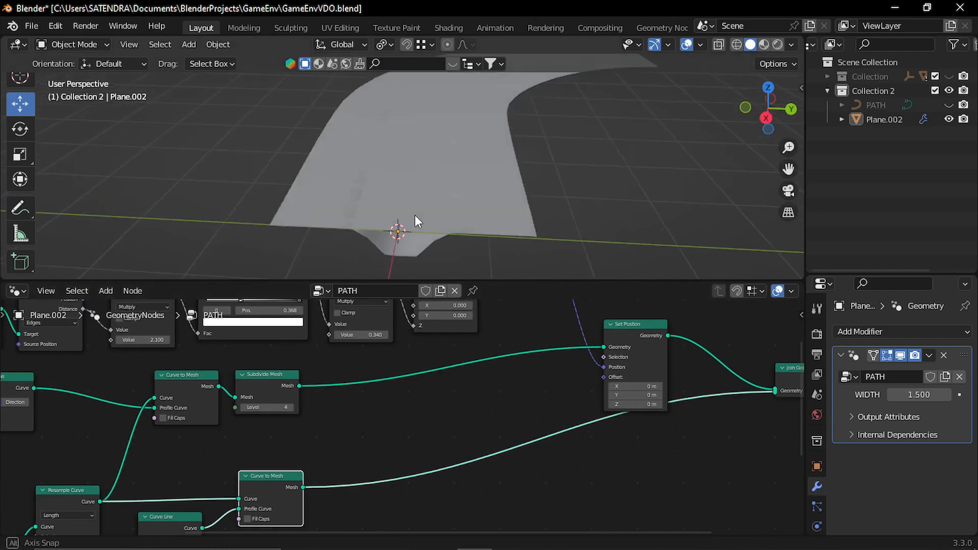
click(735, 44)
mouse_move(458, 132)
middle_down()
mouse_move(397, 152)
mouse_move(371, 132)
mouse_move(368, 193)
middle_up()
click(752, 45)
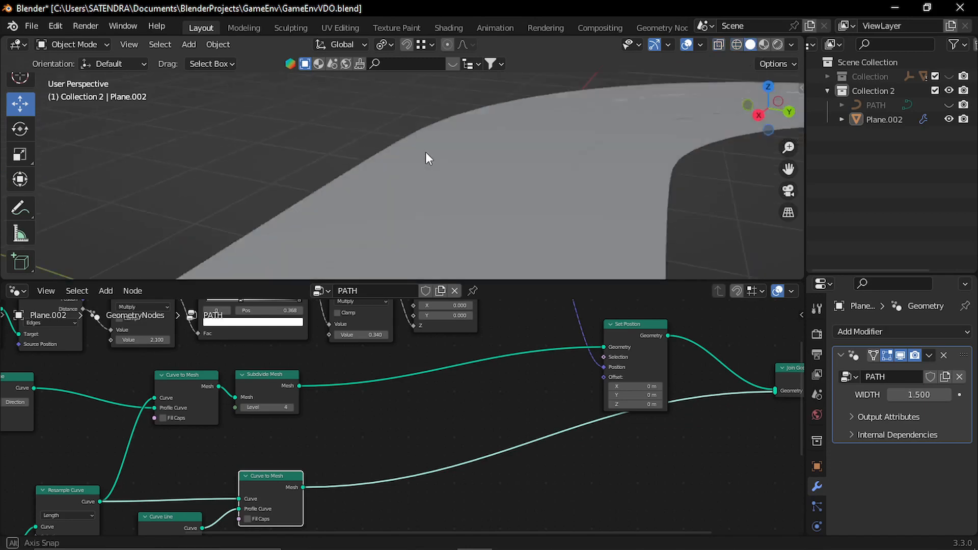
mouse_move(426, 152)
middle_down()
mouse_move(508, 149)
mouse_move(425, 143)
mouse_move(441, 161)
mouse_move(441, 136)
mouse_move(358, 179)
middle_up()
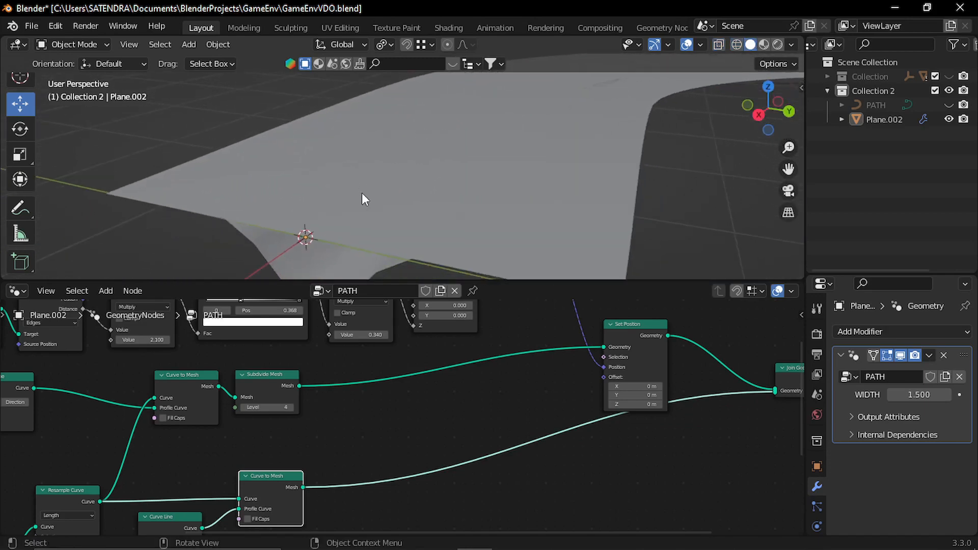
middle_drag(393, 200, 332, 213)
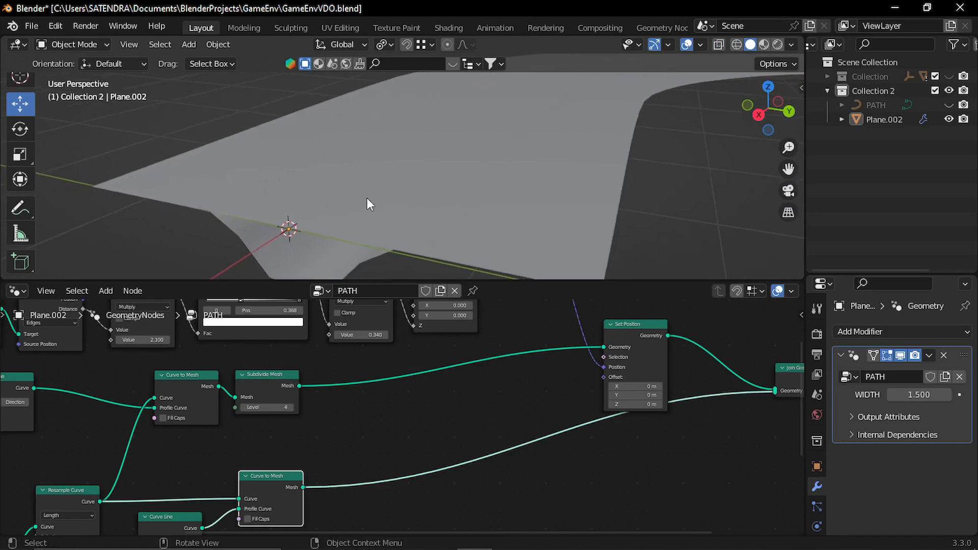
Step: Insert a Transform node on the link between the copied Curve to Mesh and Join Geometry
middle_drag(403, 432, 382, 343)
click(362, 429)
scroll(361, 429, up, 4)
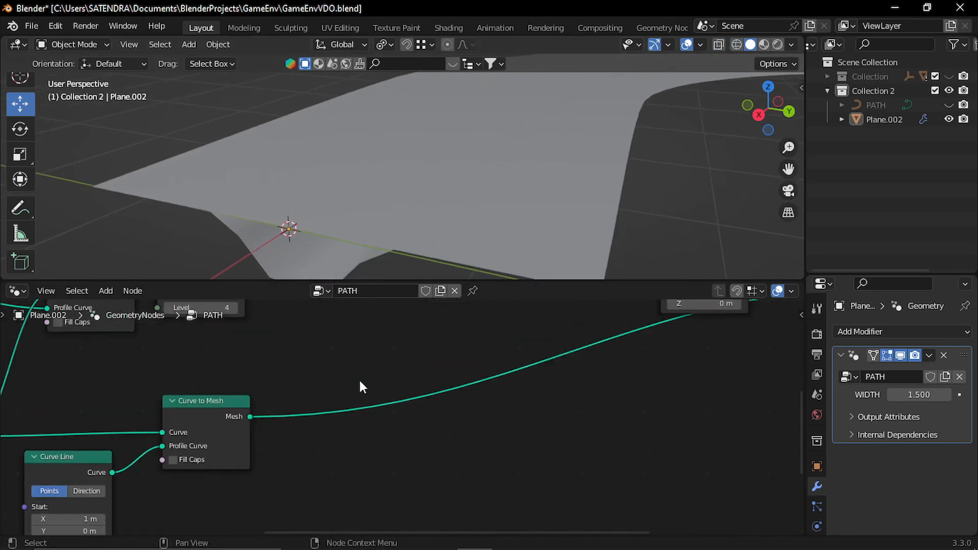
key(shift+a)
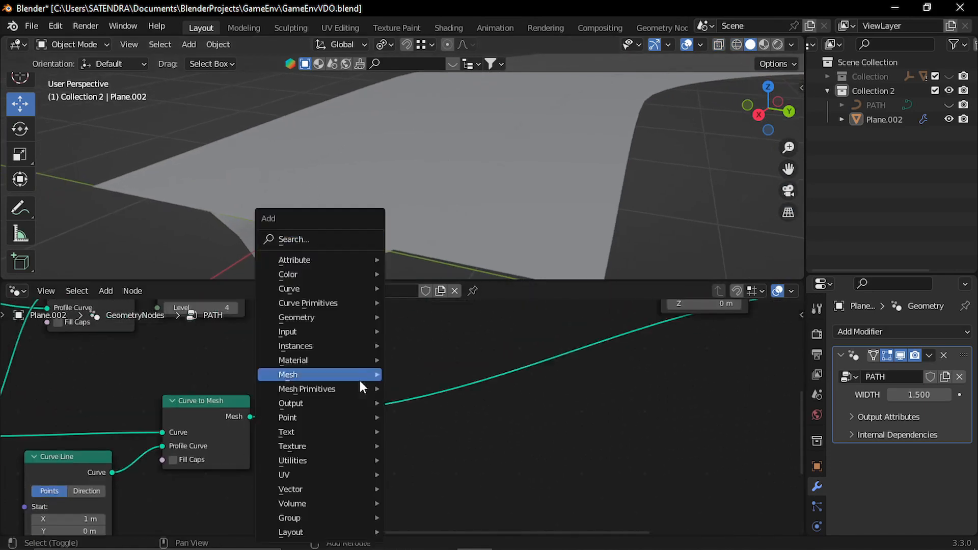
click(328, 235)
text(tran)
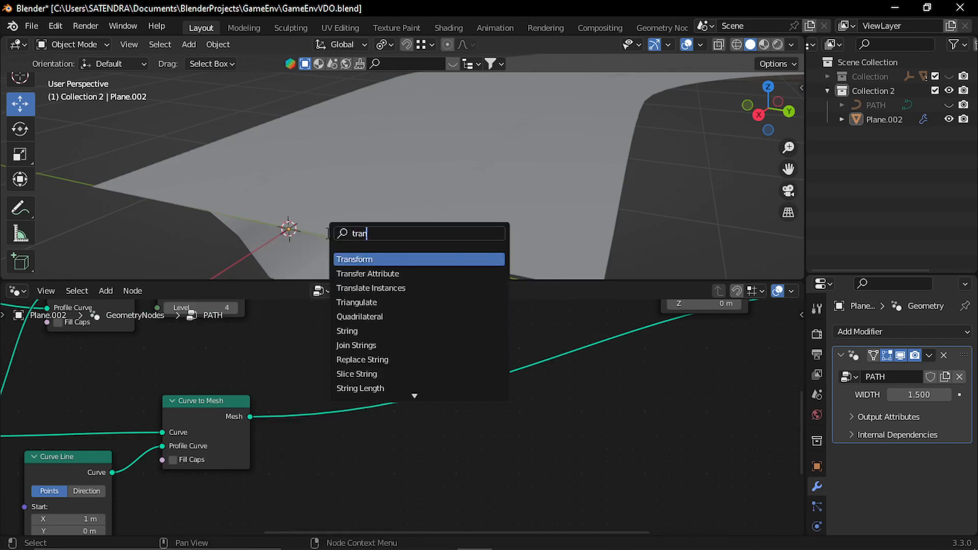
key(Return)
click(382, 385)
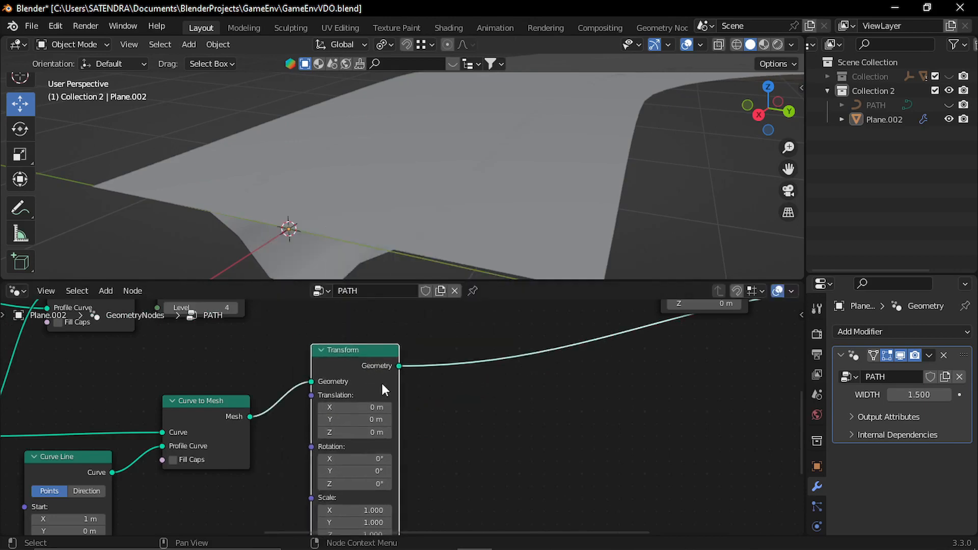
Step: Set the Transform node's Z translation to -0.12 m and inspect the lowered strip
scroll(400, 419, up, 4)
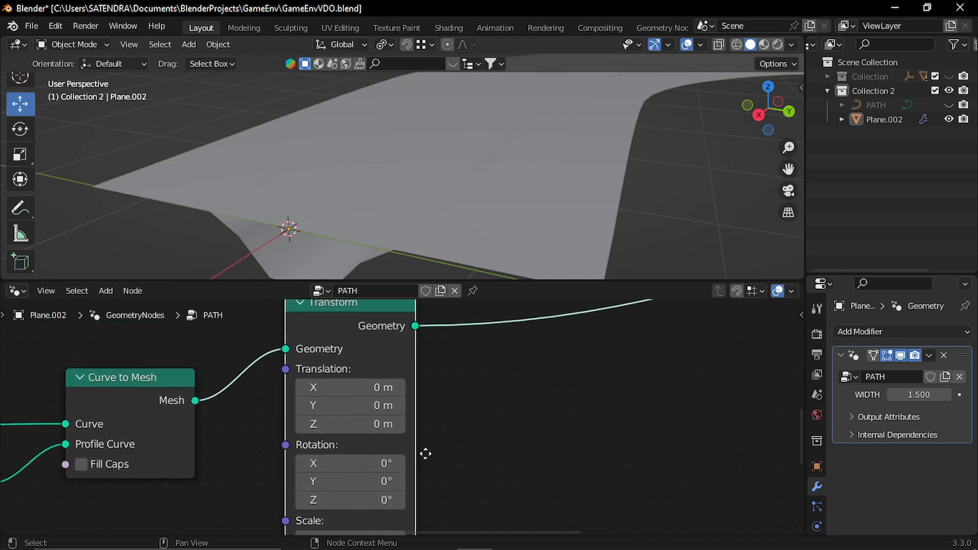
drag(326, 419, 417, 424)
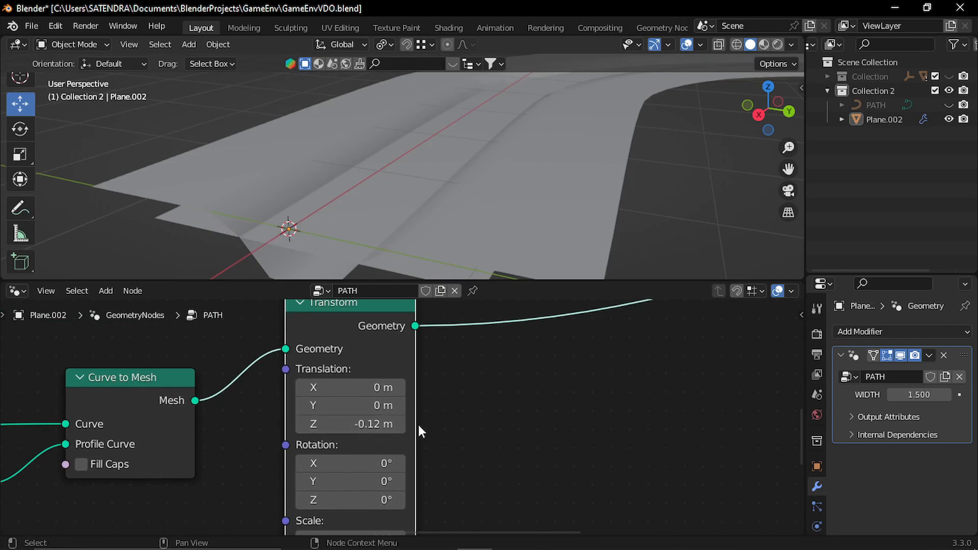
mouse_move(403, 239)
middle_down()
mouse_move(405, 187)
mouse_move(463, 176)
mouse_move(409, 163)
middle_up()
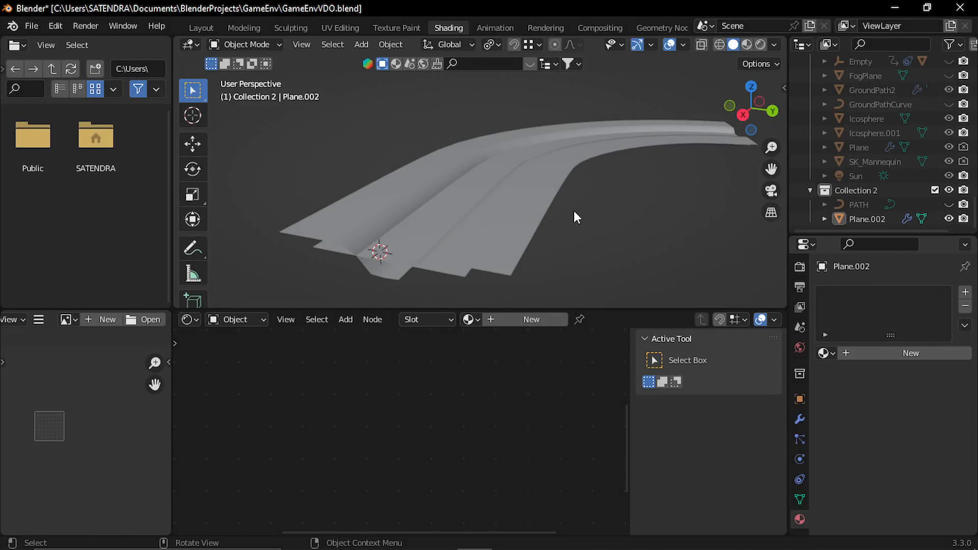
Step: Create a new material for Plane.002 in the Shading workspace and name it GROUNDF
middle_drag(542, 211, 532, 218)
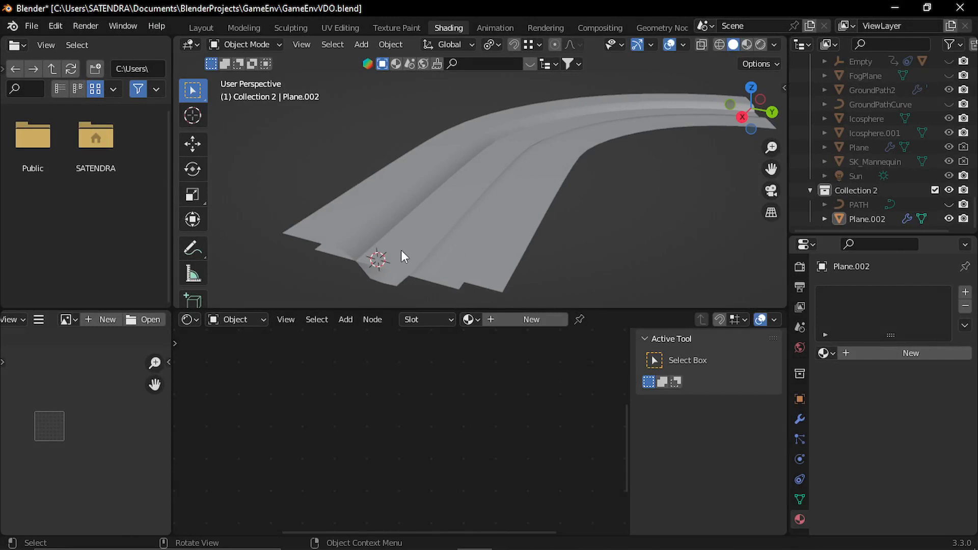
click(536, 319)
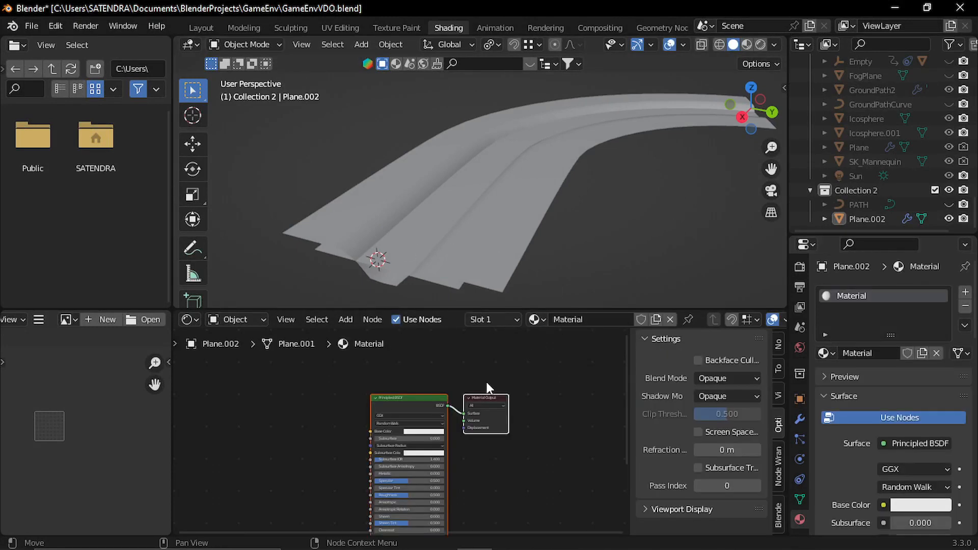
scroll(458, 442, up, 3)
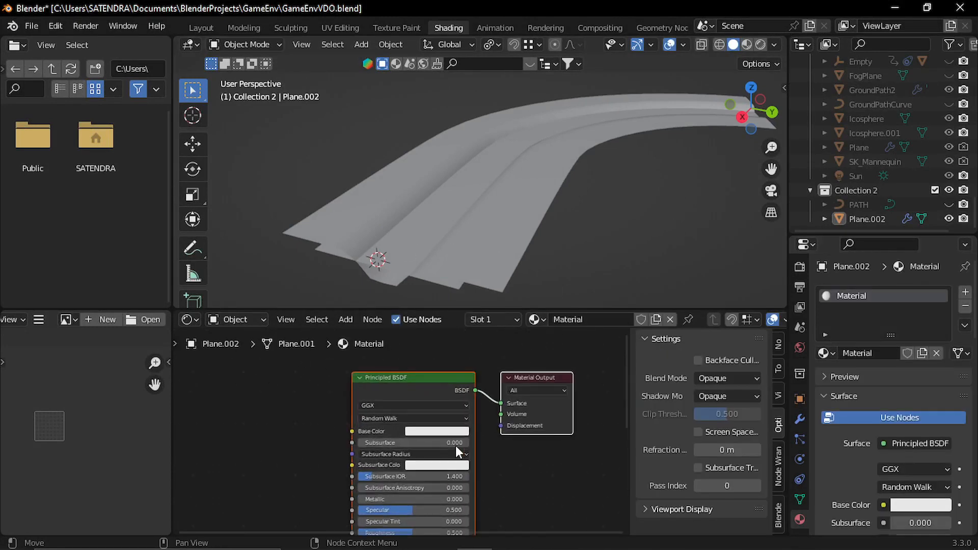
double_click(599, 320)
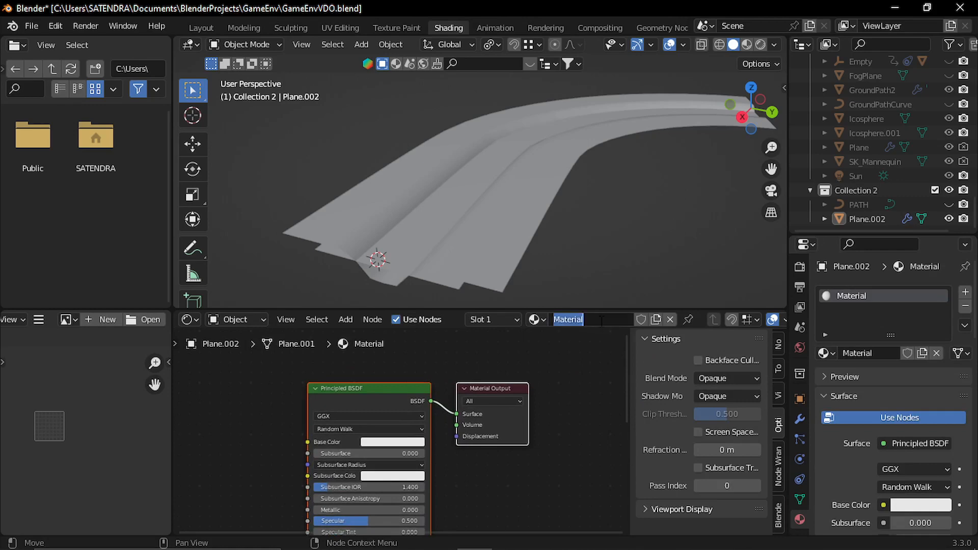
text(GROUNDF)
key(Return)
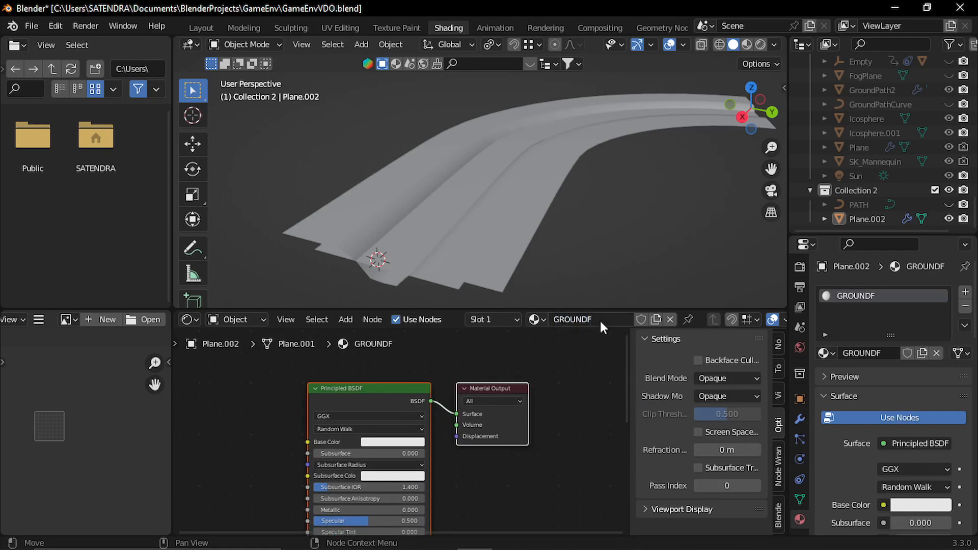
Step: Add a Noise Texture node to the GROUNDF material, placed ahead of the Principled BSDF
scroll(414, 423, up, 2)
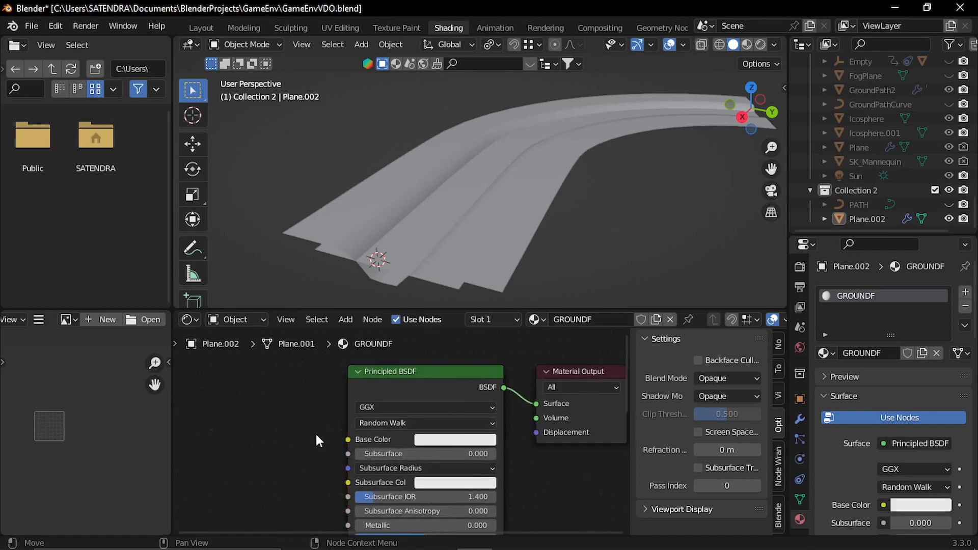
scroll(379, 440, down, 2)
key(shift+a)
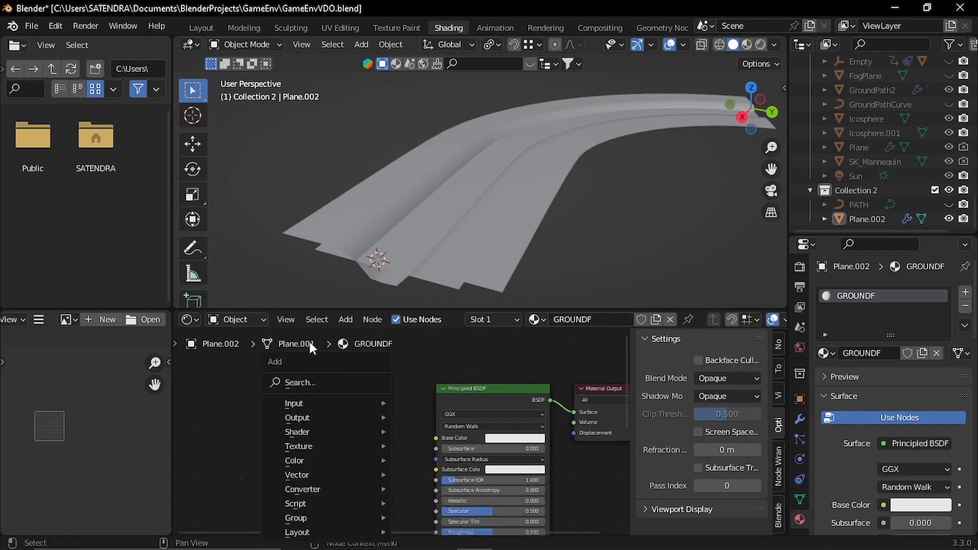
click(316, 382)
text(noise)
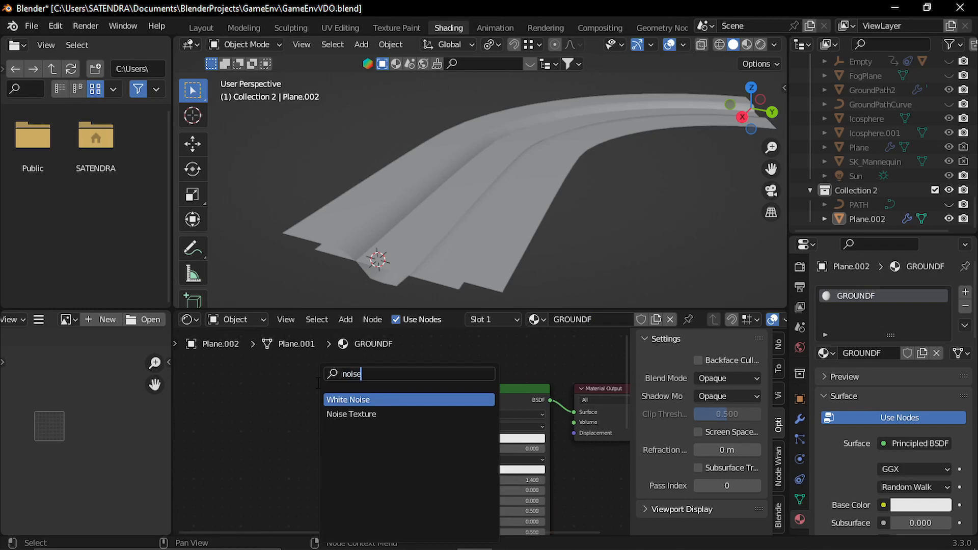
key(Down)
key(Return)
click(331, 431)
Step: Add a ColorRamp node between the Noise Texture and the Principled BSDF
key(shift+a)
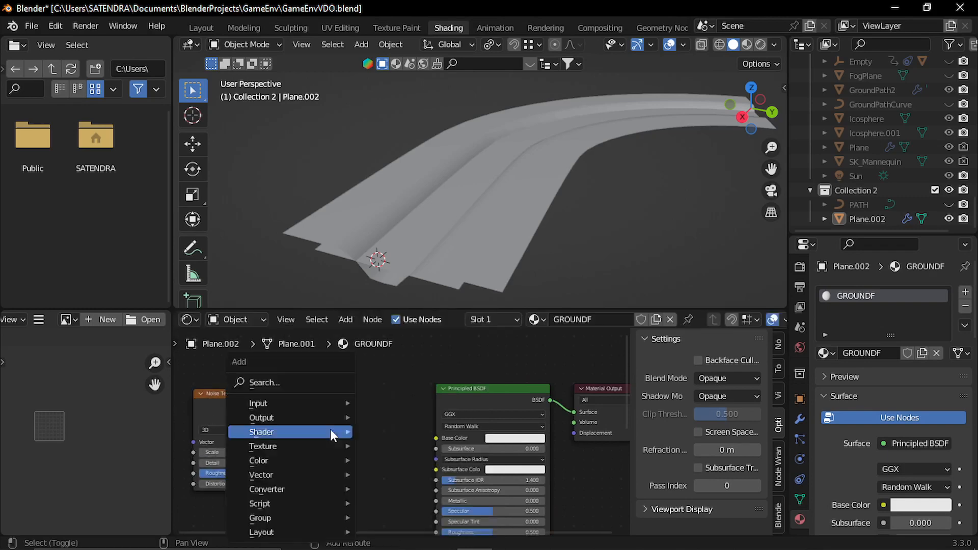
click(295, 383)
text(colo)
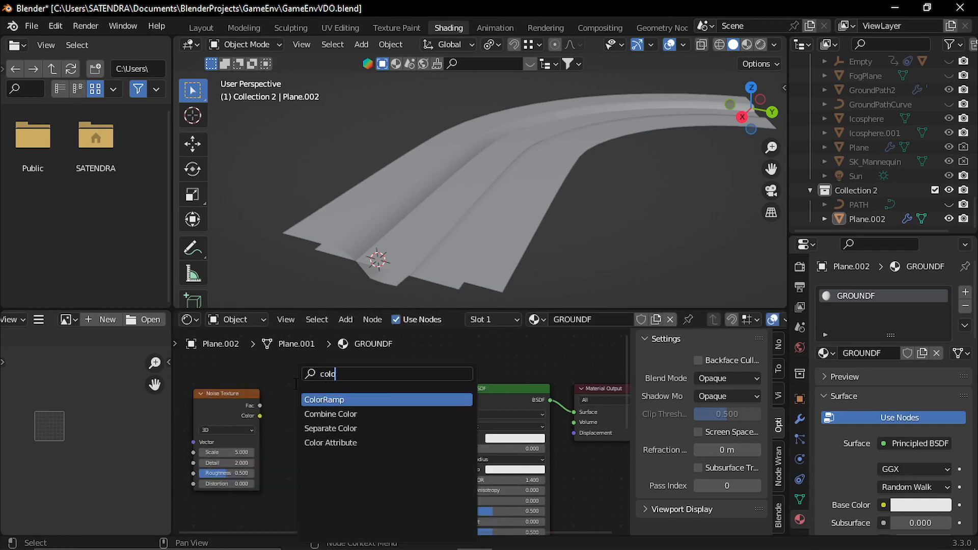
click(307, 400)
click(307, 402)
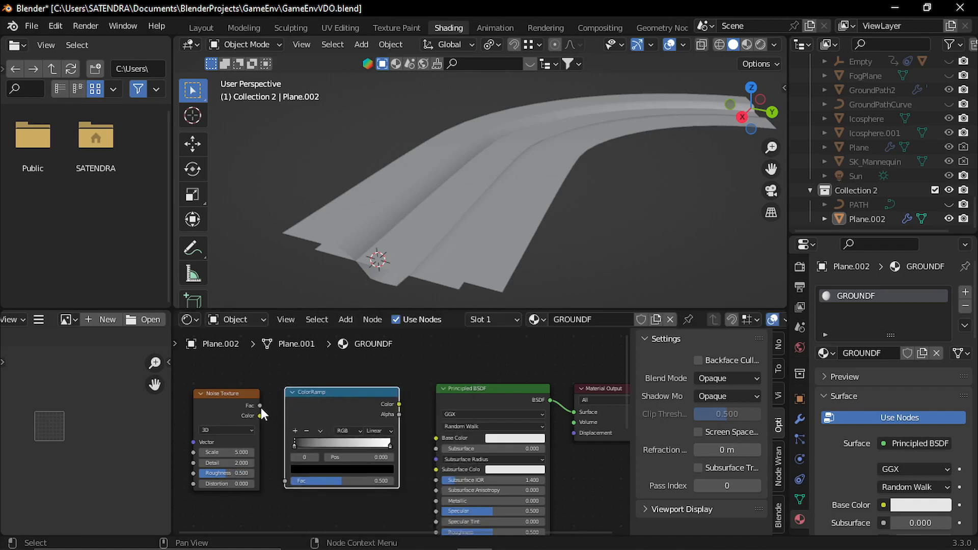
Step: Connect the Noise Texture's Fac output to the ColorRamp's Fac input and the ColorRamp's Color output to the Principled BSDF's Base Color
drag(260, 405, 288, 481)
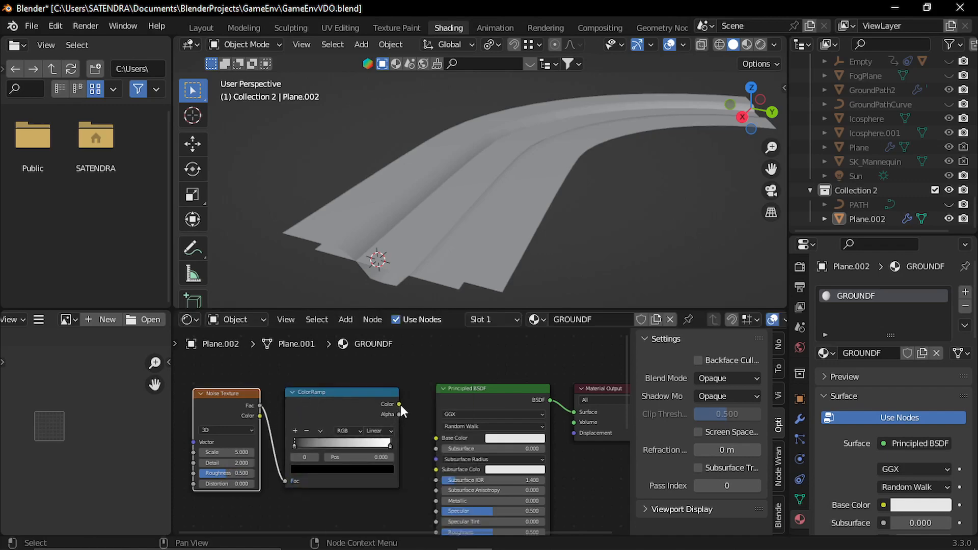
drag(400, 405, 436, 438)
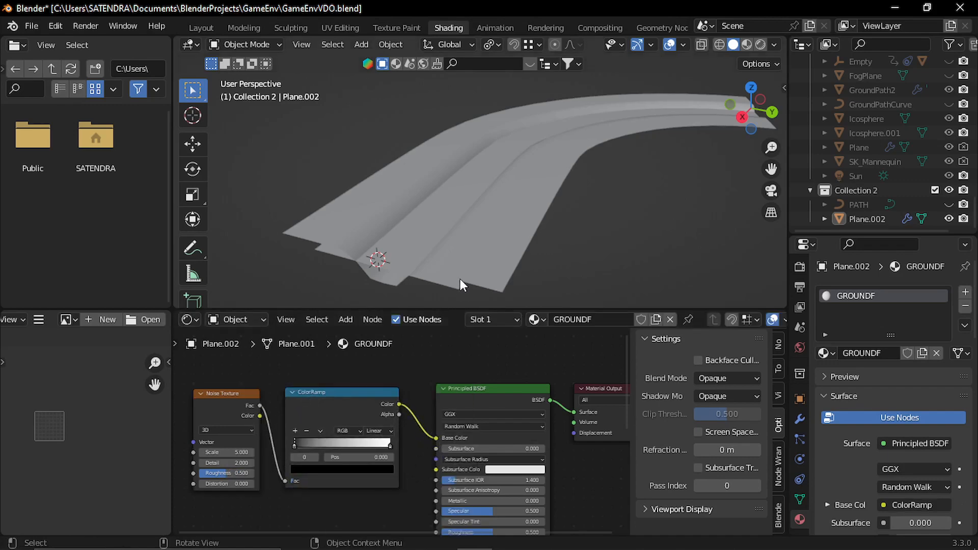
middle_drag(487, 395, 447, 395)
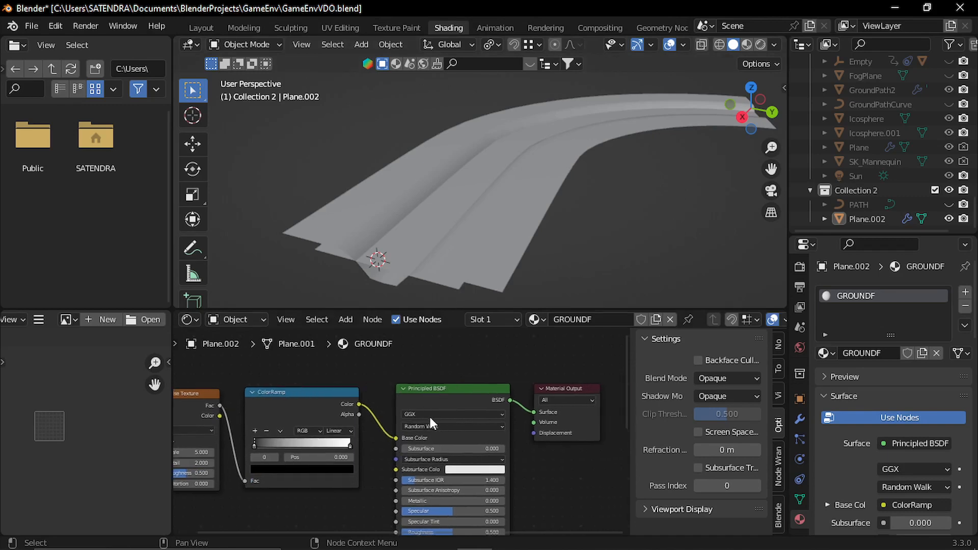
Step: Return to the Layout workspace and insert a Set Material node on the link between Set Position and Join Geometry
click(198, 25)
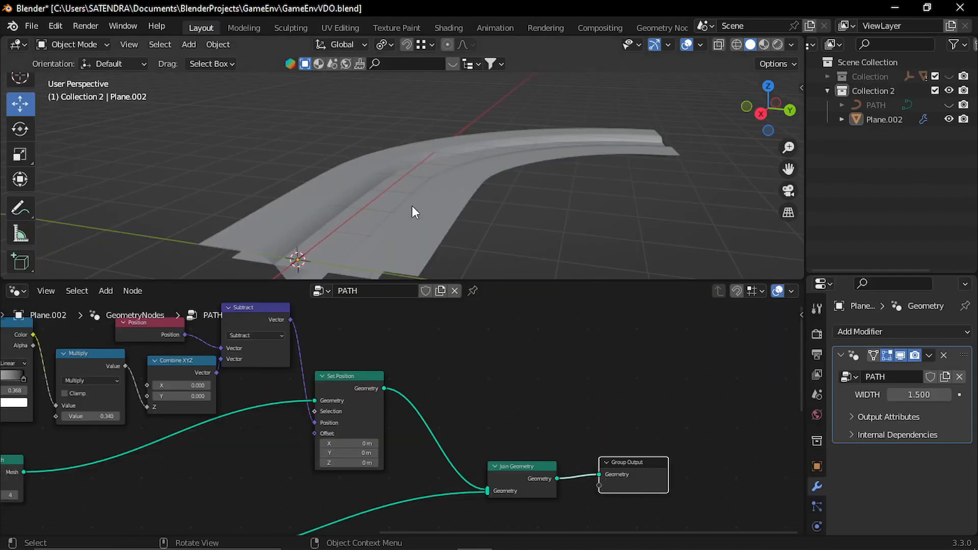
middle_drag(490, 354, 464, 368)
click(464, 368)
scroll(407, 419, up, 3)
middle_drag(417, 429, 478, 411)
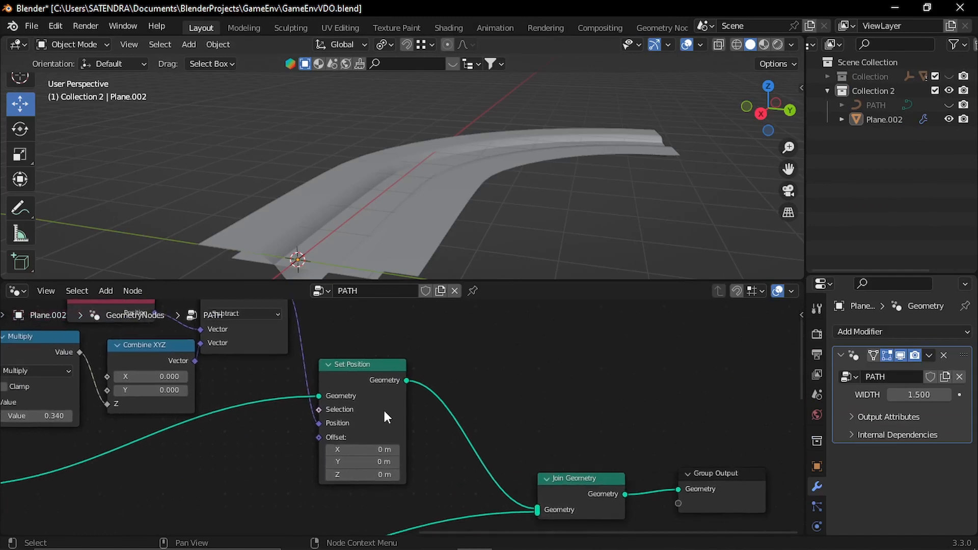
drag(357, 375, 346, 373)
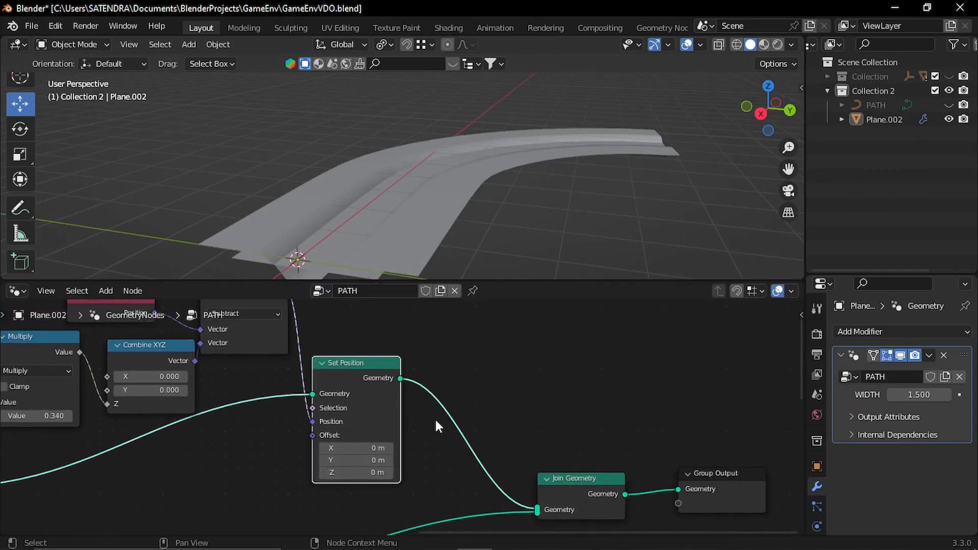
click(512, 461)
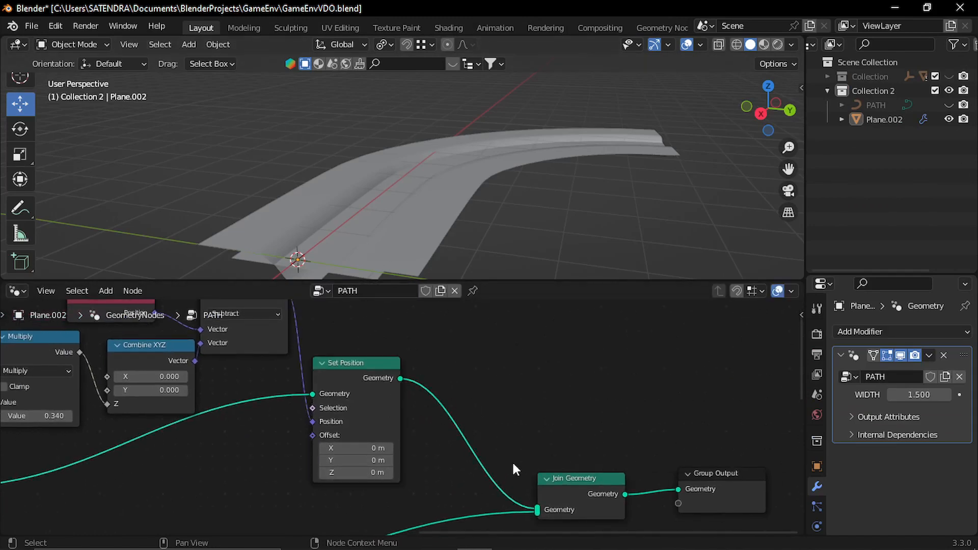
key(shift+a)
click(466, 244)
text(set)
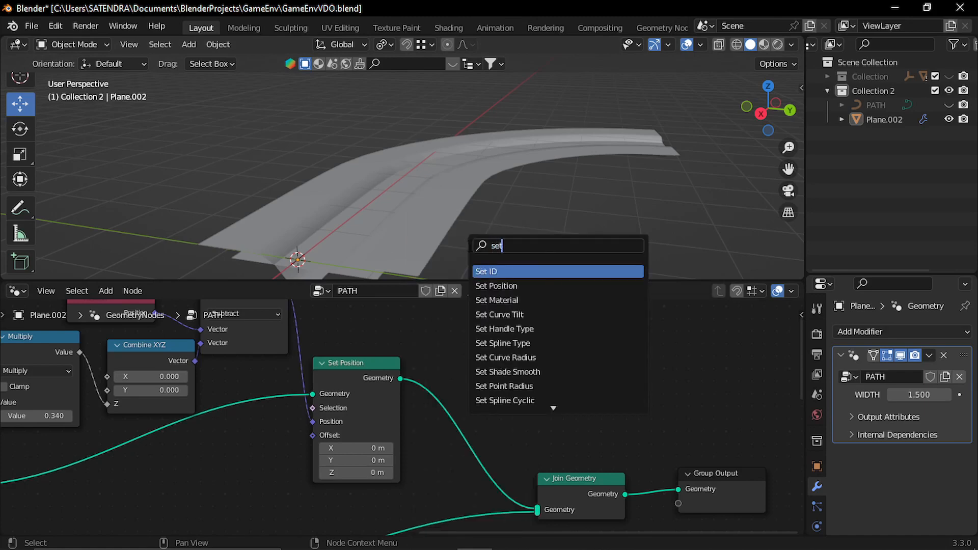
click(496, 300)
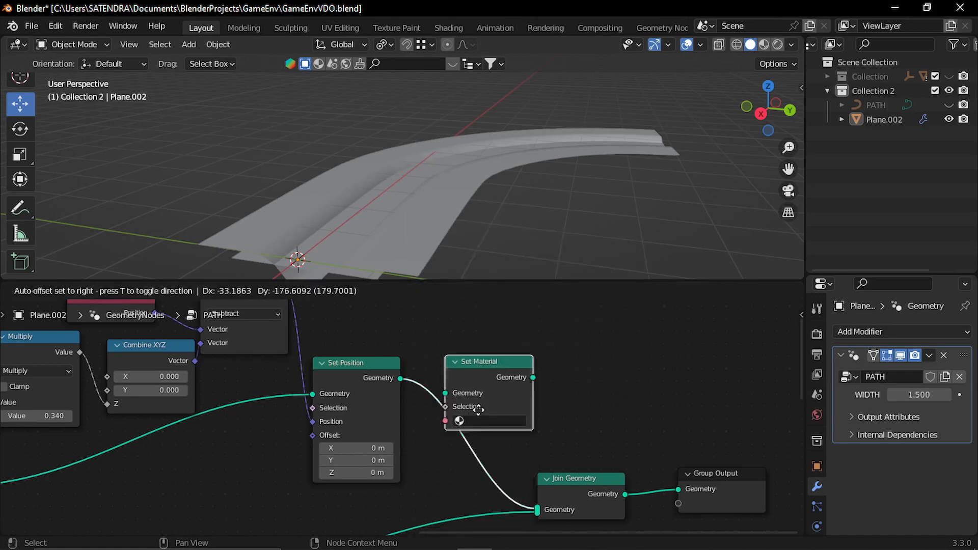
click(471, 426)
Step: Assign the GROUNDF material to the new Set Material node and nudge the node closer to Set Position
click(487, 439)
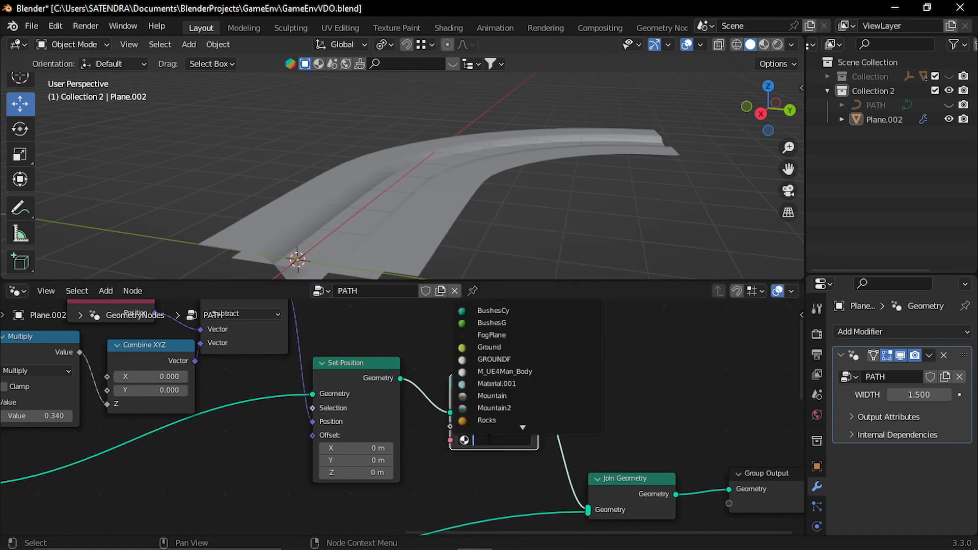
text(groun)
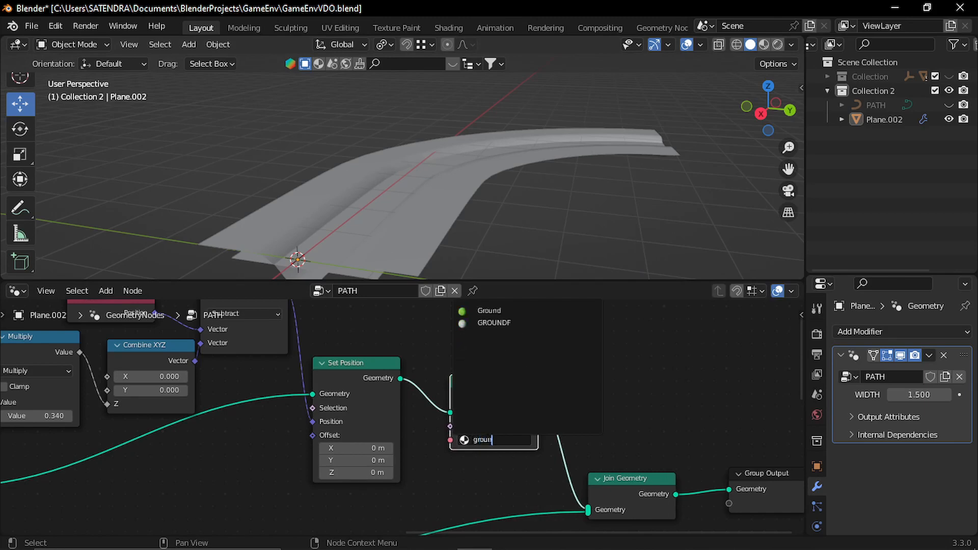
key(Down)
key(Return)
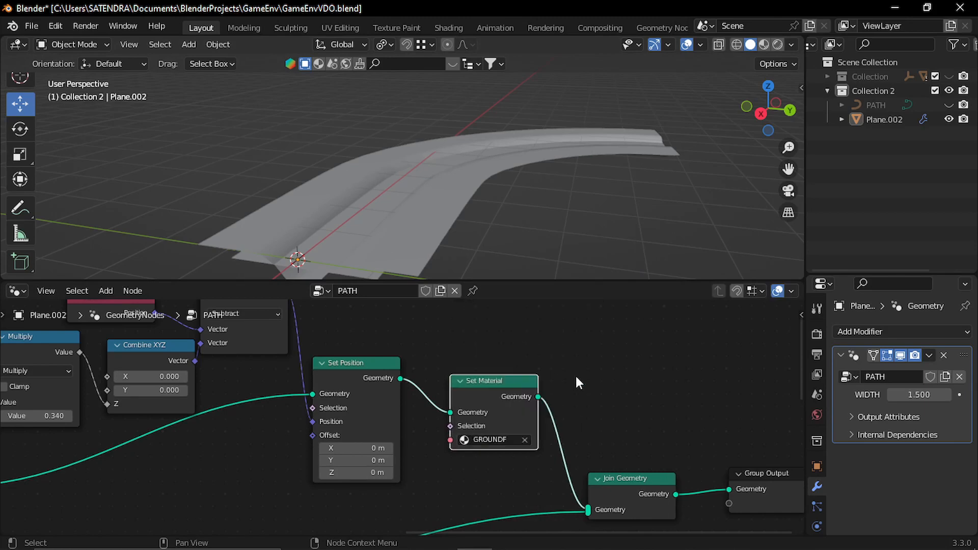
drag(487, 383, 471, 382)
click(610, 389)
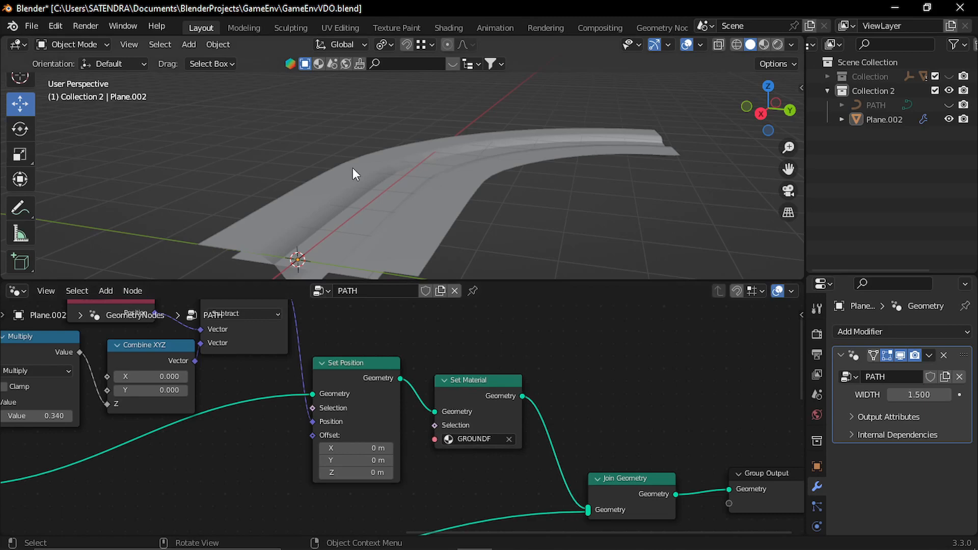
Step: Switch to the Shading workspace and display the path mesh in material preview shading
click(440, 28)
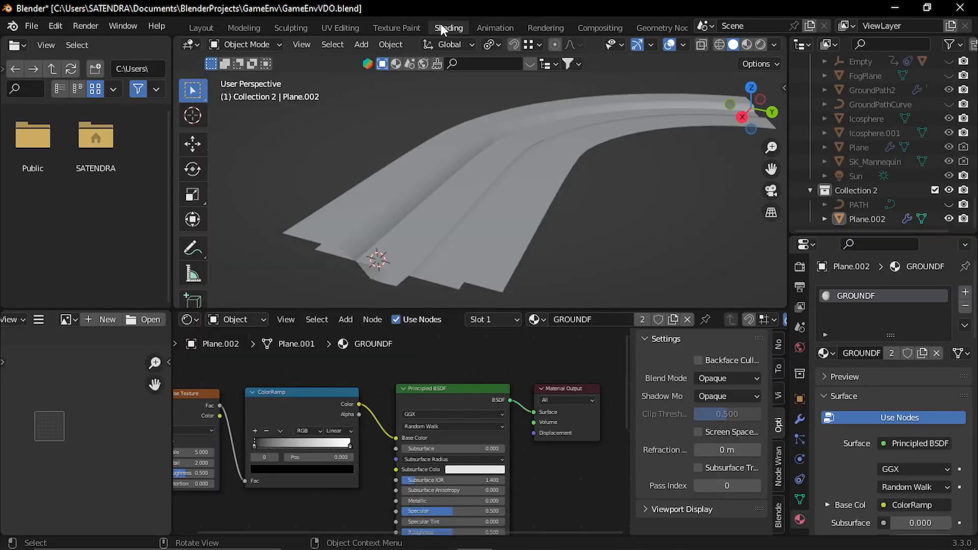
click(746, 44)
scroll(500, 219, up, 2)
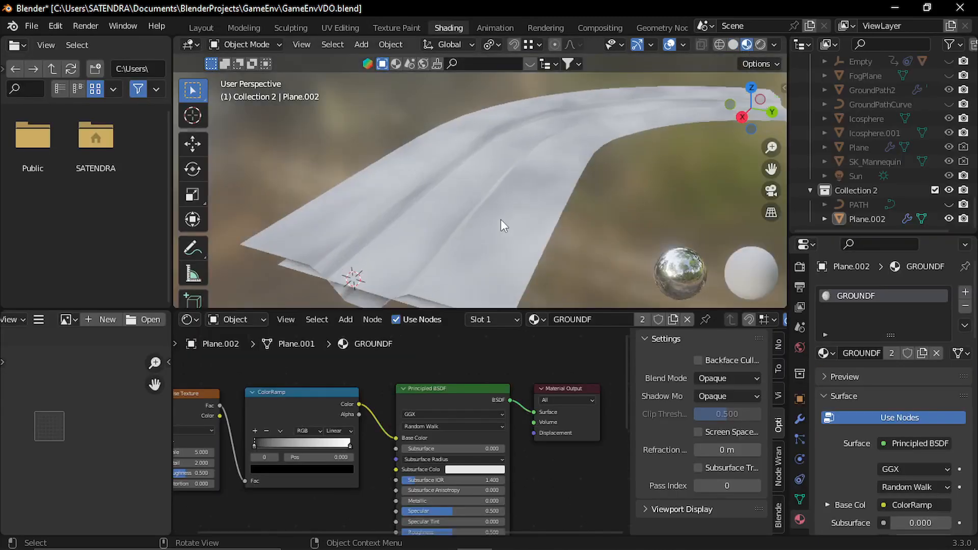
middle_drag(500, 219, 516, 193)
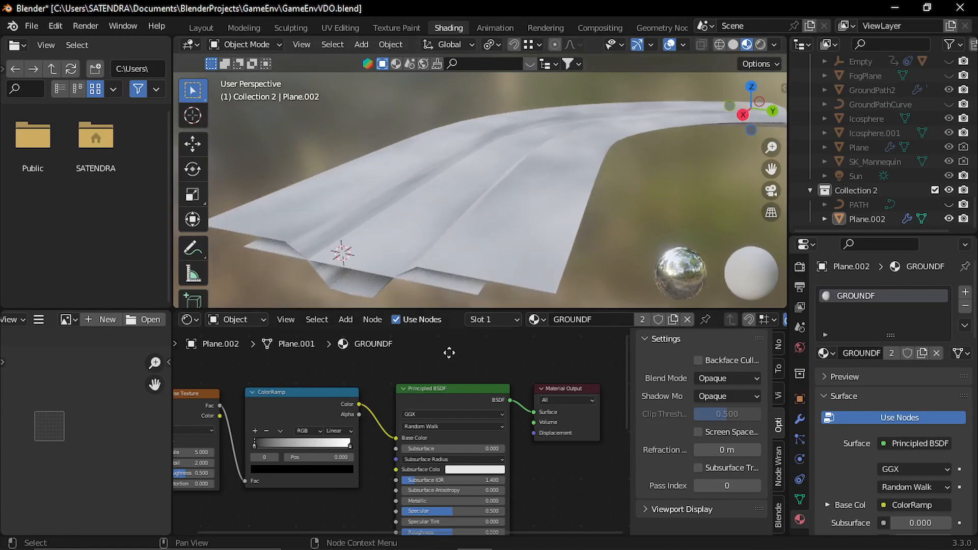
Step: Set the Noise Texture's scale to 3.4 and colour the ColorRamp's first stop dark green (H 0.310, S 0.967, V 0.108)
middle_drag(395, 342, 451, 346)
middle_drag(352, 438, 395, 413)
scroll(397, 414, up, 3)
drag(245, 430, 236, 430)
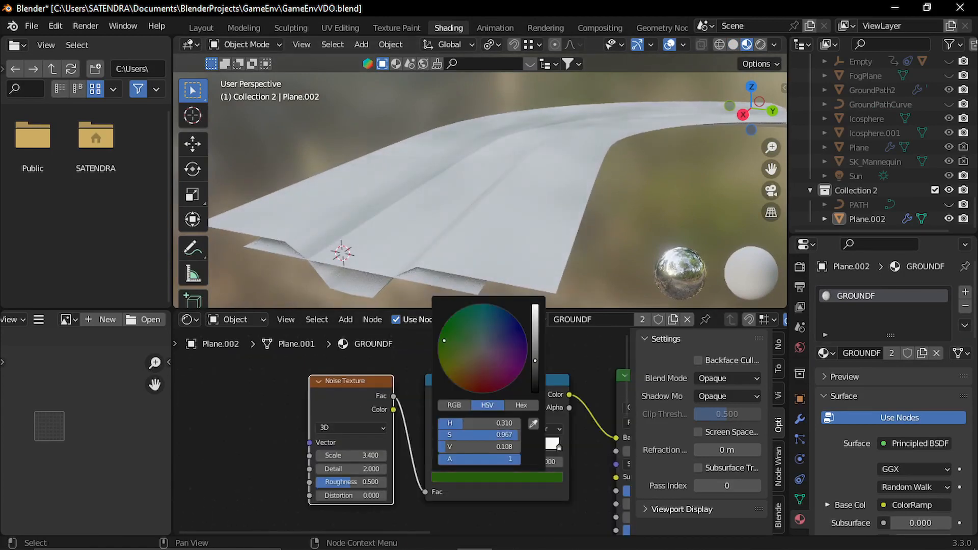
Step: Colour the last stop of the Noise Texture's ColorRamp, at position 1.0, pale yellow
middle_drag(548, 496, 433, 497)
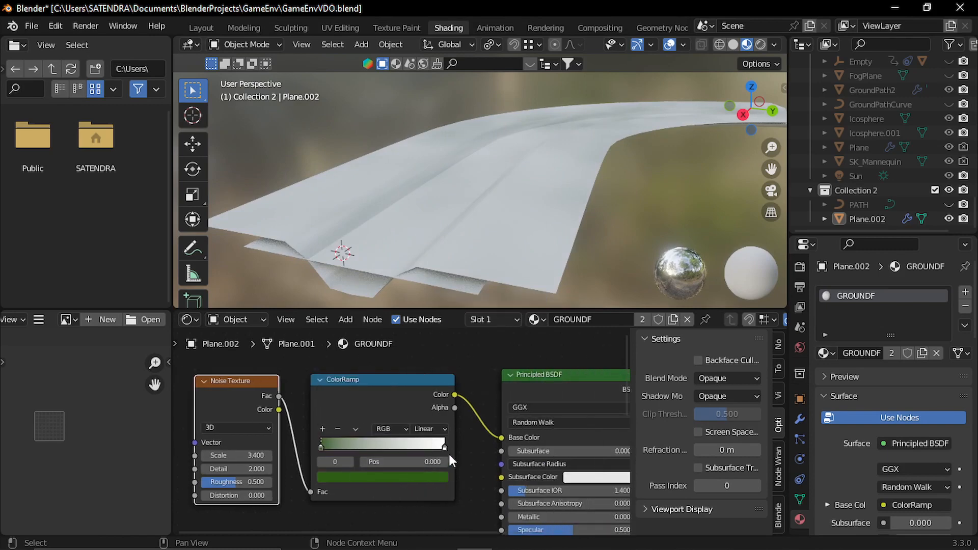
click(444, 447)
click(389, 480)
drag(377, 352, 354, 355)
click(467, 489)
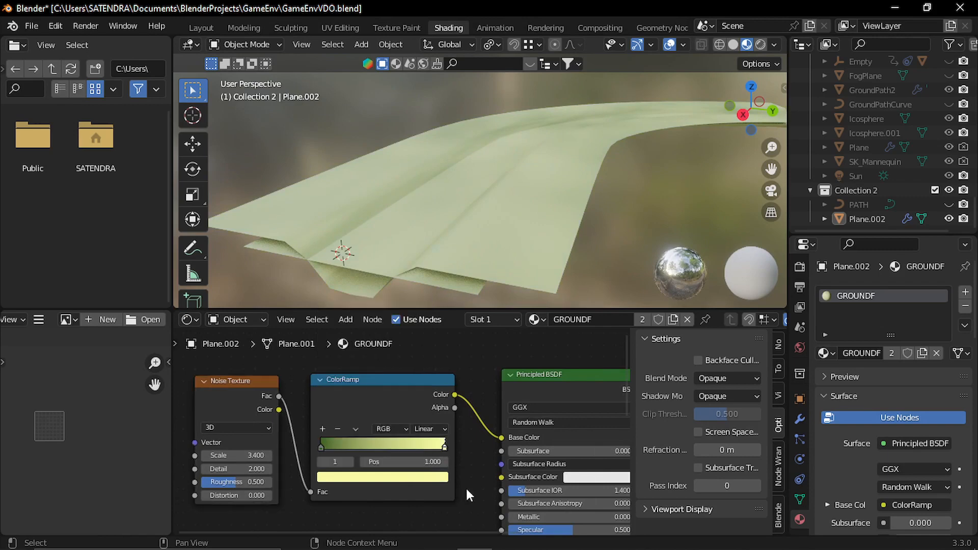
Step: Add a middle stop at position 0.5 to the Noise Texture's ColorRamp and colour it bright green
click(323, 430)
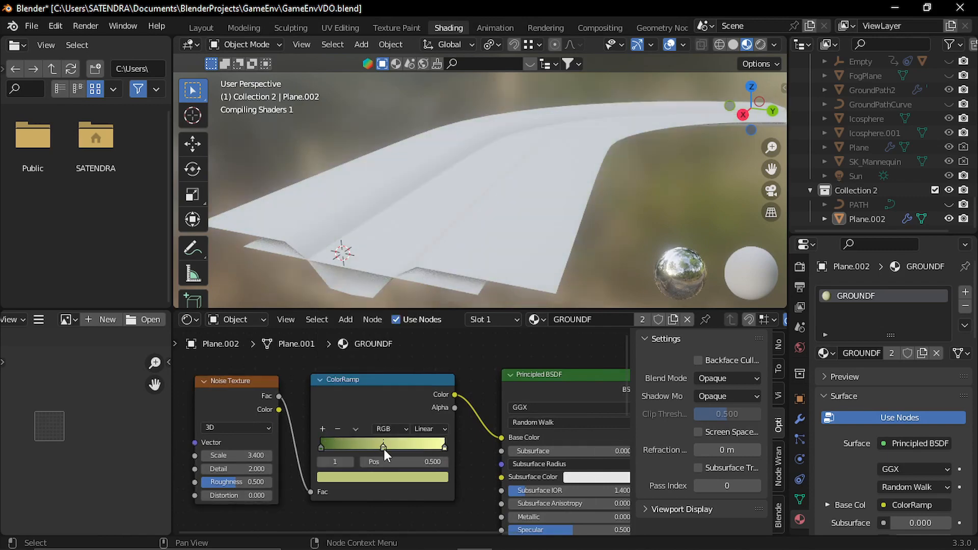
click(383, 478)
drag(346, 340, 338, 340)
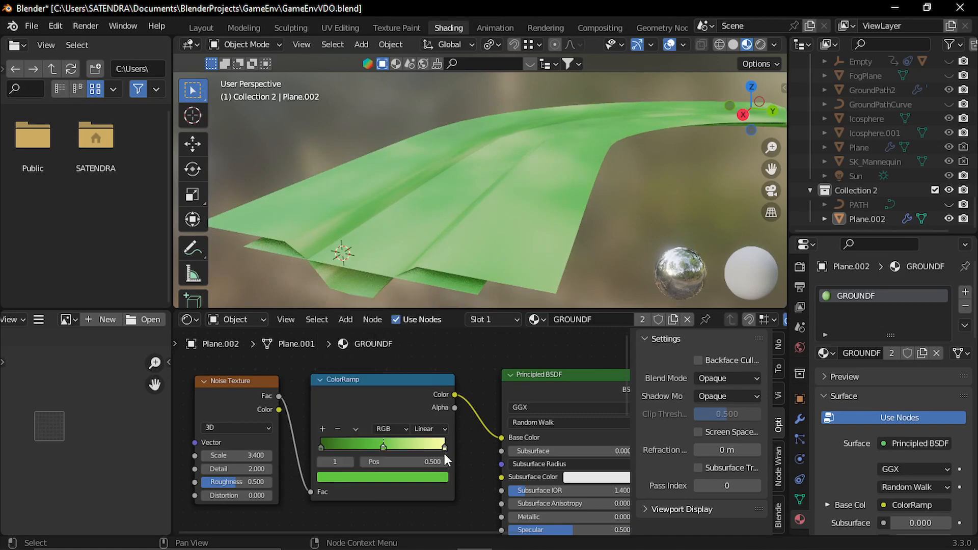
Step: Set the Principled BSDF's Specular to 0.082 and Roughness to 0.718
scroll(468, 436, down, 4)
middle_drag(484, 438, 410, 390)
scroll(409, 390, up, 4)
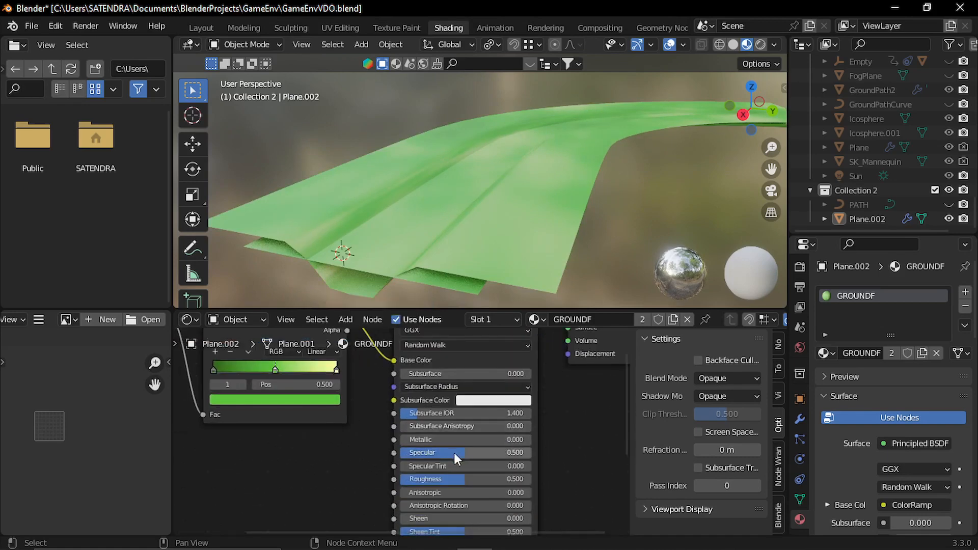
drag(453, 452, 407, 452)
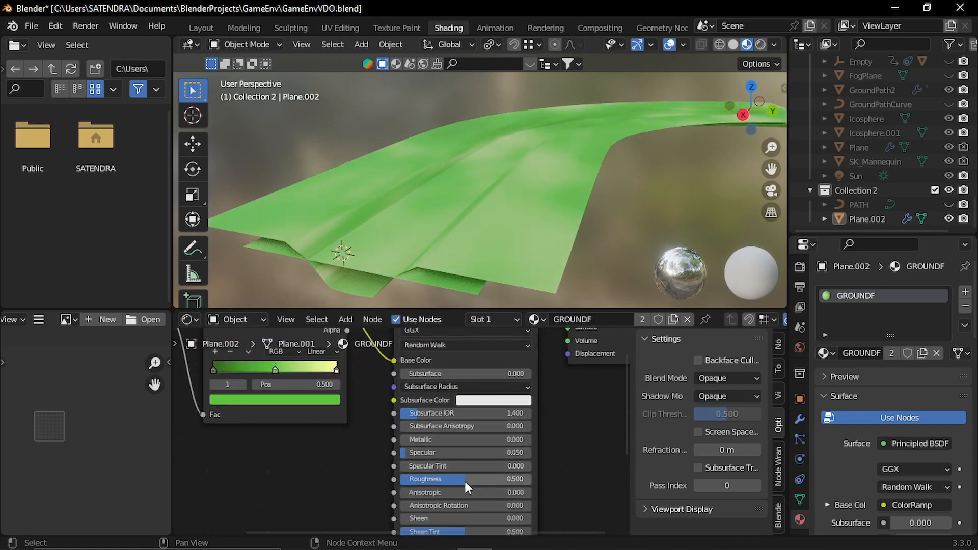
mouse_move(465, 482)
mouse_down()
mouse_move(501, 479)
mouse_move(494, 478)
mouse_up()
drag(408, 453, 412, 454)
scroll(526, 180, down, 3)
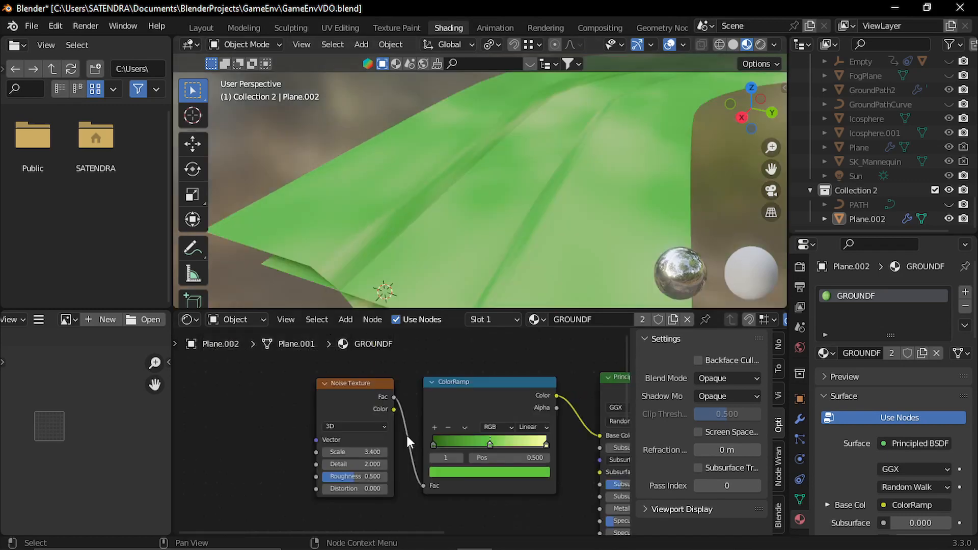
Step: Add Texture Coordinate and Mapping nodes feeding the Noise Texture's Vector input
click(352, 397)
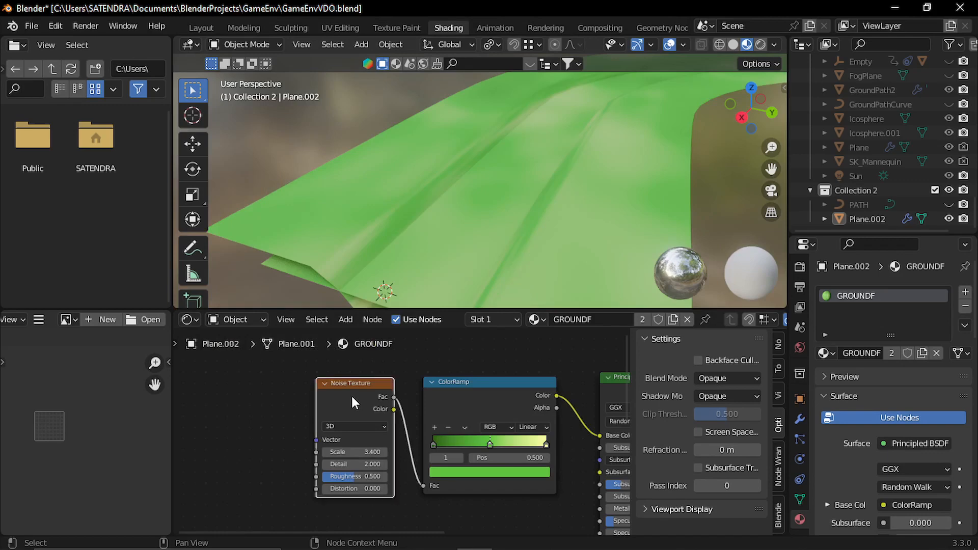
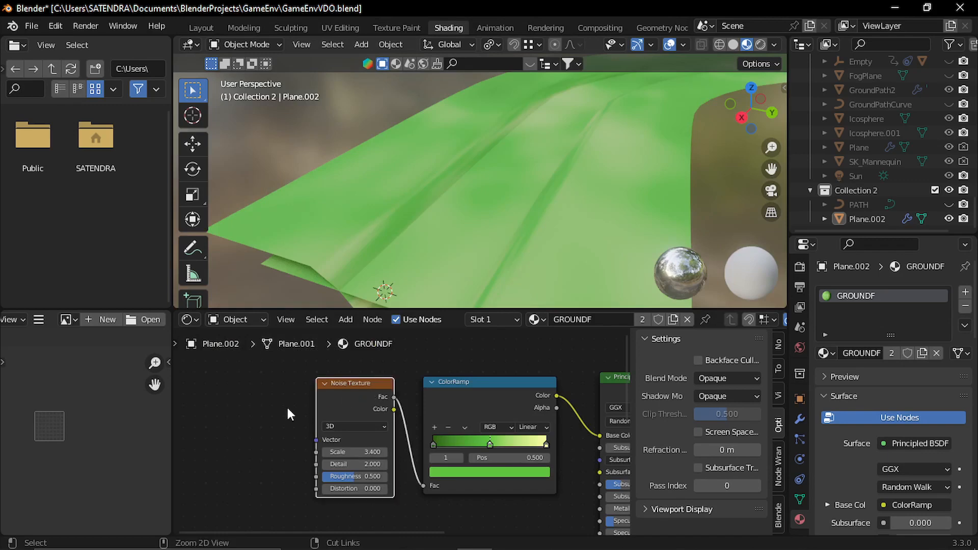
key(ctrl+t)
middle_drag(381, 395, 423, 390)
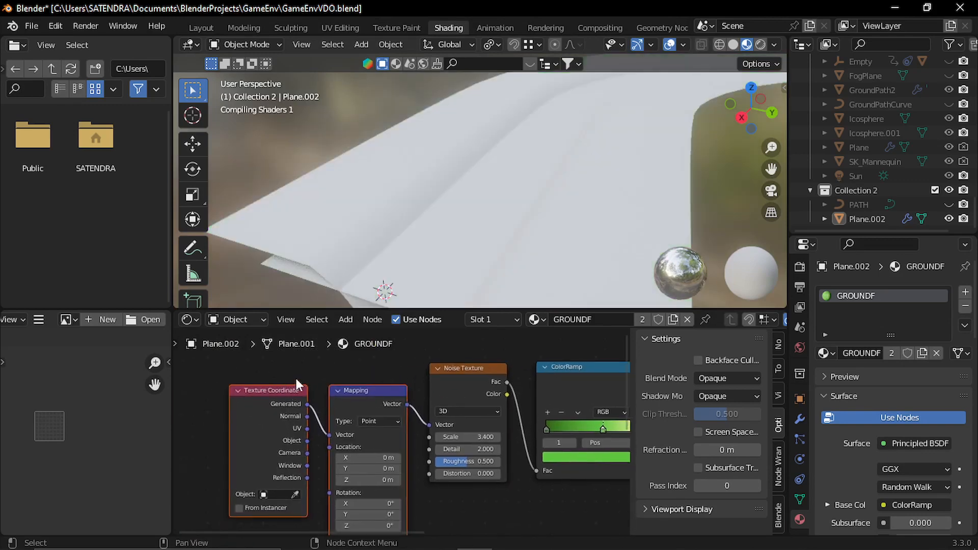
click(319, 367)
middle_drag(365, 398, 269, 413)
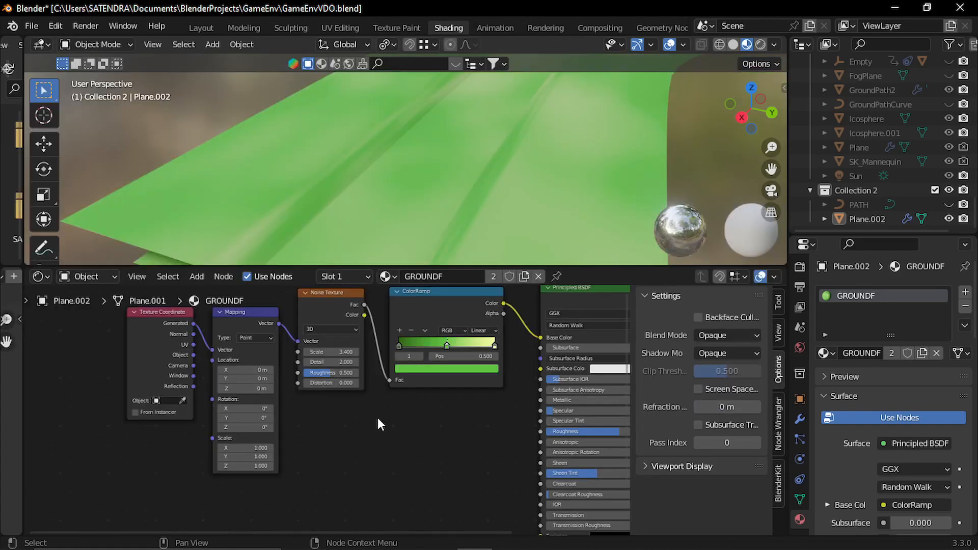
Step: Add a Voronoi Texture node below the Noise Texture's Mapping node
key(shift+a)
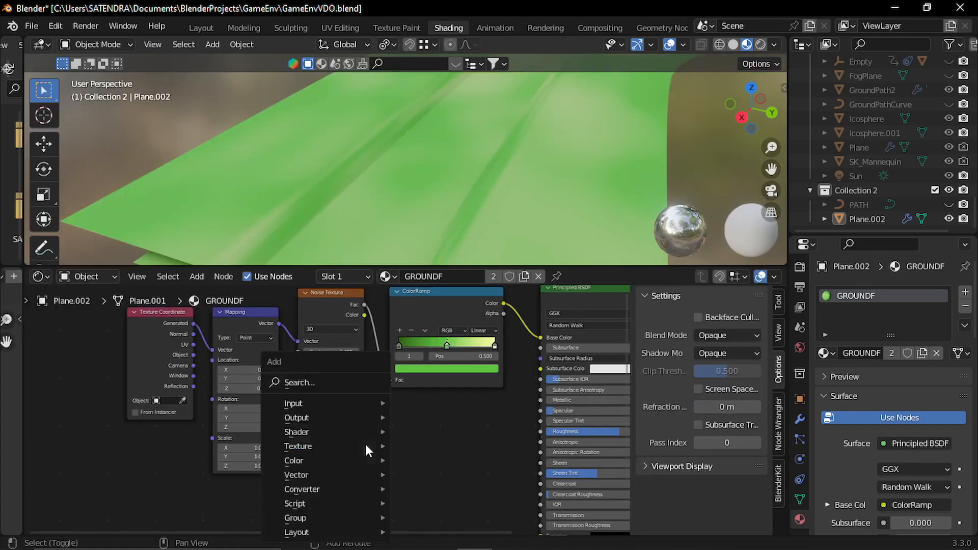
click(342, 386)
text(vor)
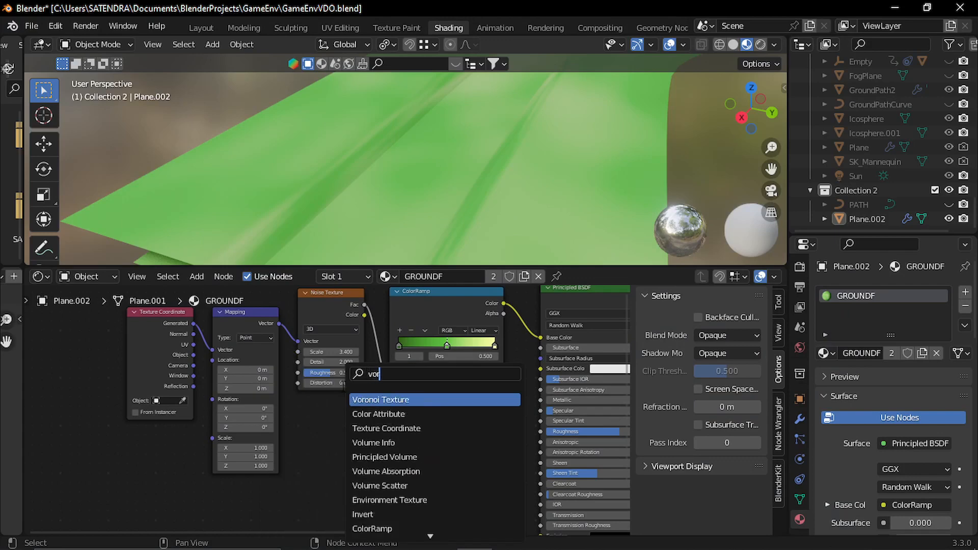
key(Return)
click(251, 496)
scroll(326, 389, up, 4)
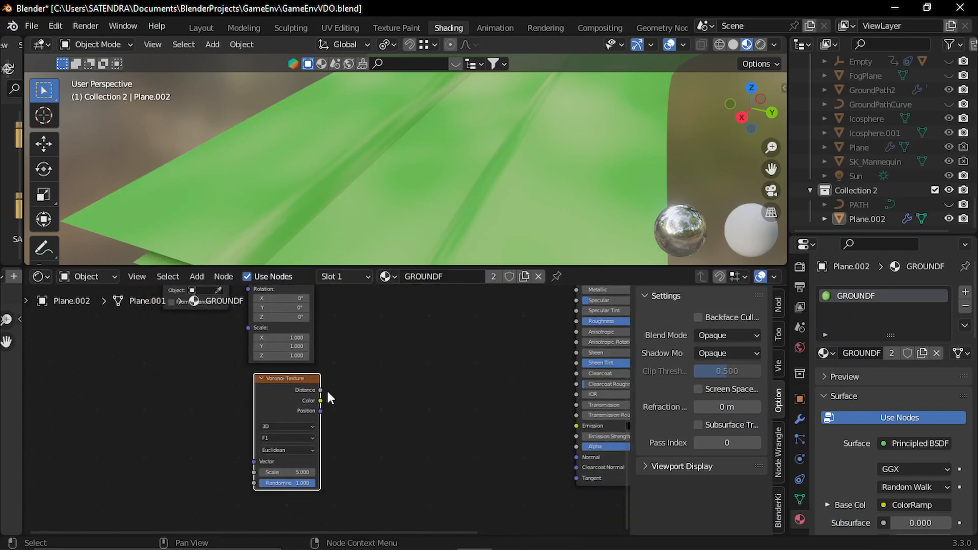
Step: Add Texture Coordinate and Mapping nodes to the Voronoi Texture, using the Object coordinates as the Mapping's Vector input
scroll(298, 435, down, 2)
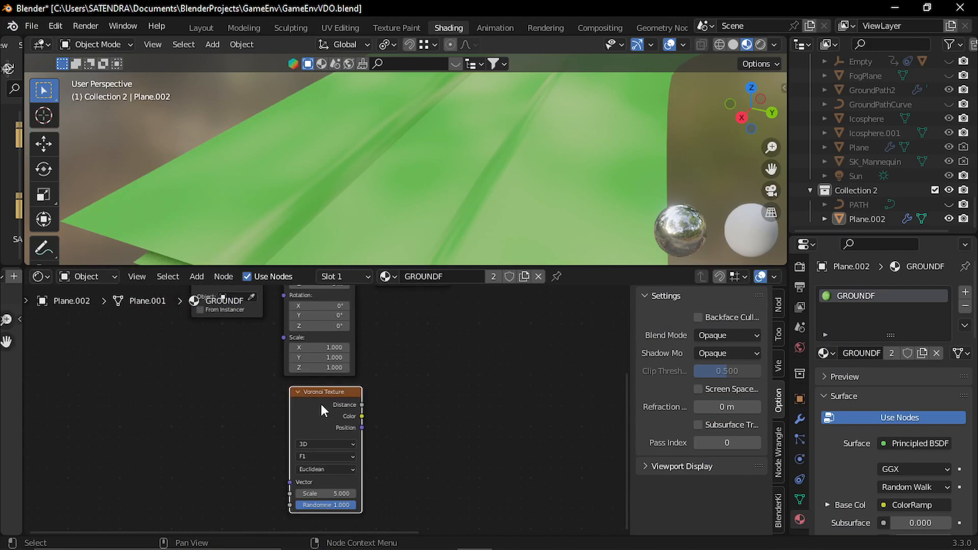
key(ctrl+t)
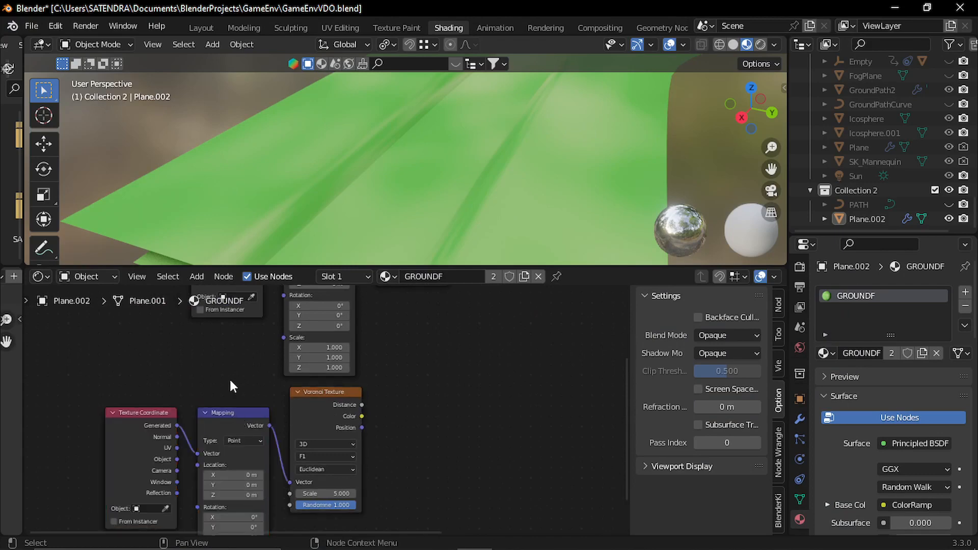
drag(177, 458, 198, 454)
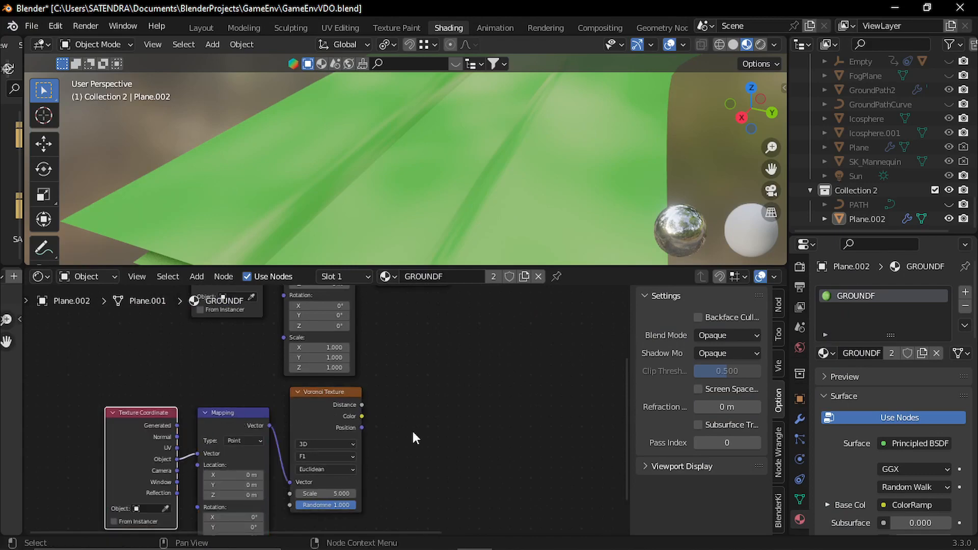
Step: Add a second ColorRamp beside the Voronoi Texture and connect the Voronoi's Distance output to its Fac input
middle_drag(412, 431, 331, 467)
key(shift+a)
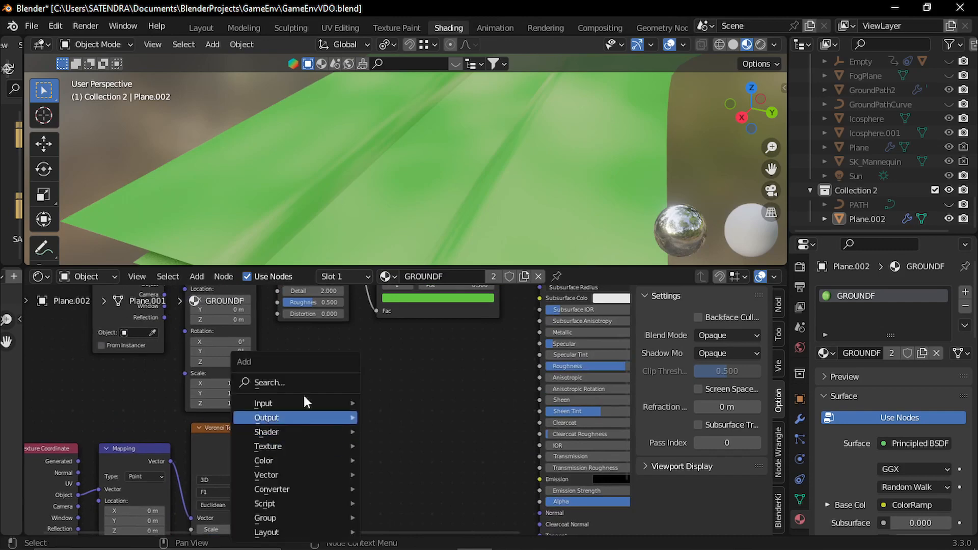
click(300, 382)
text(col)
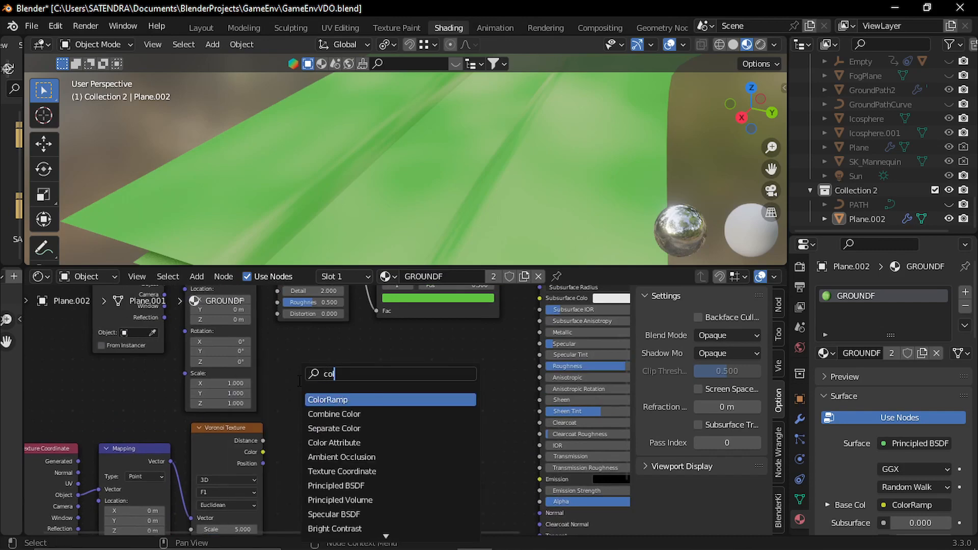
click(328, 399)
click(326, 416)
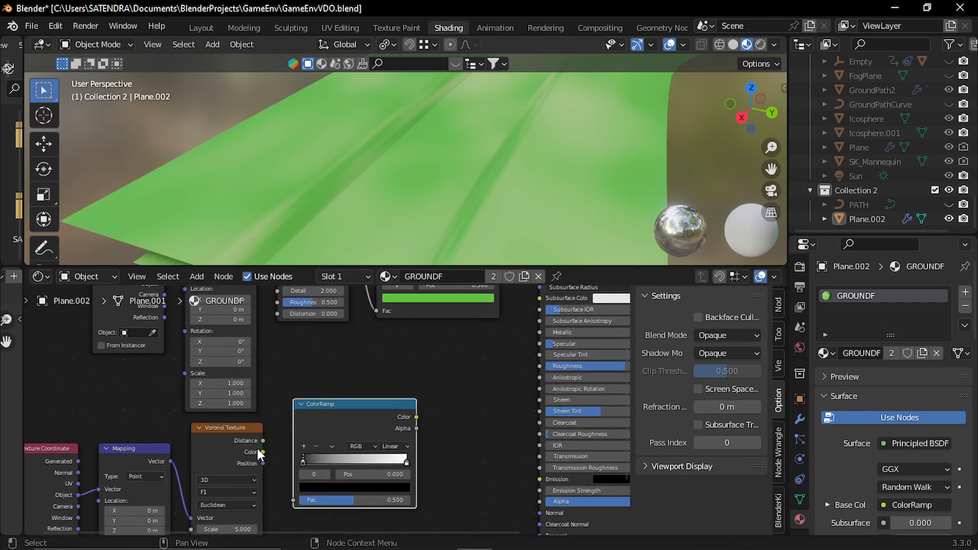
drag(263, 441, 295, 500)
Step: Combine the two ColorRamps' colours with a Mix node into the Base Color and make room around it before the Principled BSDF
scroll(331, 433, down, 2)
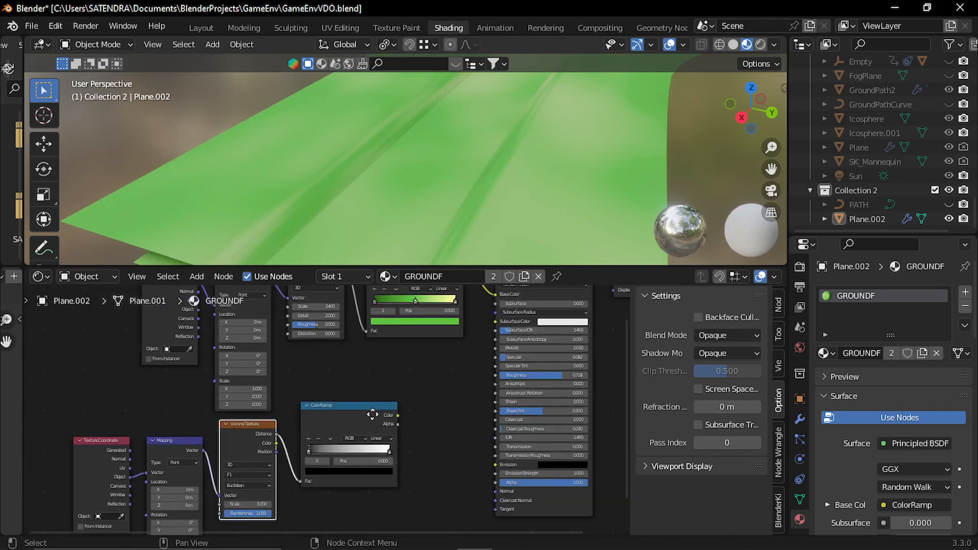
middle_drag(372, 415, 300, 448)
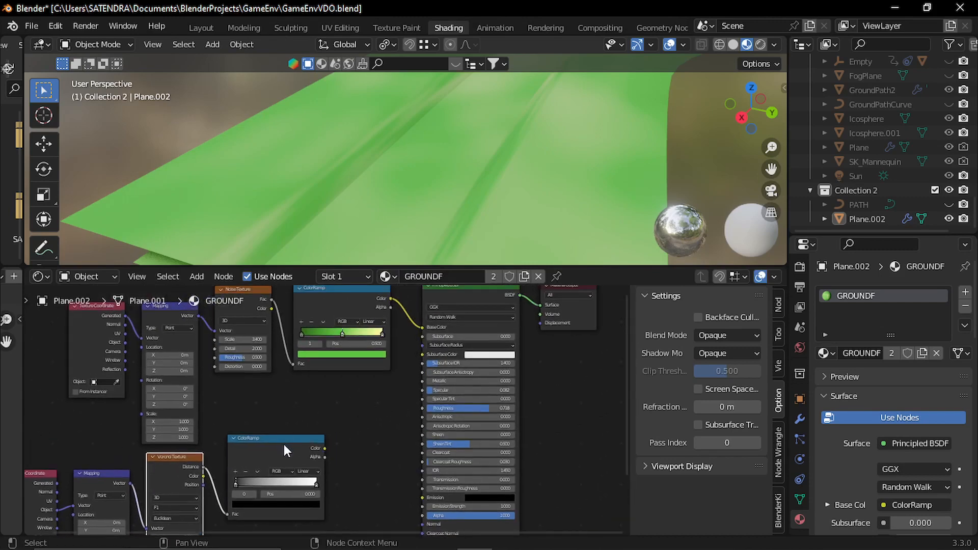
ctrl+shift+right_drag(282, 442, 328, 368)
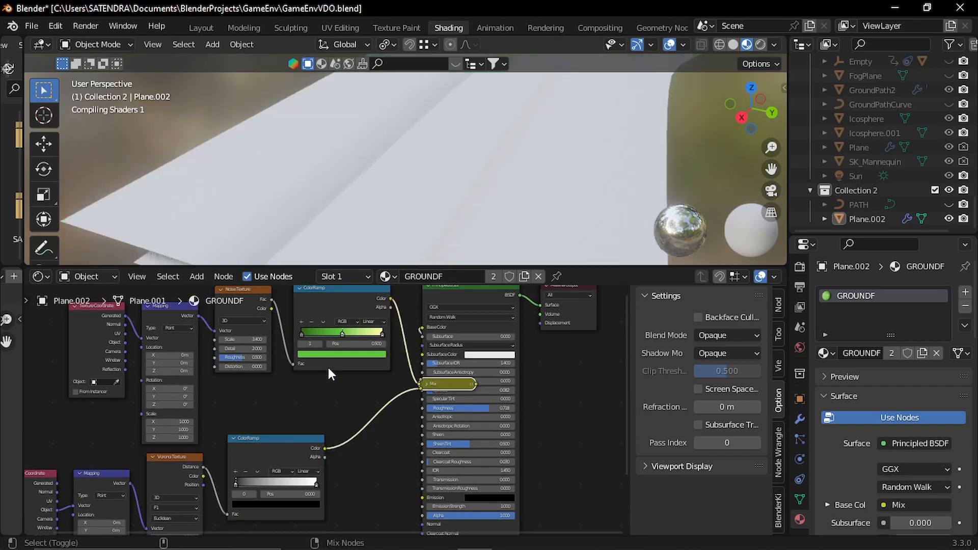
middle_drag(451, 425, 319, 451)
drag(548, 316, 478, 382)
click(383, 447)
Step: Expand the Mix node, set its blending mode to Darken and its factor to 0.208
scroll(367, 444, up, 2)
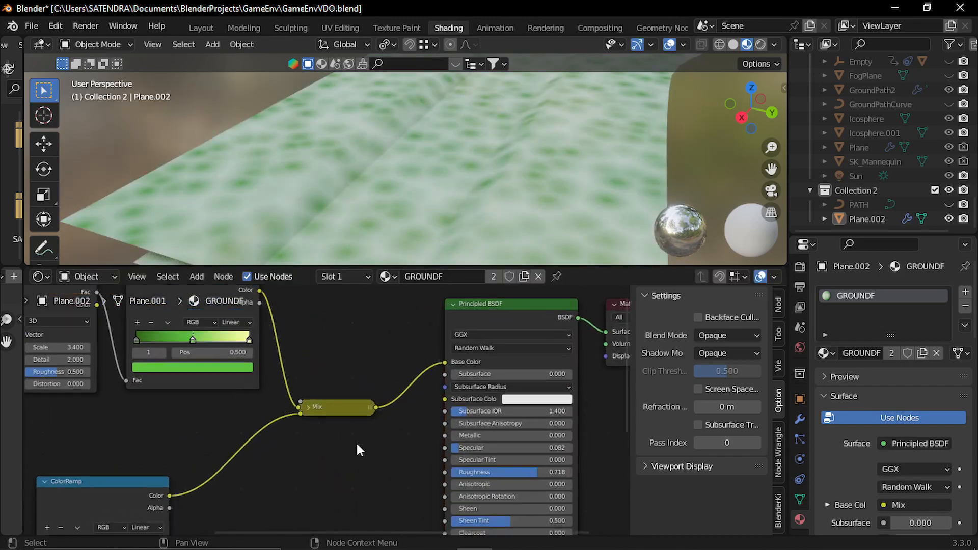
key(h)
drag(337, 408, 340, 379)
click(335, 412)
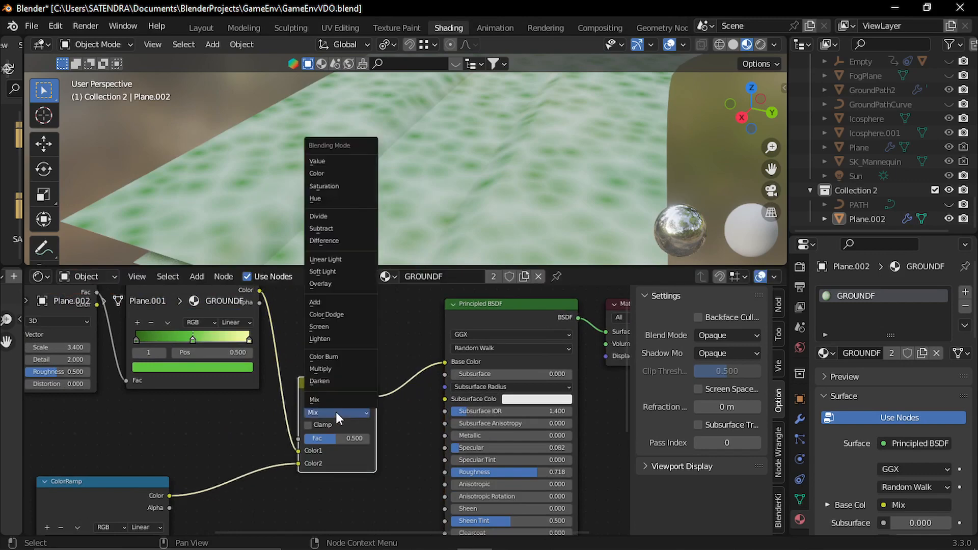
click(332, 383)
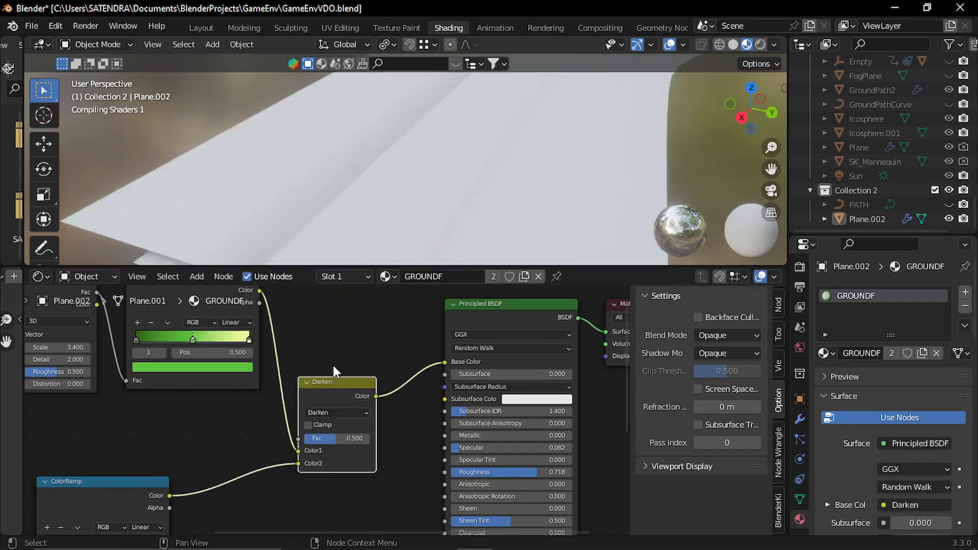
drag(335, 441, 316, 441)
middle_drag(255, 461, 426, 356)
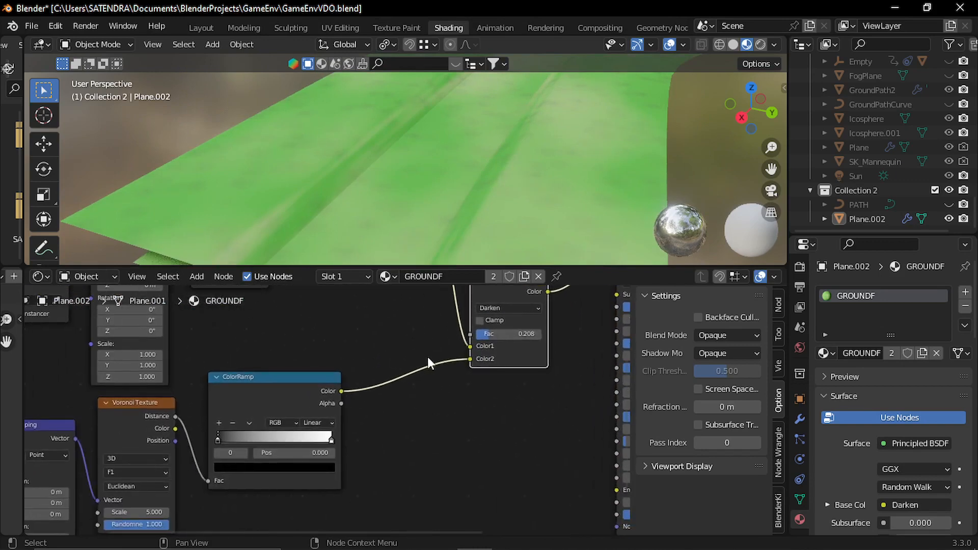
Step: Reroute the second ColorRamp's Color output from the Darken node's Color2 to its Fac input, and set Color2 to a dark, slightly muted green
click(466, 358)
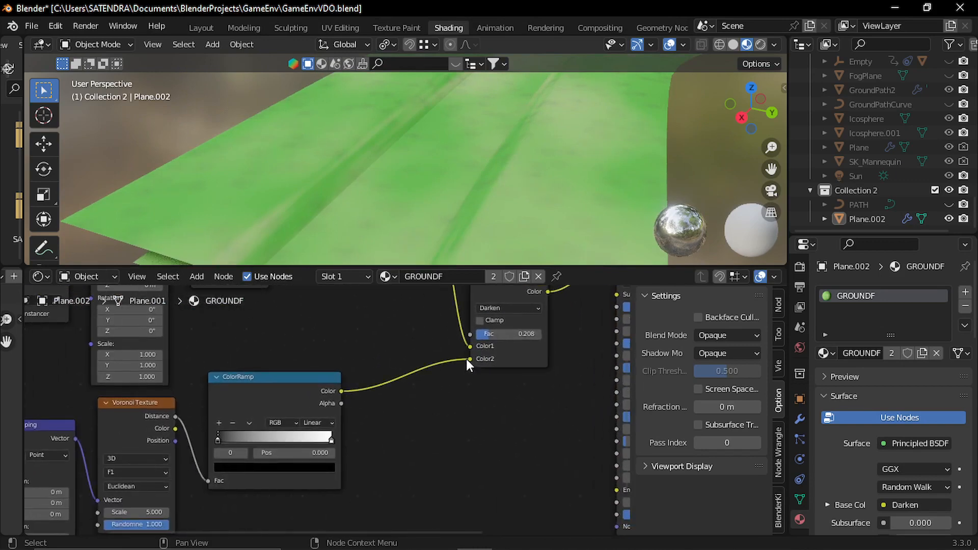
drag(465, 359, 469, 331)
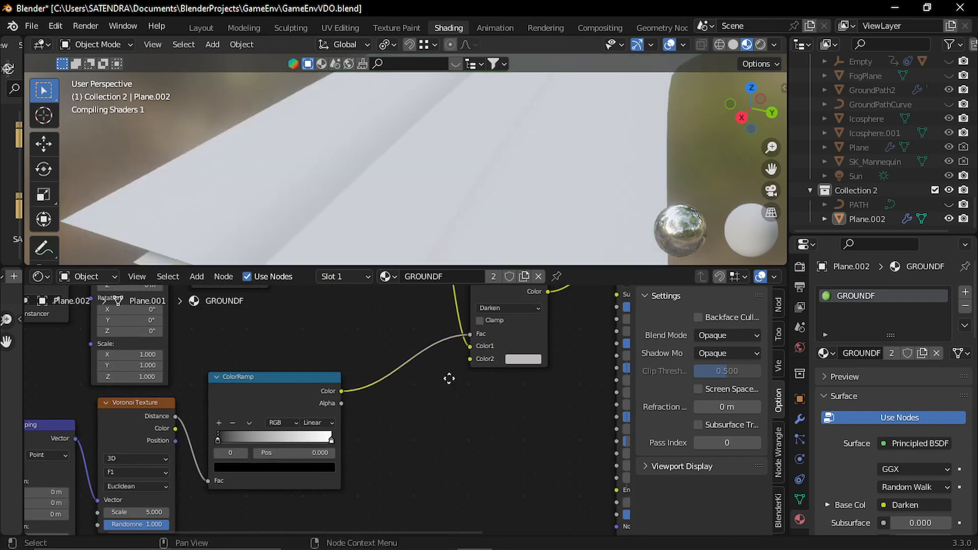
middle_drag(448, 378, 377, 432)
scroll(451, 426, up, 3)
middle_drag(472, 389, 402, 413)
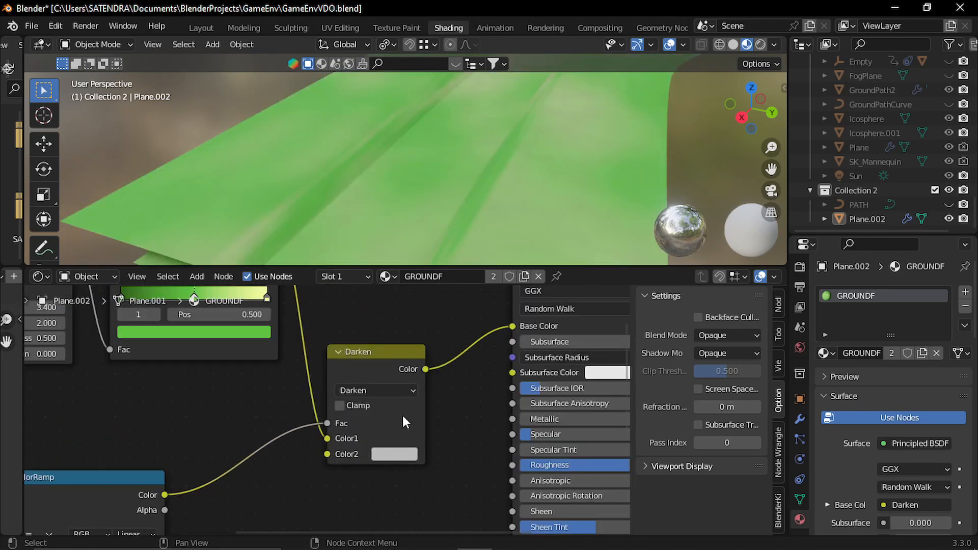
click(393, 453)
drag(491, 286, 492, 336)
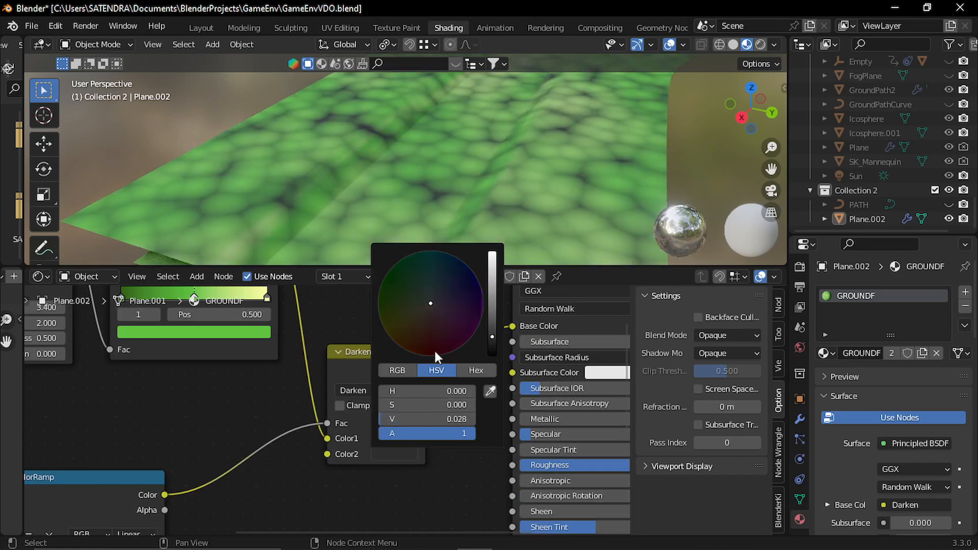
drag(430, 311, 389, 294)
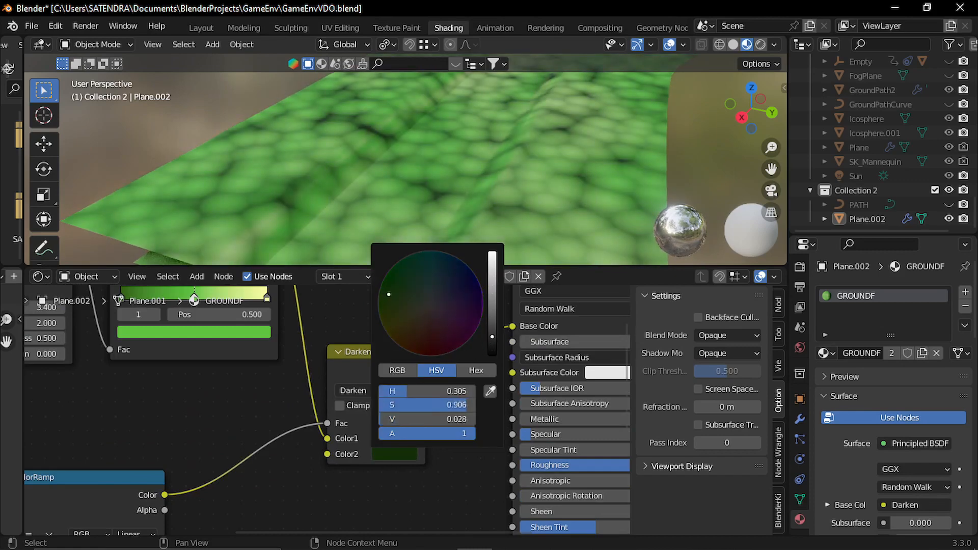
click(493, 319)
drag(493, 321, 492, 326)
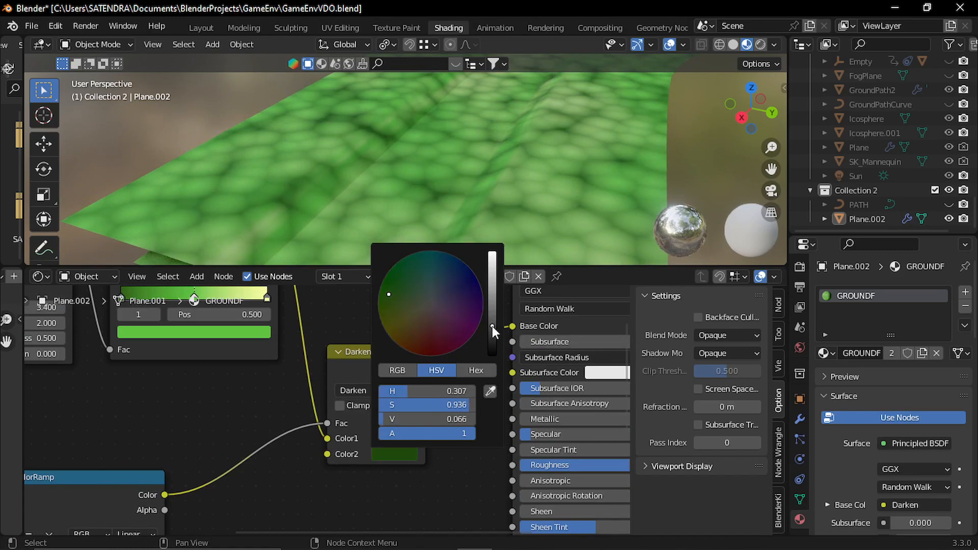
mouse_move(388, 296)
mouse_down()
mouse_move(407, 297)
mouse_move(402, 304)
mouse_up()
Step: Tighten the Voronoi's ColorRamp by moving its black stop to 0.168 and its white stop to 0.314
scroll(275, 424, down, 2)
middle_drag(275, 424, 525, 324)
scroll(342, 408, up, 3)
mouse_move(342, 408)
middle_down()
mouse_move(416, 376)
mouse_move(355, 400)
middle_up()
drag(492, 431, 381, 431)
click(373, 430)
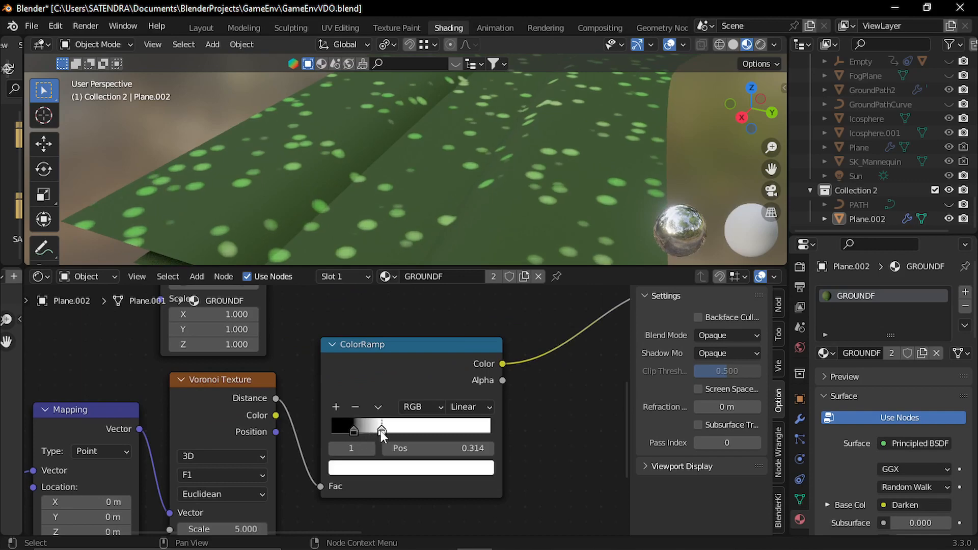
click(355, 431)
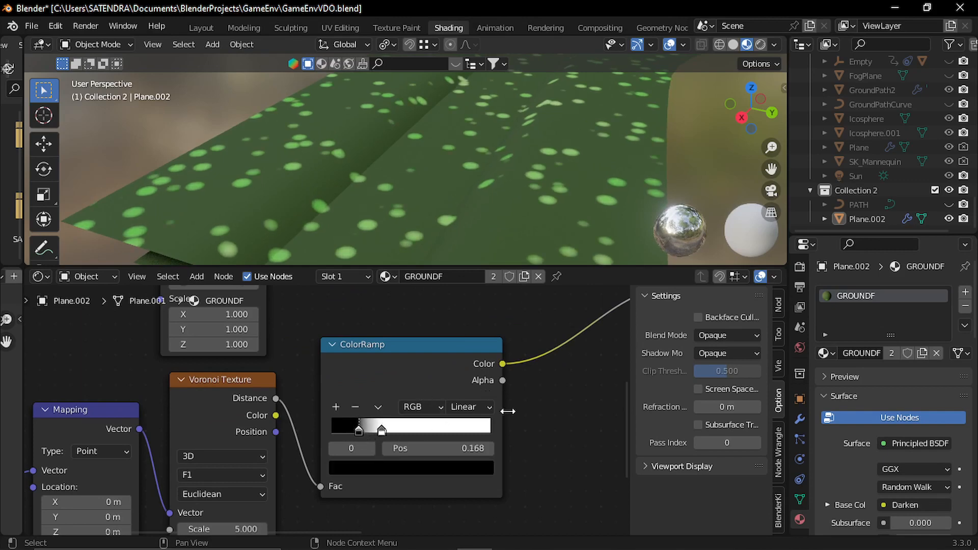
Step: Flip the Voronoi's ColorRamp and move its white and black stops close together near the start of the ramp to form small dark spots
middle_drag(435, 410, 413, 430)
click(355, 425)
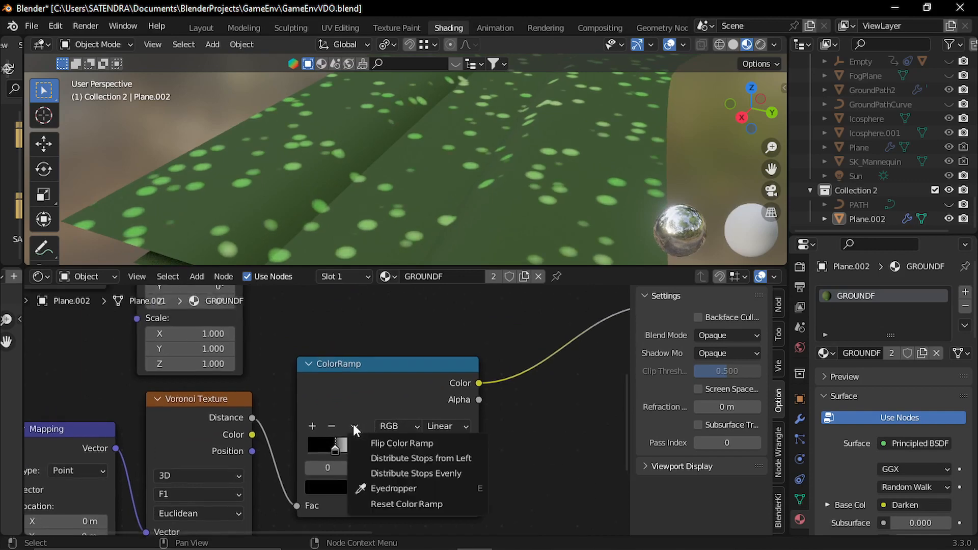
click(393, 441)
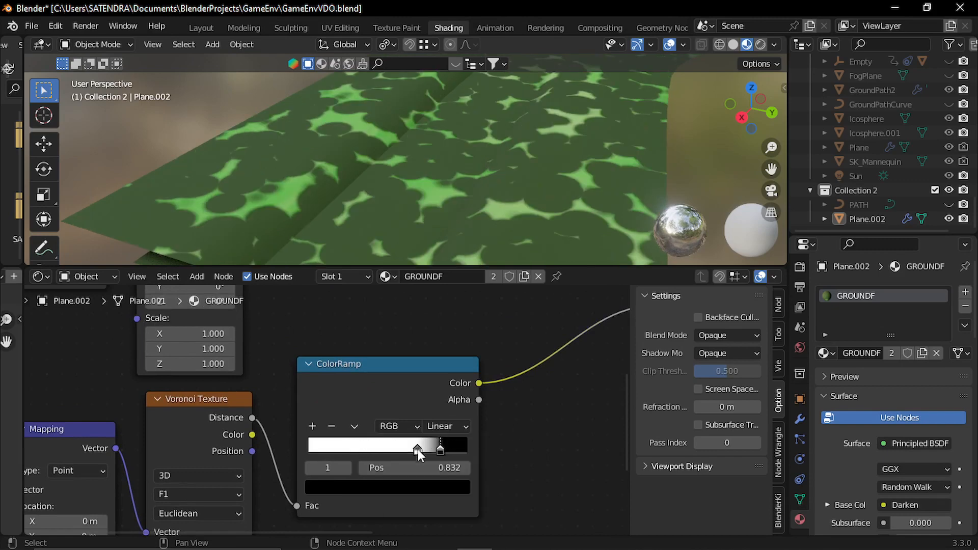
drag(418, 450, 305, 450)
drag(441, 450, 340, 448)
drag(318, 453, 333, 453)
key(g)
key(Escape)
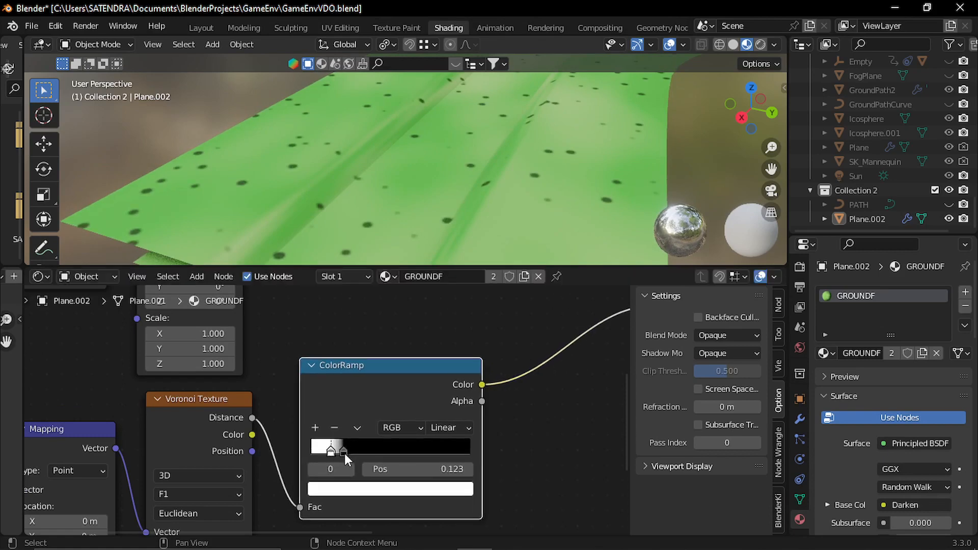
click(349, 451)
drag(328, 449, 334, 449)
Step: Enlarge the shader node editor slightly and switch the material slot of Plane.002 to WaterM
middle_drag(496, 414, 414, 432)
click(444, 430)
drag(455, 265, 468, 265)
mouse_move(545, 290)
mouse_down()
mouse_move(551, 253)
mouse_move(551, 278)
mouse_up()
drag(451, 264, 444, 266)
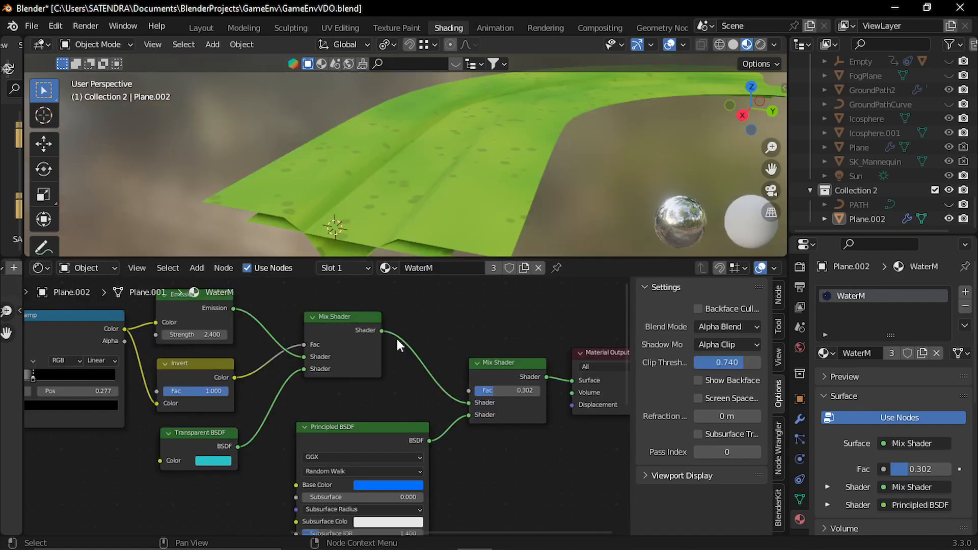
Step: Examine the WaterM branch that feeds Emission, Invert and Transparent BSDF from the Noise Texture and ColorRamp
scroll(392, 346, down, 1)
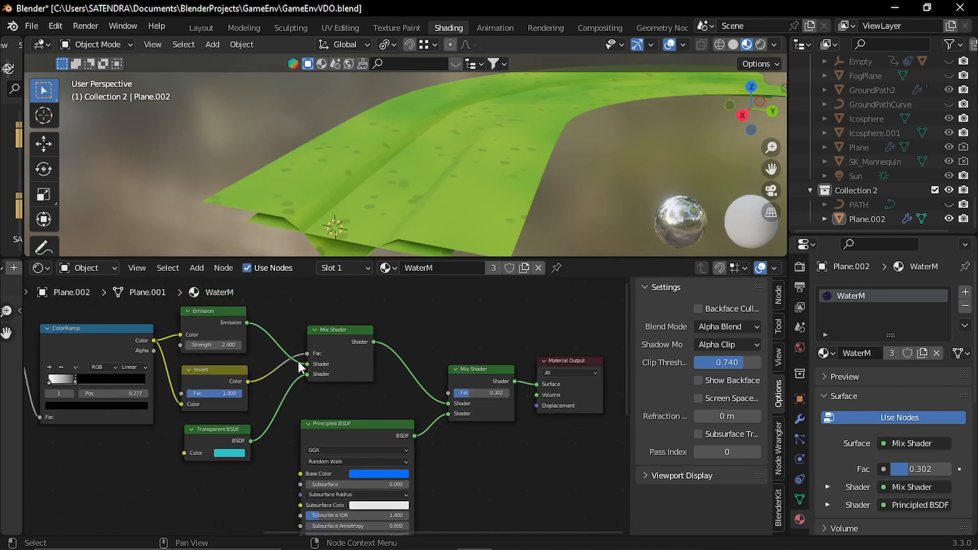
middle_drag(298, 362, 401, 380)
scroll(334, 385, up, 2)
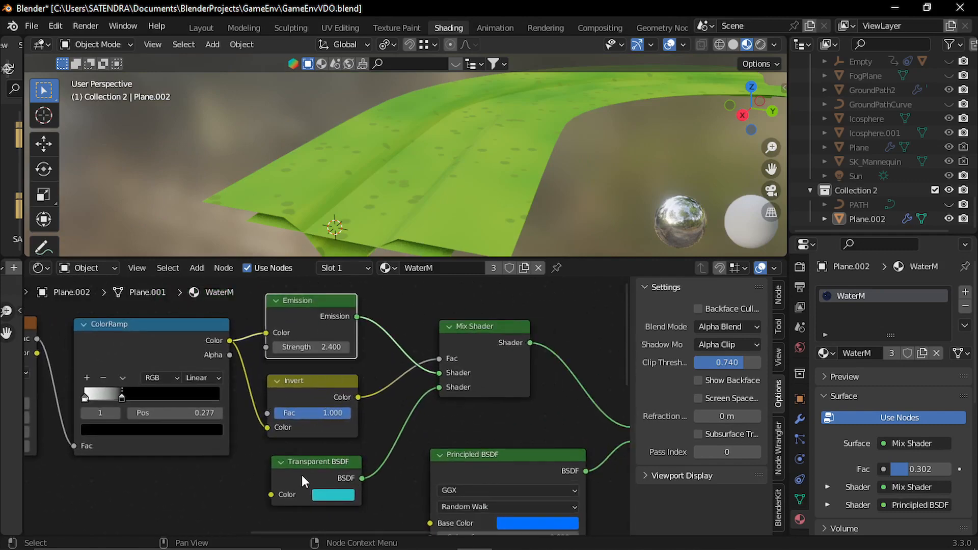
click(301, 475)
scroll(323, 404, down, 3)
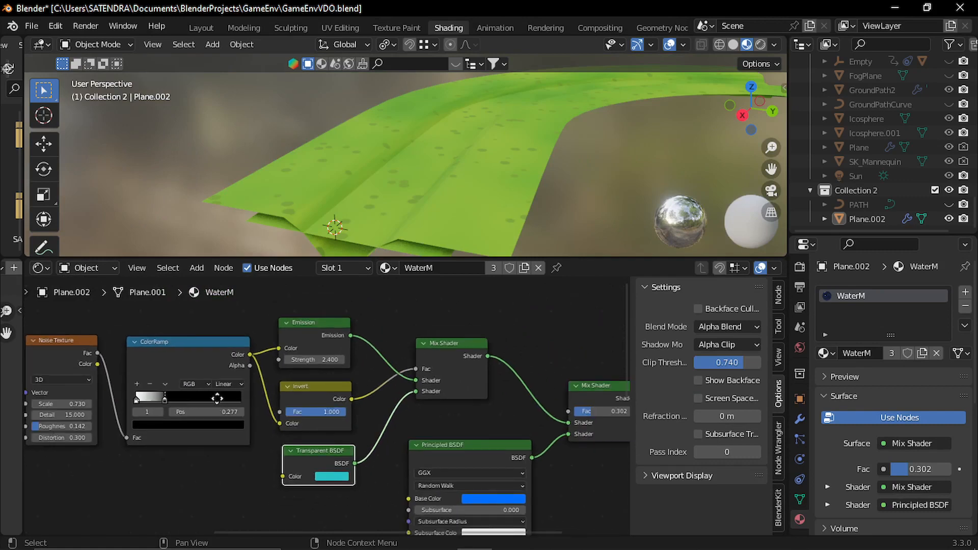
middle_drag(208, 391, 373, 391)
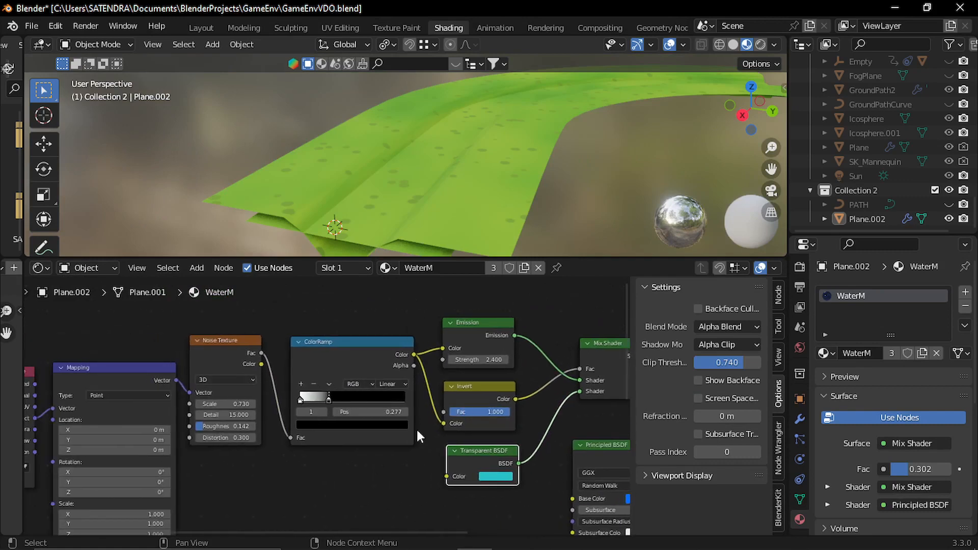
Step: Examine WaterM's second Noise Texture, ColorRamp and Bump chain that drives the Principled BSDF's Normal input
middle_drag(289, 461, 325, 401)
scroll(325, 401, down, 3)
middle_drag(413, 430, 441, 280)
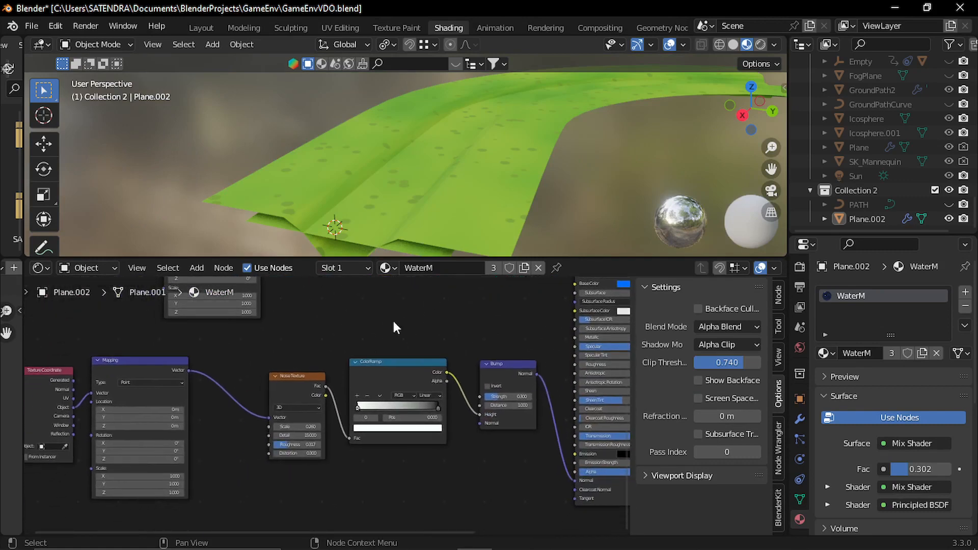
scroll(393, 327, up, 3)
drag(142, 360, 200, 360)
middle_drag(529, 415, 282, 408)
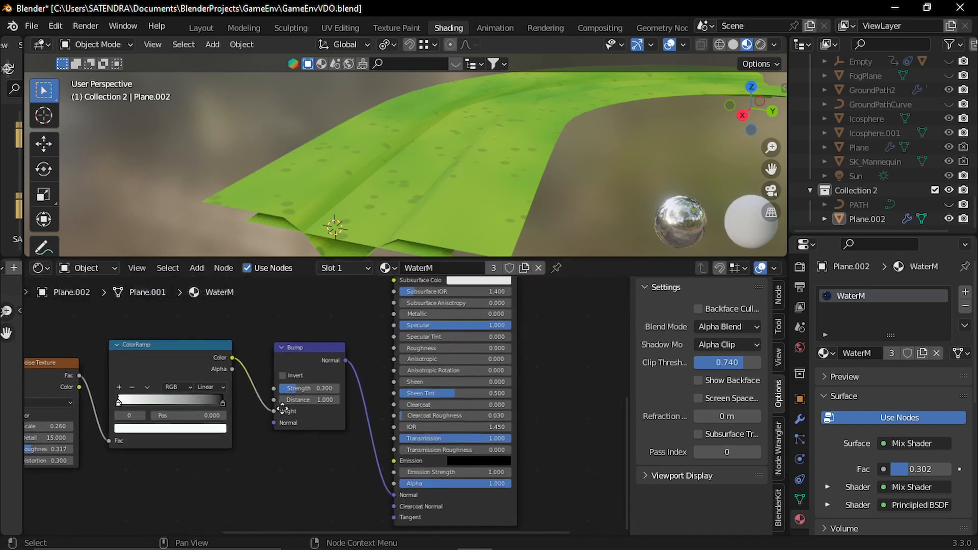
Step: Examine how WaterM's two Mix Shaders combine the branches into the Material Output, and review the whole node tree
middle_drag(476, 345, 391, 311)
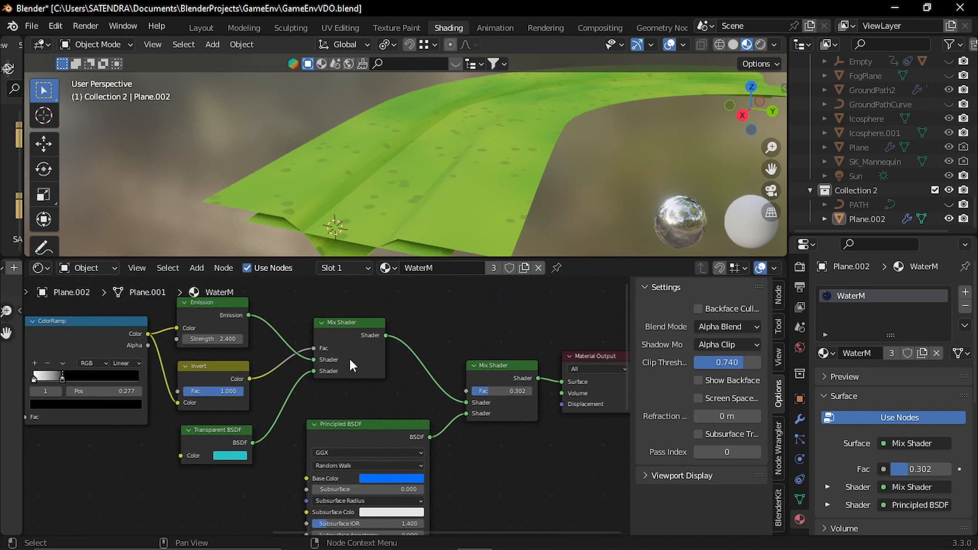
middle_drag(511, 393, 454, 388)
scroll(454, 388, up, 2)
drag(457, 360, 447, 359)
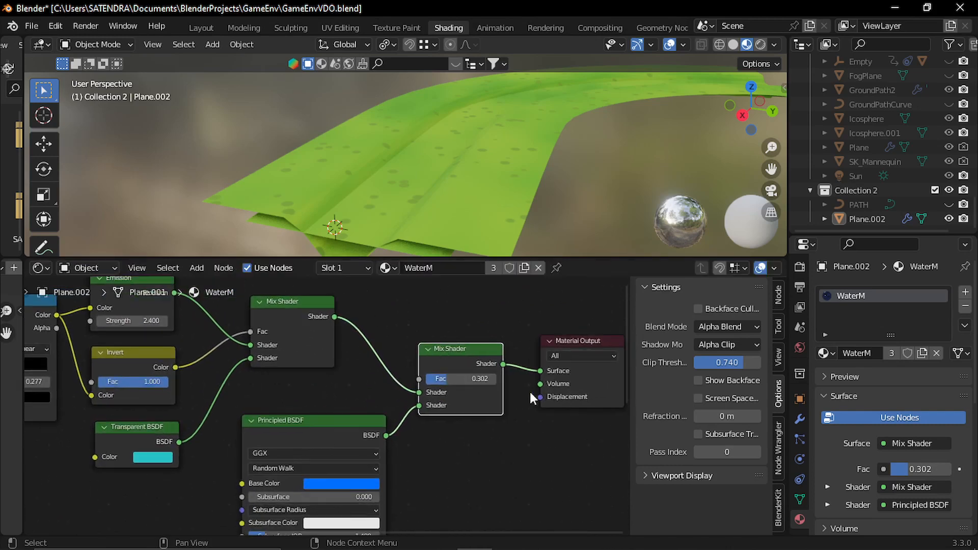
middle_drag(538, 397, 497, 401)
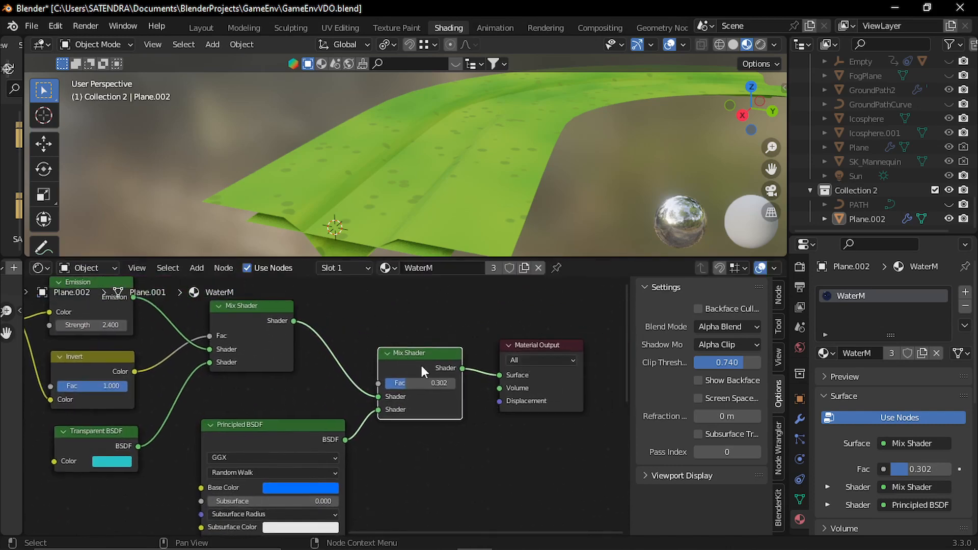
middle_drag(280, 405, 520, 384)
scroll(375, 404, down, 8)
scroll(426, 386, up, 2)
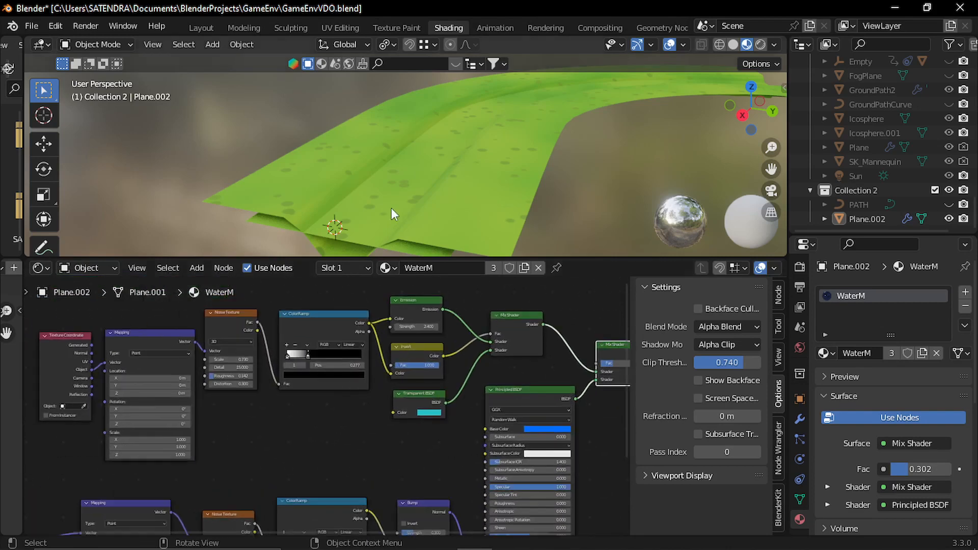
click(351, 413)
Step: Return to the Layout workspace and bring the Transform and Curve to Mesh nodes of the PATH geometry node tree into view
click(200, 26)
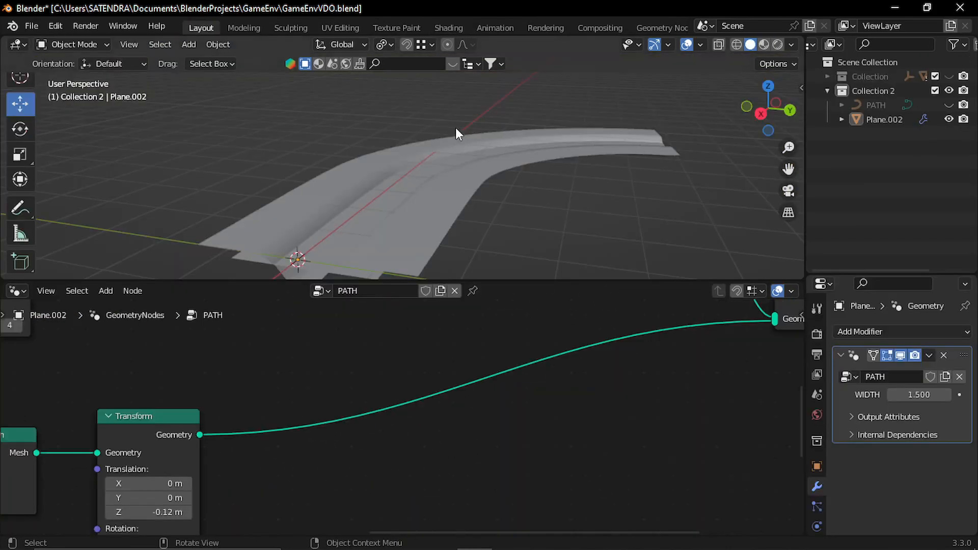
middle_drag(321, 351, 399, 378)
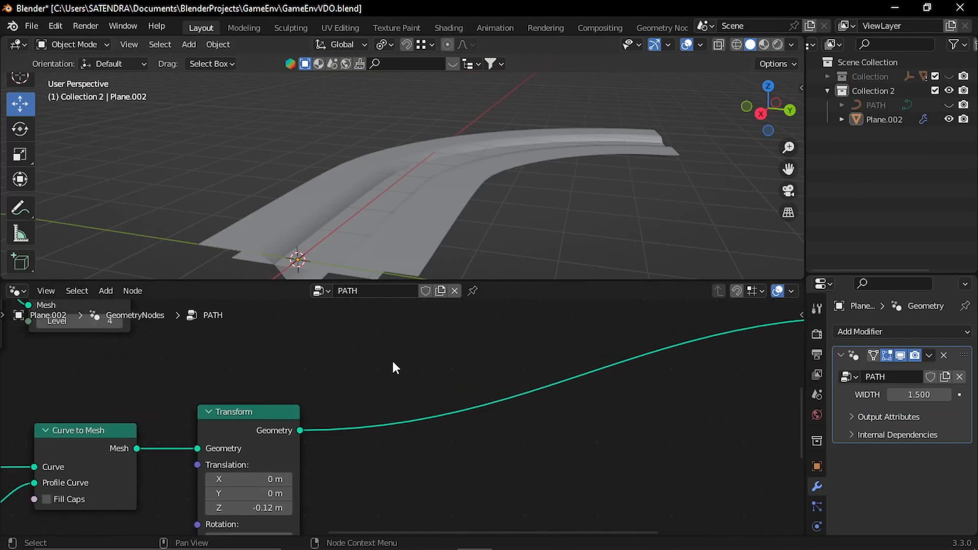
Step: Add a Set Material node after the Transform node and assign it the WaterM material
key(shift+a)
click(511, 240)
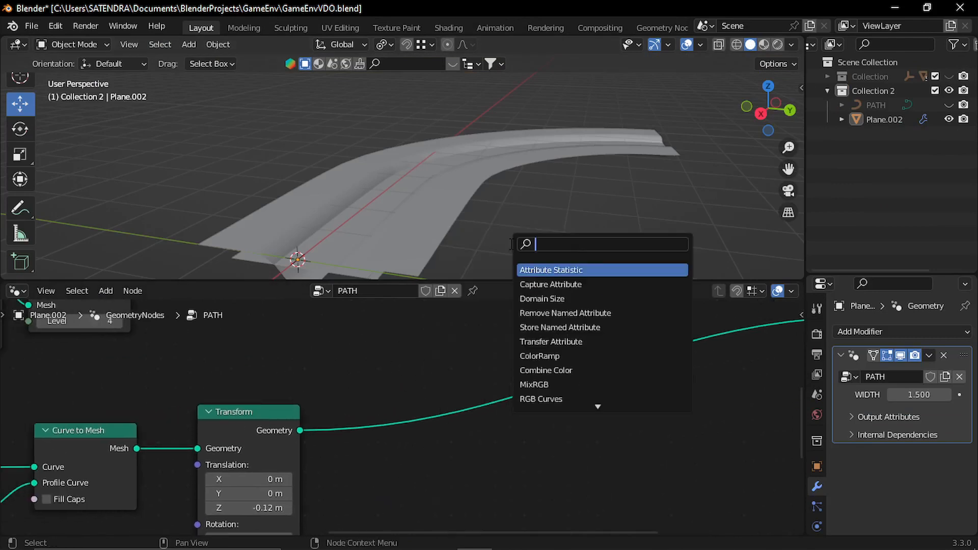
text(set)
click(540, 298)
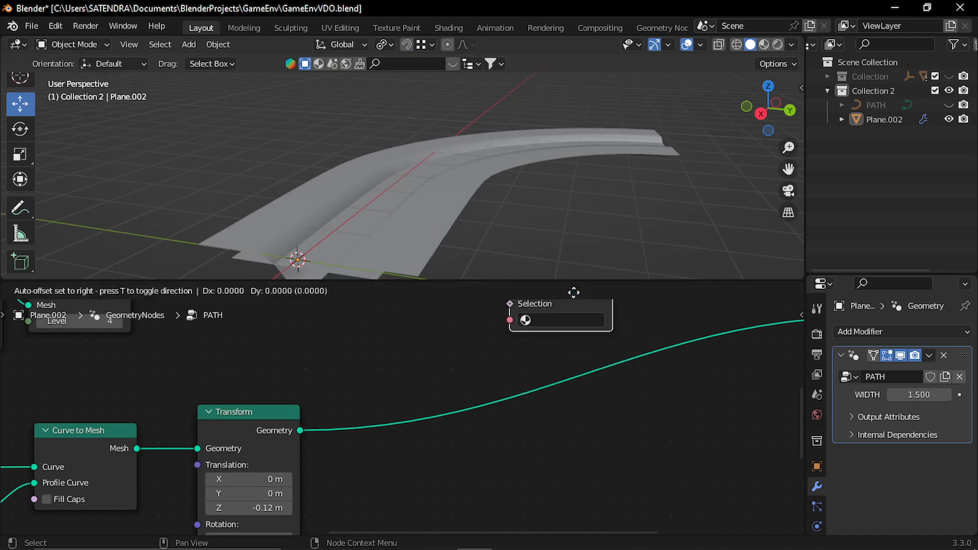
click(450, 410)
click(446, 436)
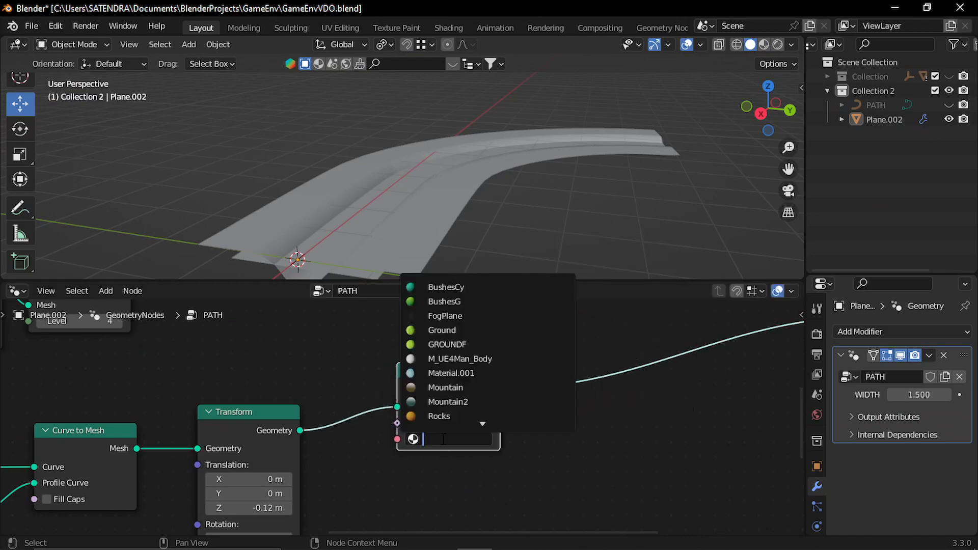
text(wate)
click(464, 288)
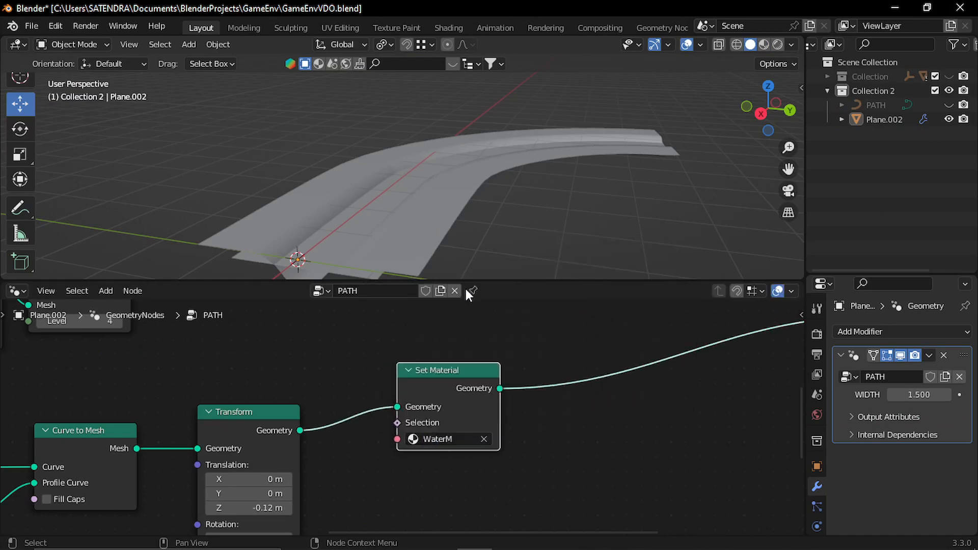
Step: Show the viewport in material preview and examine the water surface along the curved channel from several angles
click(764, 44)
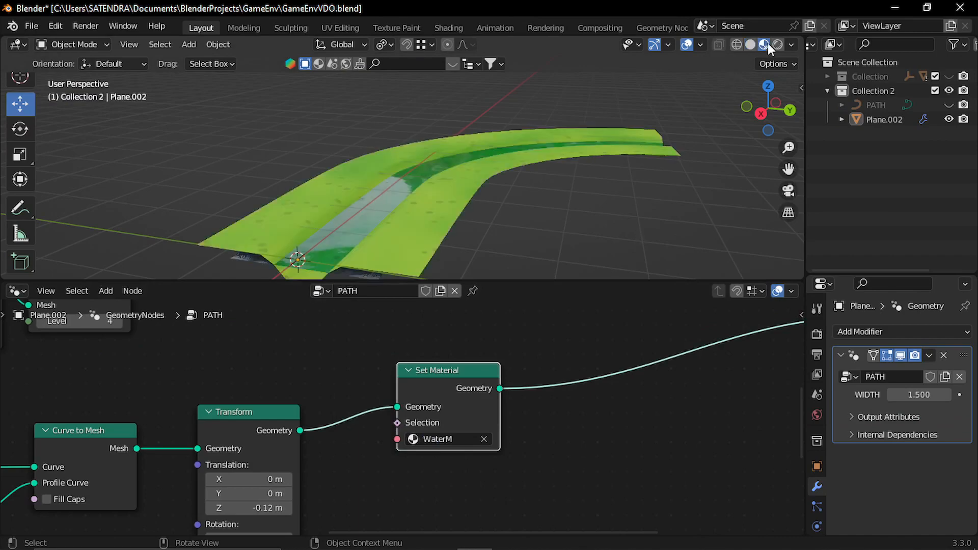
scroll(484, 185, up, 5)
middle_drag(449, 155, 497, 164)
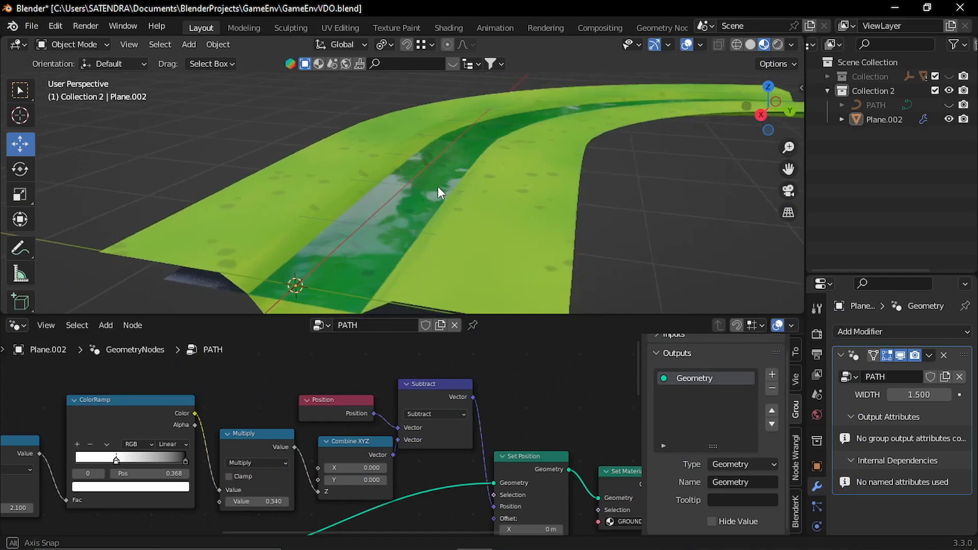
middle_drag(438, 187, 539, 206)
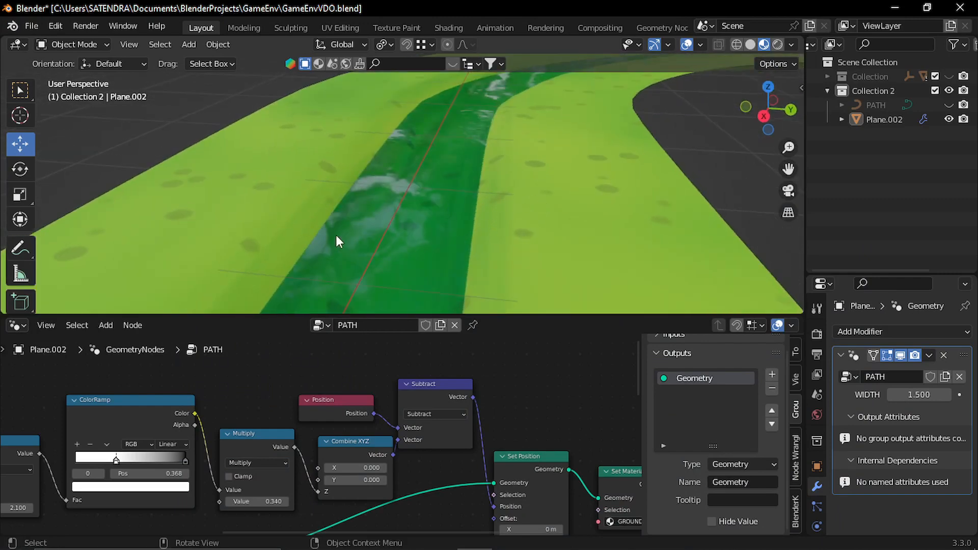
middle_drag(406, 261, 423, 251)
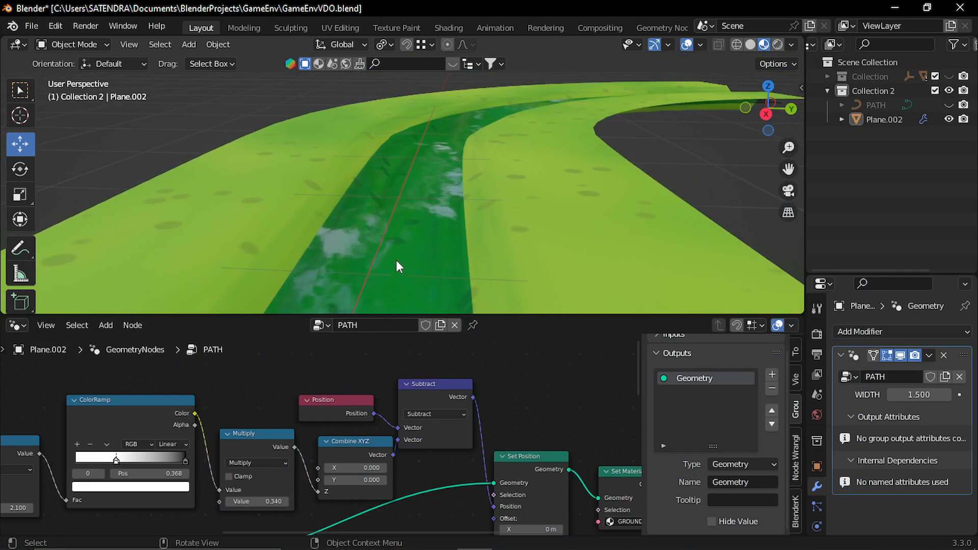
middle_drag(399, 271, 380, 272)
middle_drag(436, 229, 438, 250)
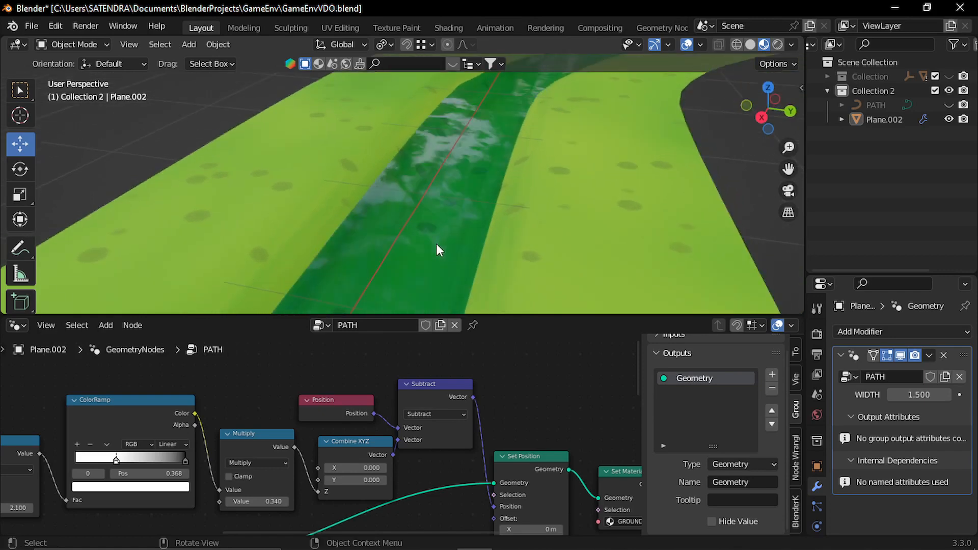
mouse_move(450, 208)
middle_down()
mouse_move(466, 188)
mouse_move(450, 200)
middle_up()
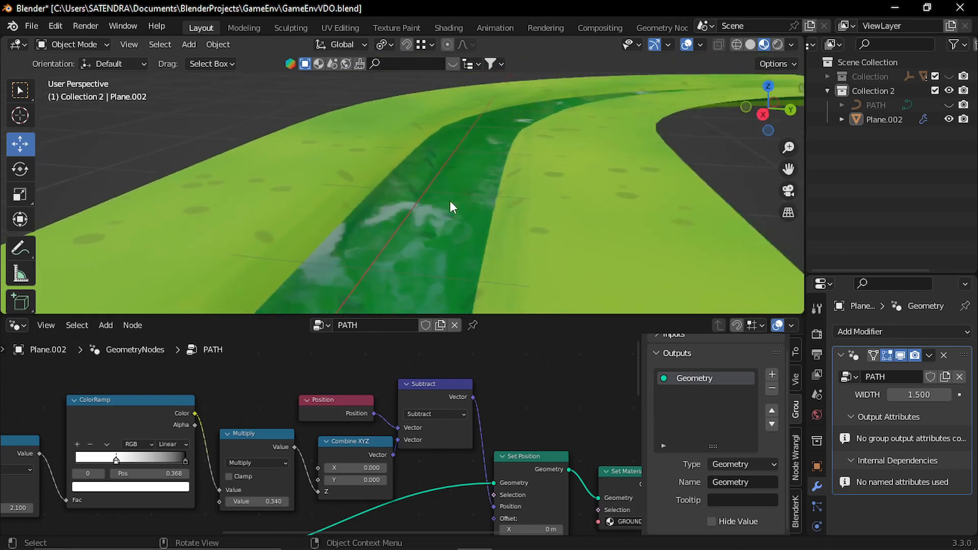
Step: Duplicate the 0.340 Multiply node, place the copy above the original, and feed it the ColorRamp's Color output
mouse_move(303, 386)
middle_down()
mouse_move(356, 376)
mouse_move(291, 392)
middle_up()
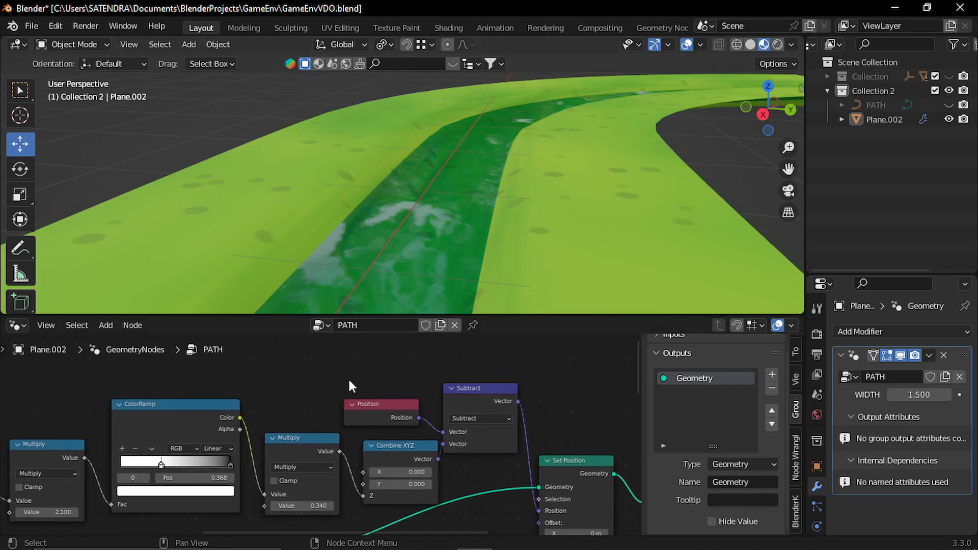
middle_drag(348, 378, 354, 388)
middle_drag(447, 384, 490, 413)
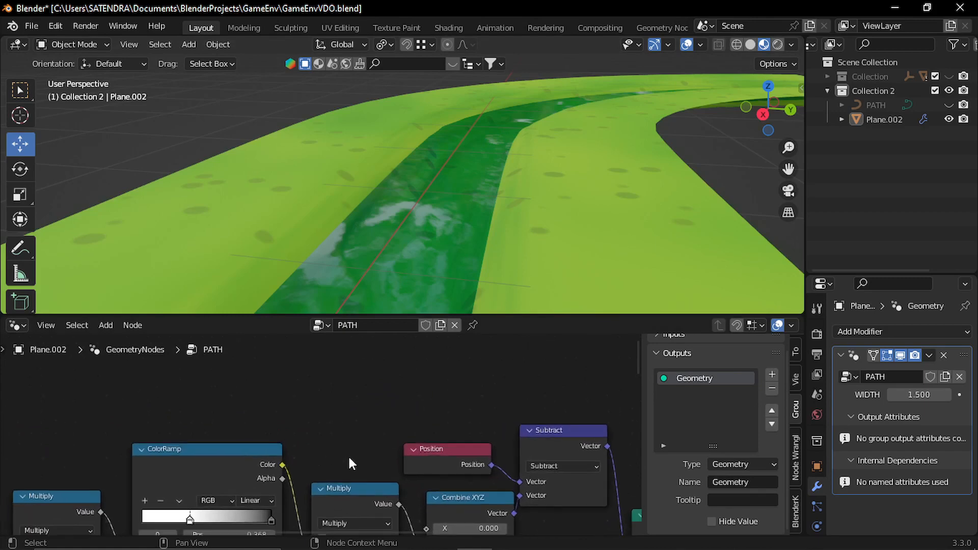
middle_drag(347, 454, 484, 390)
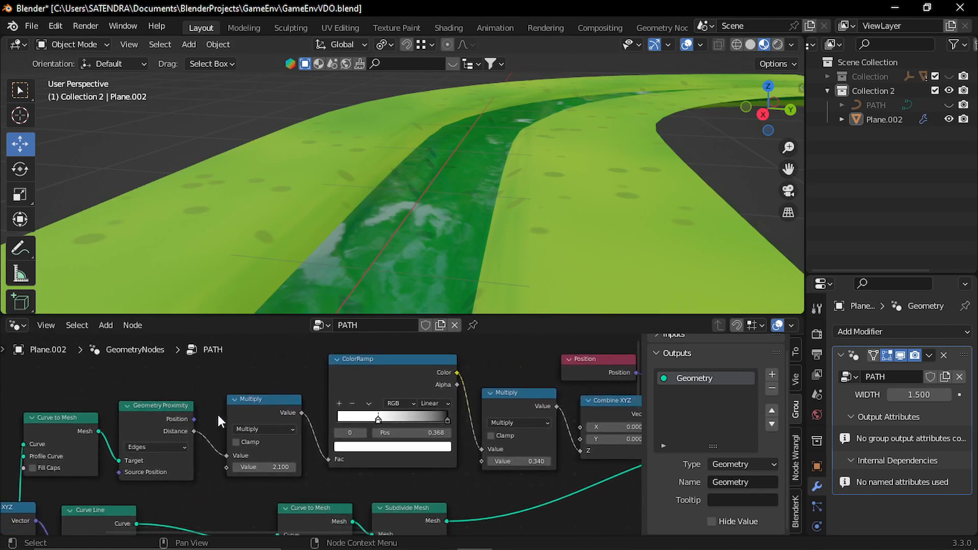
middle_drag(263, 414, 104, 449)
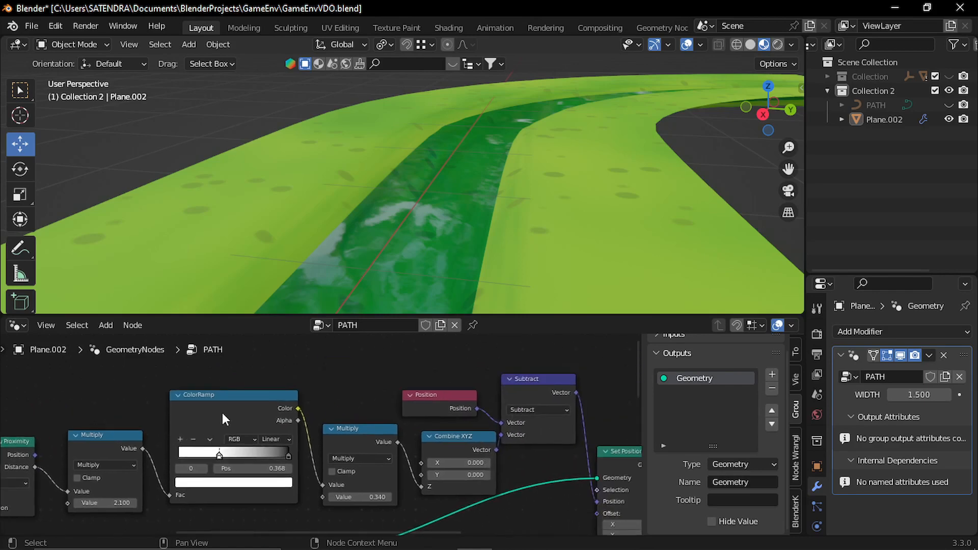
scroll(391, 453, up, 2)
middle_drag(392, 454, 330, 456)
click(303, 458)
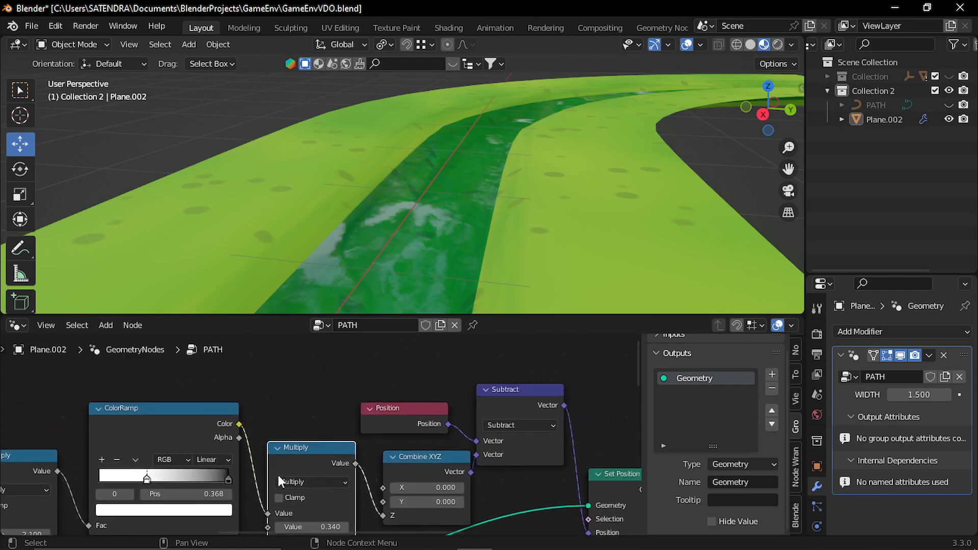
key(shift+d)
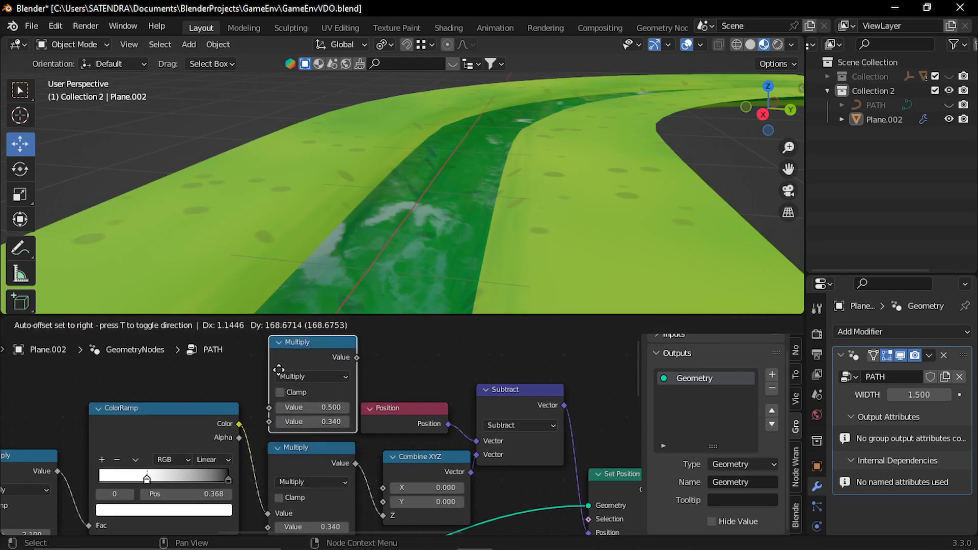
click(279, 369)
middle_drag(279, 370, 272, 414)
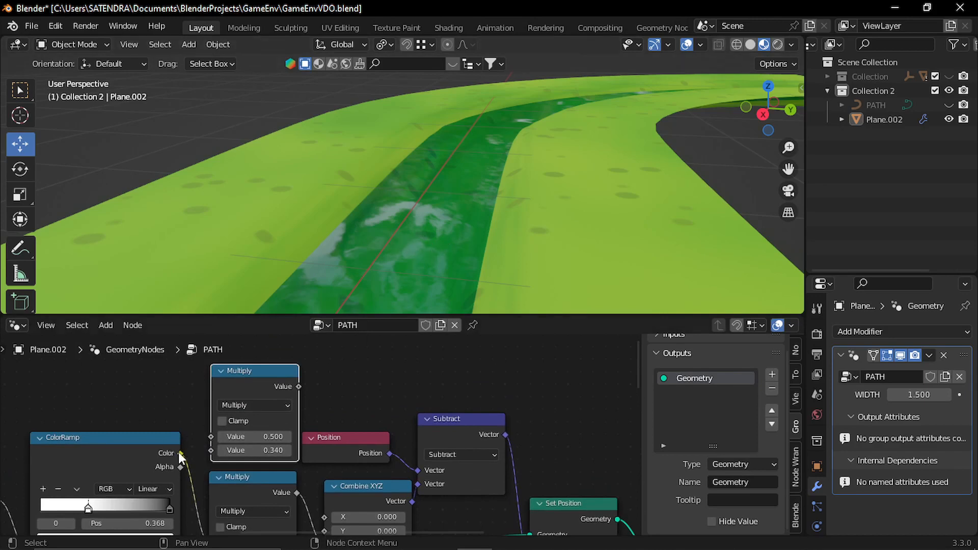
drag(180, 453, 211, 436)
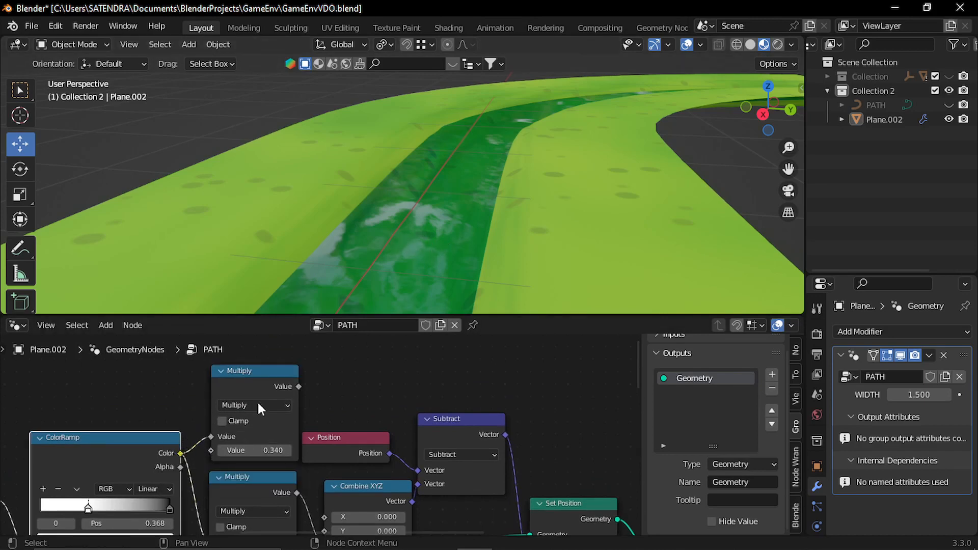
Step: Connect the duplicated Multiply node's Value to a new socket on the Group Output node
scroll(324, 392, down, 1)
middle_drag(325, 392, 214, 393)
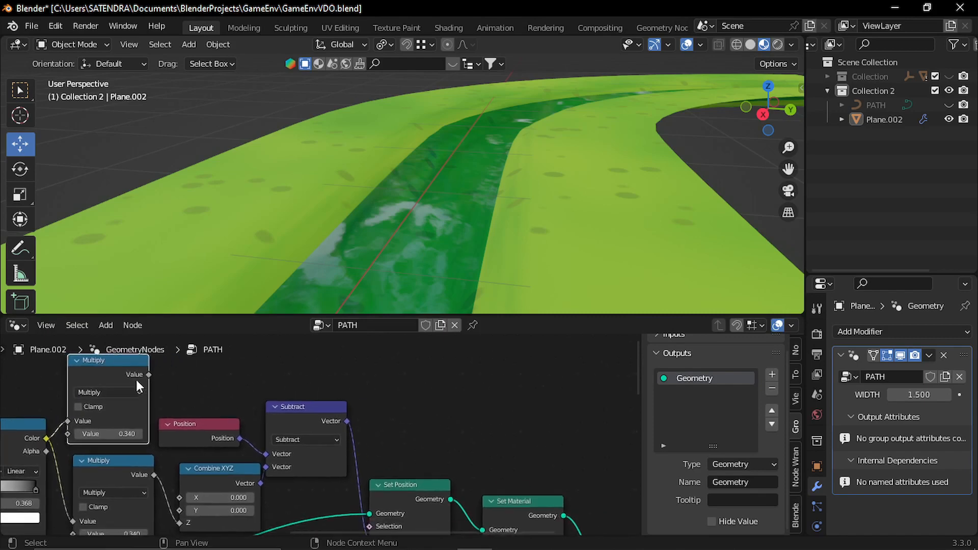
drag(144, 374, 493, 465)
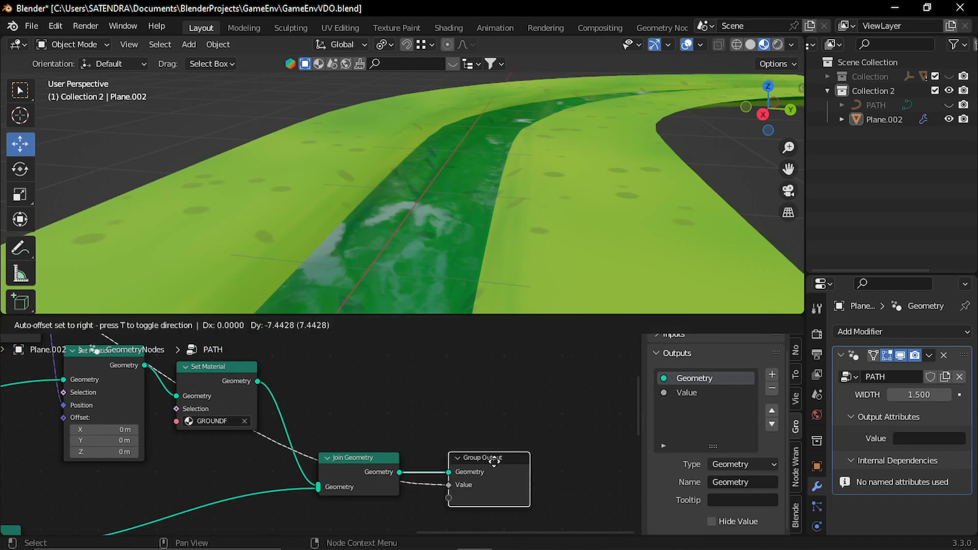
Step: Change the new Value group output to type Color, name it UNDERWATER, and copy that name
scroll(725, 427, up, 1)
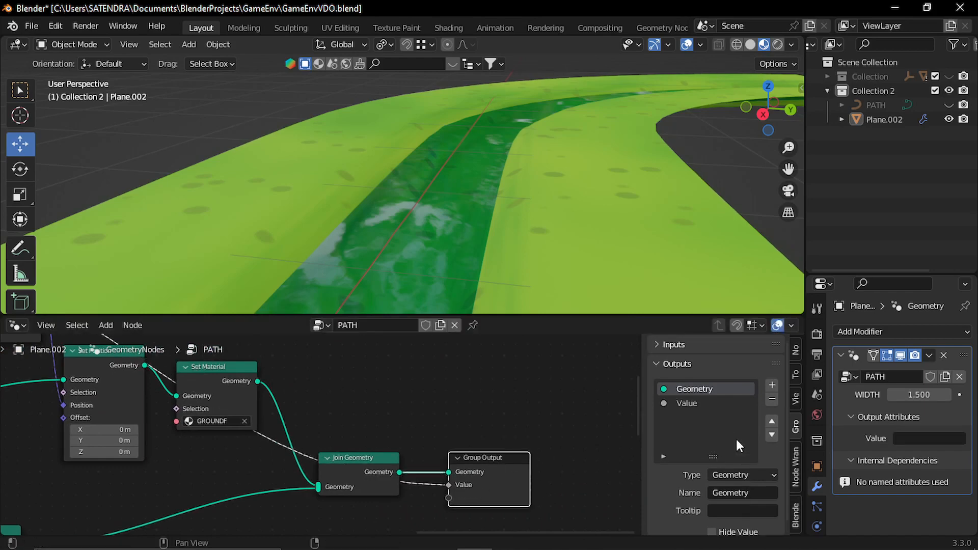
click(695, 401)
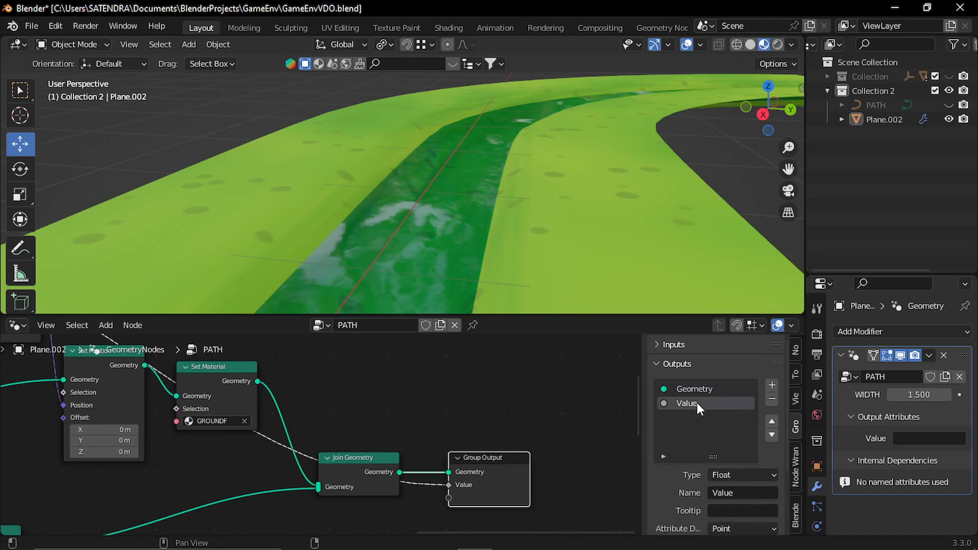
click(745, 477)
click(751, 317)
click(744, 492)
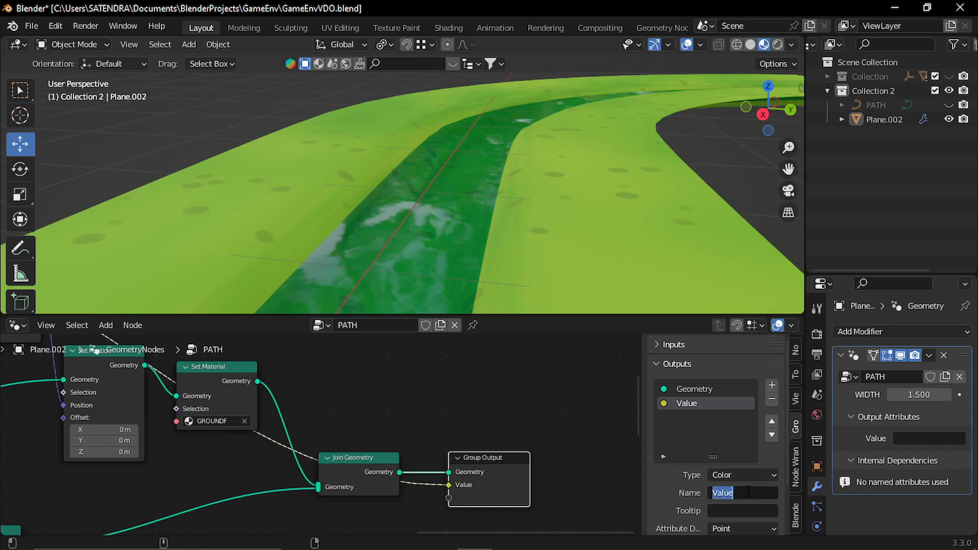
text(UNDERWATER)
drag(766, 493, 703, 493)
key(ctrl+c)
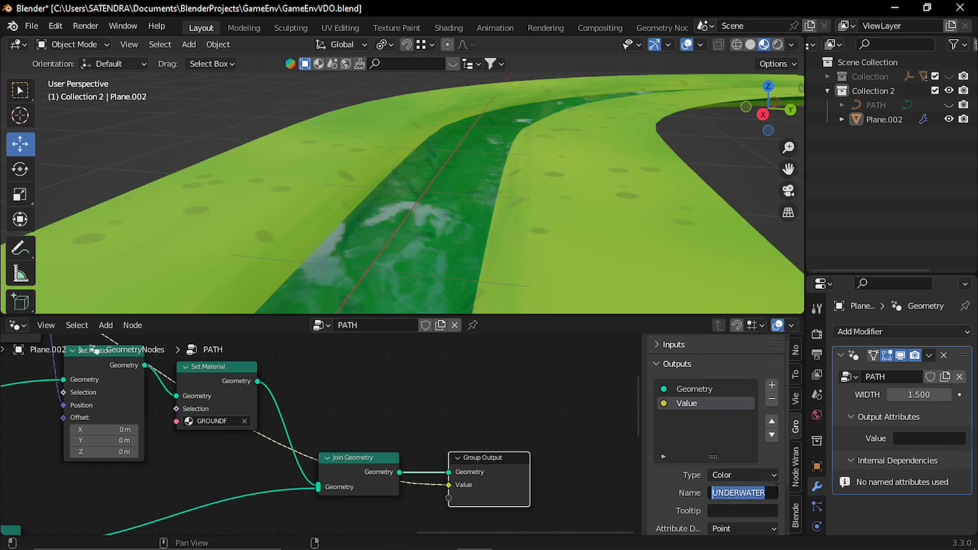
key(Return)
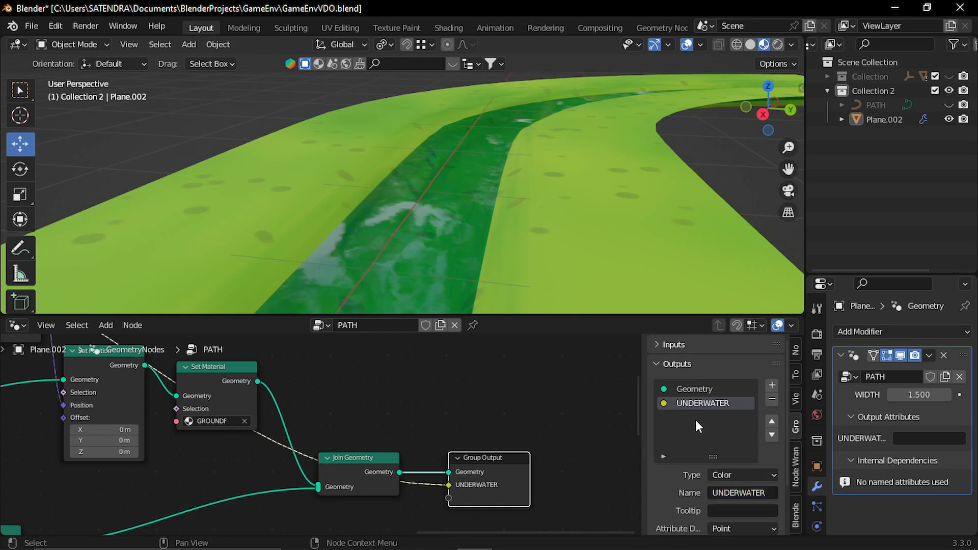
Step: Set the output attribute name to UNDERWATER in the Geometry Nodes modifier, using the copied name
click(907, 436)
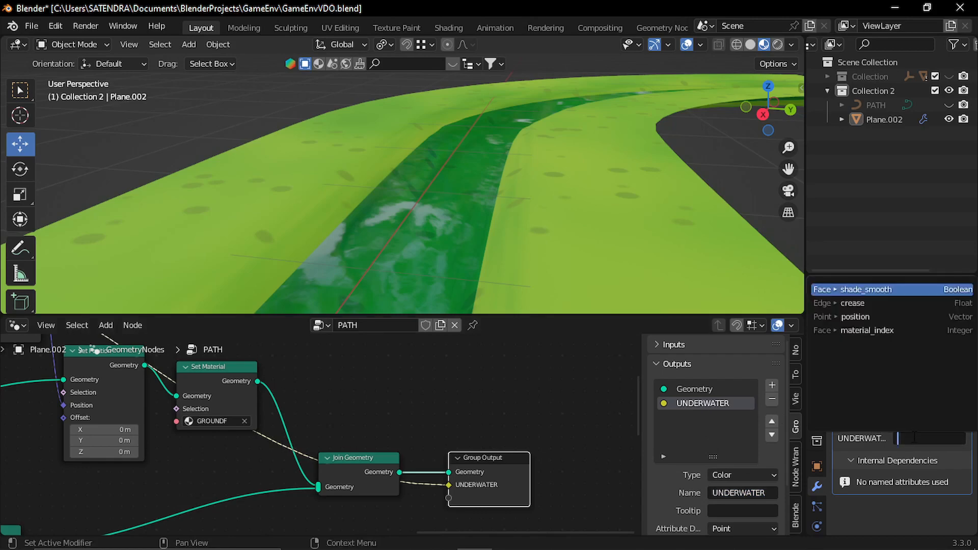
key(ctrl+v)
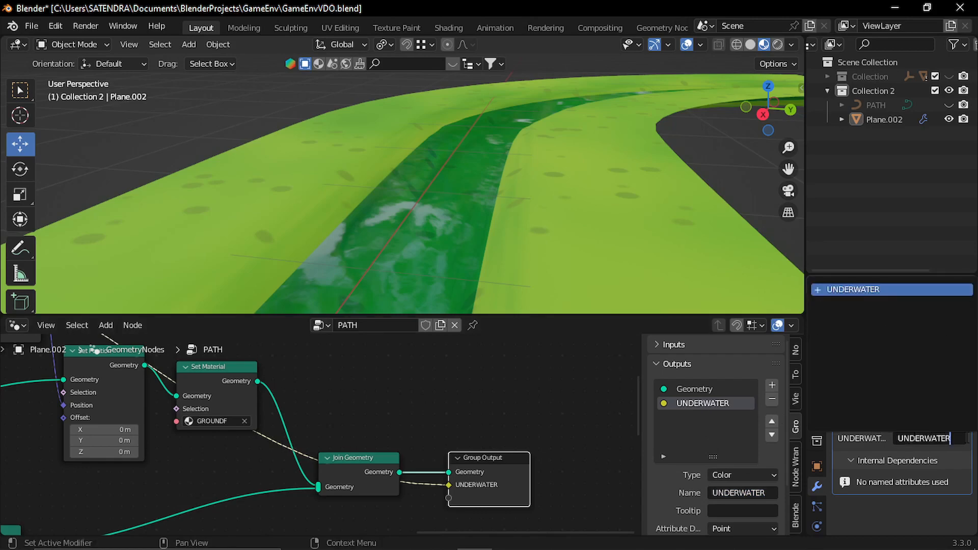
key(Return)
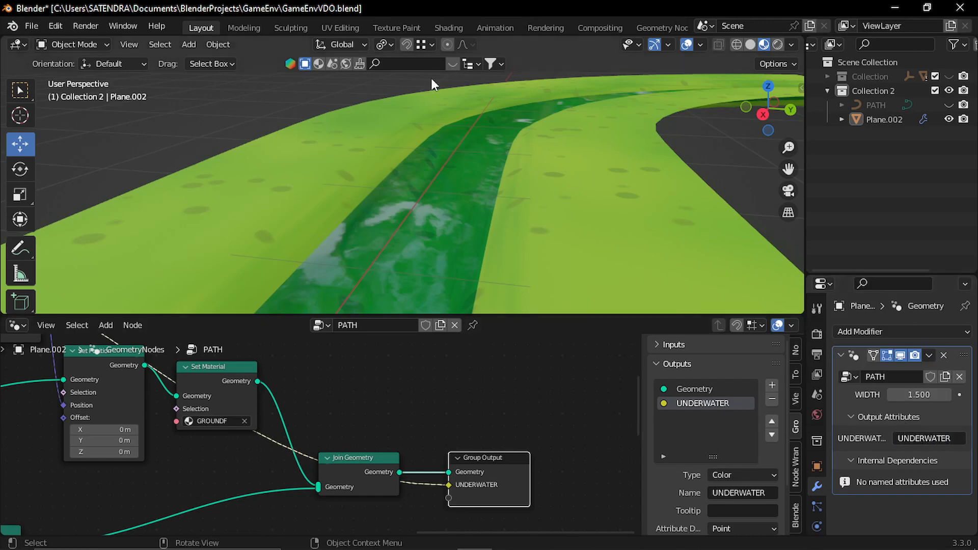
Step: Switch to the Shading workspace and add a second Principled BSDF node above the GROUNDF material's existing nodes
click(458, 28)
middle_drag(405, 320, 507, 296)
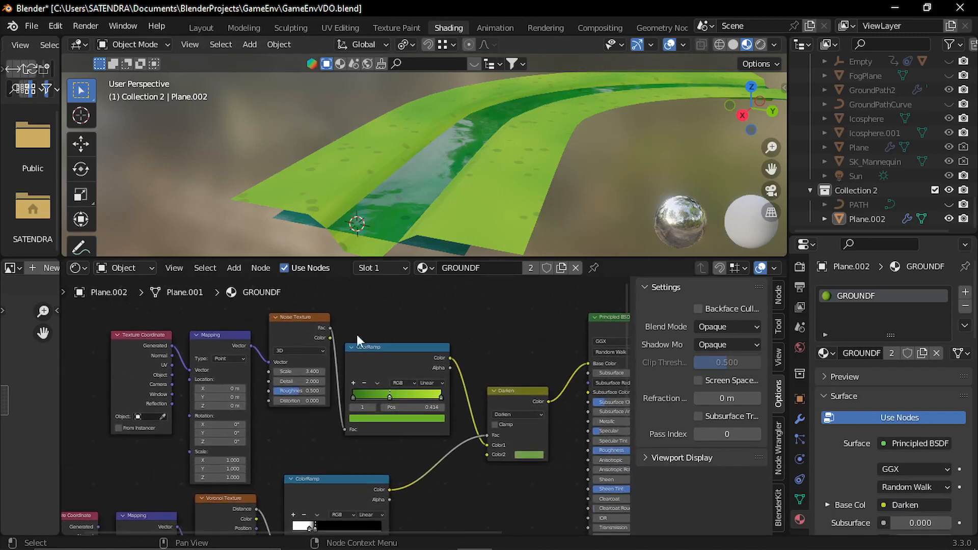
middle_drag(412, 378, 328, 432)
scroll(348, 387, up, 2)
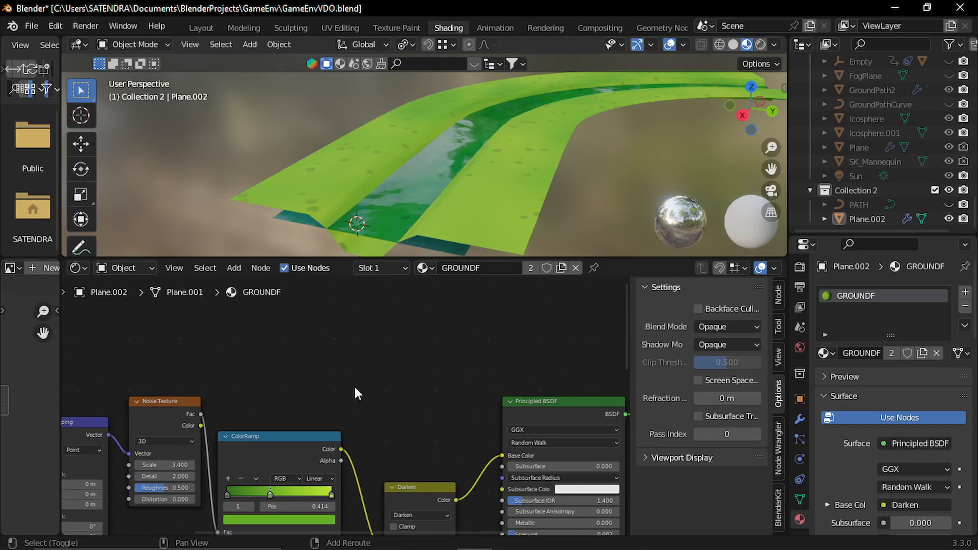
key(shift+a)
click(325, 379)
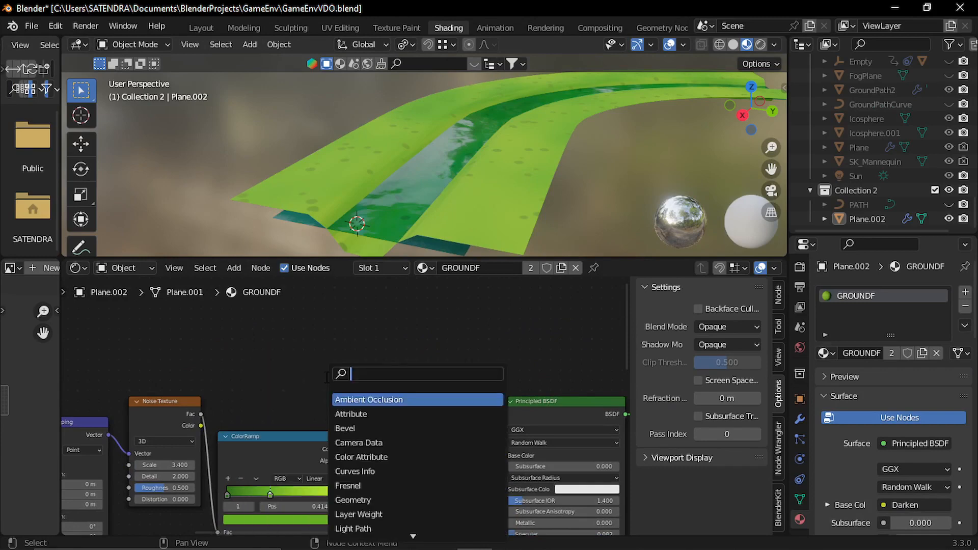
text(pri)
key(Return)
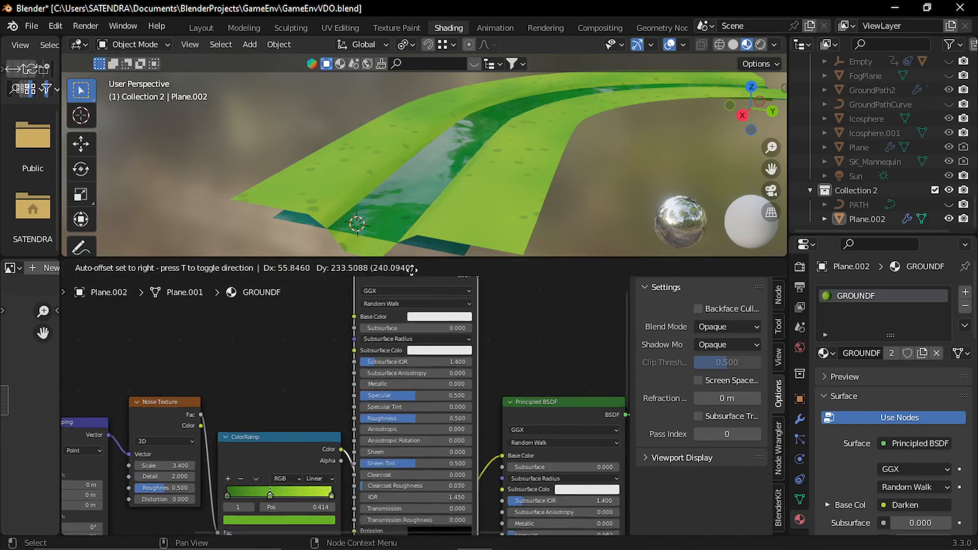
click(464, 341)
Step: Give the new Principled BSDF a dark brown base color, with specular about 0.141 and roughness about 0.832
click(463, 341)
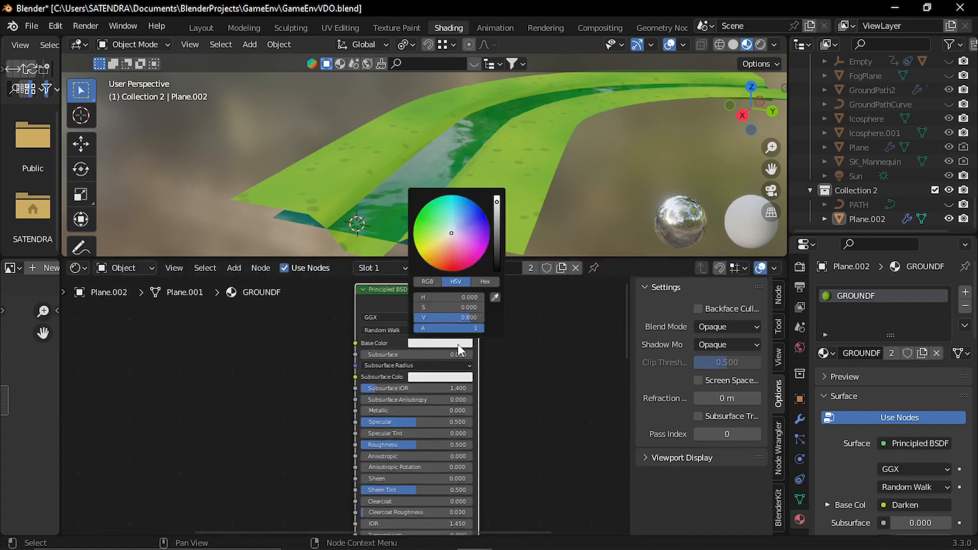
click(431, 263)
drag(494, 215, 497, 247)
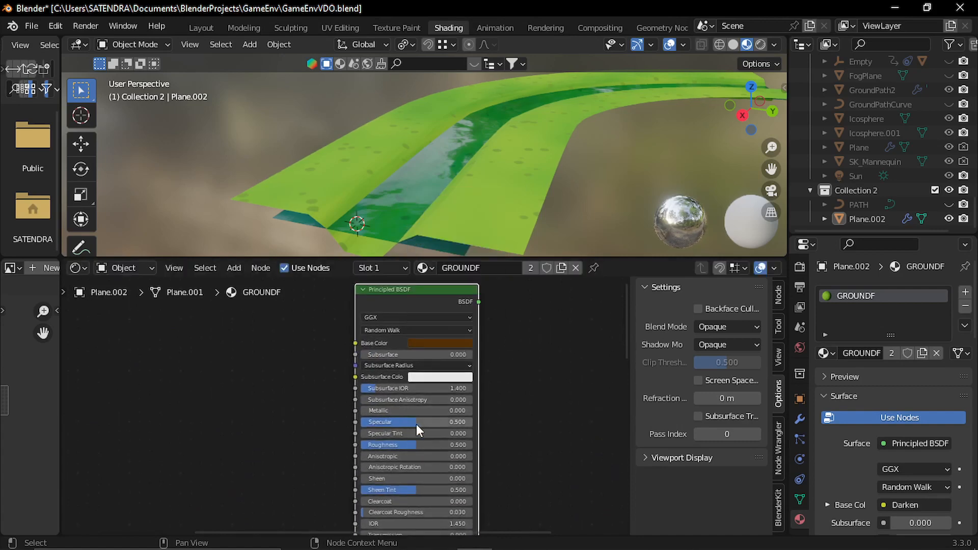
drag(416, 423, 554, 452)
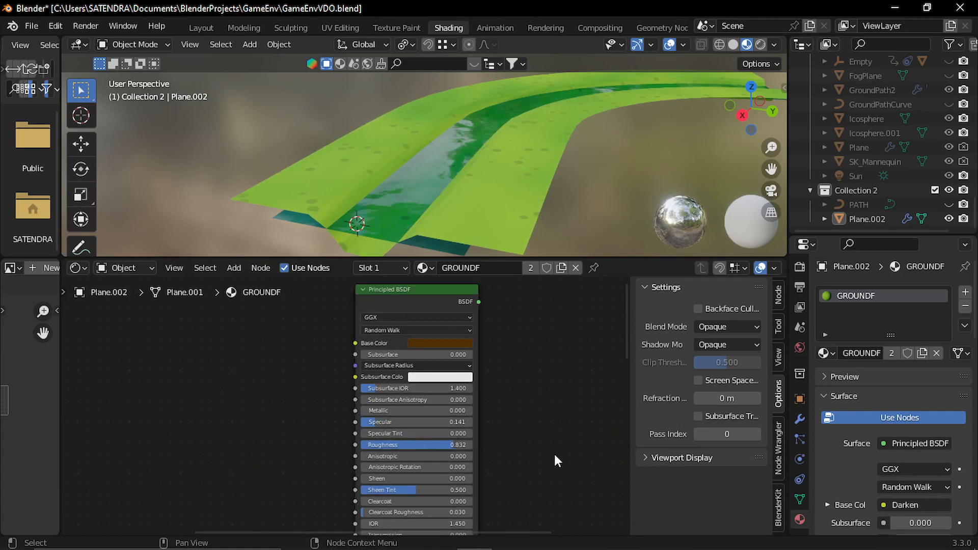
Step: Collapse the dark brown Principled BSDF node and place it above the material's original Principled BSDF
scroll(390, 343, down, 2)
click(359, 321)
drag(396, 329, 443, 460)
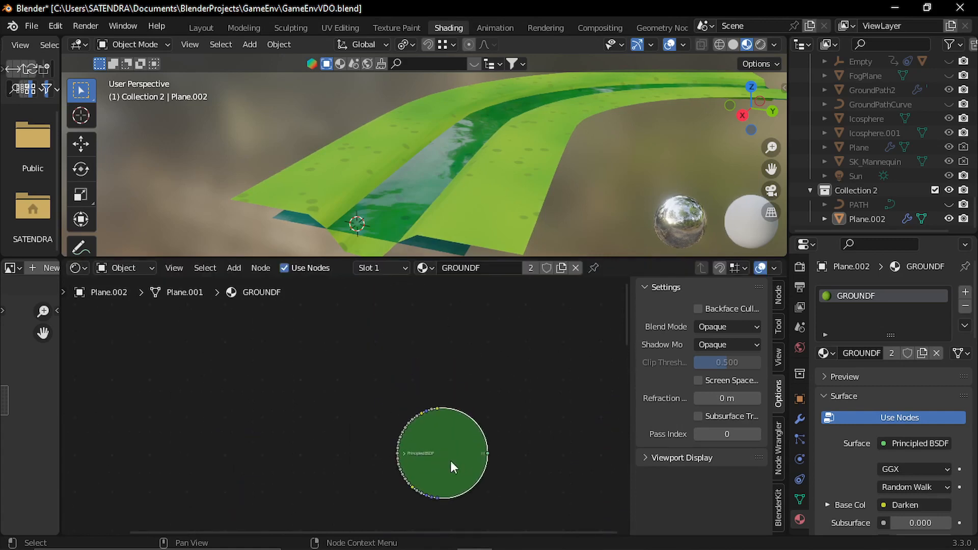
middle_drag(528, 458, 515, 346)
scroll(488, 419, up, 2)
middle_drag(488, 419, 405, 392)
drag(383, 343, 387, 370)
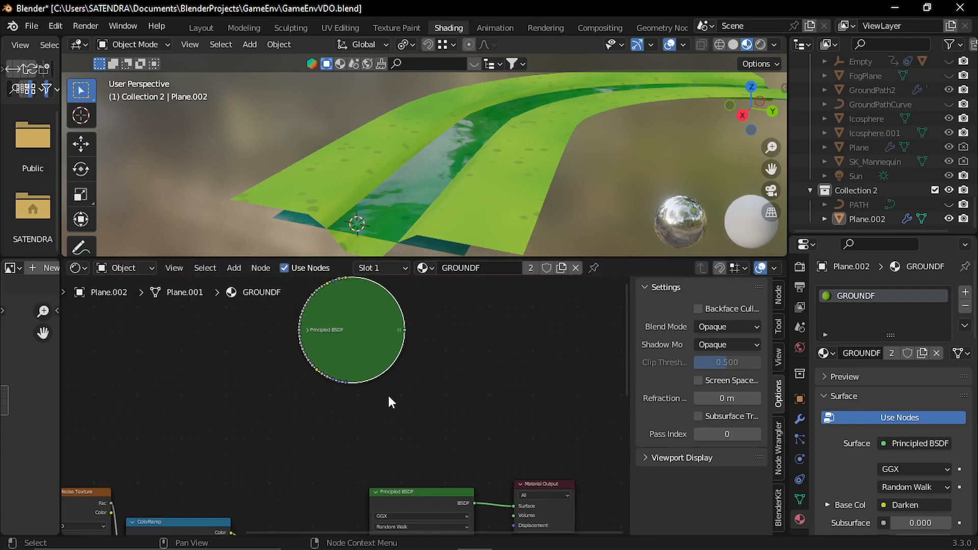
Step: Add an Attribute node beside the collapsed Principled BSDF and set its name to UNDERWATER
middle_drag(419, 440, 490, 455)
click(380, 444)
key(shift+a)
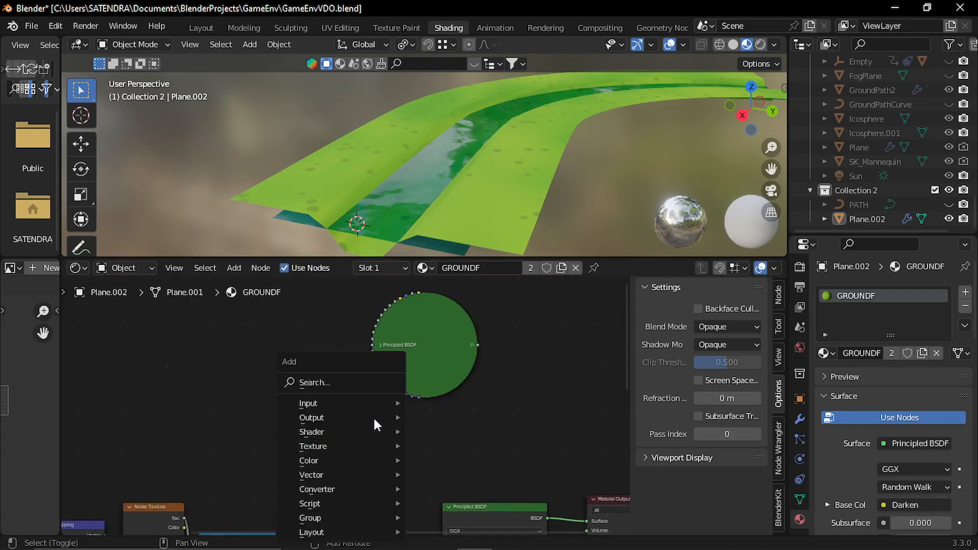
click(337, 382)
text(att)
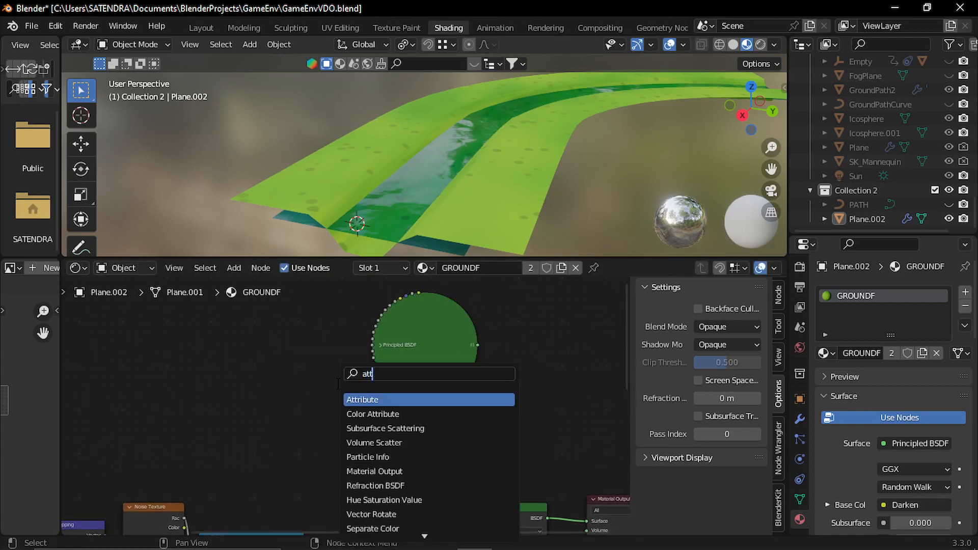
key(Return)
click(316, 435)
scroll(316, 438, up, 4)
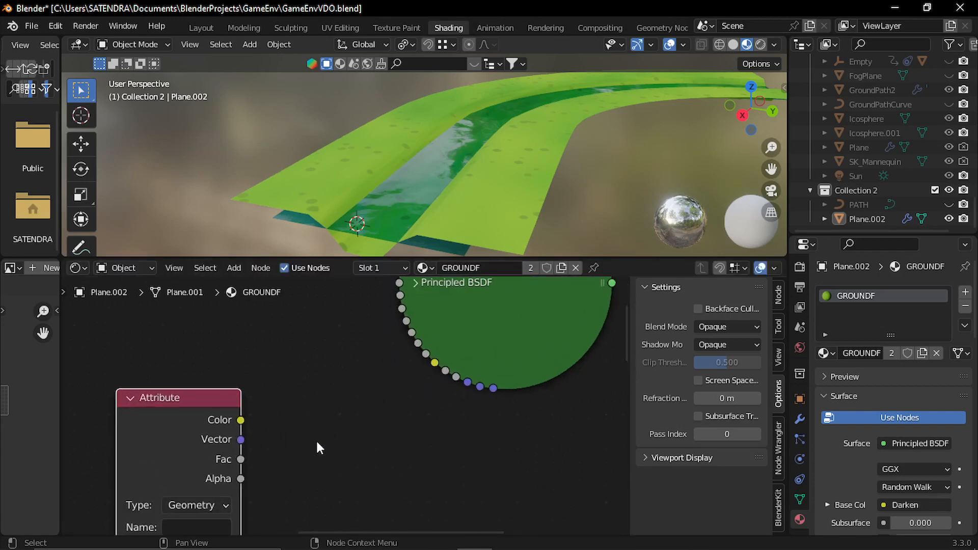
click(257, 480)
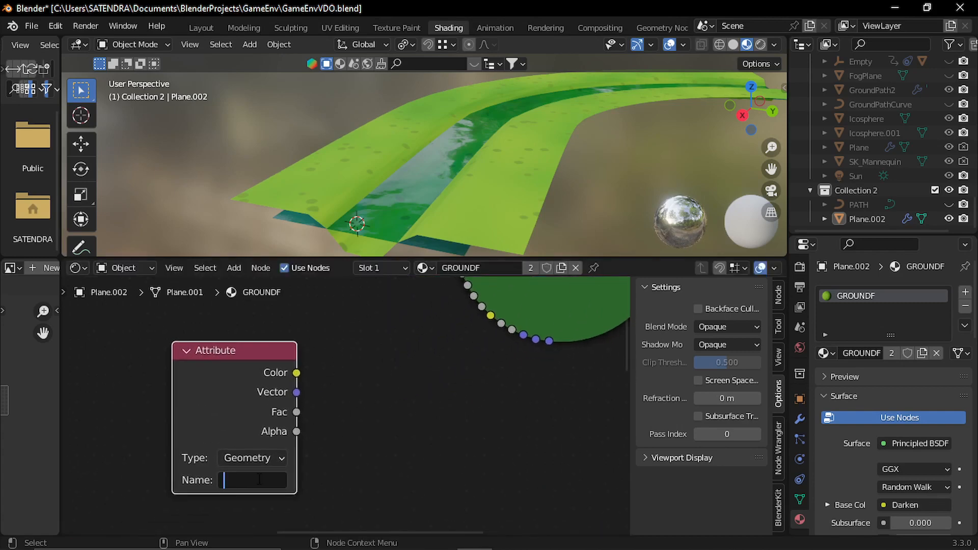
text(DERWATER)
key(Return)
scroll(447, 378, down, 3)
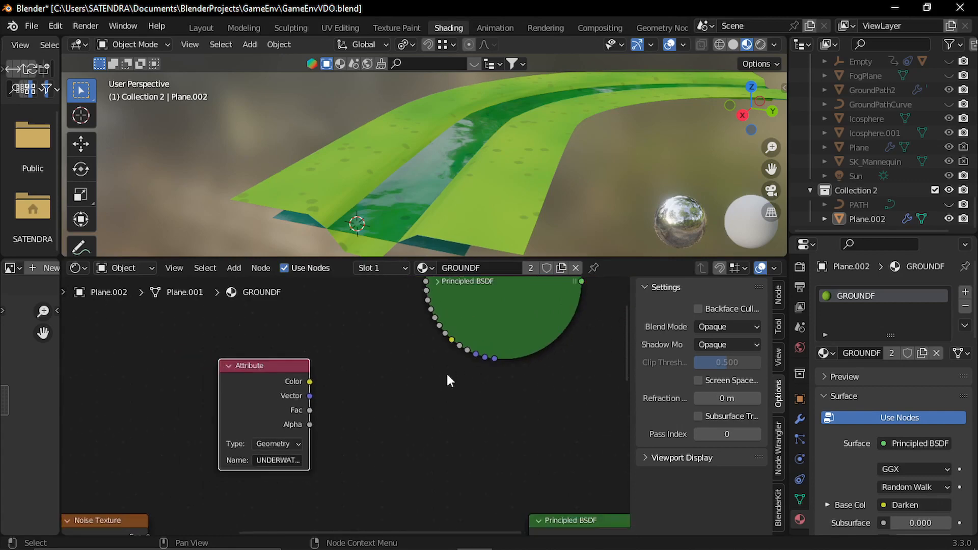
Step: Combine the two Principled BSDF nodes with a Mix Shader and reposition the Material Output node beside it
middle_drag(419, 399, 315, 403)
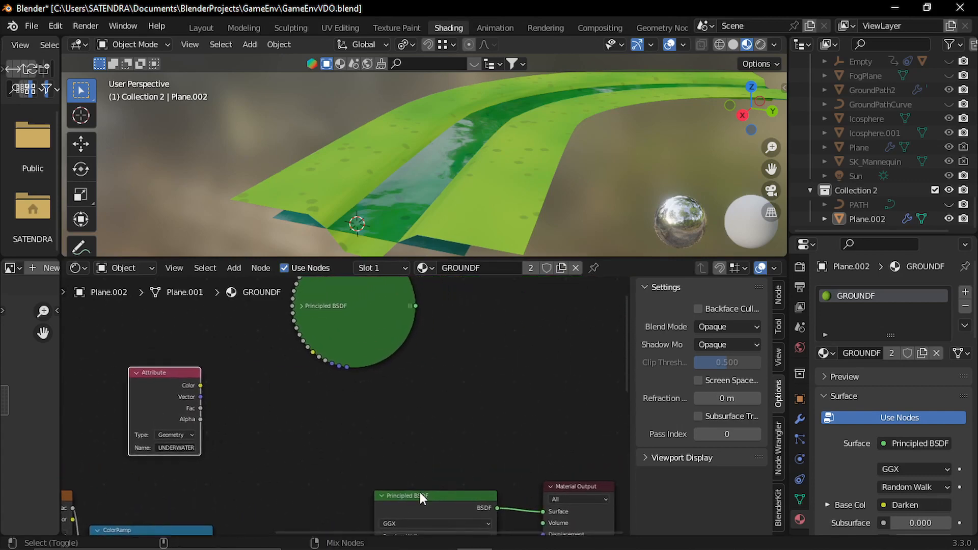
ctrl+shift+right_drag(420, 493, 381, 356)
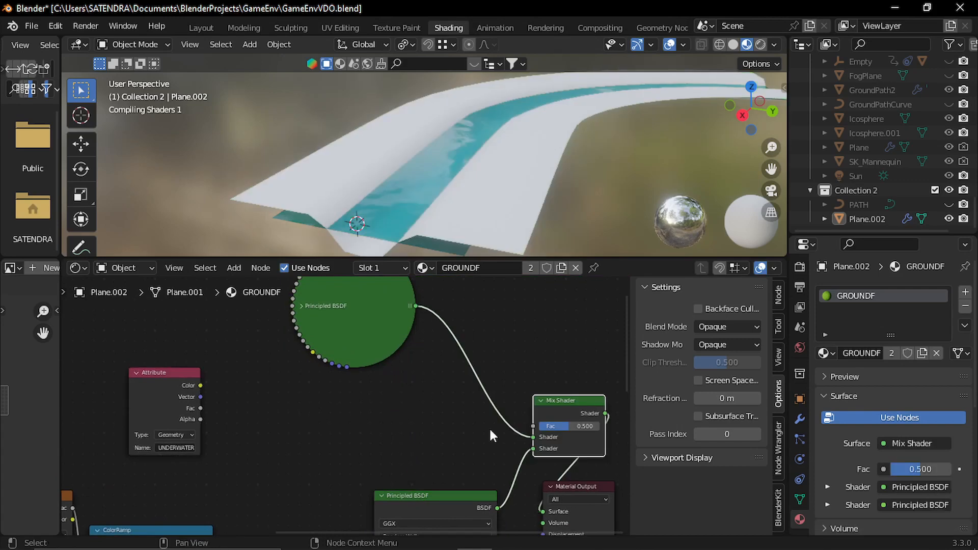
middle_drag(489, 427, 352, 431)
click(369, 454)
drag(368, 454, 472, 365)
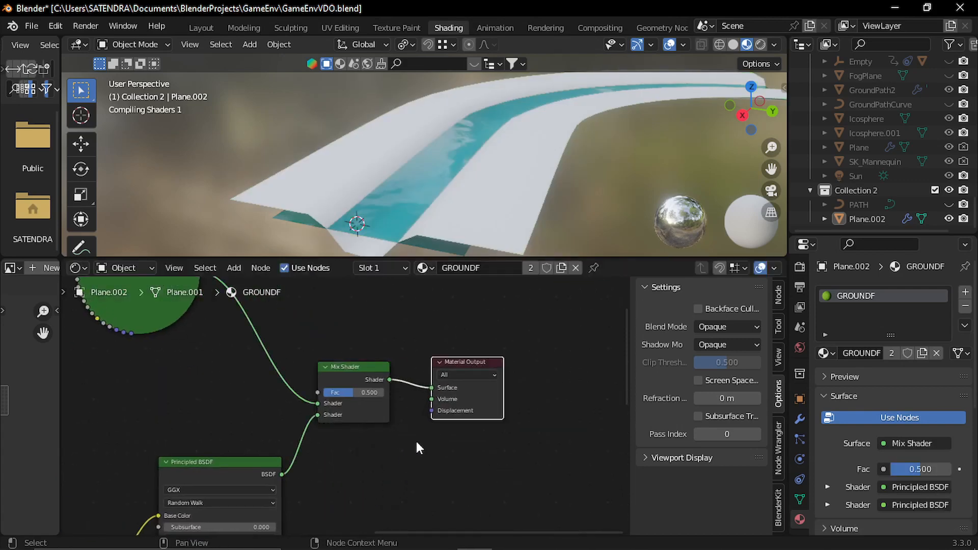
Step: Move the Attribute node close to the Mix Shader and connect its Color output to the Mix Shader's Fac input
middle_drag(368, 415, 440, 406)
drag(110, 346, 350, 374)
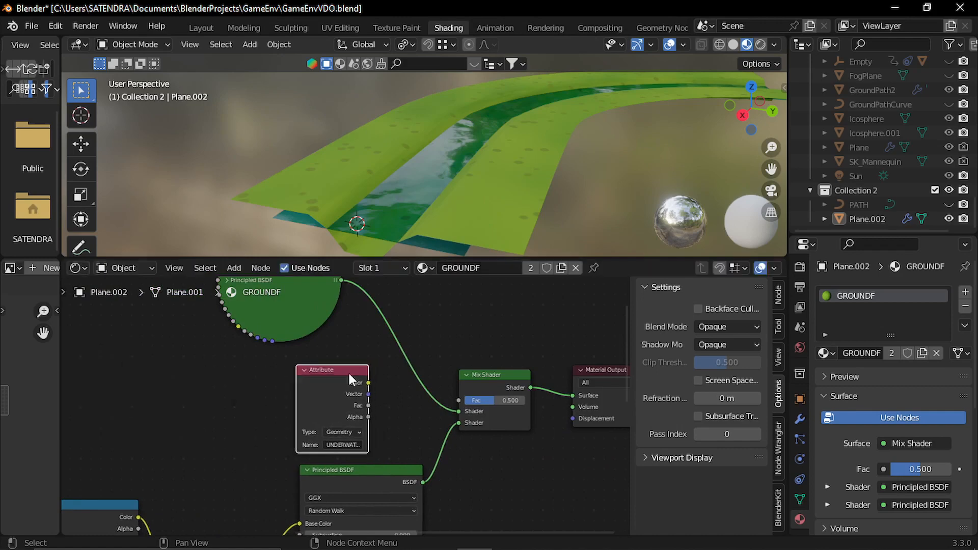
middle_drag(387, 405, 193, 387)
scroll(193, 389, up, 2)
drag(209, 383, 319, 402)
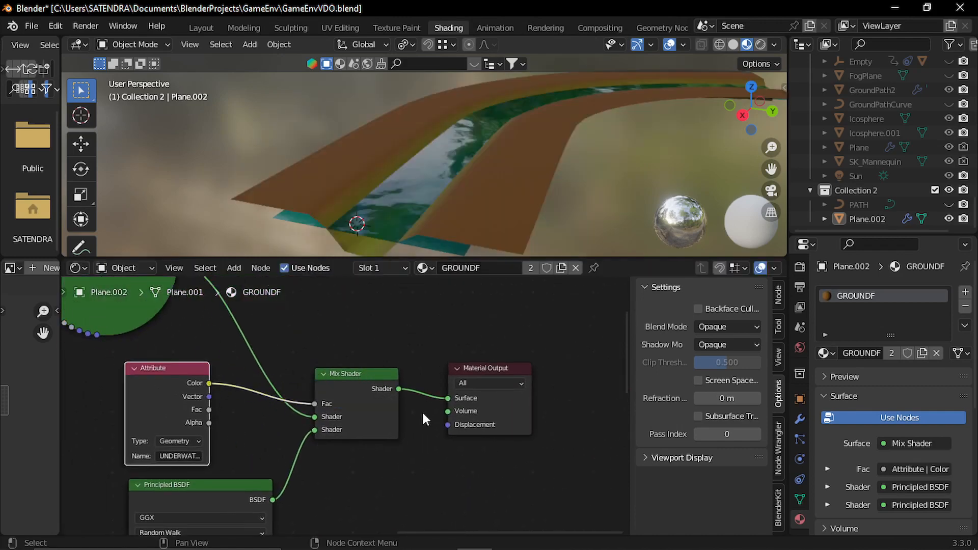
middle_drag(392, 190, 505, 180)
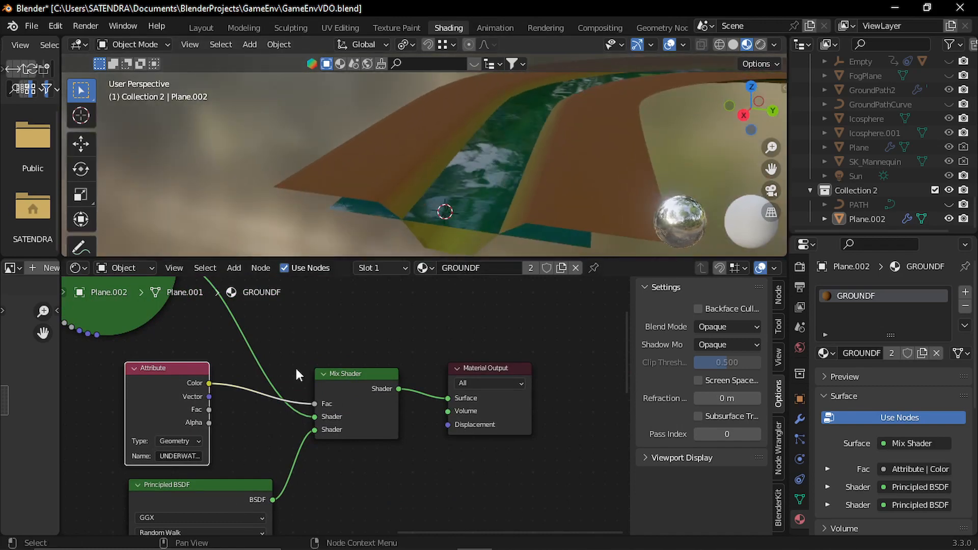
Step: Make room beside the Attribute node and insert a ColorRamp between its Color output and the Mix Shader's Fac input
drag(167, 384, 92, 391)
middle_drag(92, 391, 329, 362)
key(ctrl+z)
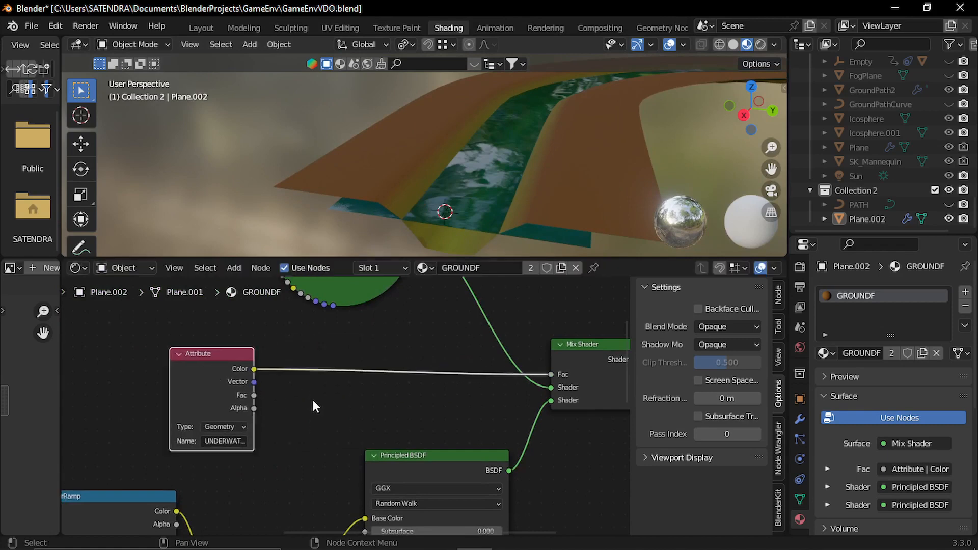
key(shift+a)
click(285, 381)
text(col)
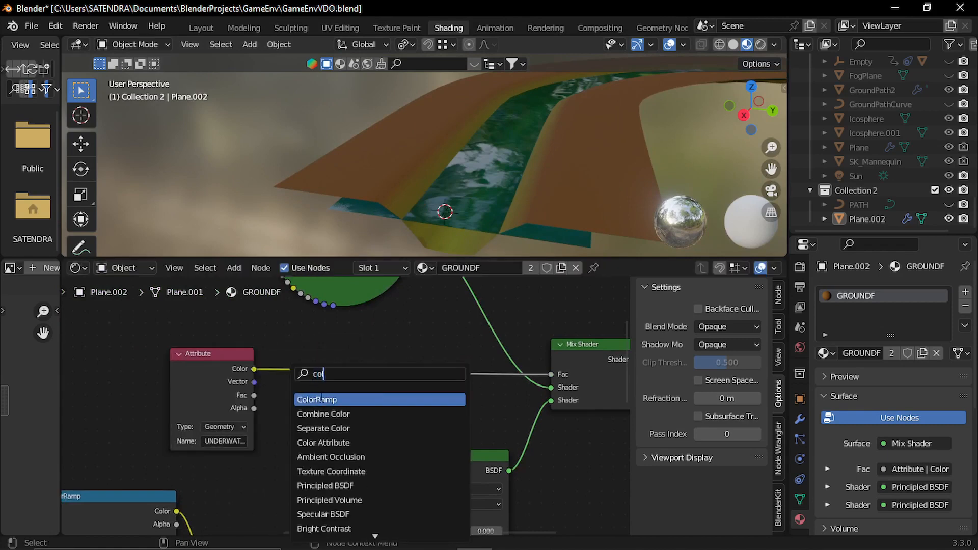
click(320, 399)
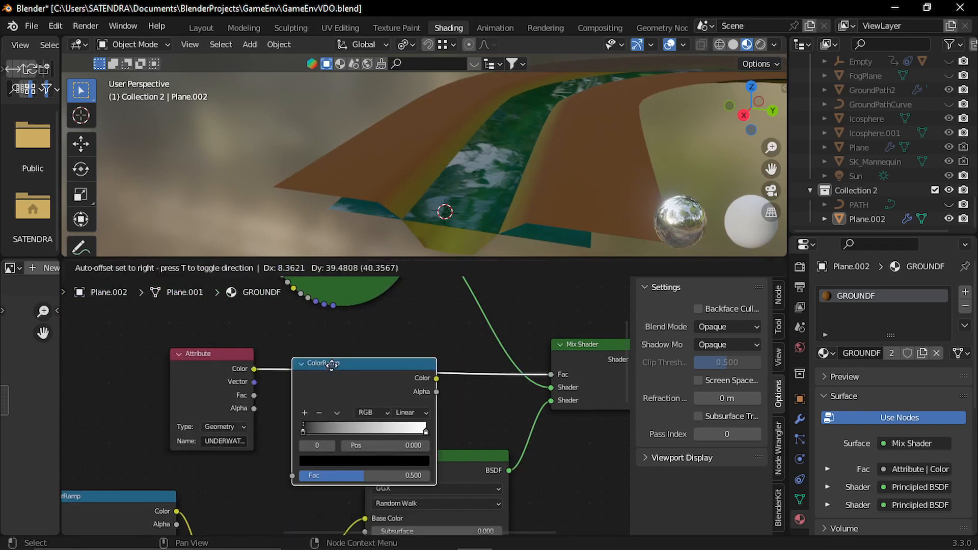
click(321, 381)
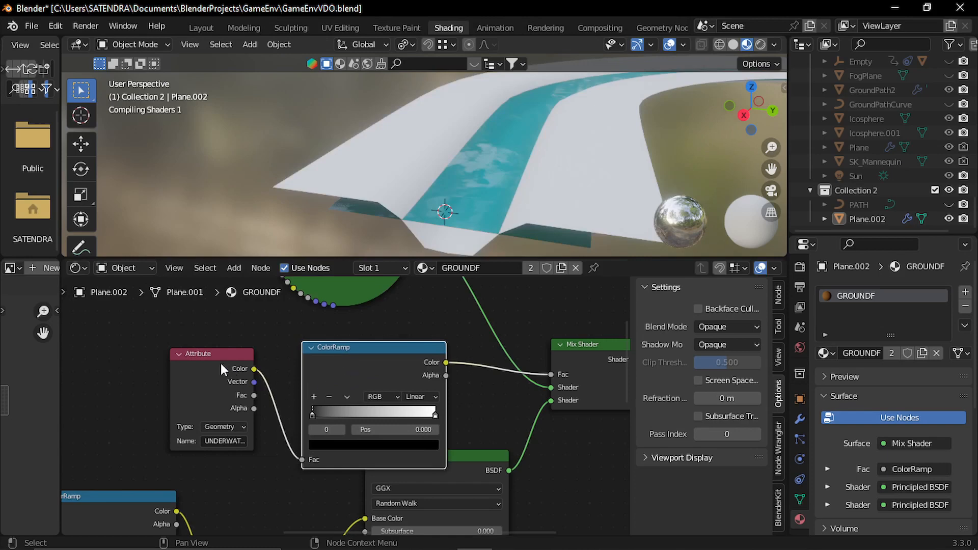
click(202, 369)
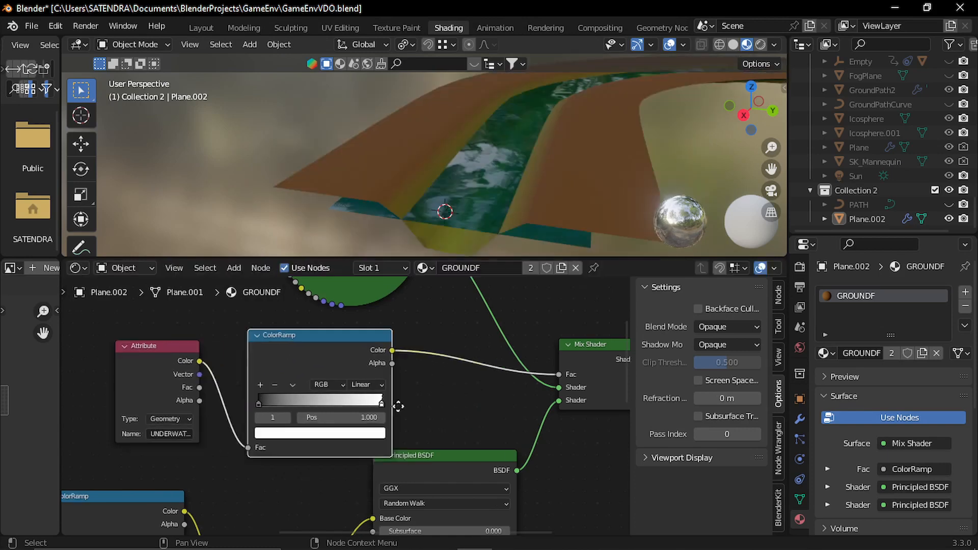
Step: Flip the new ColorRamp and move its black stop to about position 0.091
middle_drag(397, 406, 406, 406)
click(301, 385)
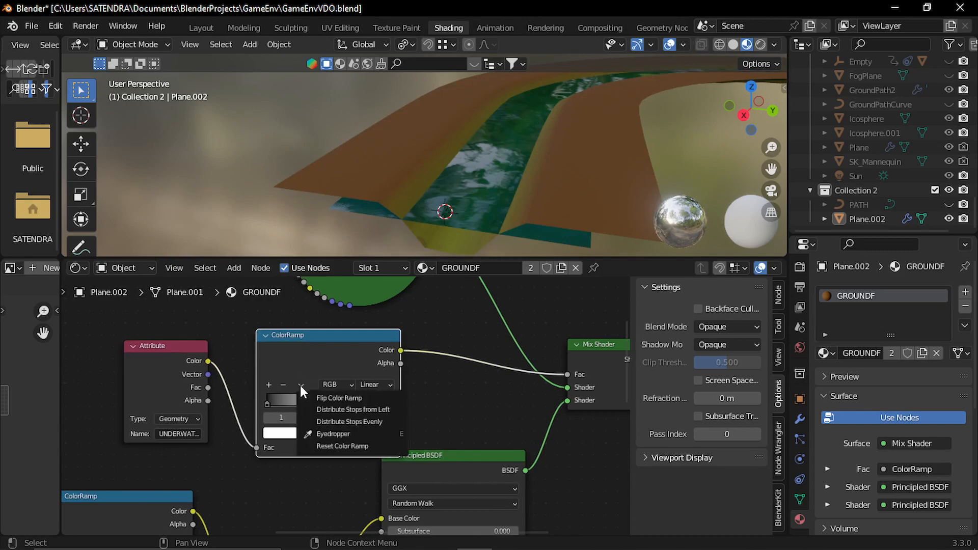
click(299, 385)
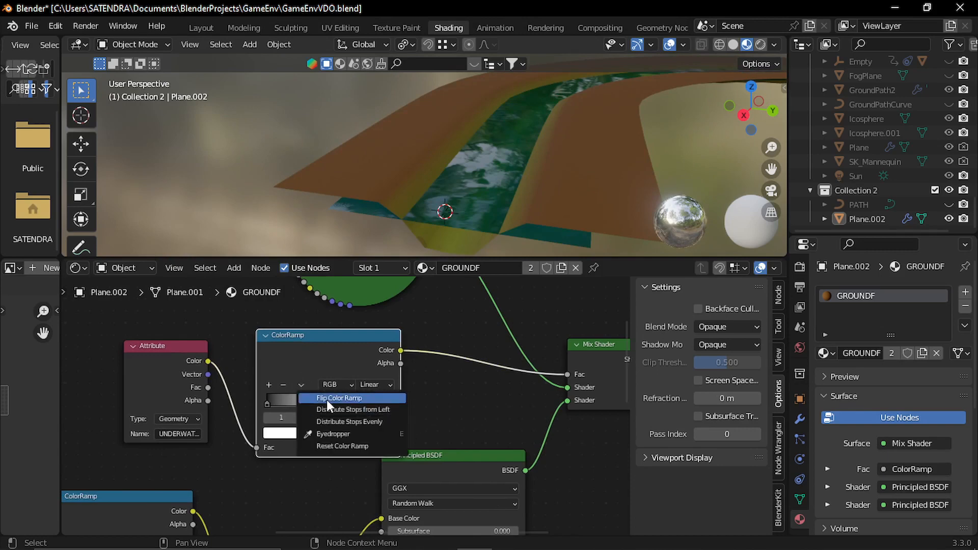
click(326, 400)
mouse_move(266, 401)
mouse_down()
mouse_move(332, 402)
mouse_move(273, 402)
mouse_up()
click(386, 401)
drag(350, 400, 273, 394)
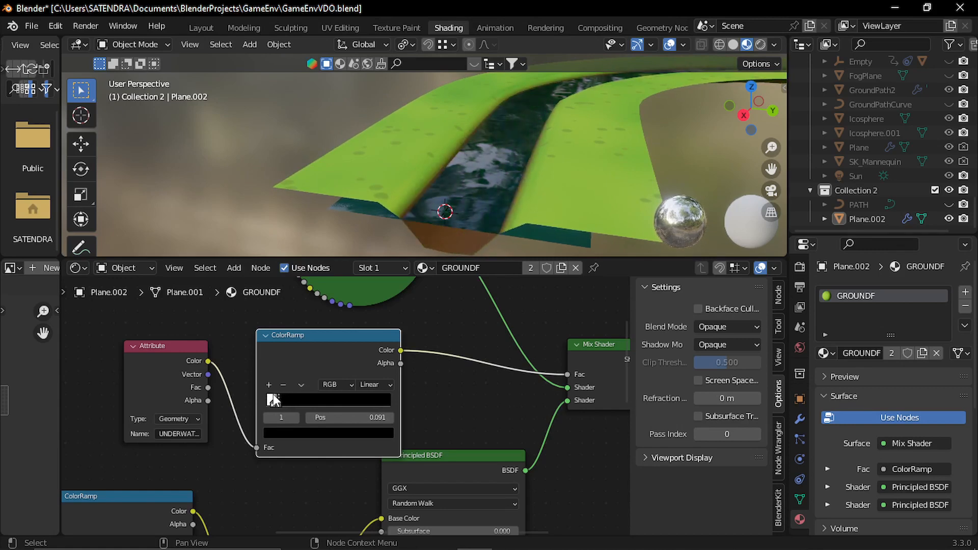
click(268, 402)
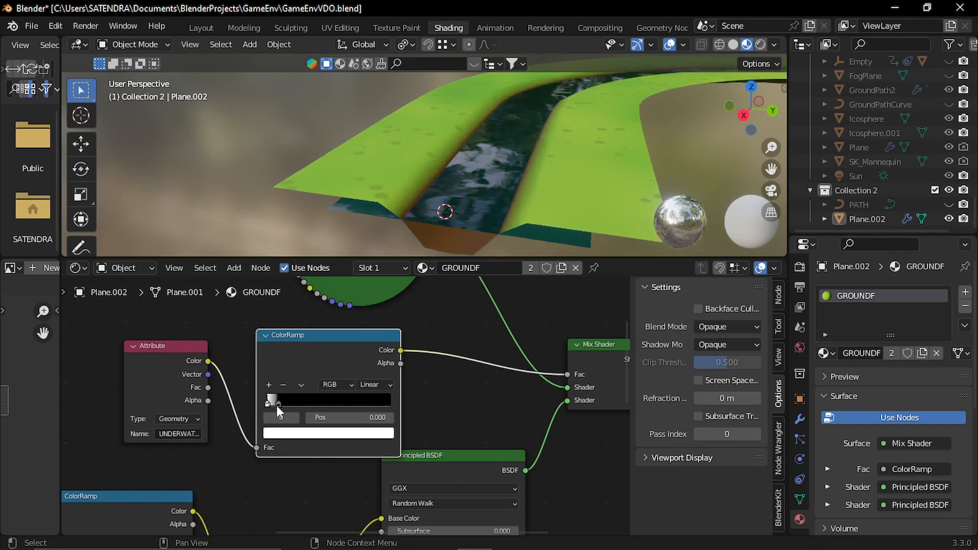
Step: Tidy the placement of the ColorRamp and Attribute nodes, and shift the ramp's black stop to position 0.077
scroll(276, 405, up, 5)
drag(243, 397, 243, 402)
middle_drag(463, 392, 441, 442)
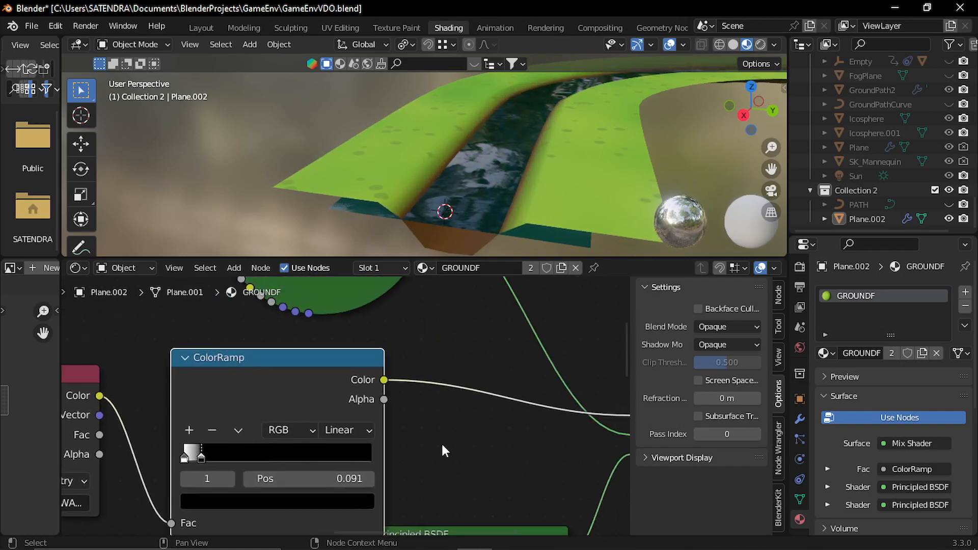
drag(283, 366, 249, 347)
middle_drag(291, 397, 385, 397)
drag(153, 380, 123, 374)
mouse_move(257, 438)
mouse_down()
mouse_move(291, 438)
mouse_move(262, 439)
mouse_up()
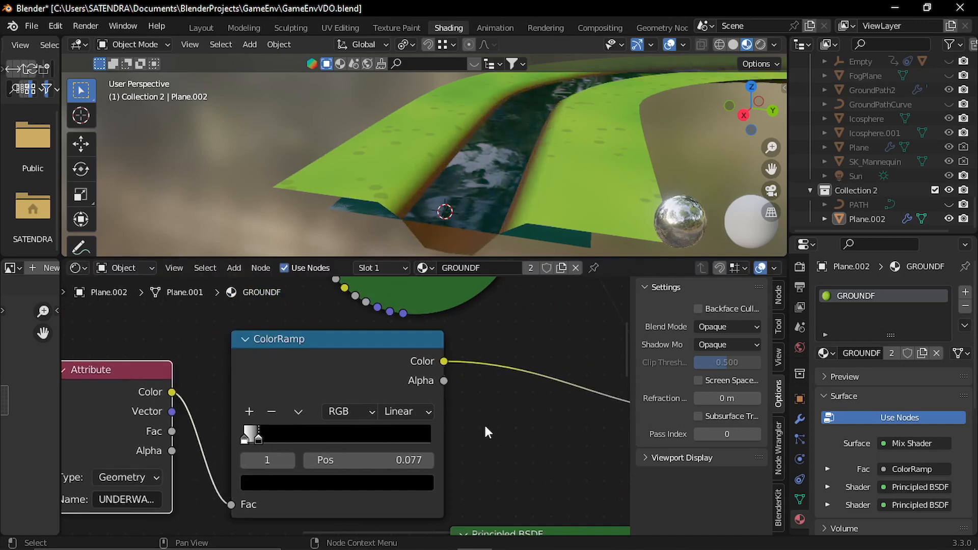
scroll(494, 421, down, 1)
Step: Switch to the Layout workspace and set the value of the upper Multiply node feeding the UNDERWATER output to 0.260
click(209, 30)
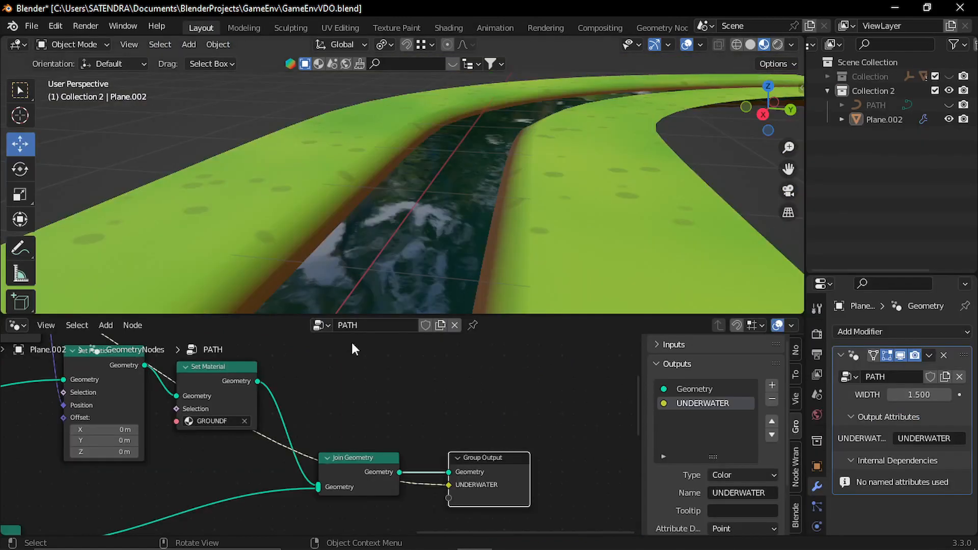
mouse_move(335, 402)
middle_down()
mouse_move(425, 379)
mouse_move(282, 344)
middle_up()
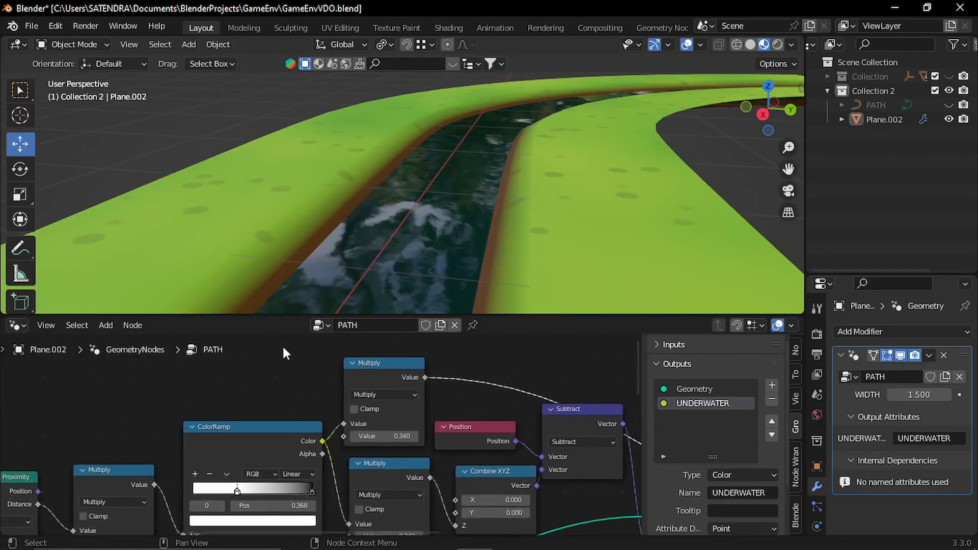
scroll(403, 408, up, 3)
middle_drag(402, 408, 297, 432)
mouse_move(292, 467)
mouse_down()
mouse_move(408, 467)
mouse_move(265, 467)
mouse_move(346, 467)
mouse_move(288, 467)
mouse_up()
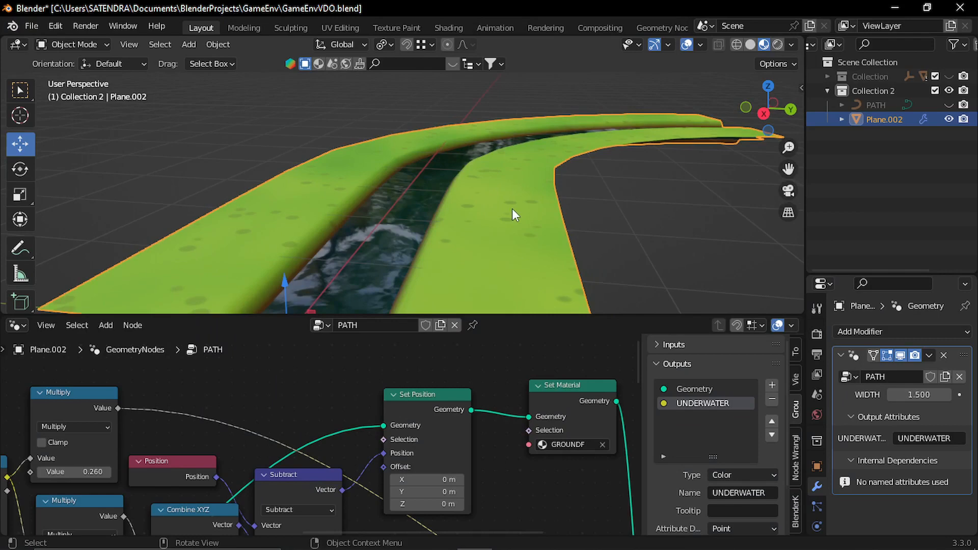
middle_drag(511, 209, 440, 210)
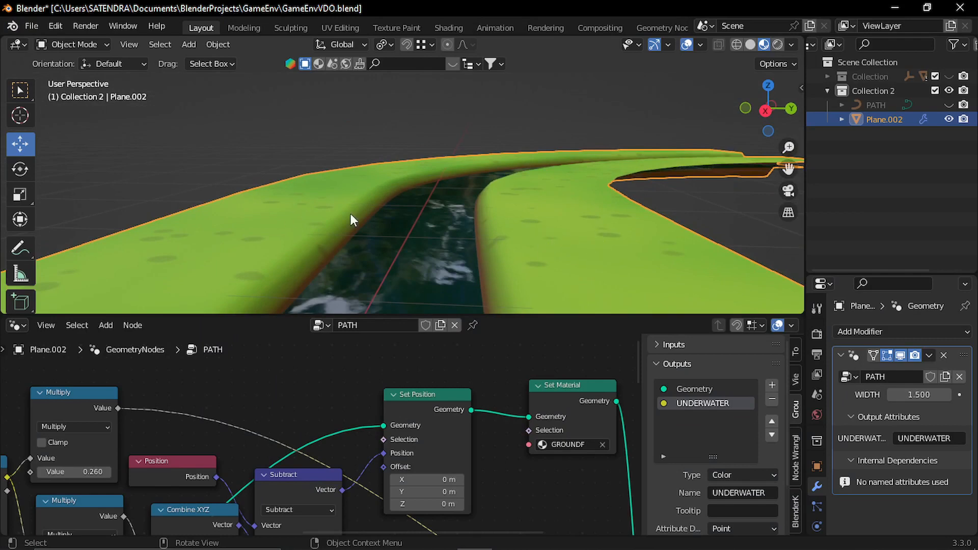
middle_drag(351, 215, 383, 213)
Step: Add a Noise Texture node to the PATH node tree, placed above the upper Multiply node
middle_drag(461, 423, 478, 446)
scroll(348, 410, down, 1)
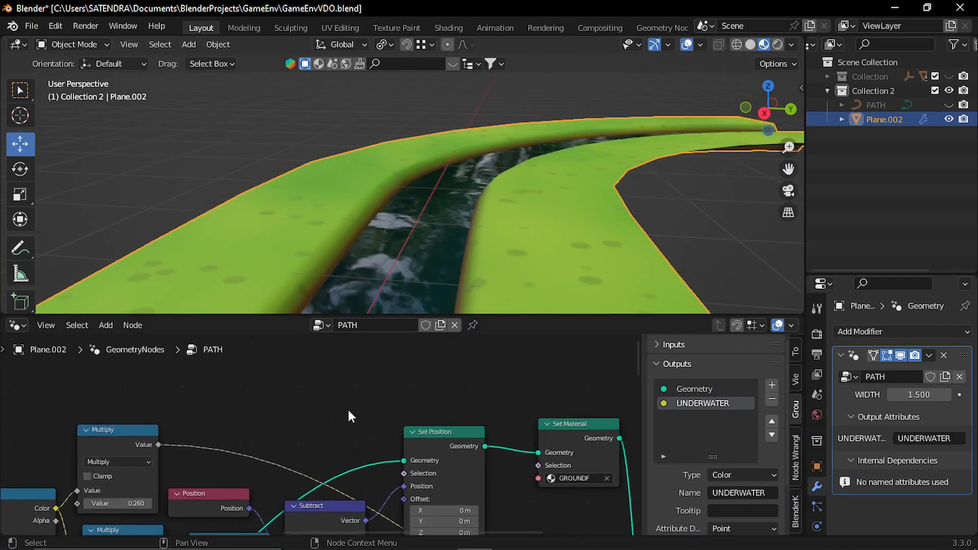
middle_drag(348, 410, 372, 417)
scroll(371, 417, up, 1)
key(shift+a)
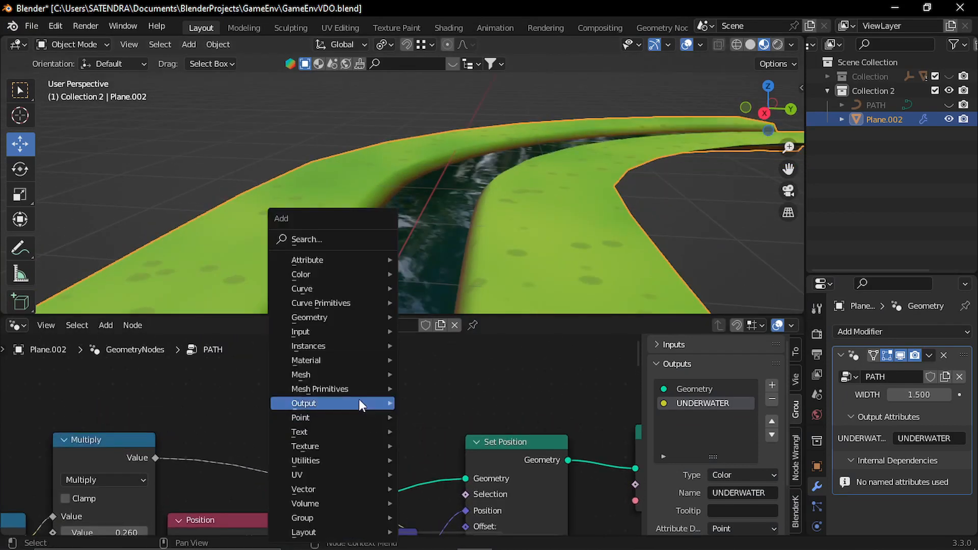
click(329, 240)
text(noi)
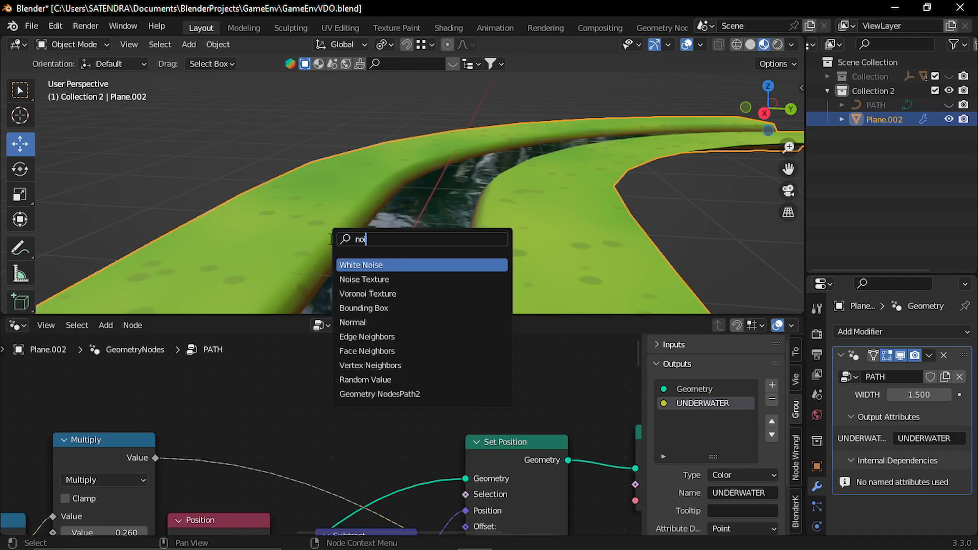
click(400, 279)
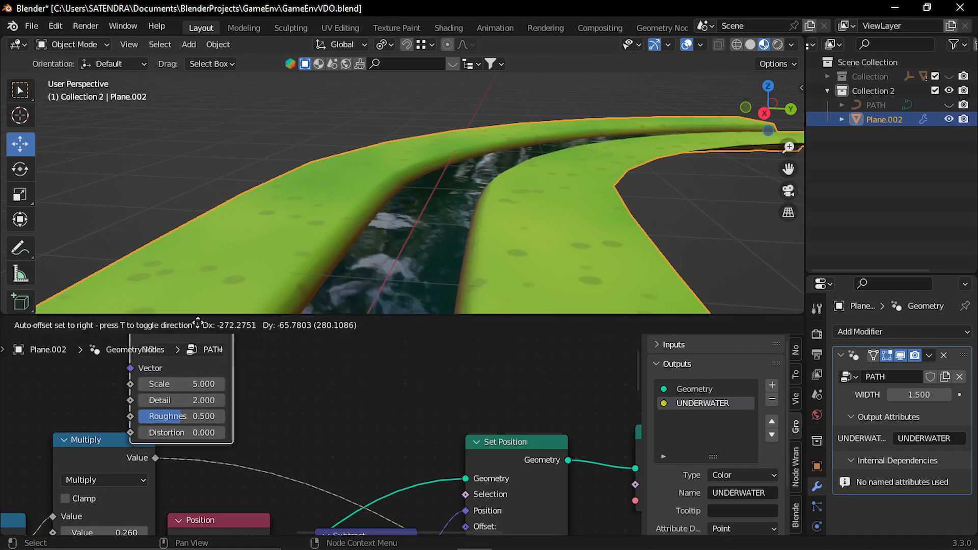
click(170, 314)
scroll(303, 399, down, 4)
middle_drag(303, 400, 339, 477)
drag(236, 425, 190, 415)
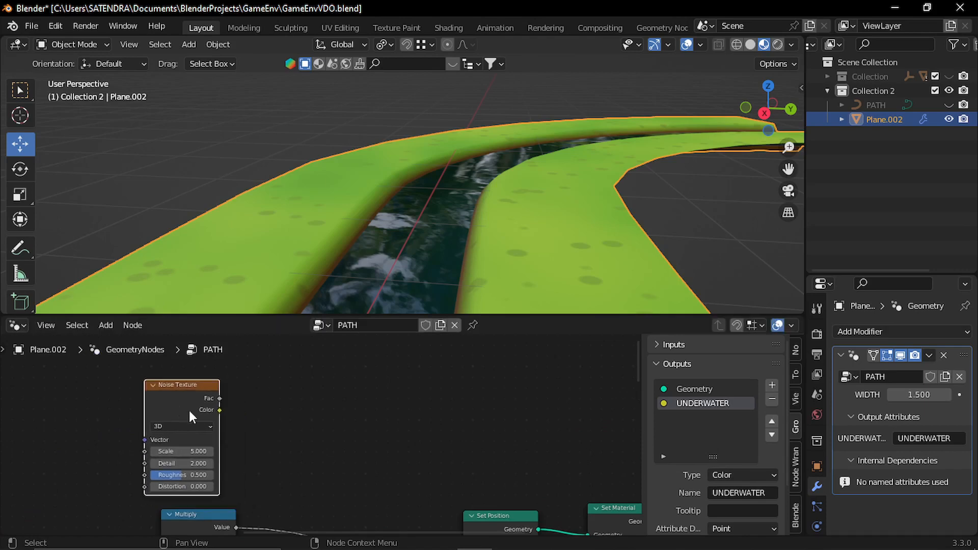
Step: Duplicate the Set Position node and place the copy above the original, across from the Noise Texture
scroll(322, 435, up, 4)
middle_drag(322, 439, 322, 435)
scroll(322, 435, down, 2)
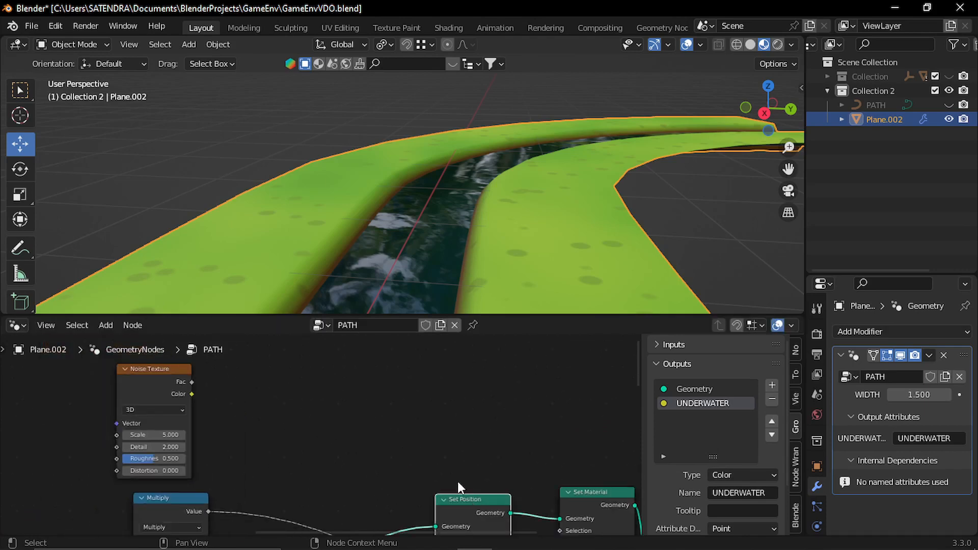
key(shift+d)
click(465, 340)
click(377, 439)
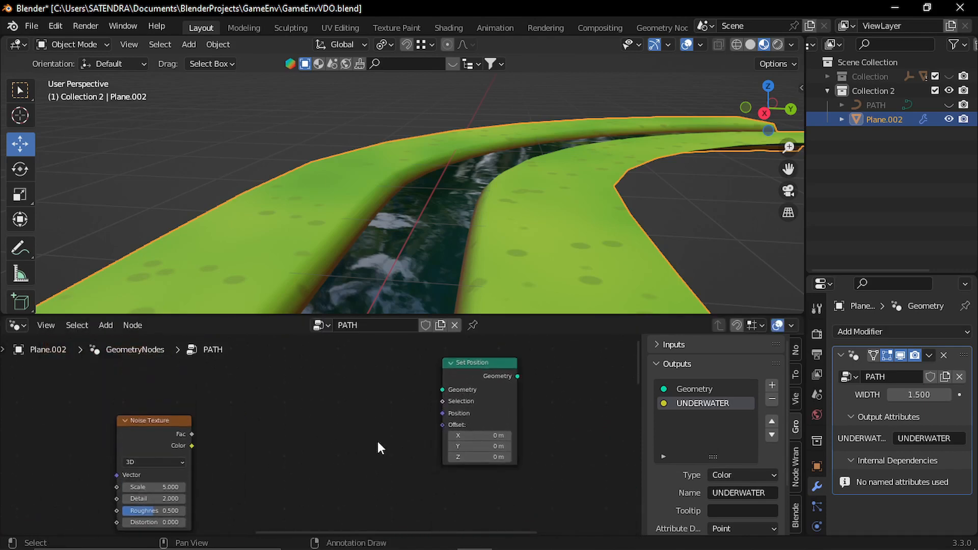
Step: Add a Position node between the Noise Texture and the duplicated Set Position node
key(shift+a)
click(350, 241)
text(pois)
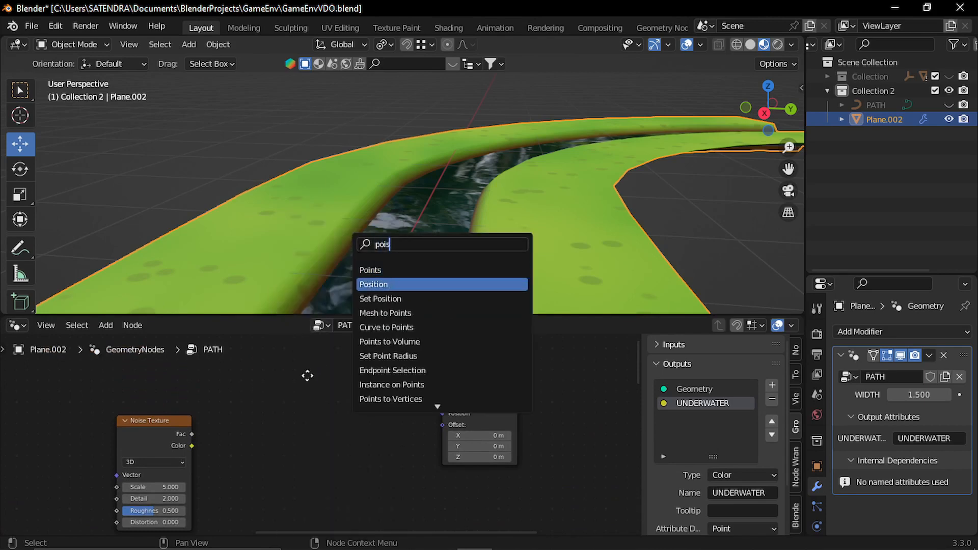
click(373, 284)
click(351, 435)
scroll(354, 432, up, 1)
Step: Add a Vector Math node in Add mode between the Position node and the duplicated Set Position node
key(shift+a)
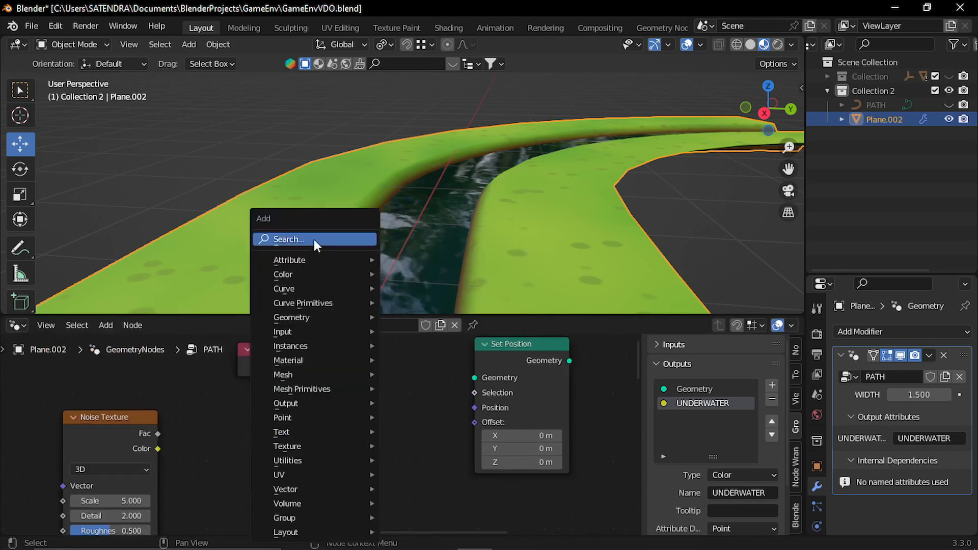
click(314, 239)
text(vect)
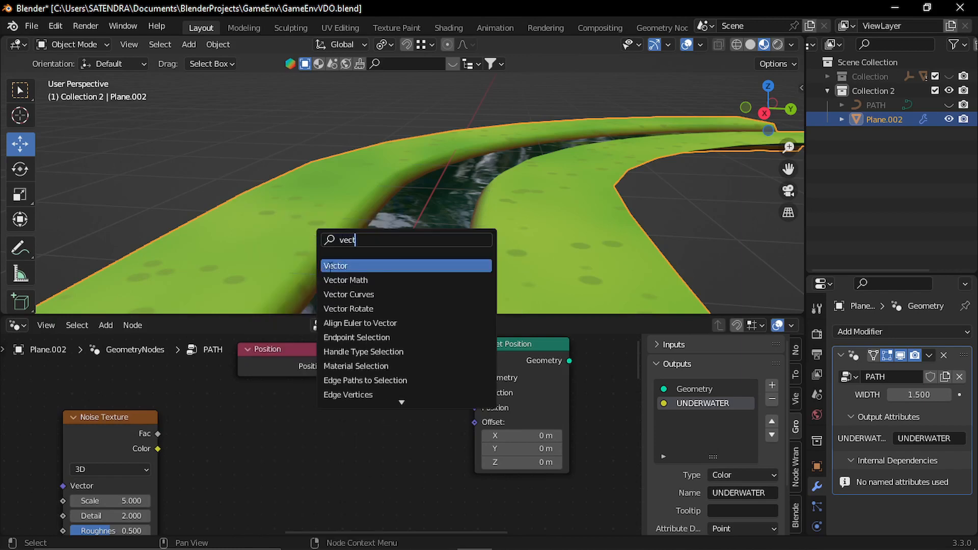
click(368, 281)
click(395, 378)
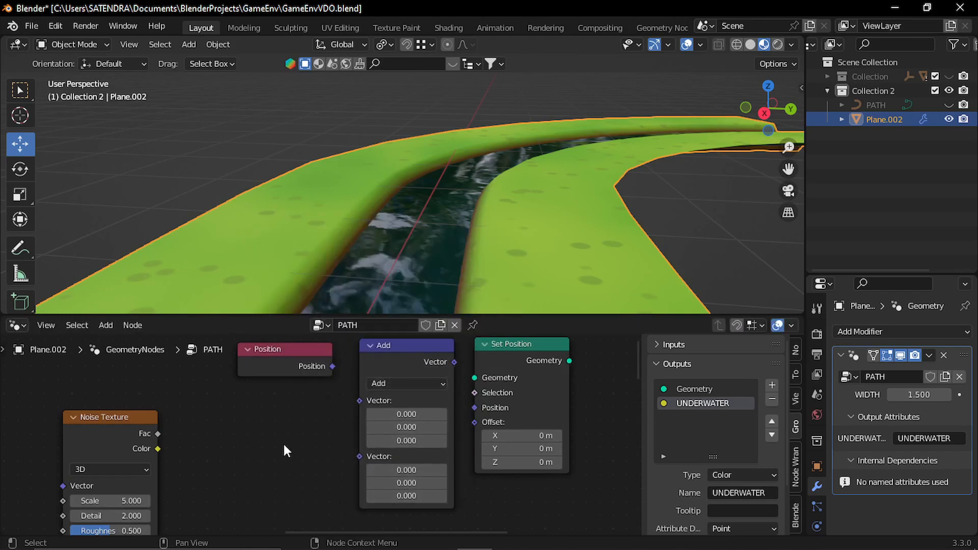
Step: Add a Combine XYZ node below the Position node
key(shift+a)
click(219, 240)
text(c)
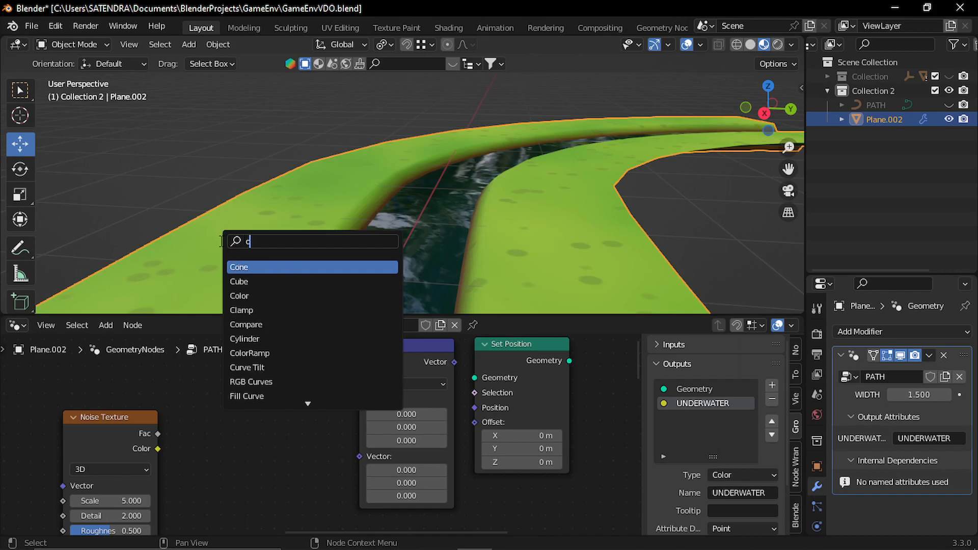
text(om)
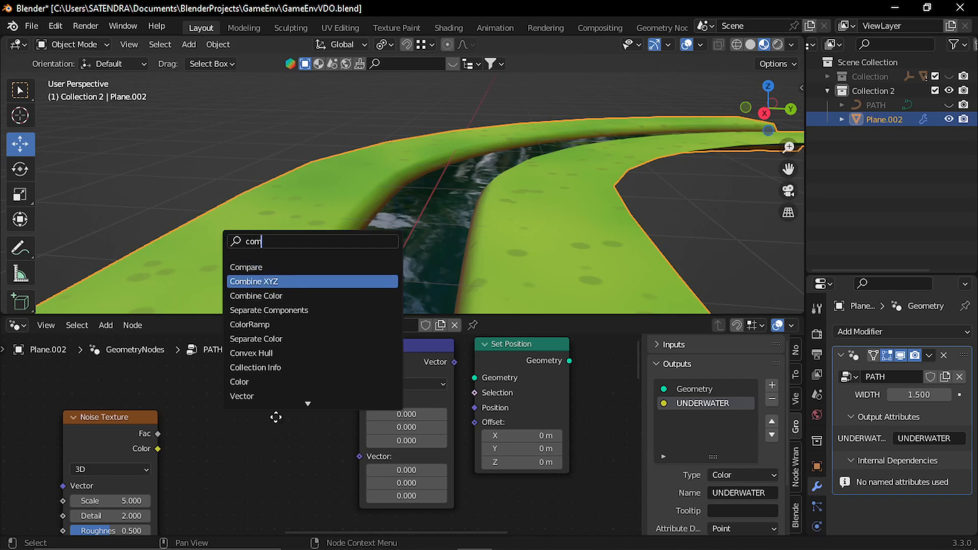
key(Return)
scroll(214, 423, down, 1)
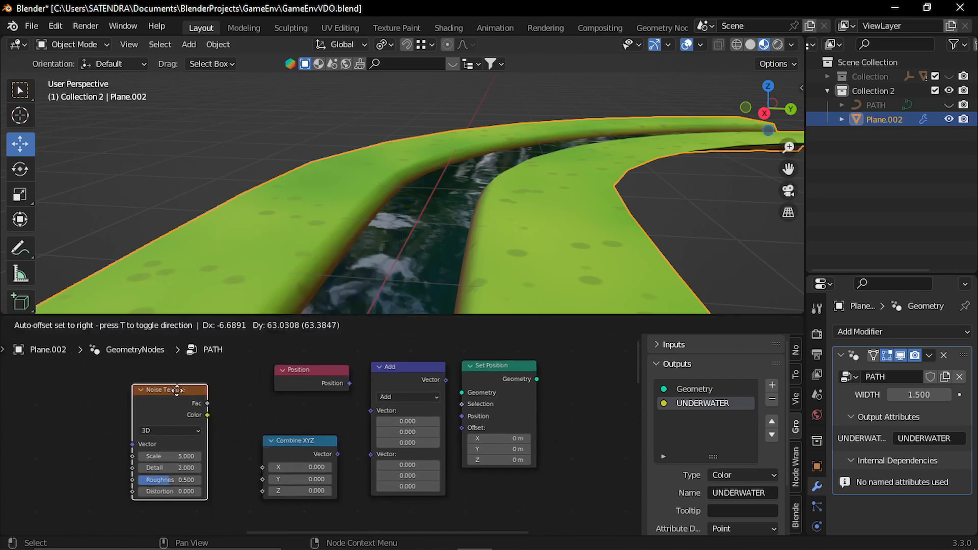
Step: Link the noise Fac to the Combine XYZ Z input, and feed the Position and Combine XYZ vectors into the Add node
click(177, 390)
drag(207, 404, 268, 492)
drag(343, 386, 372, 411)
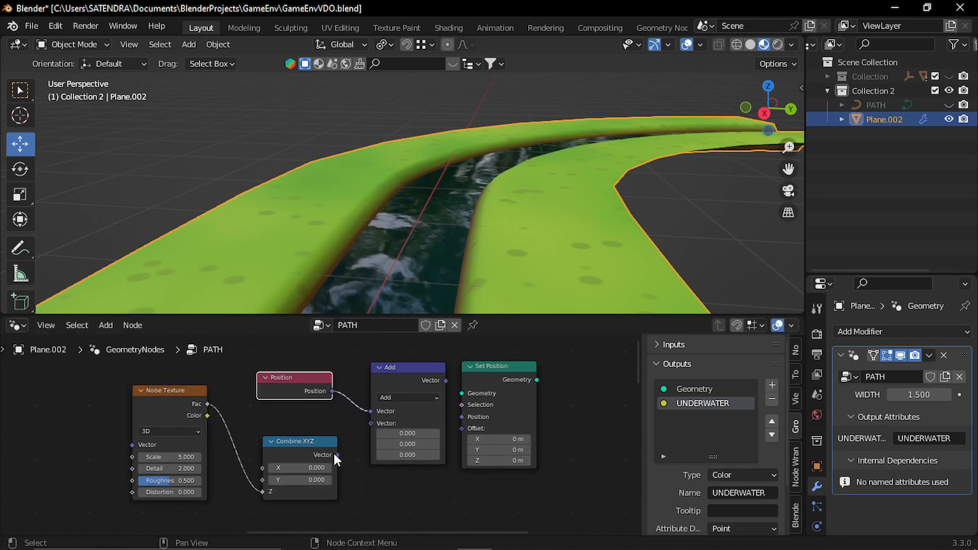
drag(336, 454, 371, 423)
drag(410, 382, 387, 391)
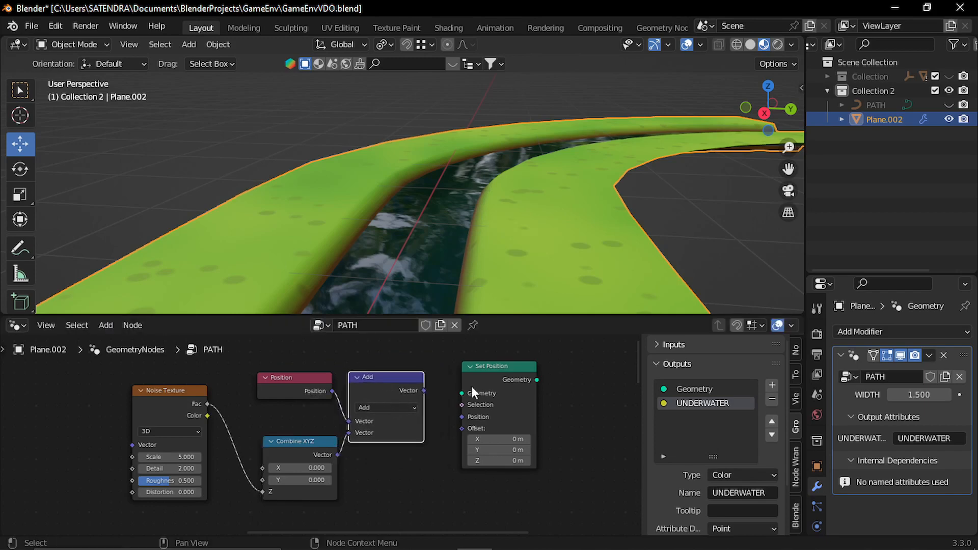
Step: Space out both Set Position nodes, moving the duplicate away from the Add node and the original up beside Set Material
drag(473, 392, 535, 398)
middle_drag(534, 398, 346, 379)
drag(387, 370, 483, 384)
middle_drag(453, 419, 506, 423)
middle_drag(487, 476, 457, 438)
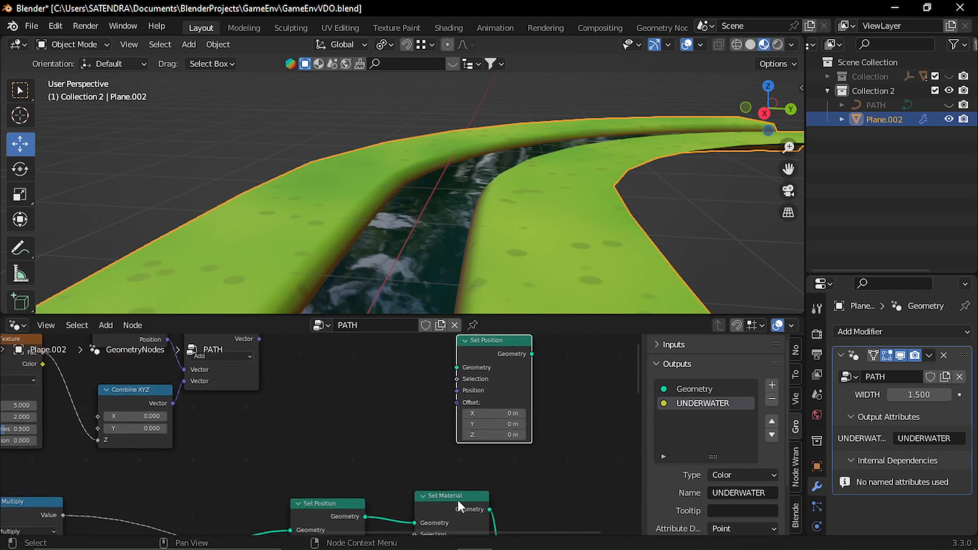
drag(324, 502, 307, 429)
middle_drag(372, 439, 361, 466)
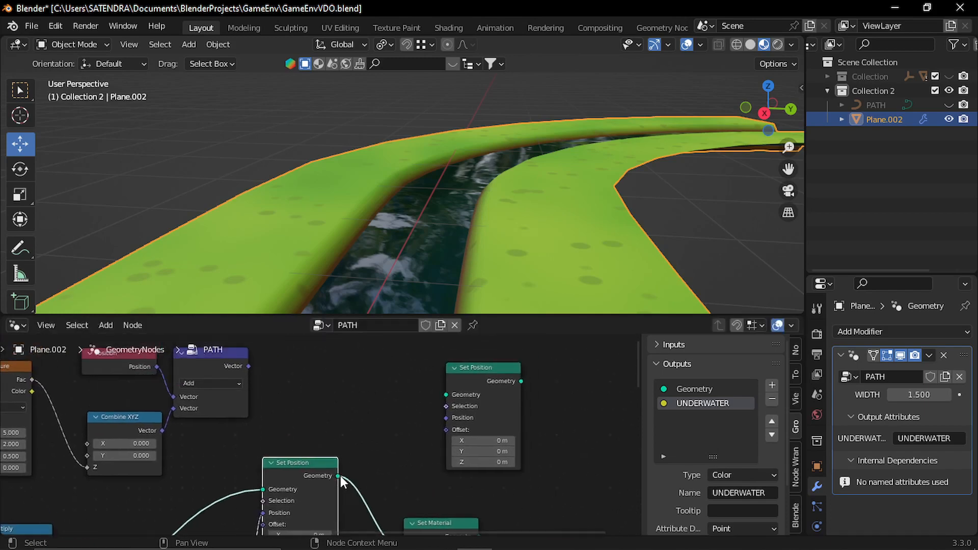
Step: Reroute the geometry from the original Set Position through the duplicate into Set Material, cutting the direct link between them
middle_drag(337, 476, 329, 434)
drag(301, 428, 409, 402)
middle_drag(382, 440, 368, 383)
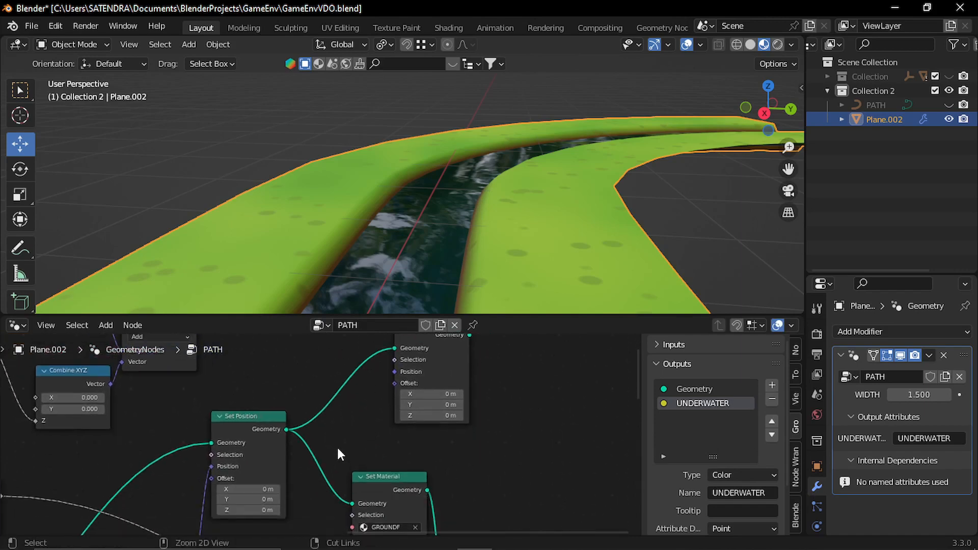
ctrl+right_drag(337, 445, 316, 479)
middle_drag(453, 424, 451, 462)
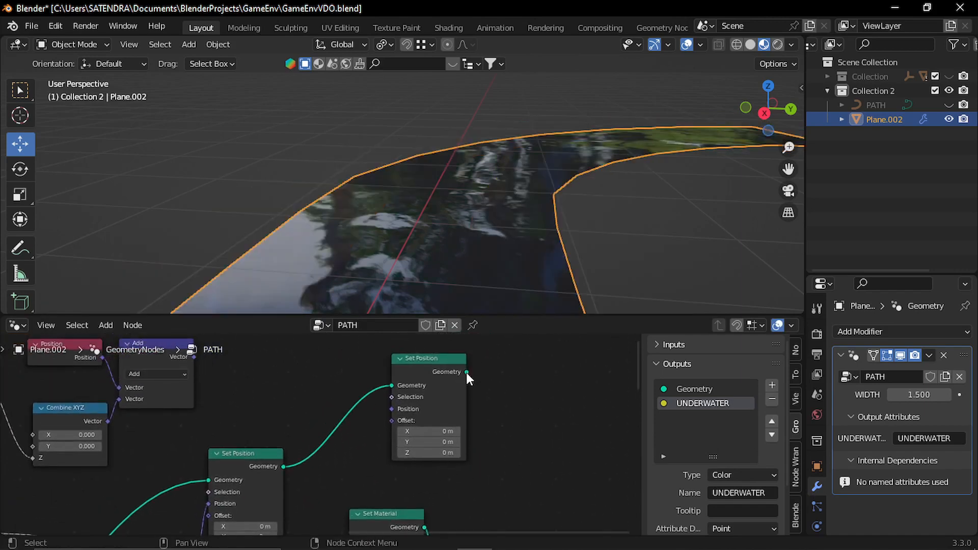
drag(466, 372, 542, 421)
middle_drag(427, 435, 435, 510)
drag(443, 376, 395, 394)
Step: Connect the Add node's Vector output to the Position input of the duplicated Set Position node
scroll(369, 456, up, 3)
mouse_move(317, 411)
middle_down()
mouse_move(368, 456)
mouse_move(309, 426)
middle_up()
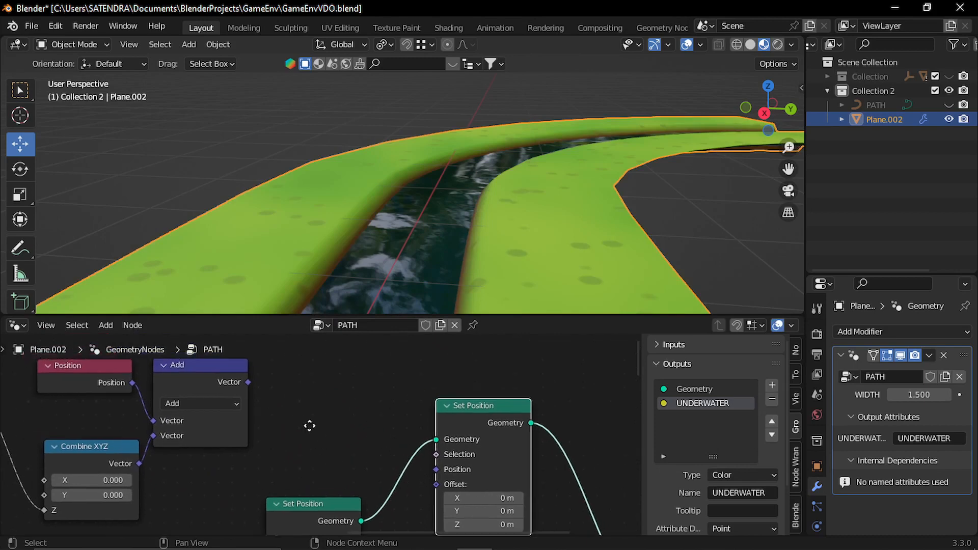
middle_drag(215, 380, 291, 380)
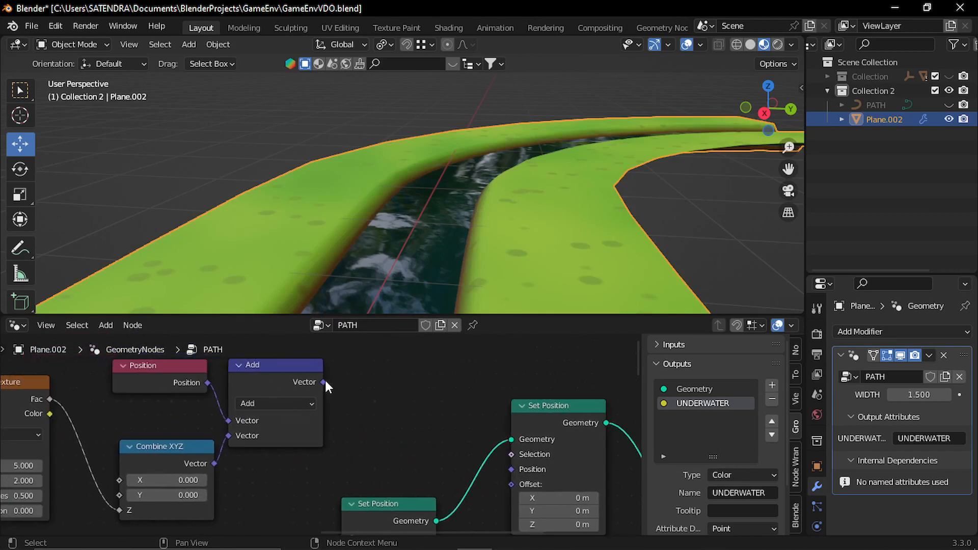
drag(324, 382, 512, 469)
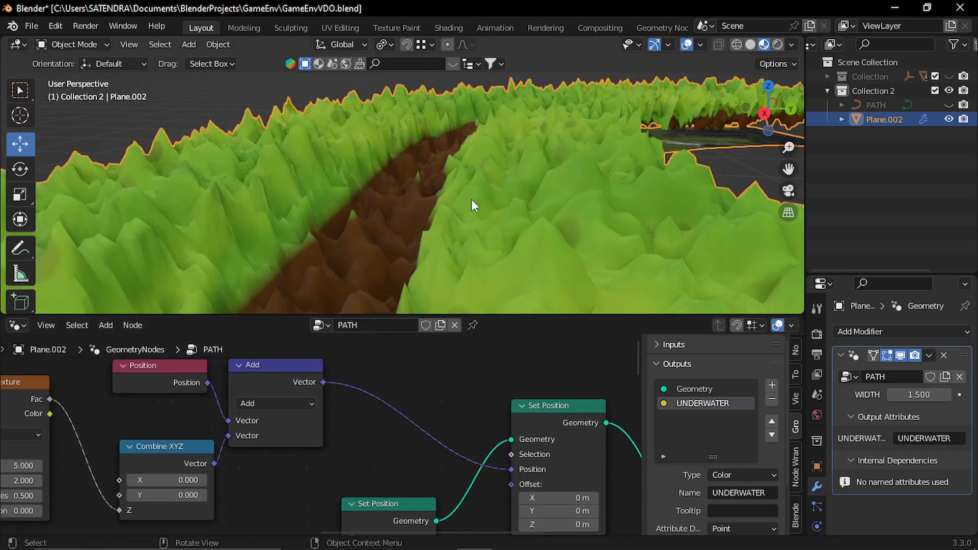
middle_drag(472, 200, 461, 219)
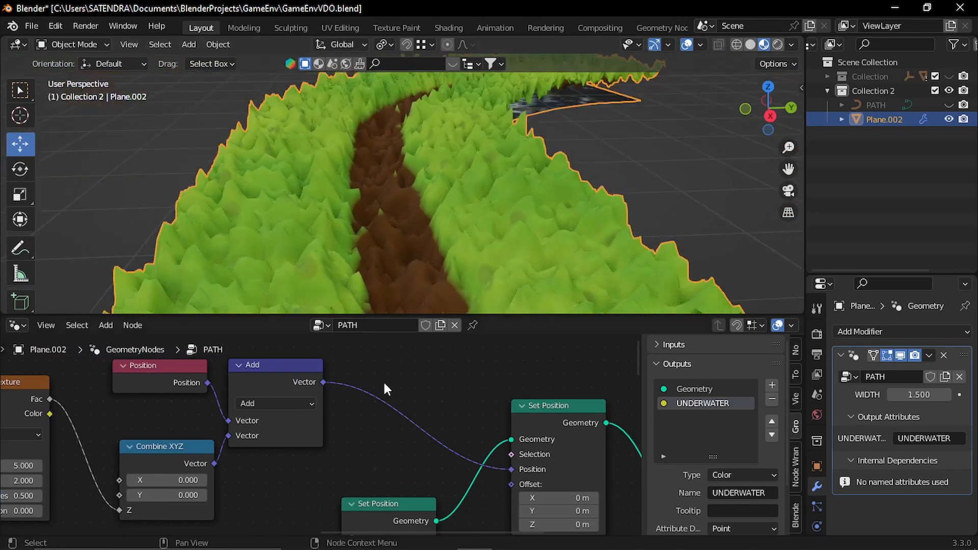
Step: Switch the Noise Texture to 4D and move it farther away from the Combine XYZ node
middle_drag(384, 388, 567, 387)
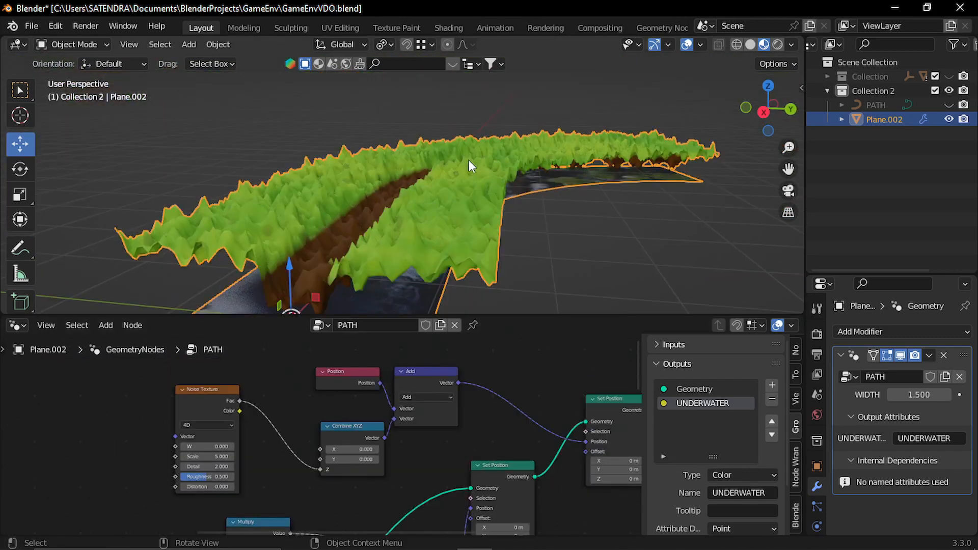
middle_drag(414, 196, 417, 210)
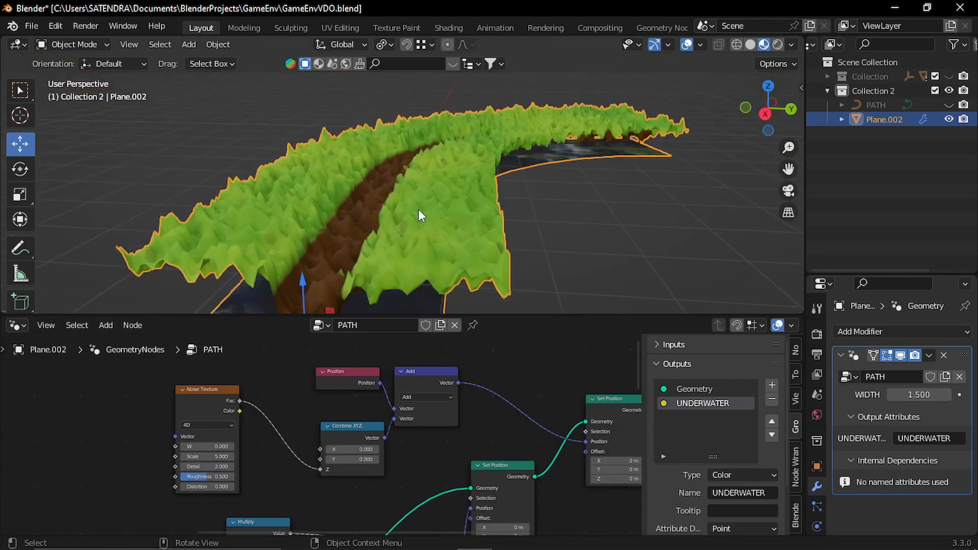
drag(217, 404, 144, 402)
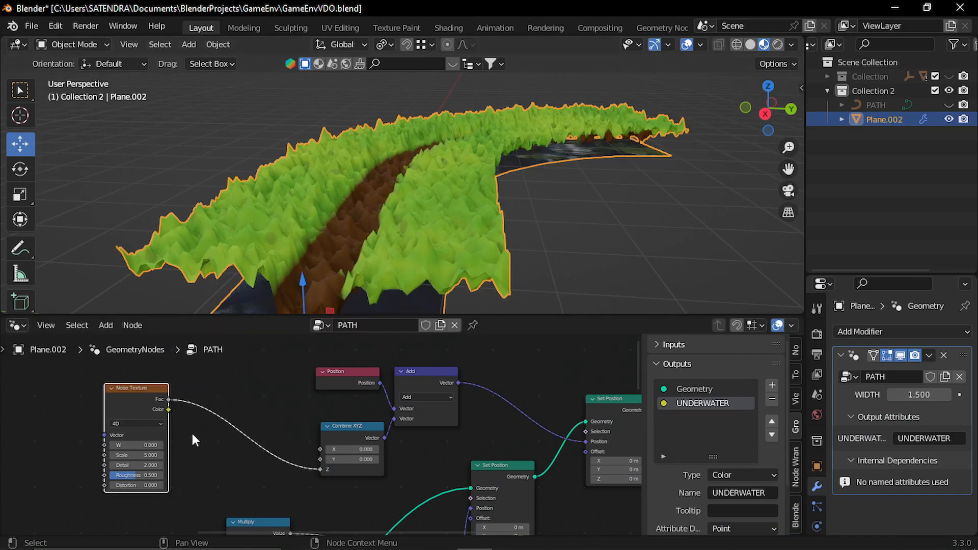
click(191, 433)
Step: Insert a Math node on the link between the Noise Texture's Fac output and the Combine XYZ node
scroll(191, 433, up, 3)
middle_drag(197, 432, 296, 452)
key(shift+a)
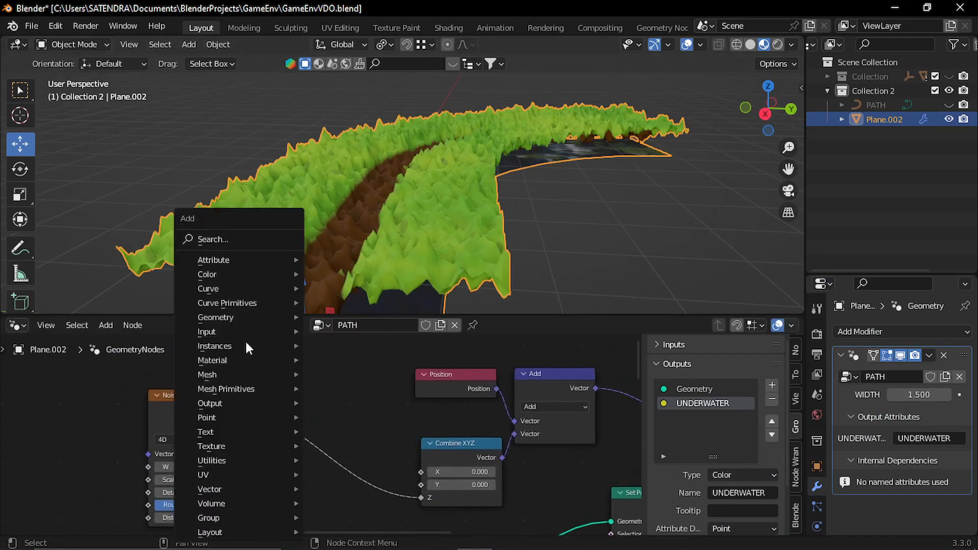
click(229, 238)
text(math)
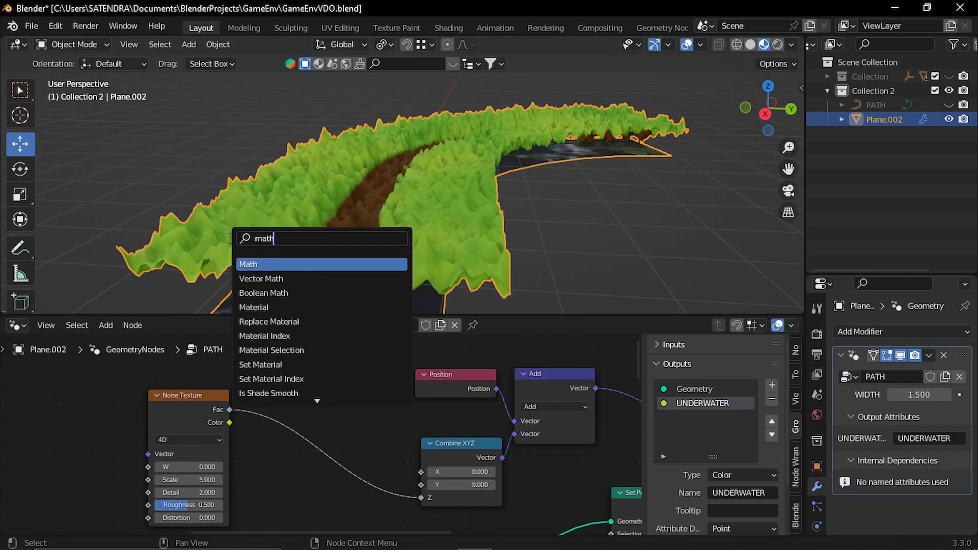
click(275, 265)
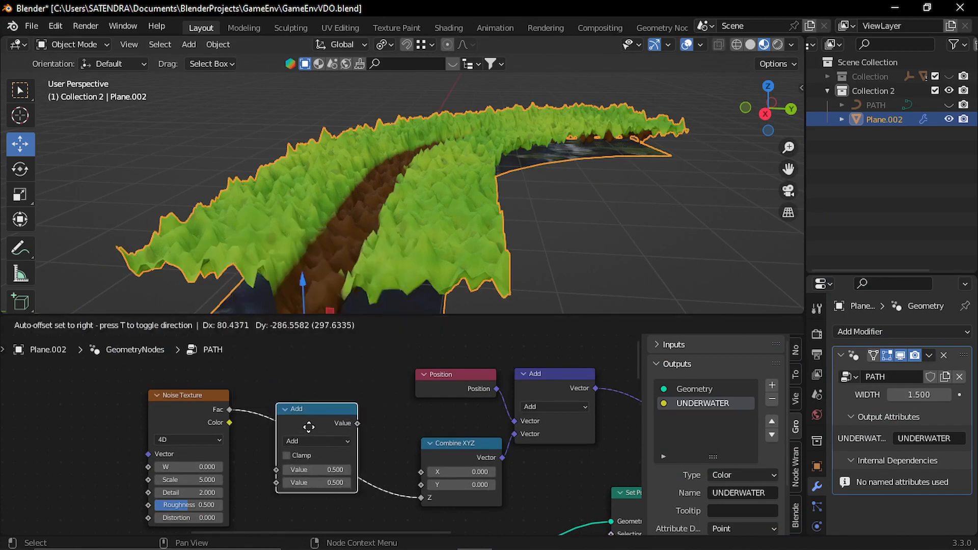
click(380, 436)
Step: Change the new Math node's operation to Multiply and set its value to 0.1
scroll(389, 432, up, 2)
click(367, 422)
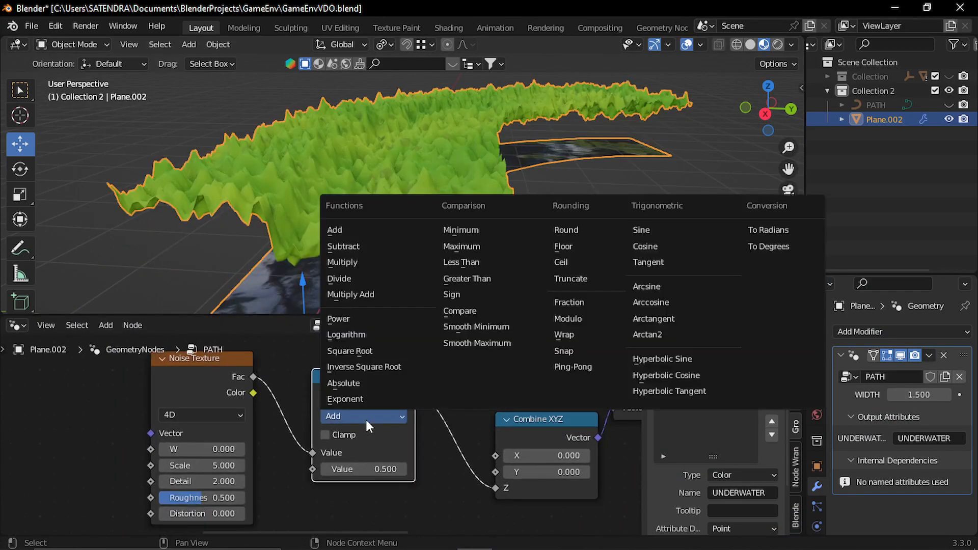
click(343, 261)
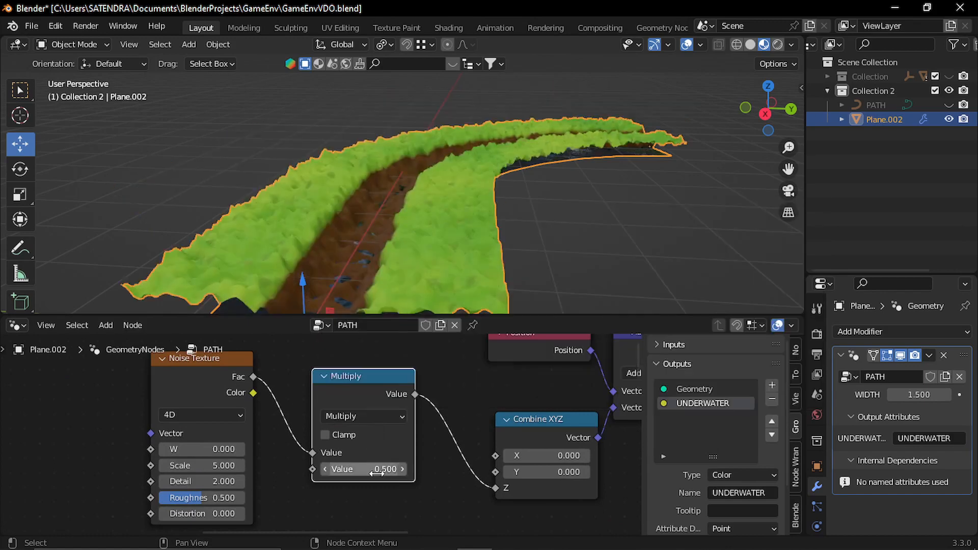
double_click(376, 469)
text(0.1)
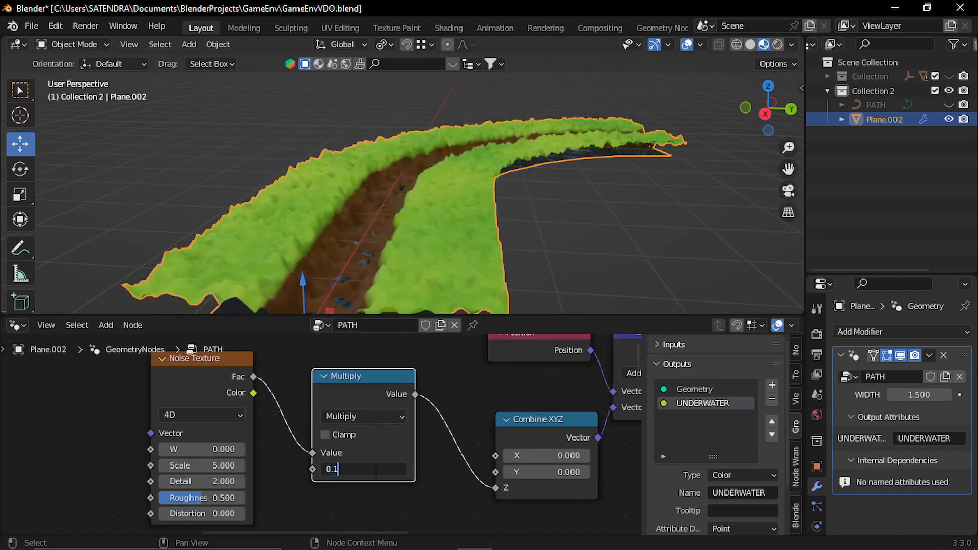
key(Return)
Step: Switch the viewport to solid shading to inspect the ground displacement, and adjust the Noise Texture node's placement
scroll(439, 163, up, 5)
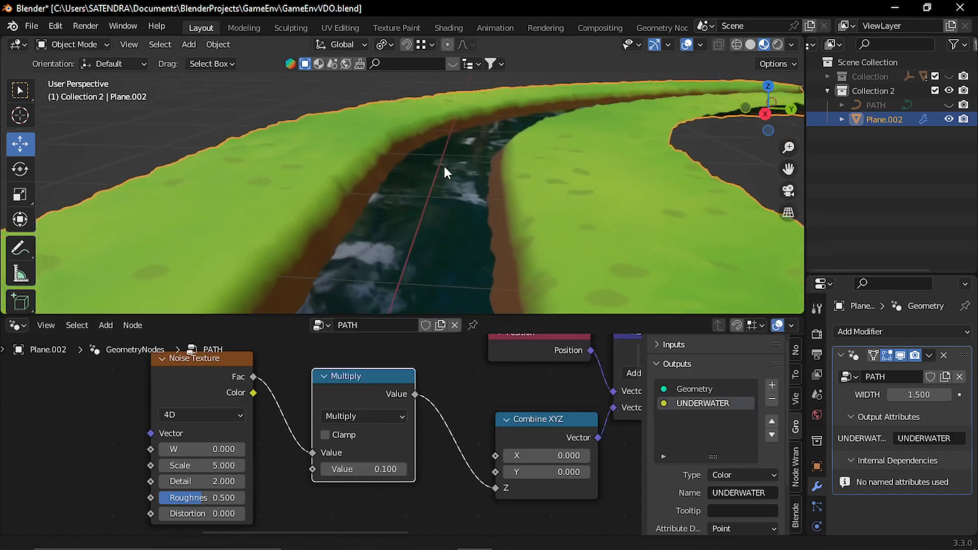
middle_drag(446, 200, 556, 162)
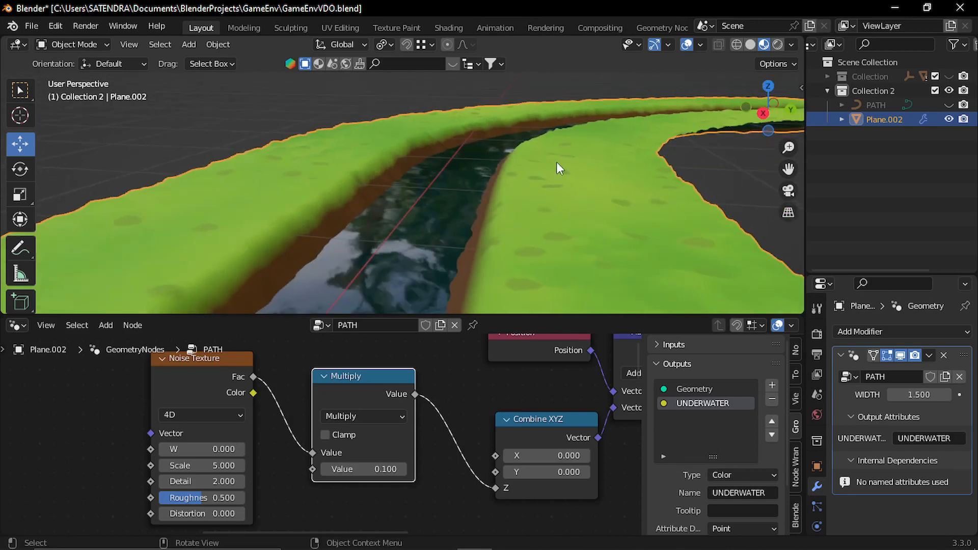
click(749, 44)
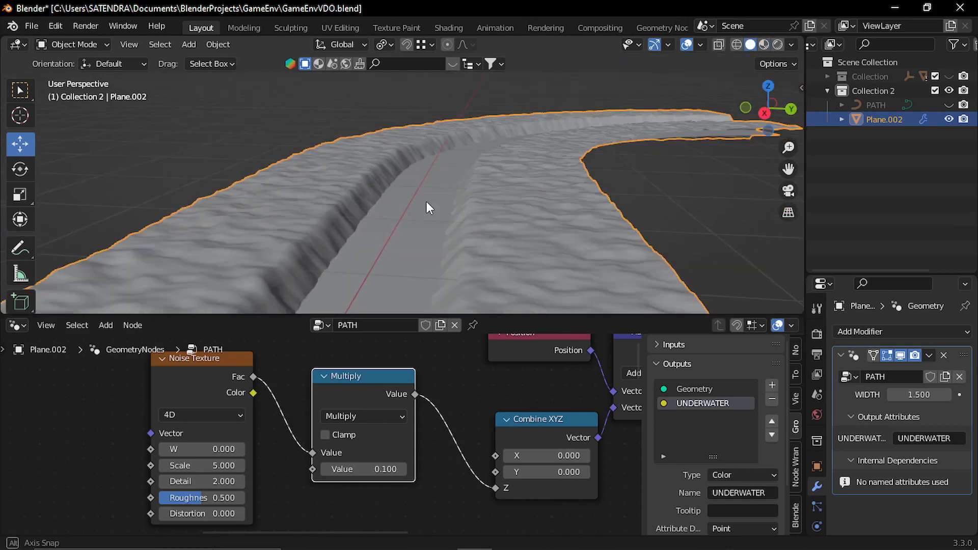
middle_drag(267, 429, 297, 434)
drag(228, 398, 208, 403)
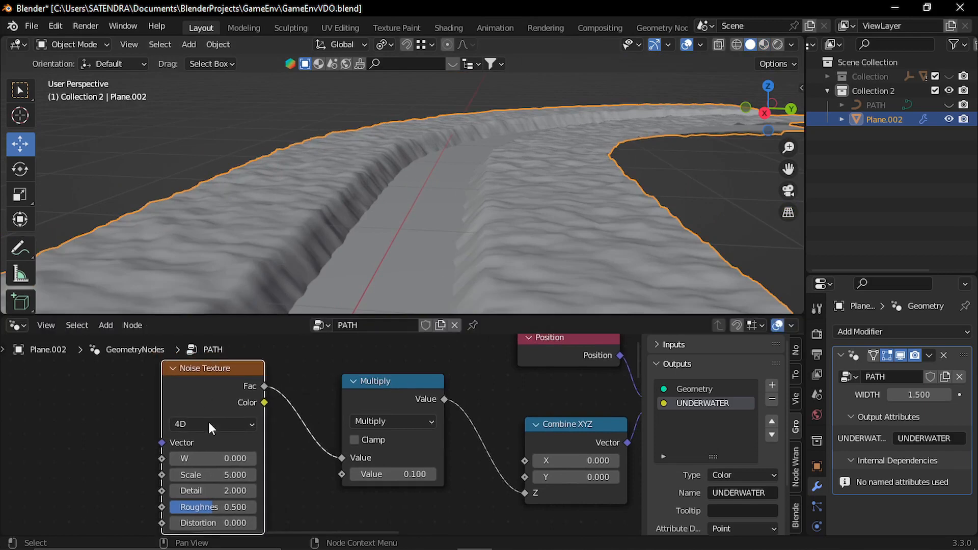
Step: Keep the Noise Texture in 4D, and set its W to 3.100 and its Scale to 1.500
click(217, 428)
click(205, 488)
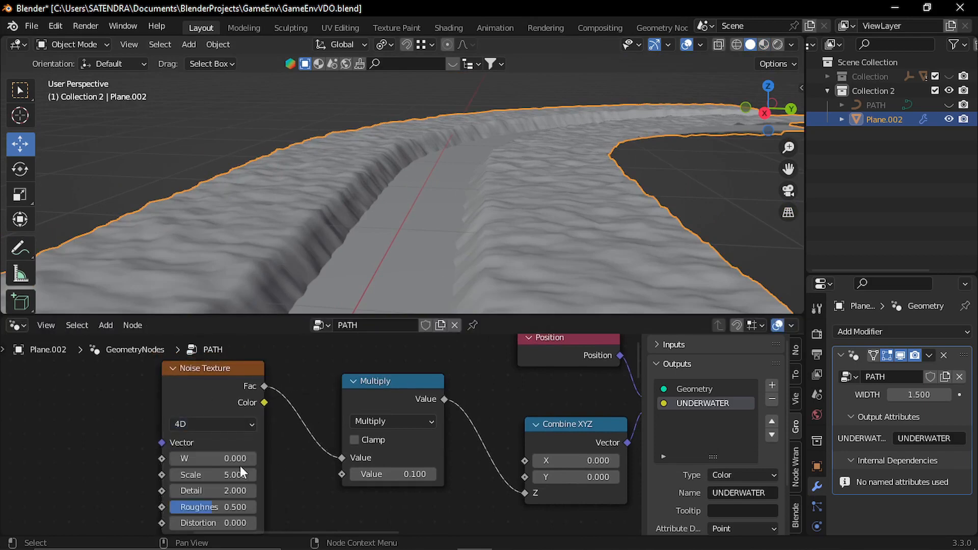
scroll(240, 466, up, 2)
mouse_move(192, 481)
mouse_down()
mouse_move(148, 482)
mouse_move(204, 465)
mouse_move(92, 465)
mouse_move(193, 465)
mouse_up()
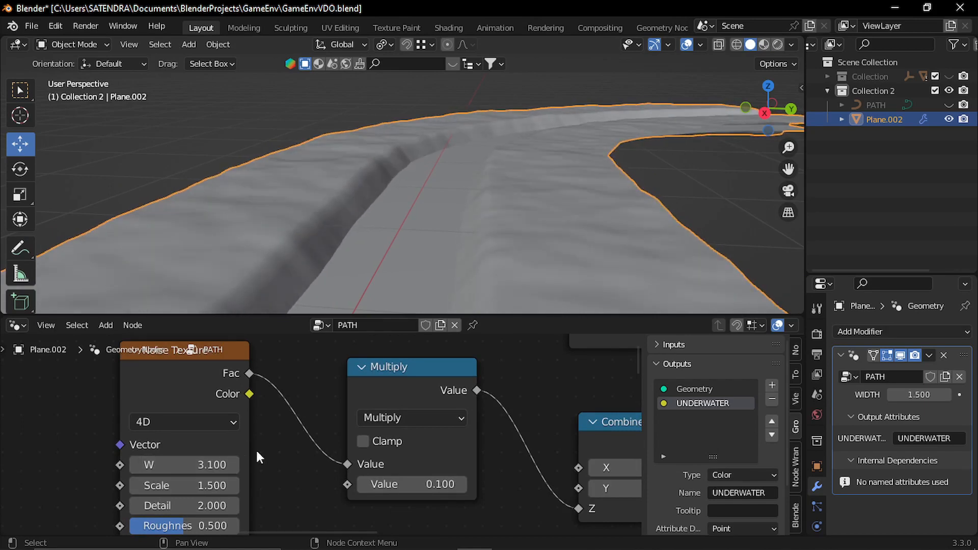
scroll(431, 197, down, 5)
scroll(408, 203, up, 5)
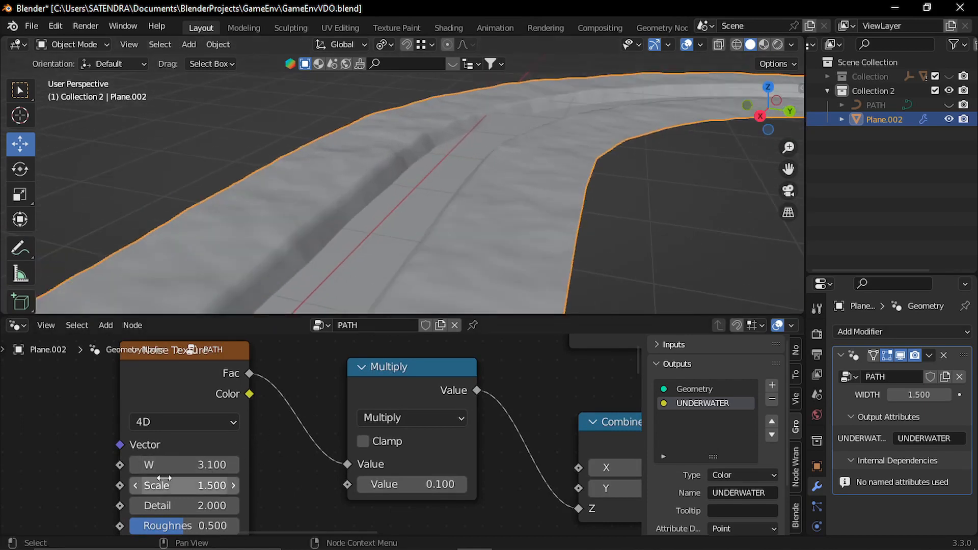
Step: Lower the value of the Multiply node after the Noise Texture to 0.000 and examine the ground surface
click(184, 485)
click(293, 473)
middle_drag(289, 455, 287, 443)
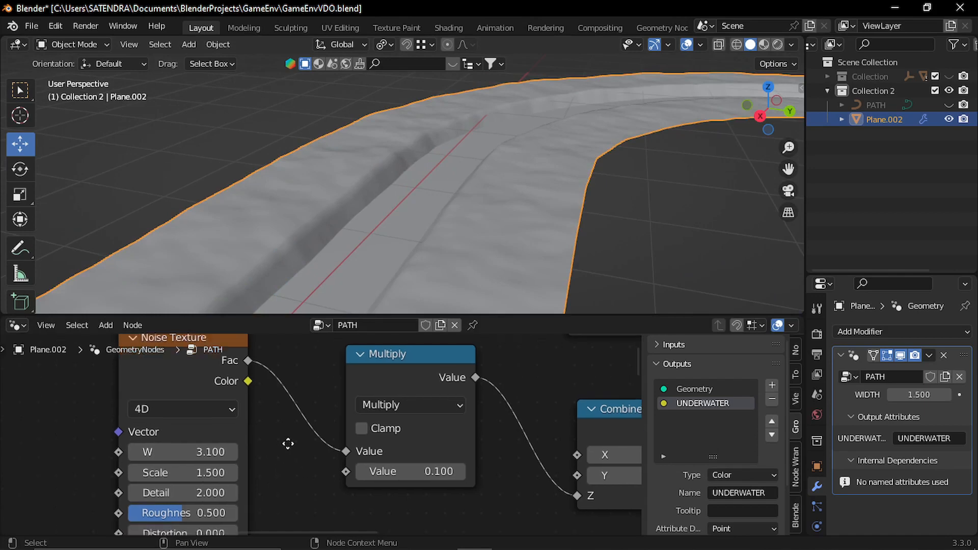
middle_drag(419, 474, 335, 473)
mouse_move(301, 484)
mouse_down()
mouse_move(377, 484)
mouse_move(245, 484)
mouse_move(347, 483)
mouse_move(270, 484)
mouse_move(316, 483)
mouse_move(286, 484)
mouse_move(295, 484)
mouse_up()
middle_drag(380, 213, 432, 212)
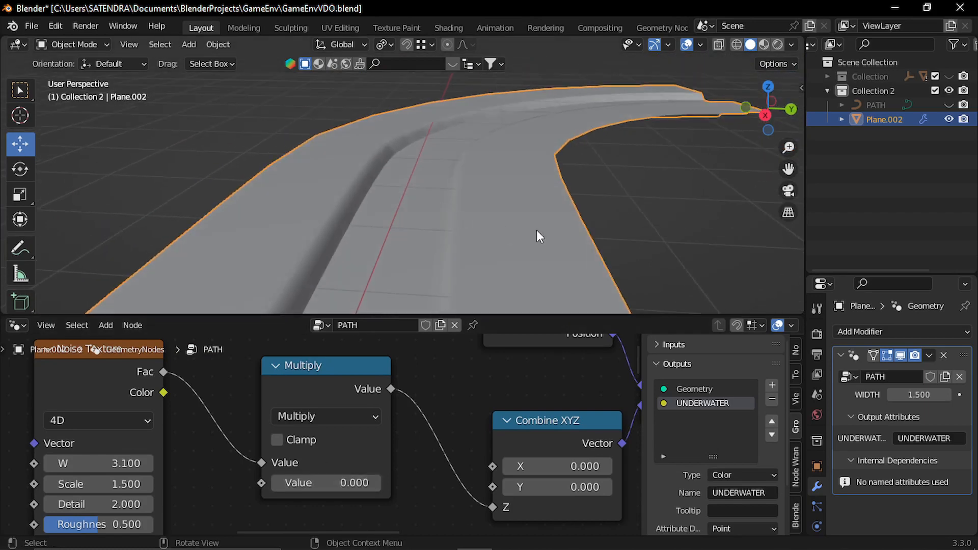
Step: Set the value of the Multiply node after the Noise Texture to 0.1
middle_drag(536, 230, 529, 226)
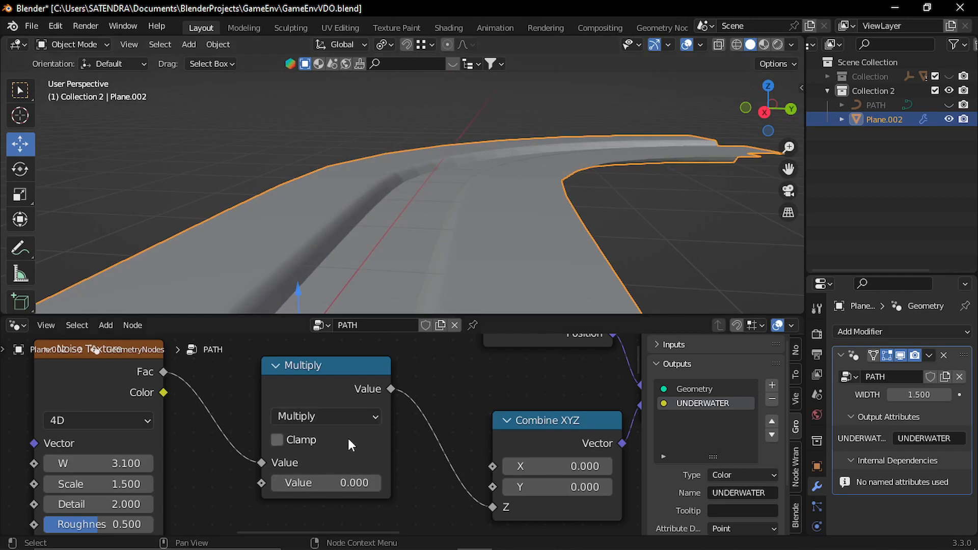
click(332, 482)
key(BackSpace)
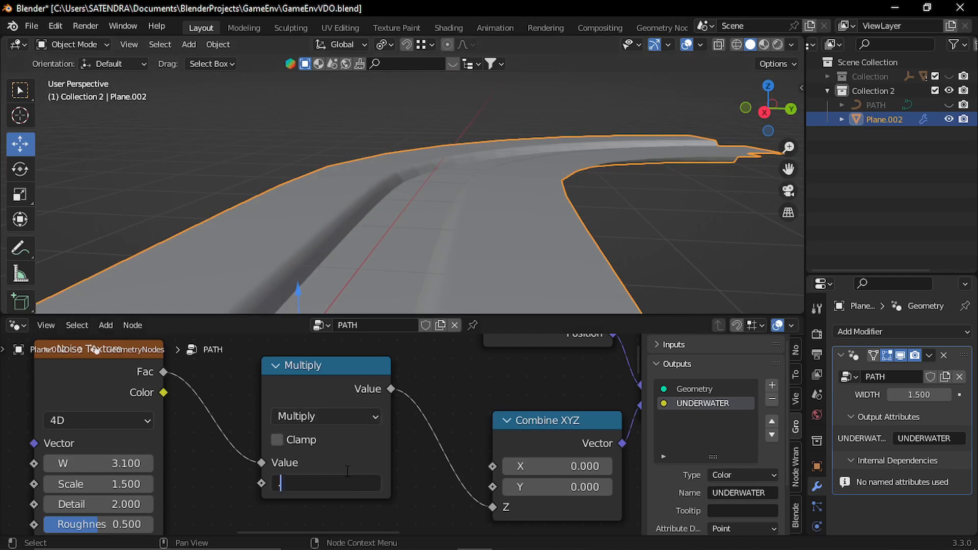
text(0.1)
key(Return)
Step: Add a Value node and place it below the Noise Texture, leaving room before the Multiply node
scroll(344, 464, down, 2)
drag(176, 387, 168, 373)
key(shift+a)
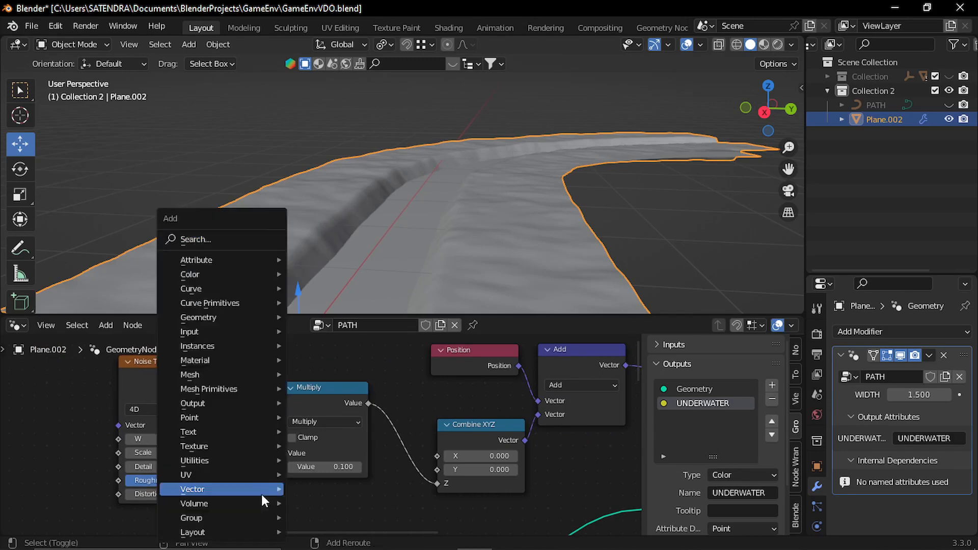
click(219, 241)
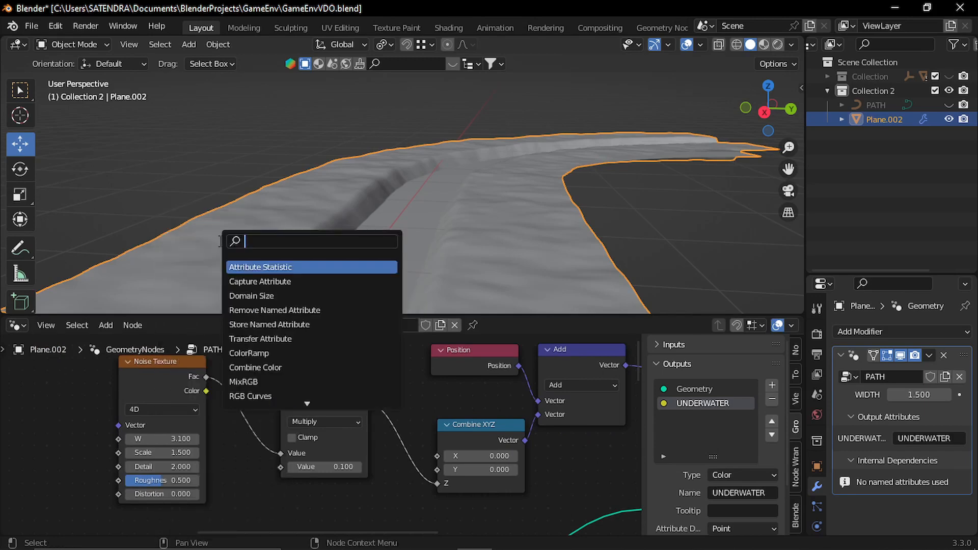
text(val)
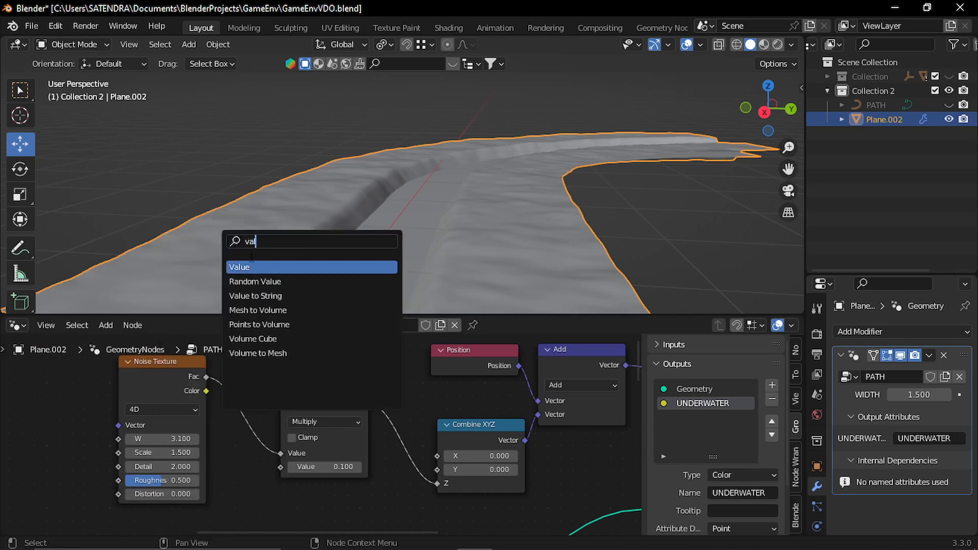
key(Return)
click(178, 423)
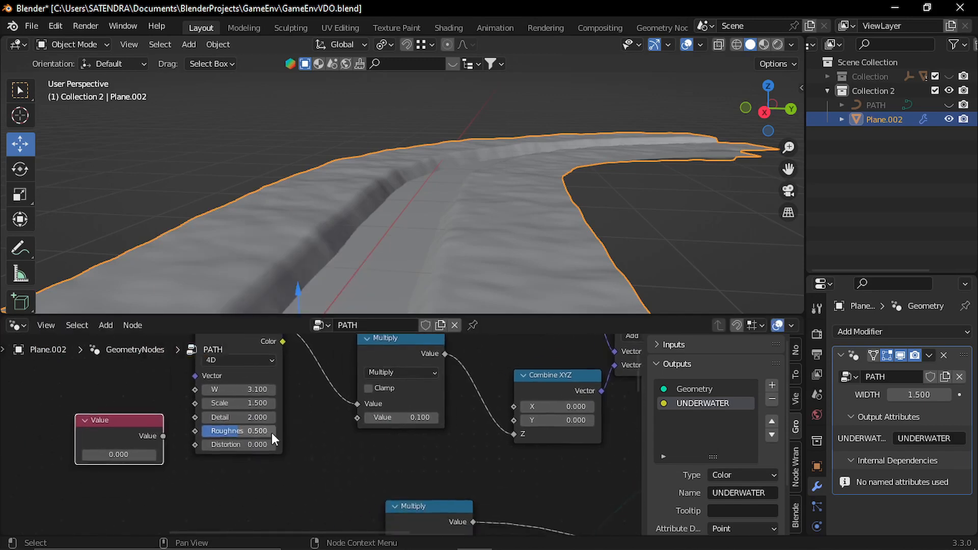
middle_drag(271, 443, 288, 482)
drag(258, 389, 151, 366)
click(115, 486)
drag(108, 469, 119, 492)
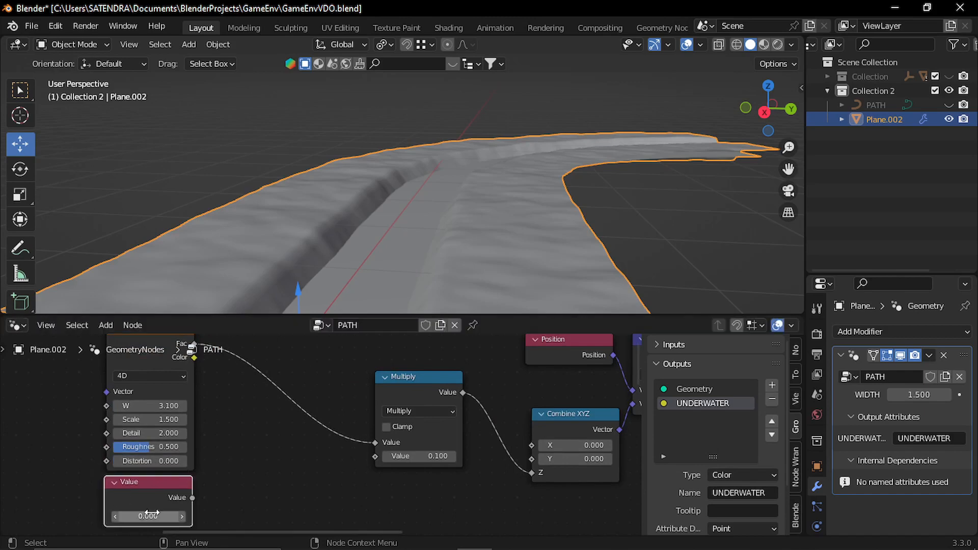
Step: Set the Value node to 0.2 and connect it to the second input of the noise Multiply node
click(153, 516)
text(0.2)
key(Return)
middle_drag(262, 502, 262, 439)
drag(176, 433, 376, 397)
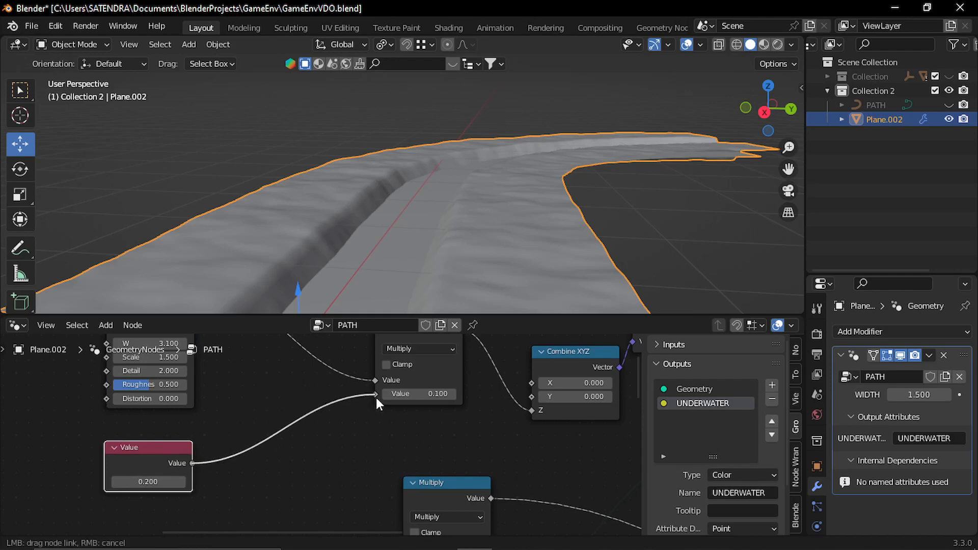
middle_drag(347, 451, 348, 477)
drag(163, 481, 155, 481)
click(256, 425)
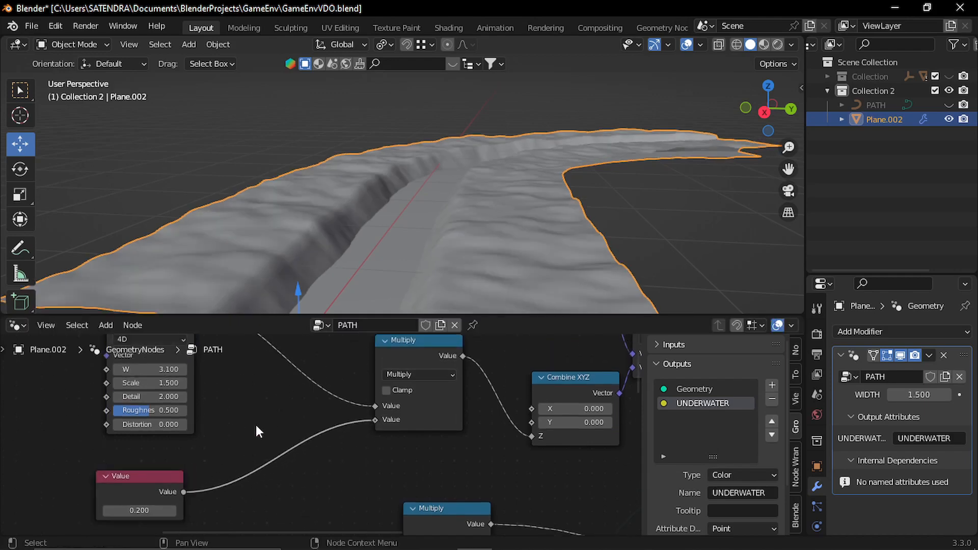
Step: Reposition the noise Multiply node and add a new Math node below it
middle_drag(257, 425, 260, 458)
drag(403, 378, 360, 351)
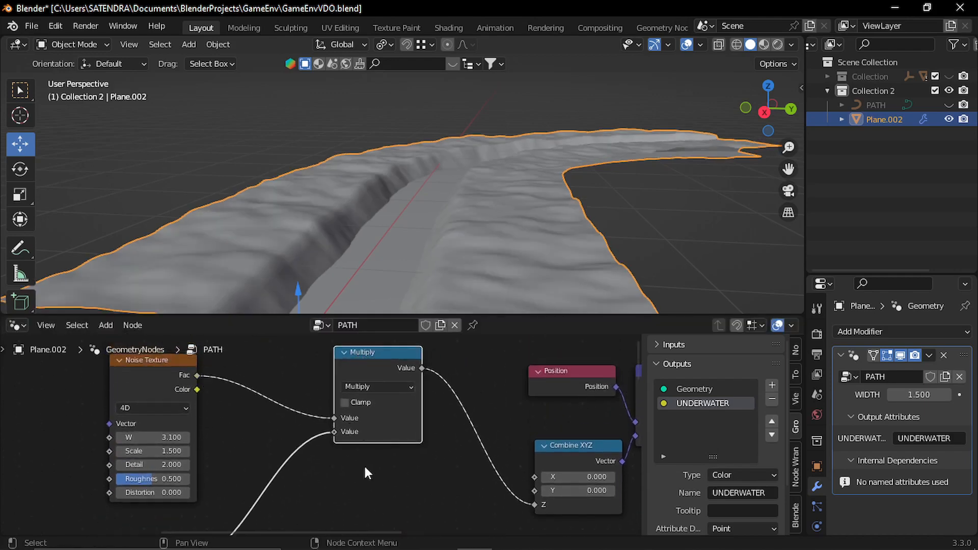
middle_drag(364, 469, 344, 436)
key(shift+a)
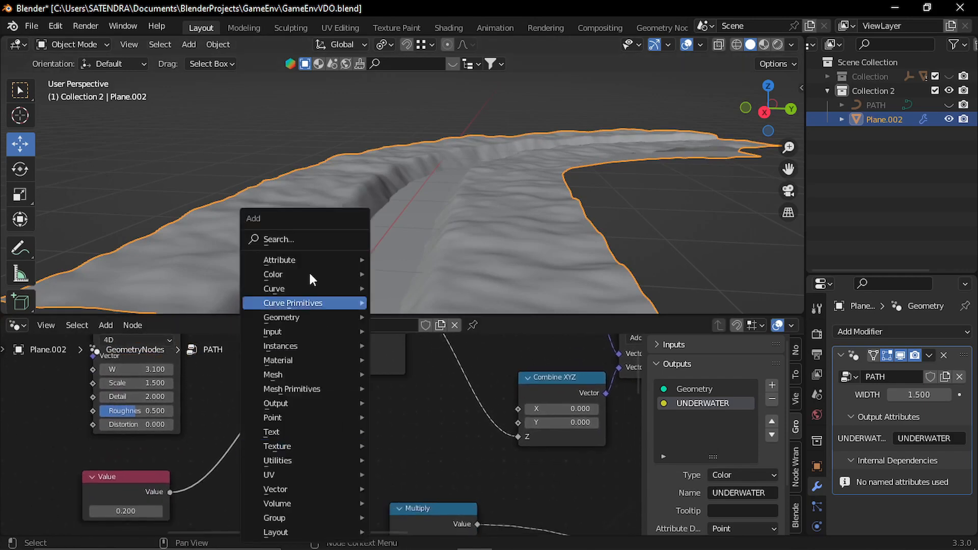
click(299, 243)
text(math)
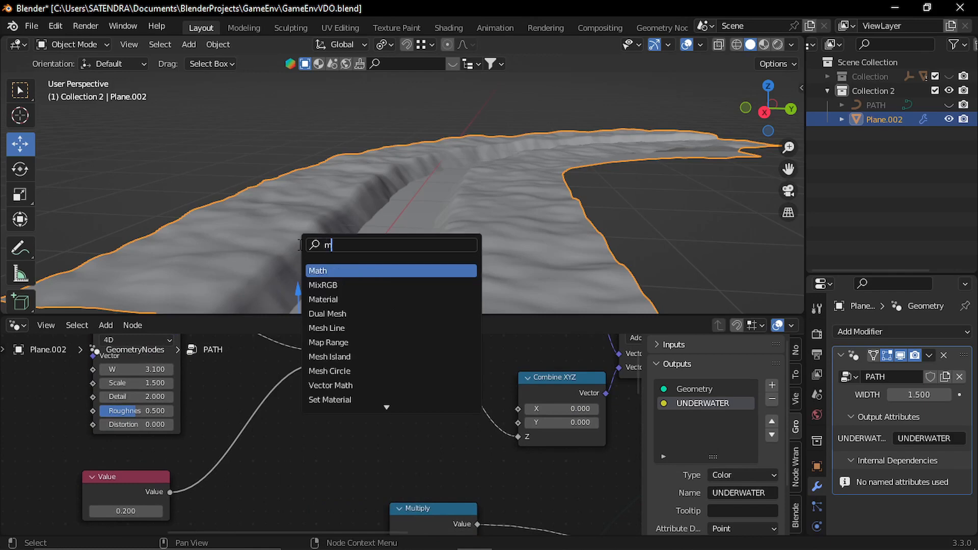
click(334, 270)
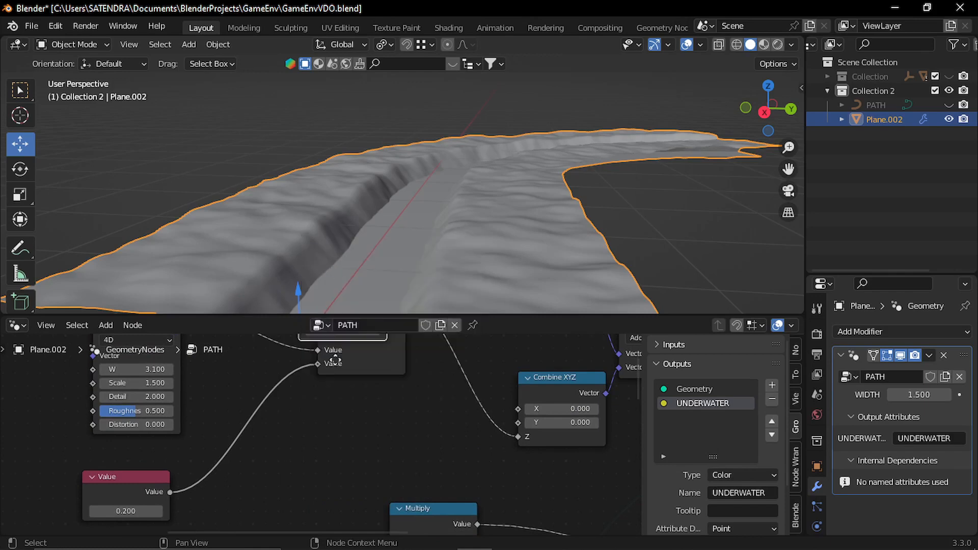
click(352, 463)
Step: Change the new Math node's operation to Divide and set its second value to 2
middle_drag(345, 463, 350, 436)
click(350, 431)
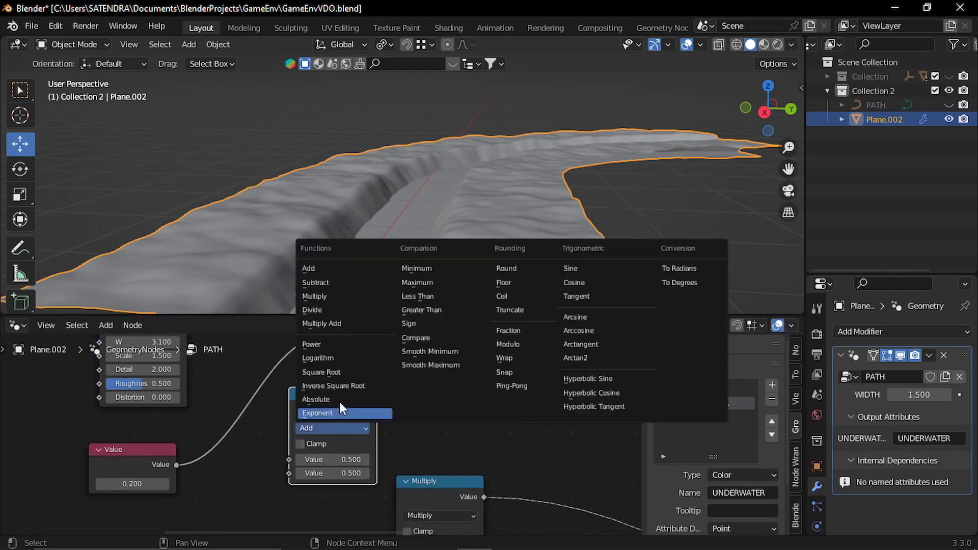
click(333, 309)
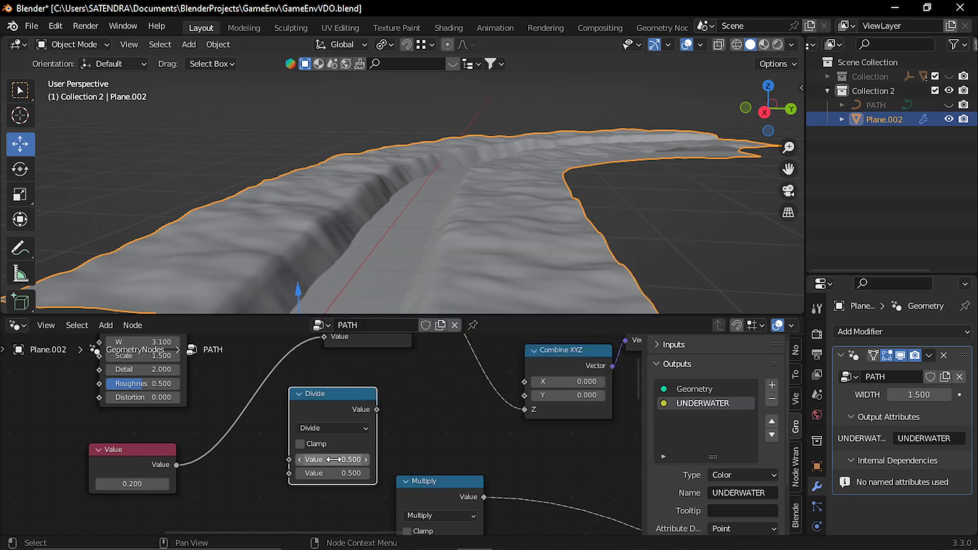
click(331, 473)
text(2)
key(Return)
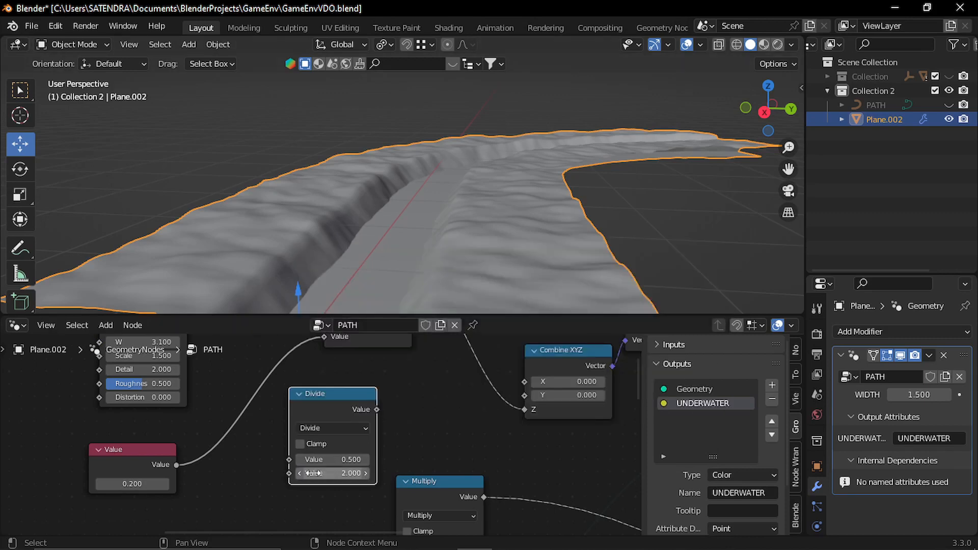
Step: Connect the Value node to the Divide node's first input and line up the Multiply and Divide nodes
drag(175, 465, 288, 459)
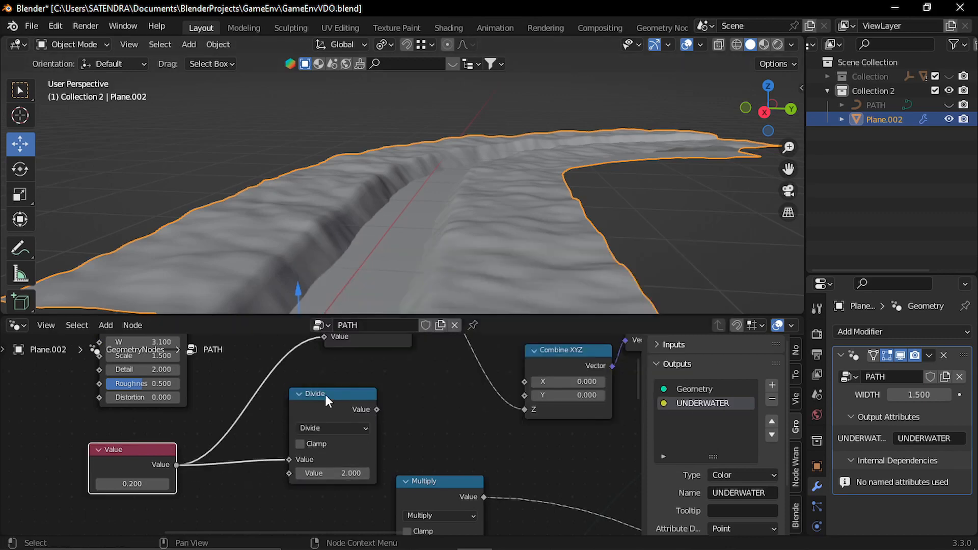
drag(325, 395, 297, 421)
middle_drag(336, 396, 339, 454)
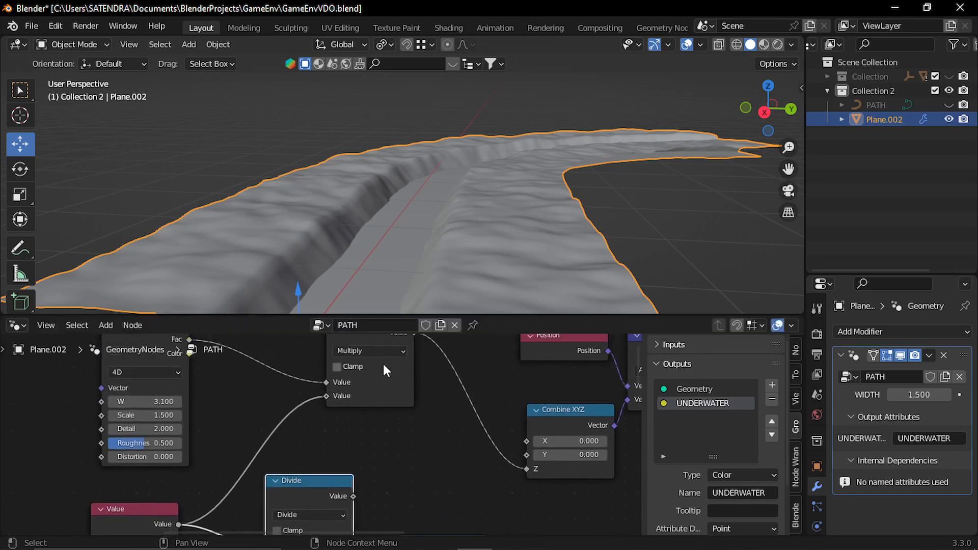
drag(374, 340, 280, 356)
drag(299, 482, 266, 460)
scroll(364, 456, down, 3)
scroll(361, 429, up, 2)
mouse_move(368, 454)
middle_down()
mouse_move(361, 429)
mouse_move(359, 448)
middle_up()
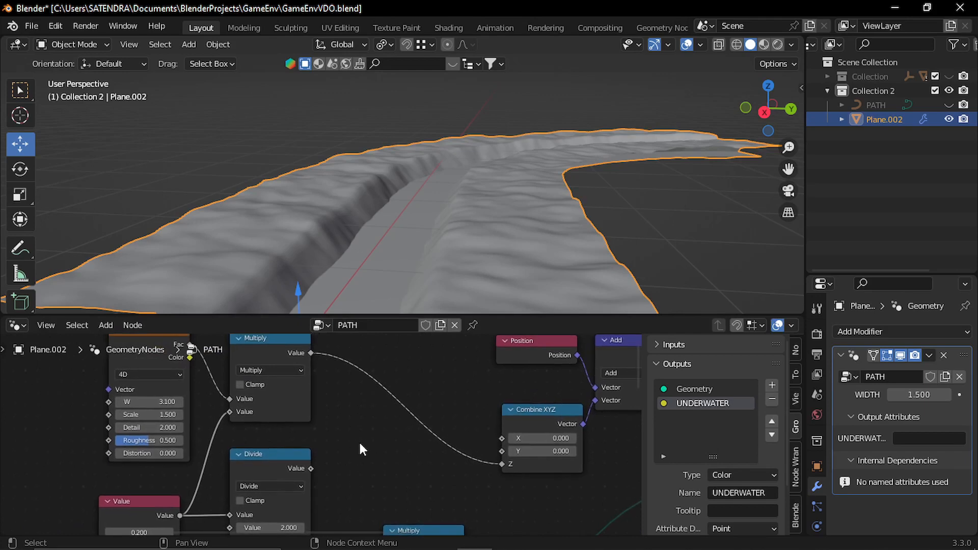
Step: Insert another Math node on the link between the noise Multiply node and Combine XYZ
key(shift+a)
click(314, 245)
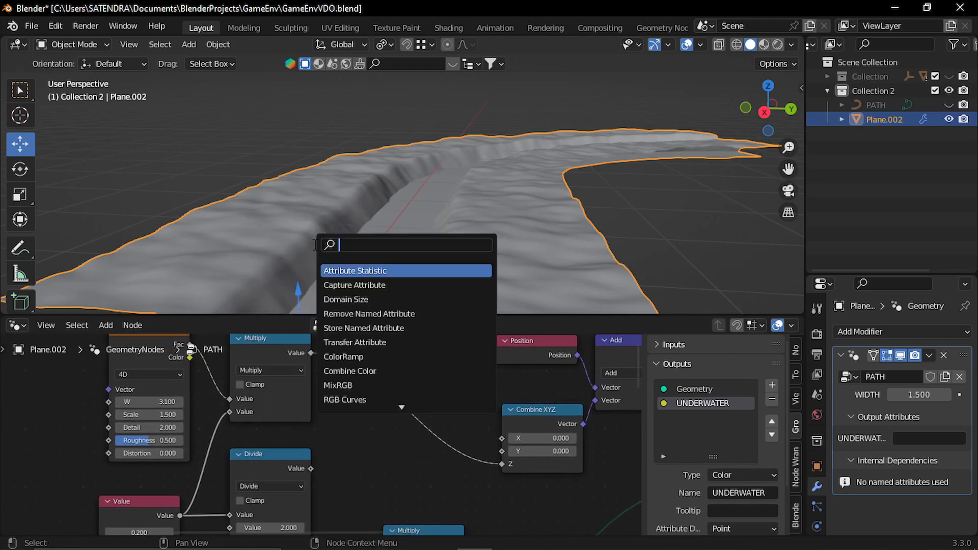
text(math)
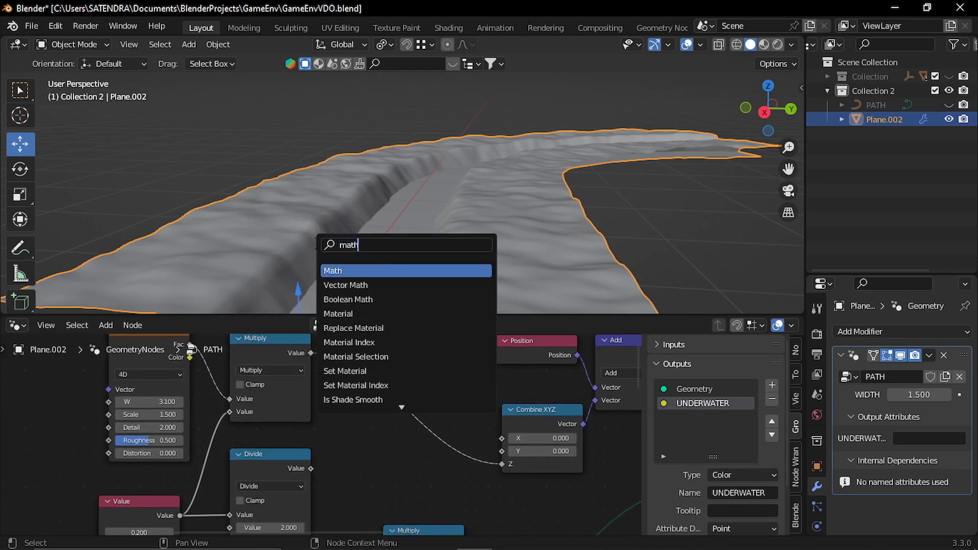
click(348, 270)
click(368, 400)
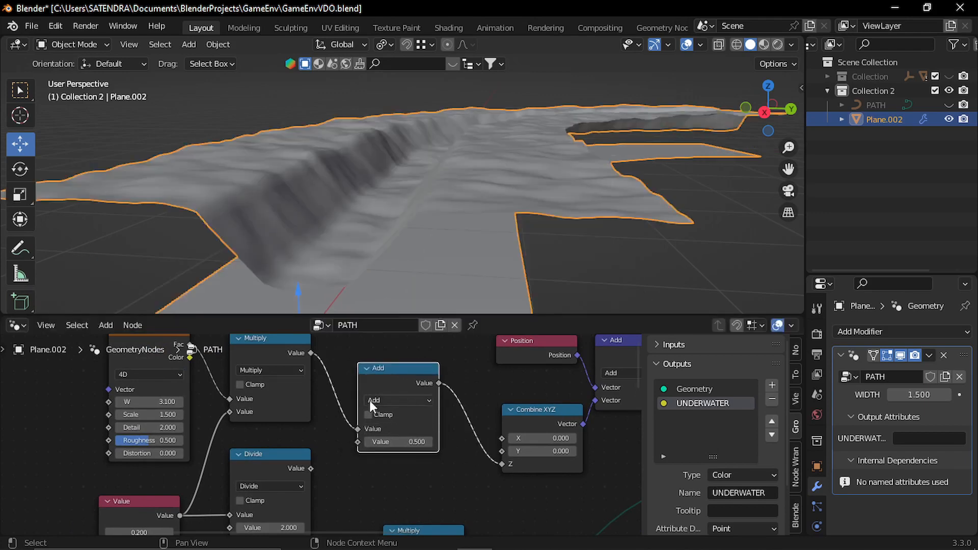
middle_drag(368, 400, 332, 422)
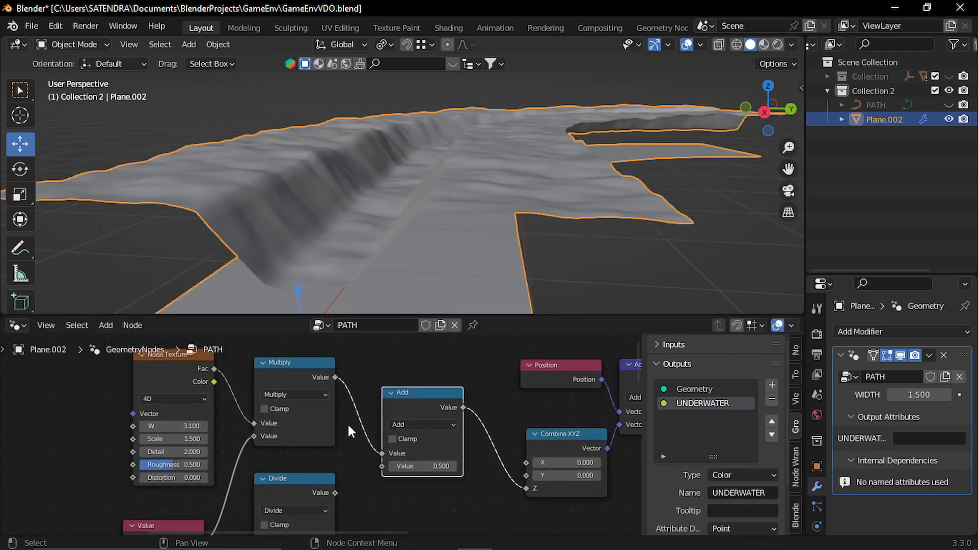
middle_drag(420, 459, 393, 414)
Step: Connect the Divide output to the inserted Math node's second input and change its operation to Subtract
click(300, 445)
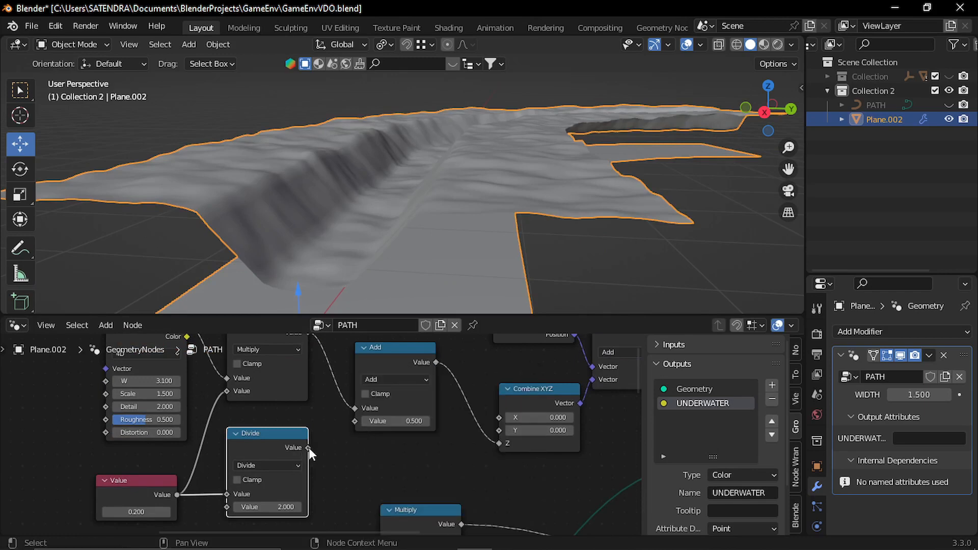
drag(308, 447, 355, 420)
click(393, 380)
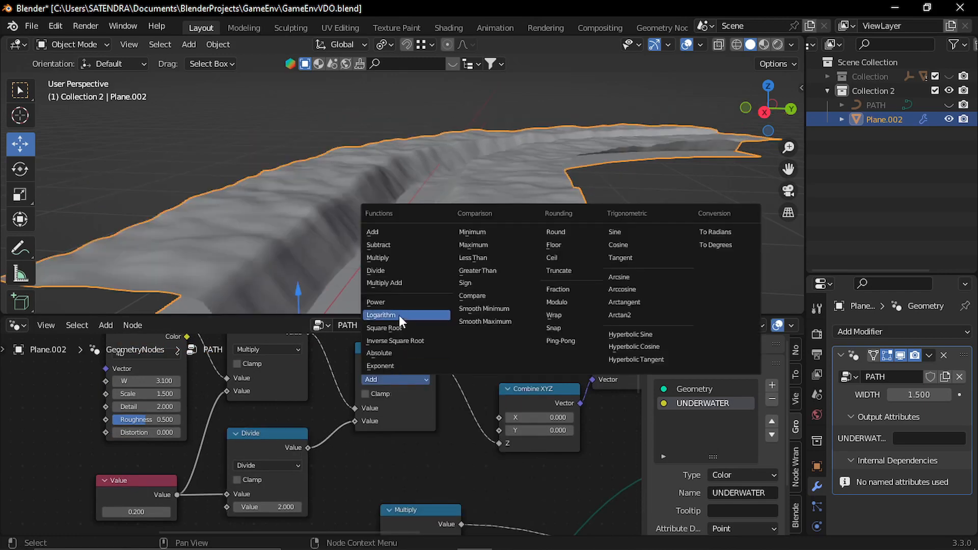
click(399, 245)
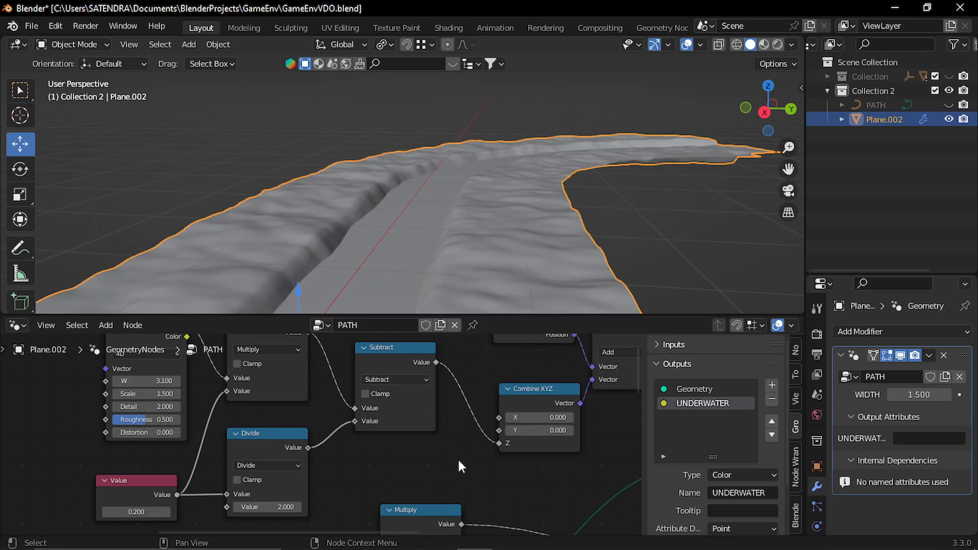
scroll(457, 457, down, 1)
middle_drag(397, 432, 391, 446)
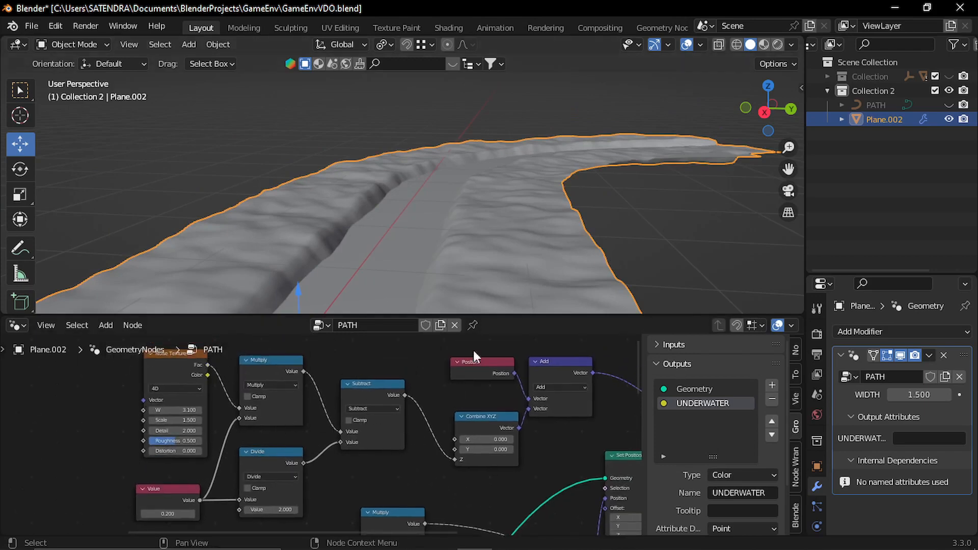
scroll(301, 438, up, 2)
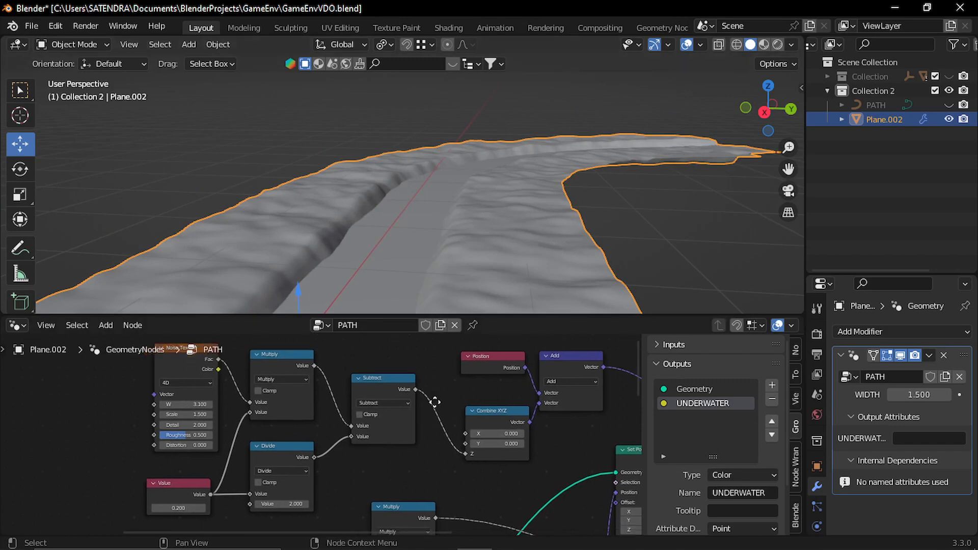
drag(231, 492, 252, 492)
middle_drag(443, 214, 397, 218)
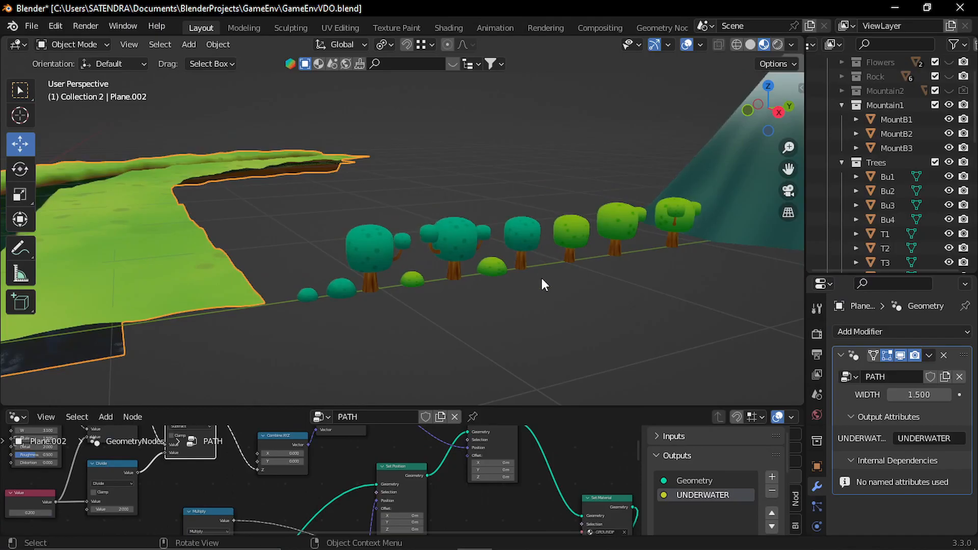
Step: Examine the tree and bush models beside the path in wireframe, solid and material preview shading
middle_drag(541, 280, 331, 259)
mouse_move(659, 280)
middle_down()
mouse_move(395, 269)
mouse_move(446, 279)
mouse_move(446, 252)
mouse_move(430, 257)
mouse_move(461, 279)
mouse_move(406, 282)
mouse_move(490, 284)
mouse_move(500, 275)
mouse_move(442, 274)
mouse_move(521, 209)
mouse_move(450, 216)
mouse_move(665, 97)
middle_up()
click(736, 45)
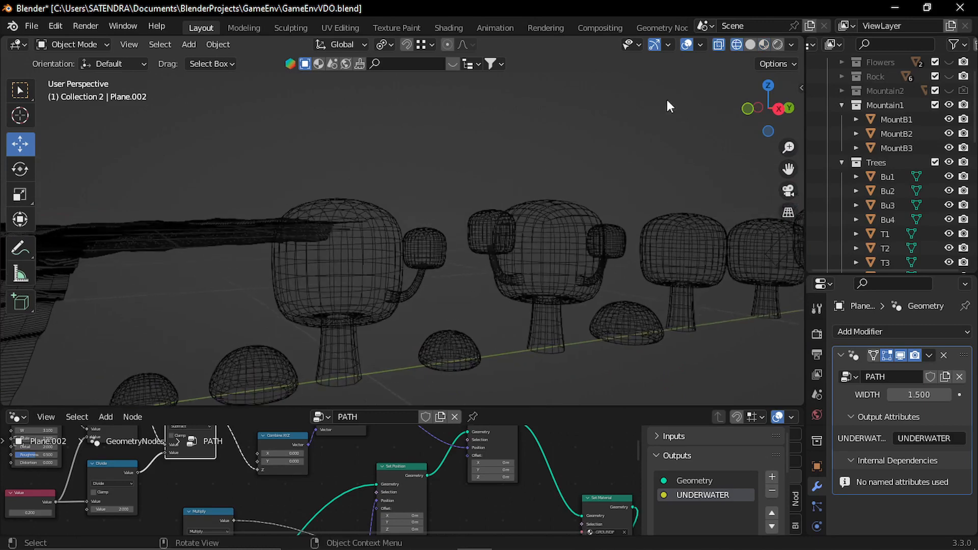
click(750, 44)
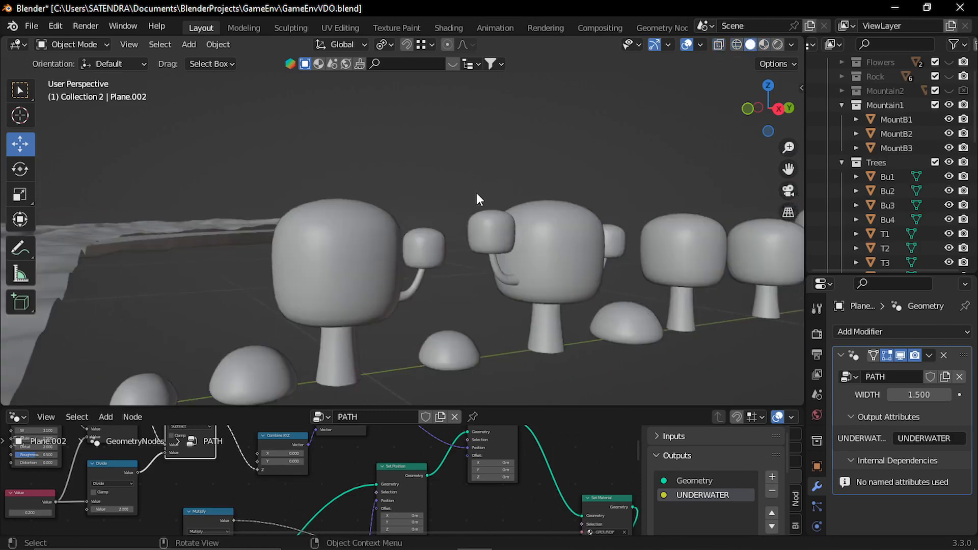
click(763, 43)
middle_drag(387, 255, 368, 285)
shift+middle_drag(520, 297, 331, 269)
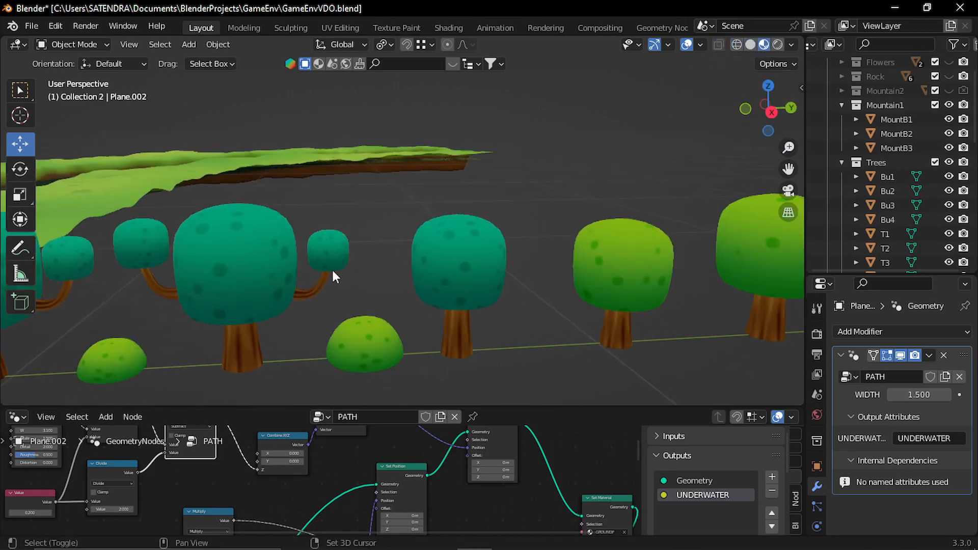
scroll(331, 269, down, 3)
shift+middle_drag(613, 265, 347, 268)
Step: Inspect the three mountain models in material preview, wireframe and solid shading, selecting MountB2
scroll(347, 268, down, 4)
shift+middle_drag(617, 235, 364, 303)
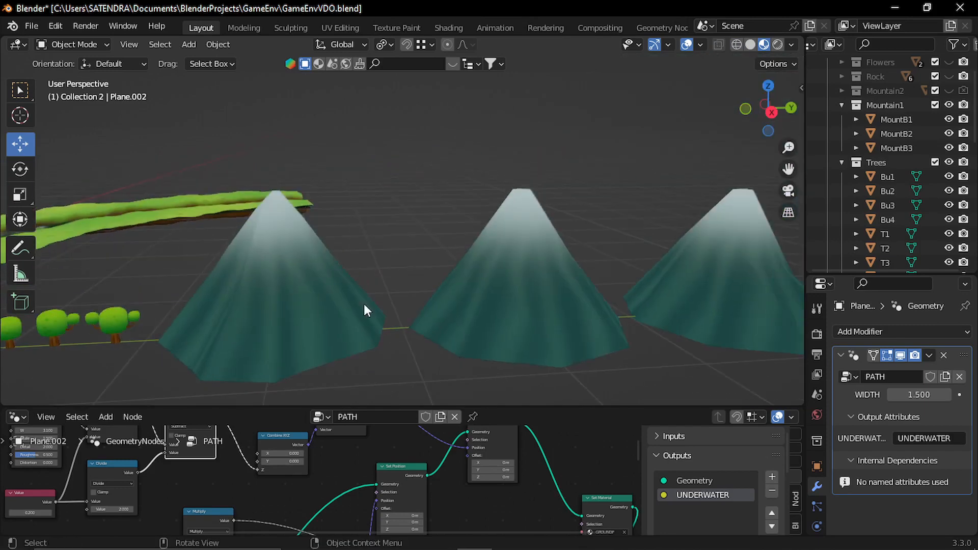
scroll(364, 303, up, 2)
middle_drag(430, 295, 387, 328)
shift+middle_drag(449, 280, 301, 234)
shift+middle_drag(476, 288, 447, 270)
scroll(447, 270, down, 1)
scroll(447, 272, down, 1)
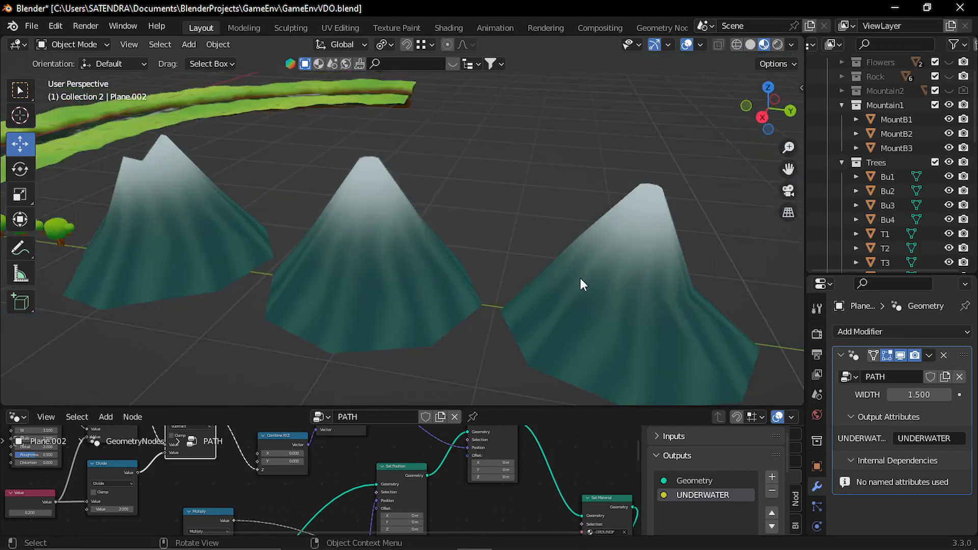
click(581, 279)
click(736, 44)
middle_drag(570, 161, 520, 167)
click(751, 44)
click(420, 156)
scroll(351, 178, down, 4)
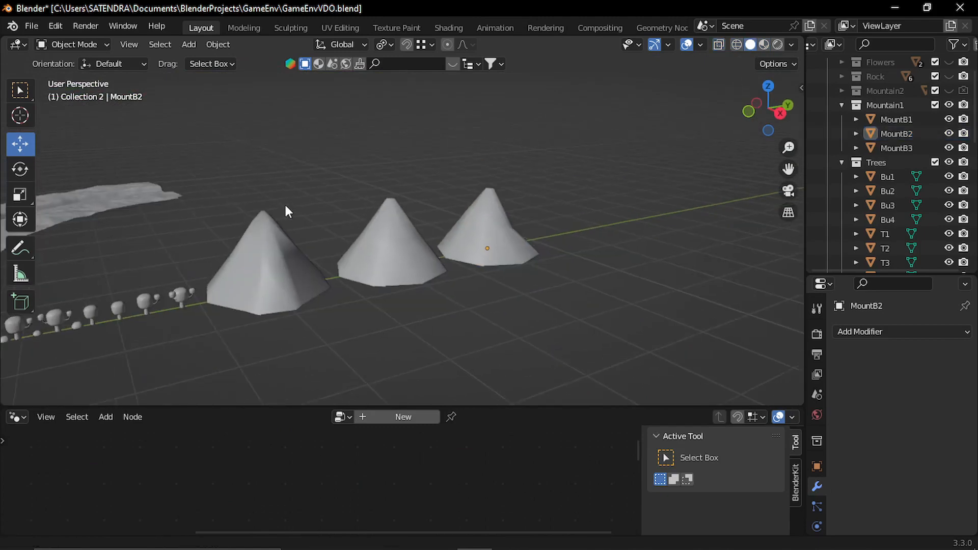
Step: Examine the row of tree and bush models and the nearest mountain model, MountB3, beside the path
shift+middle_drag(284, 203, 424, 270)
scroll(424, 271, up, 4)
shift+middle_drag(449, 357, 518, 218)
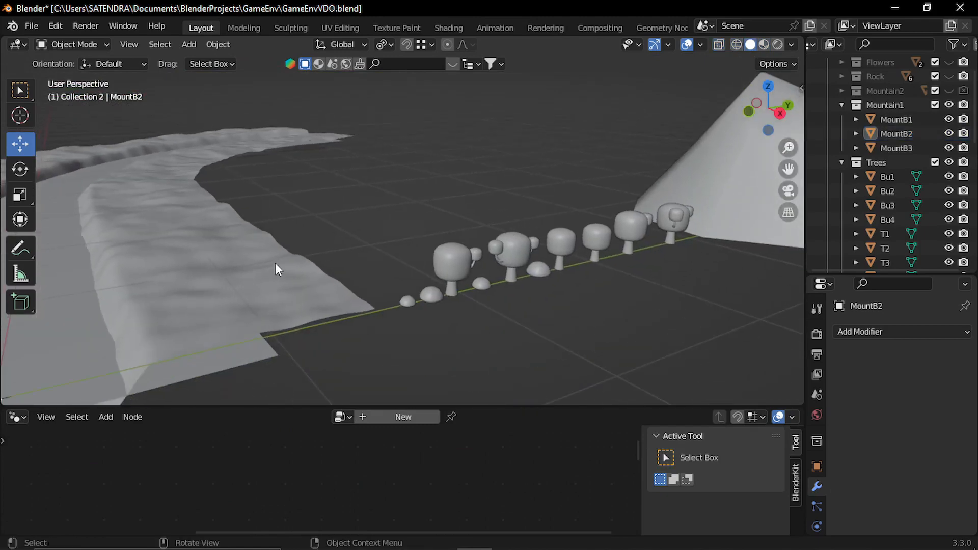
middle_drag(275, 266, 250, 262)
shift+middle_drag(520, 282, 381, 284)
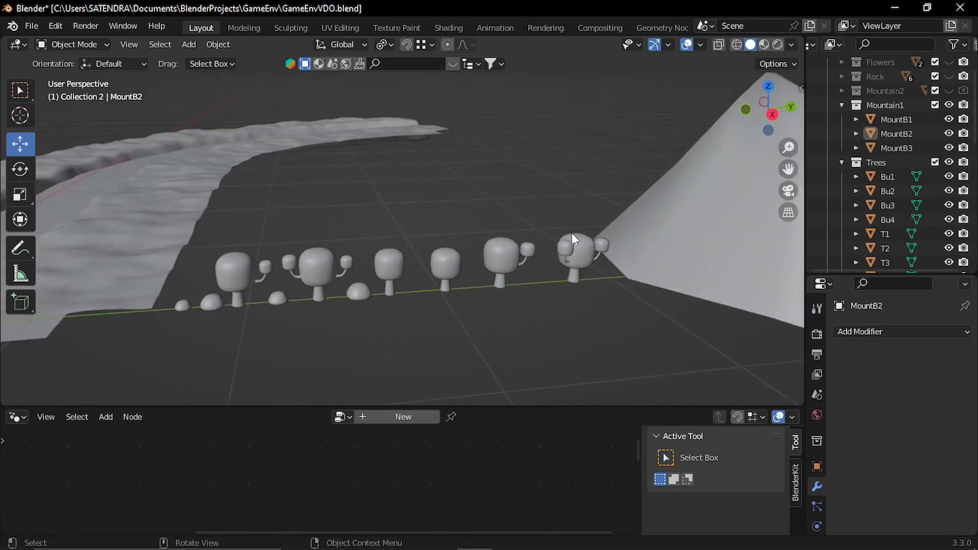
drag(583, 219, 224, 331)
shift+middle_drag(529, 271, 386, 270)
click(530, 270)
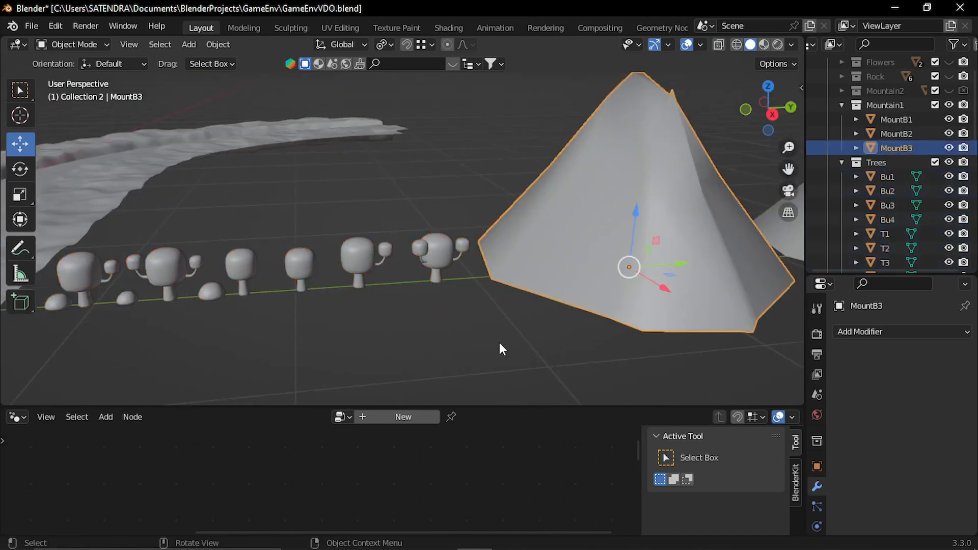
click(499, 342)
scroll(886, 127, up, 3)
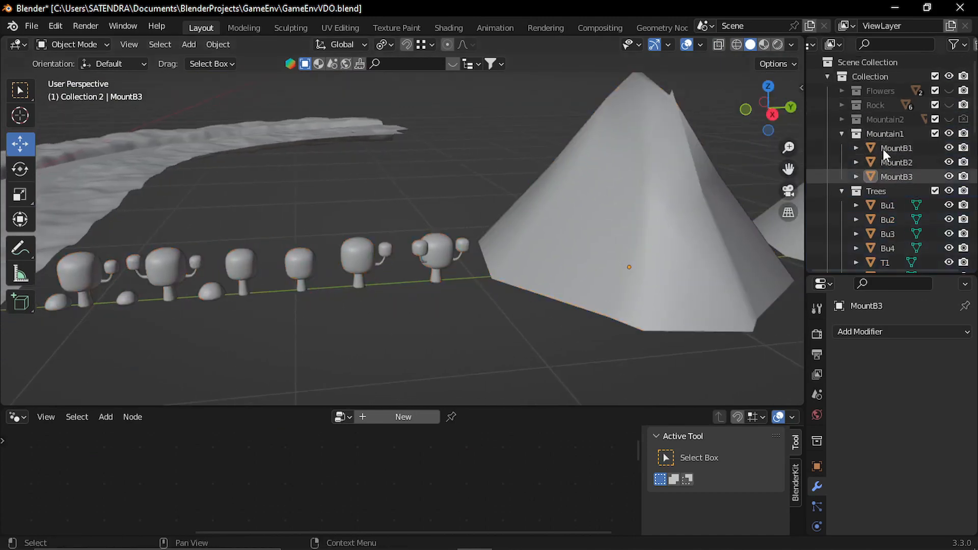
Step: Review which objects the Mountain1 and Trees collections contain in the outliner
scroll(882, 143, down, 5)
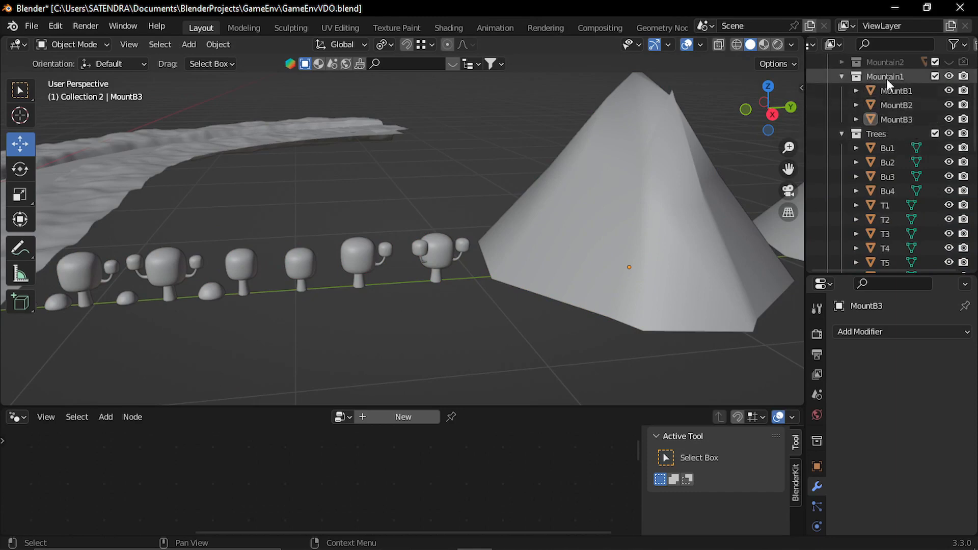
click(886, 78)
click(894, 114)
shift+click(890, 90)
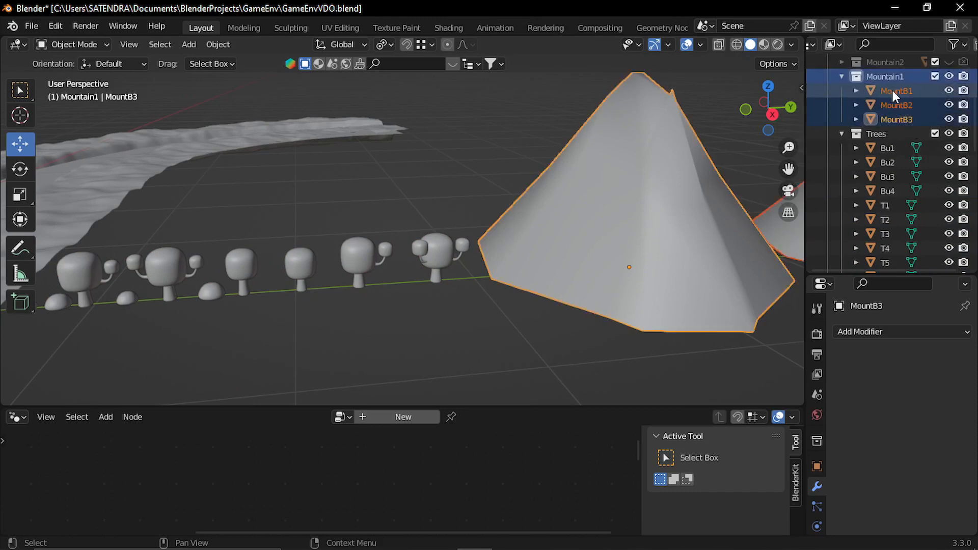
click(882, 140)
scroll(881, 175, down, 2)
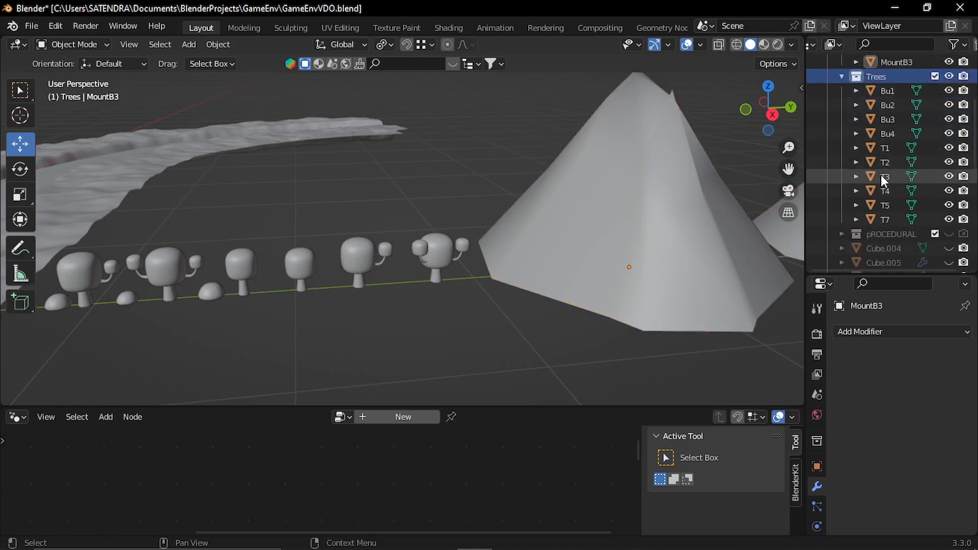
scroll(881, 175, up, 2)
Step: Select the path object, enlarge its node editor and move Join Geometry and Group Output farther from the other nodes
middle_drag(716, 252, 531, 232)
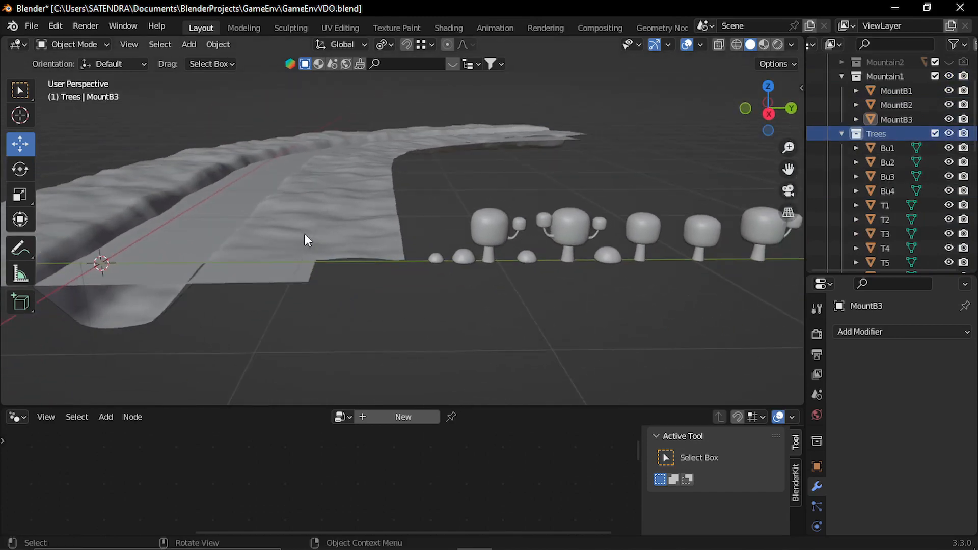
click(305, 234)
drag(529, 405, 529, 200)
scroll(367, 362, down, 4)
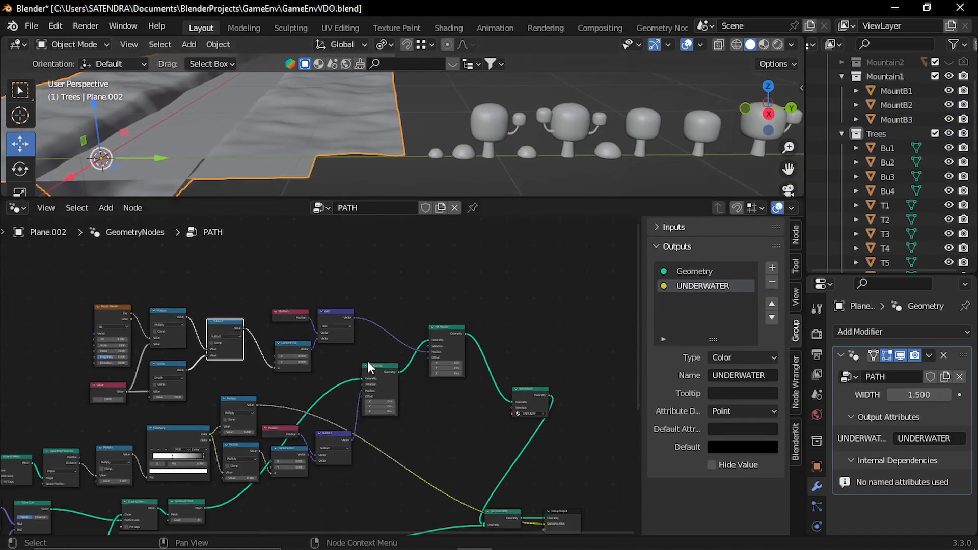
middle_drag(518, 508, 451, 421)
drag(461, 421, 351, 456)
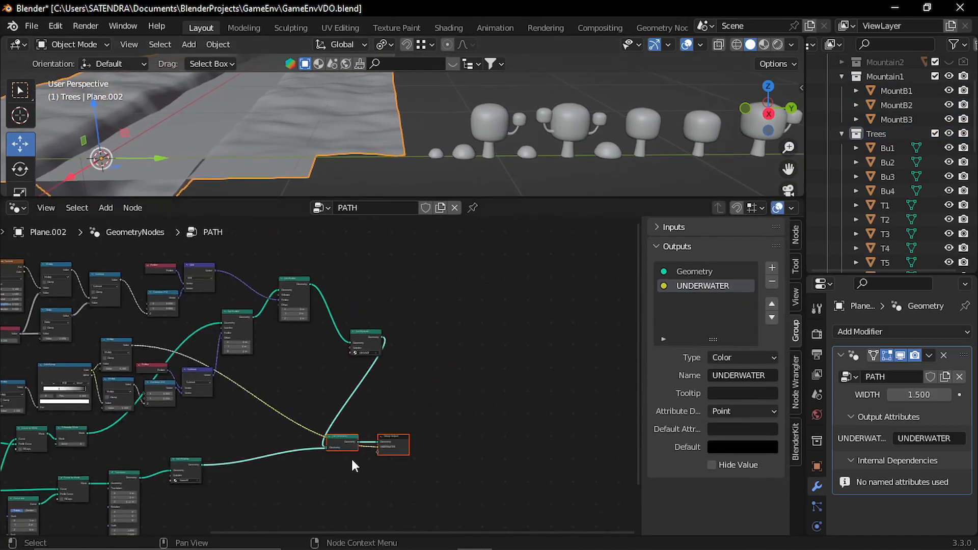
key(g)
click(496, 392)
scroll(480, 435, up, 2)
Step: Bring the Trees collection into the PATH node tree as a Collection Info node, placed above the last Set Position node
scroll(925, 159, up, 3)
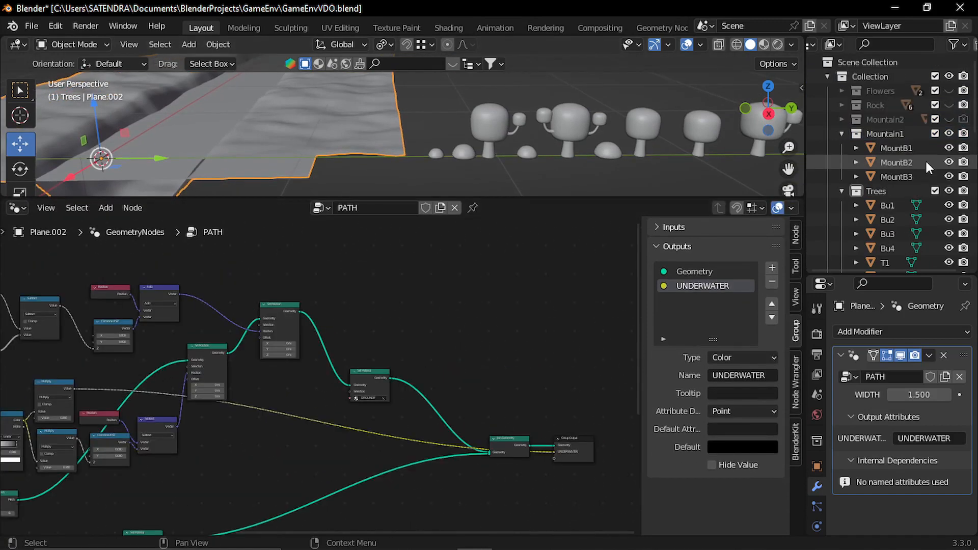
scroll(876, 176, down, 5)
drag(875, 105, 359, 305)
scroll(387, 326, up, 3)
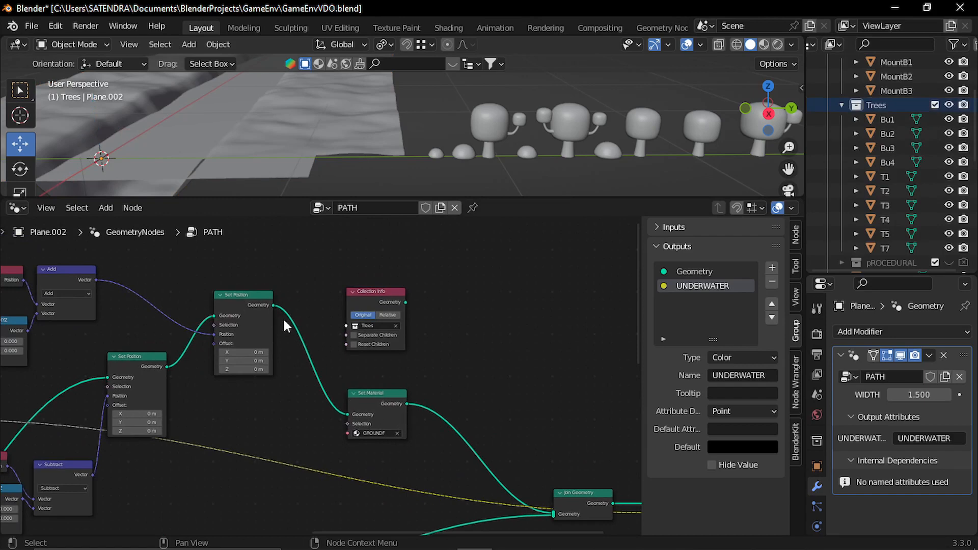
middle_drag(282, 316, 358, 343)
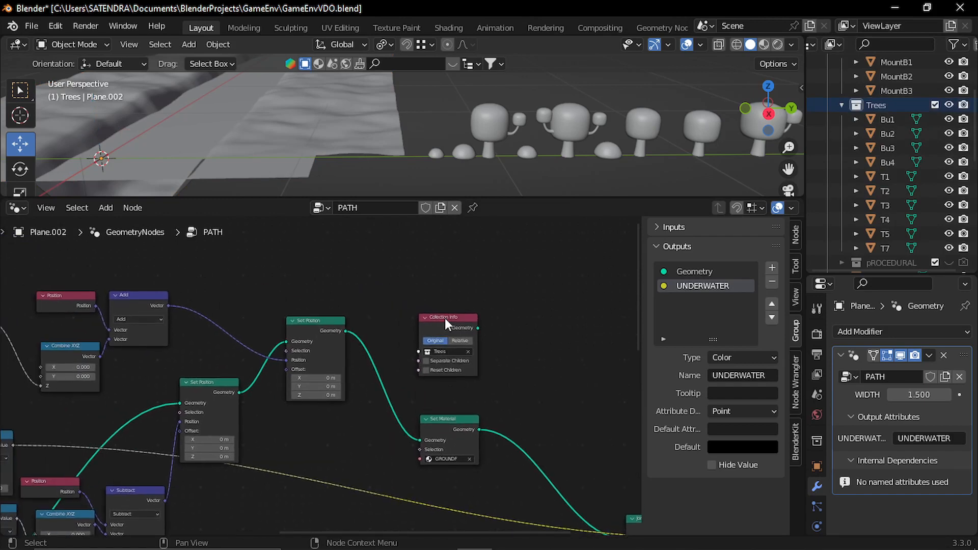
drag(445, 320, 310, 252)
middle_drag(442, 318, 435, 364)
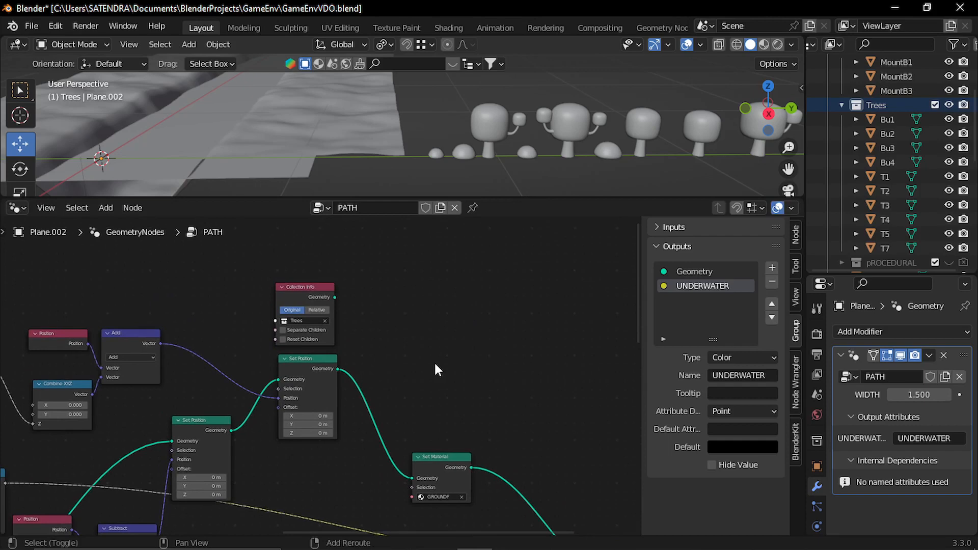
Step: Add a Distribute Points on Faces node and connect the last Set Position node's geometry to its Mesh input
key(shift+a)
click(384, 241)
text(d)
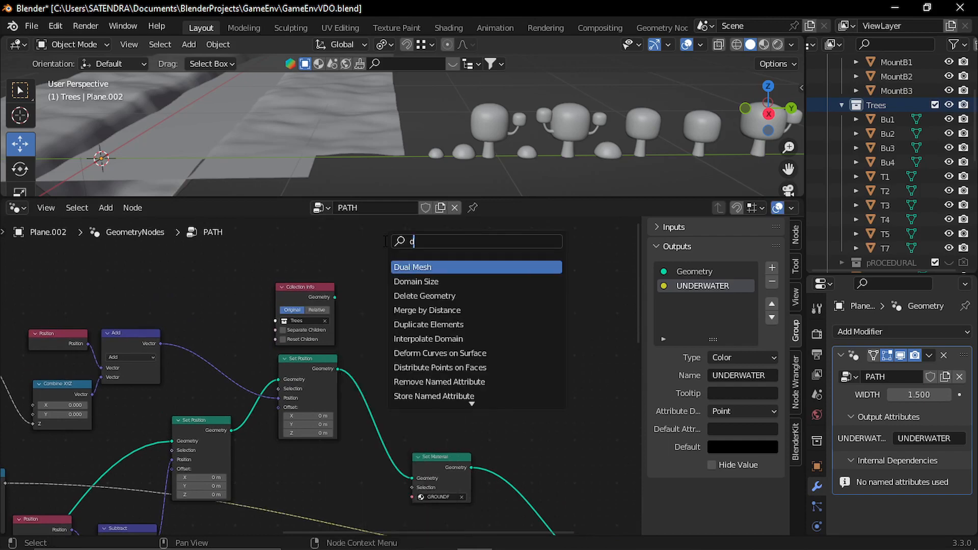
text(ist)
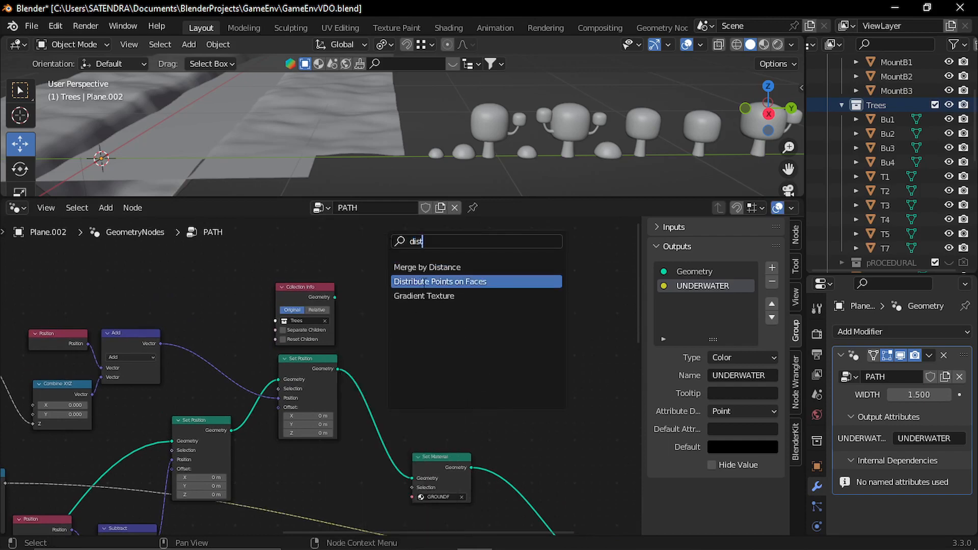
click(439, 281)
click(438, 326)
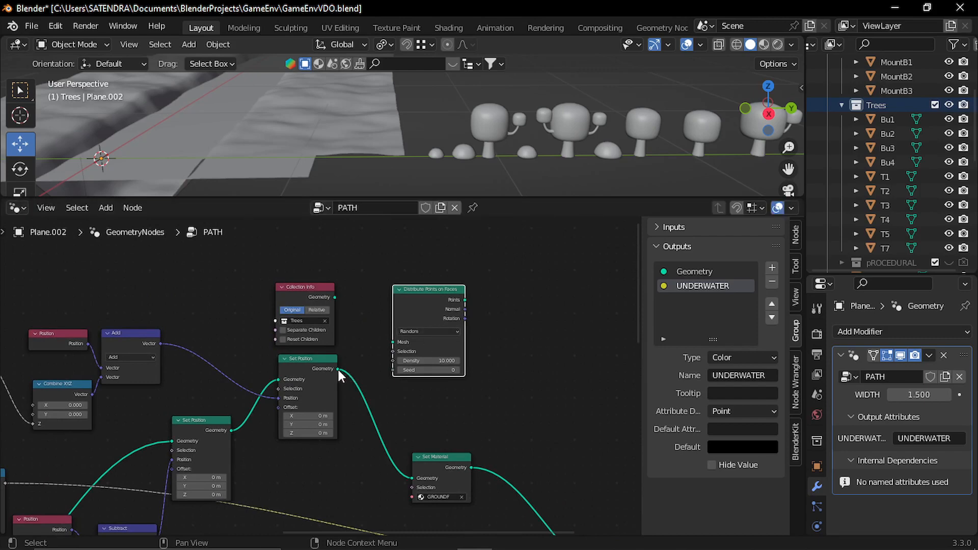
drag(338, 370, 390, 343)
scroll(427, 336, up, 2)
drag(415, 300, 408, 290)
click(529, 363)
Step: Add an Instance on Points node and connect the distributed points to its Points input
middle_drag(530, 363, 433, 399)
key(shift+a)
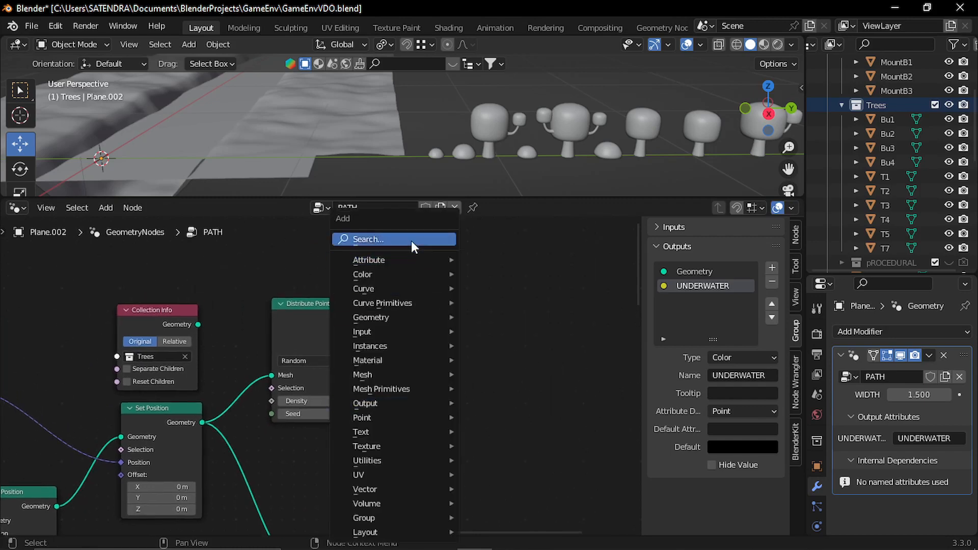
click(411, 240)
text(insta)
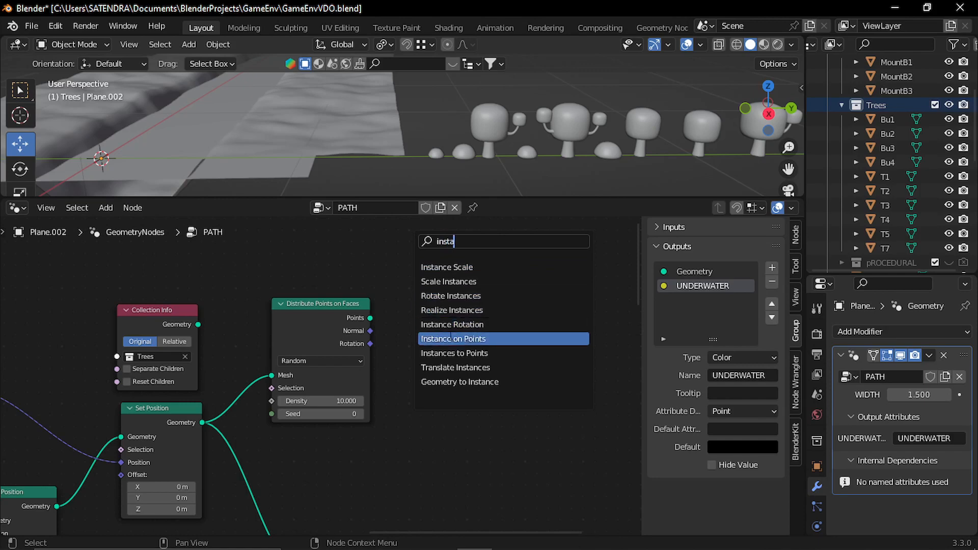
click(449, 338)
click(512, 367)
drag(370, 317, 474, 307)
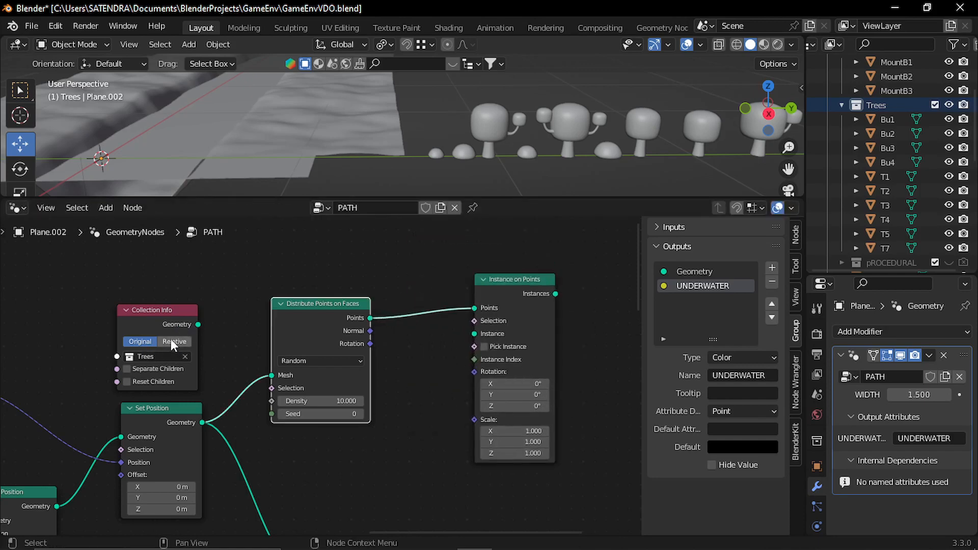
Step: Connect the Trees Collection Info to the Instance input of Instance on Points and link its Instances output to Join Geometry
drag(164, 325, 474, 334)
drag(159, 306, 357, 450)
middle_drag(459, 443, 278, 352)
scroll(292, 418, down, 7)
drag(486, 429, 422, 338)
scroll(378, 327, up, 4)
middle_drag(363, 319, 385, 407)
scroll(302, 397, up, 3)
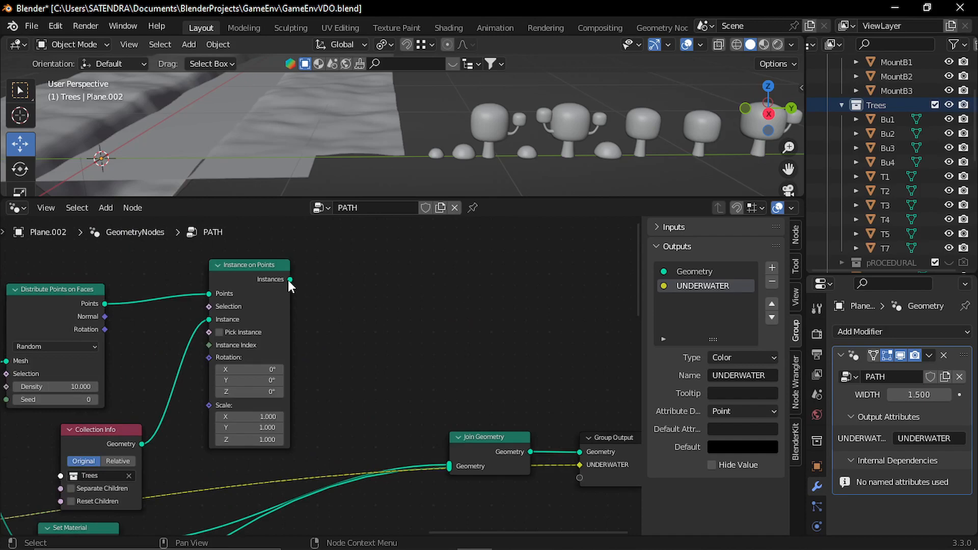
drag(289, 280, 432, 456)
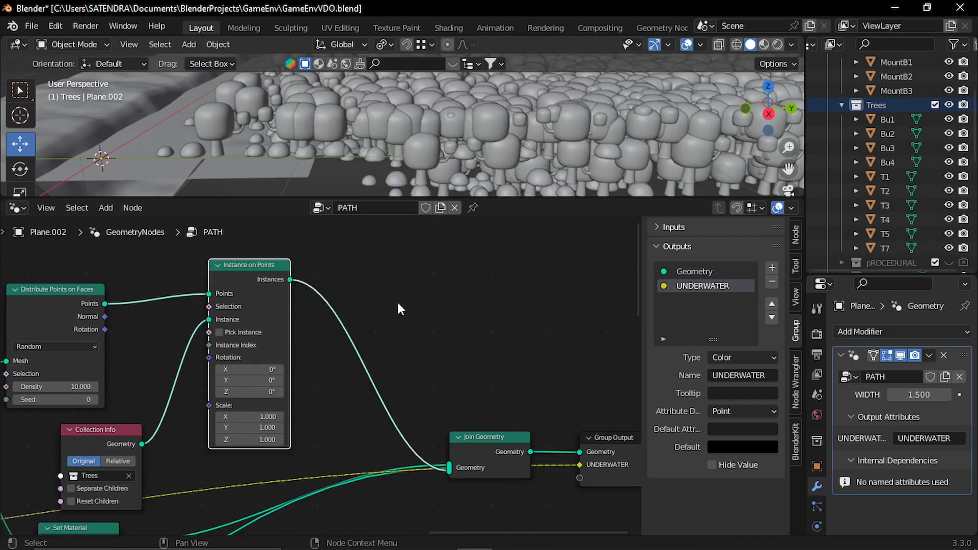
Step: Enable Separate Children and Reset Children on the Trees Collection Info and Pick Instance on Instance on Points, and inspect the scattered trees
middle_drag(305, 157, 387, 166)
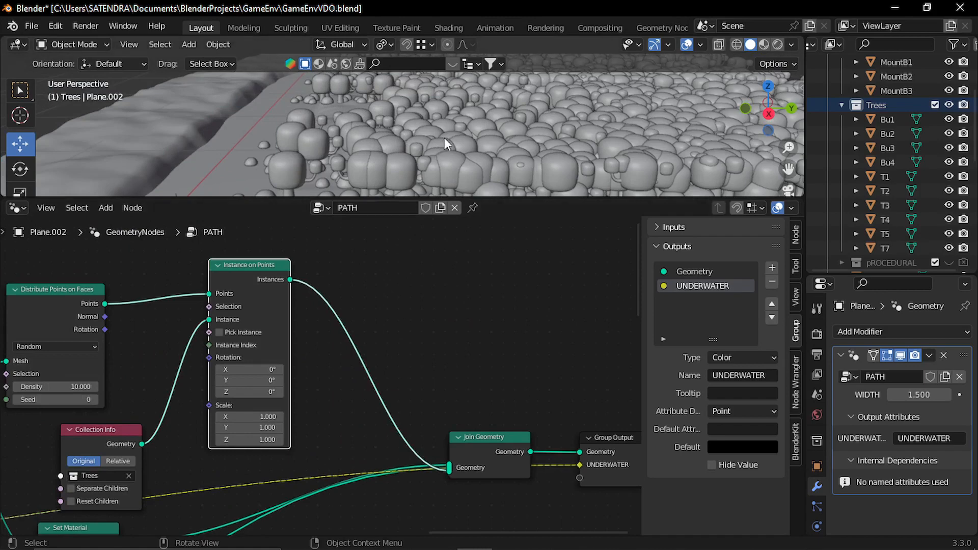
middle_drag(392, 279, 641, 291)
middle_drag(308, 396, 227, 326)
scroll(295, 398, up, 4)
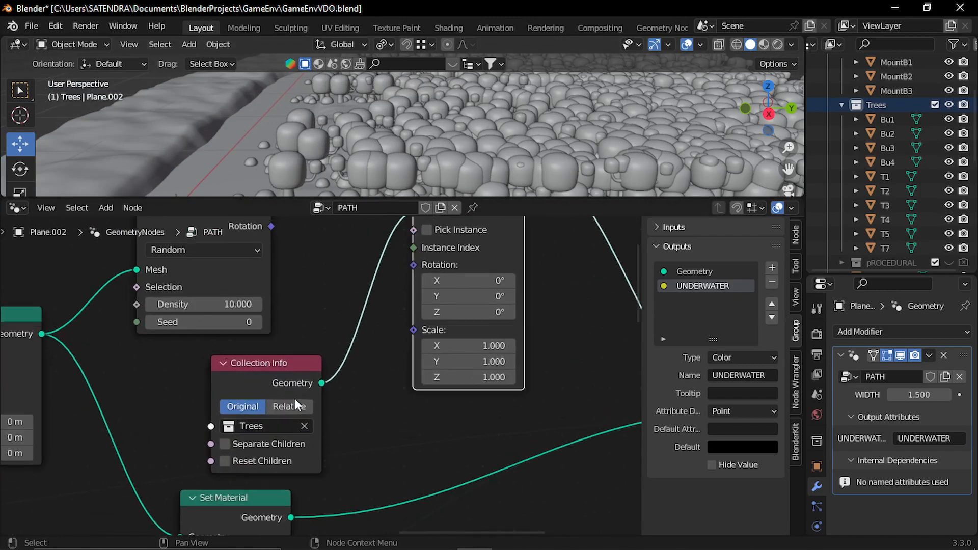
click(225, 444)
click(225, 460)
middle_drag(350, 403, 310, 518)
click(386, 345)
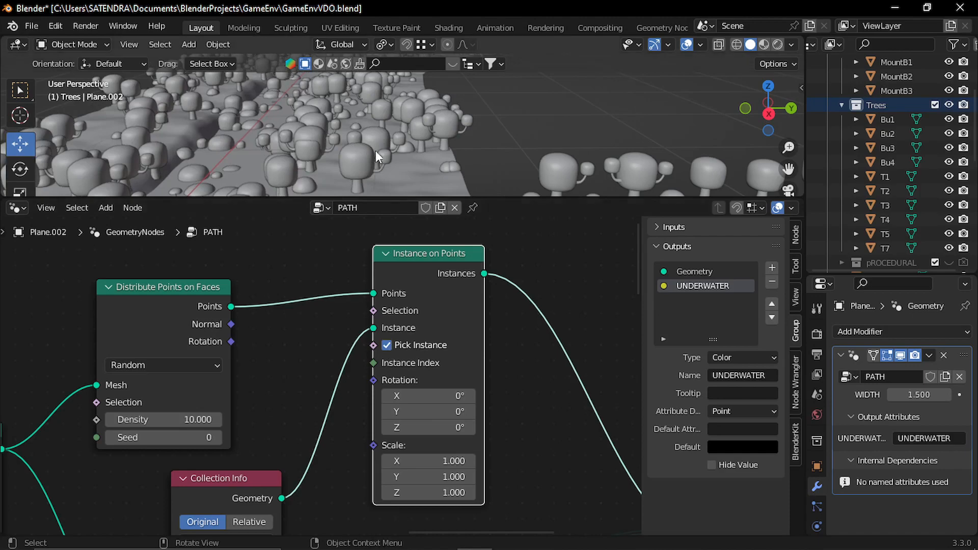
middle_drag(375, 151, 405, 160)
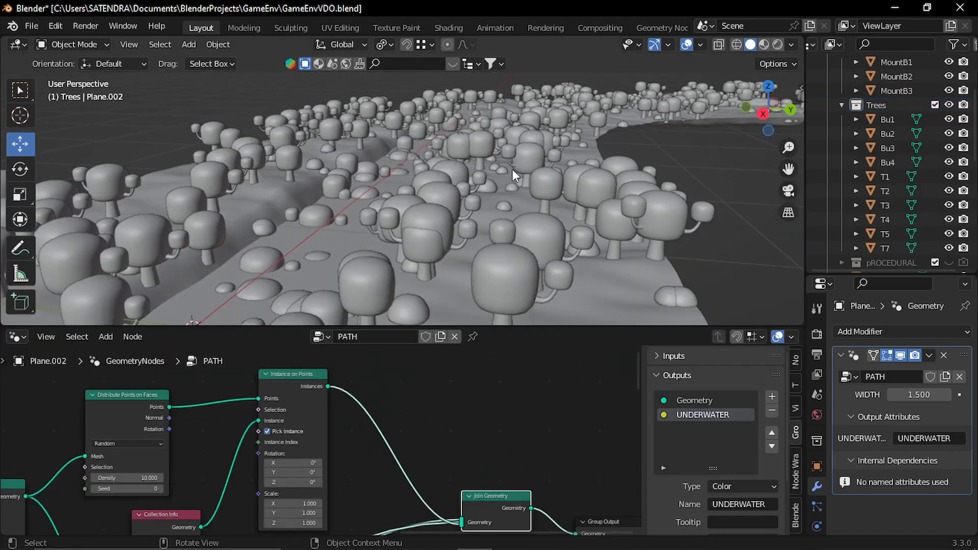
mouse_move(497, 236)
middle_down()
mouse_move(521, 246)
mouse_move(501, 245)
middle_up()
middle_drag(368, 212, 347, 207)
middle_drag(673, 205, 421, 215)
Step: Insert a Delete Geometry node between Instance on Points and Join Geometry, and display the viewport in material preview
mouse_move(456, 444)
middle_down()
mouse_move(439, 393)
mouse_move(447, 457)
middle_up()
scroll(439, 394, up, 2)
key(shift+a)
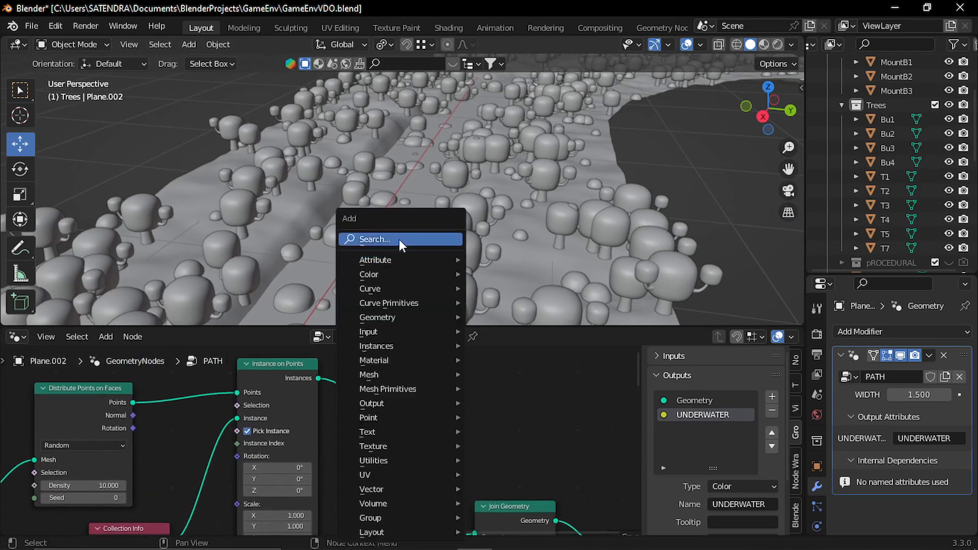
click(398, 239)
text(del)
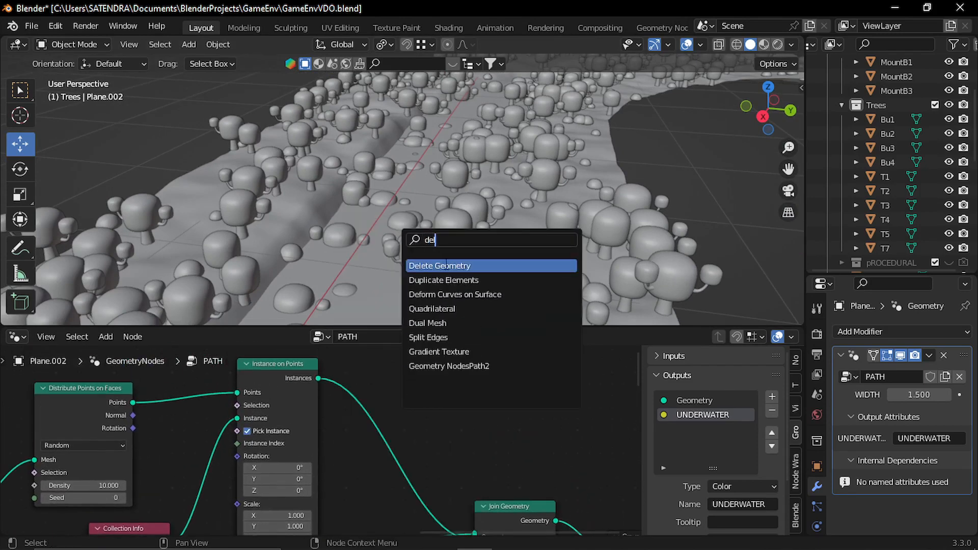
key(Return)
click(438, 371)
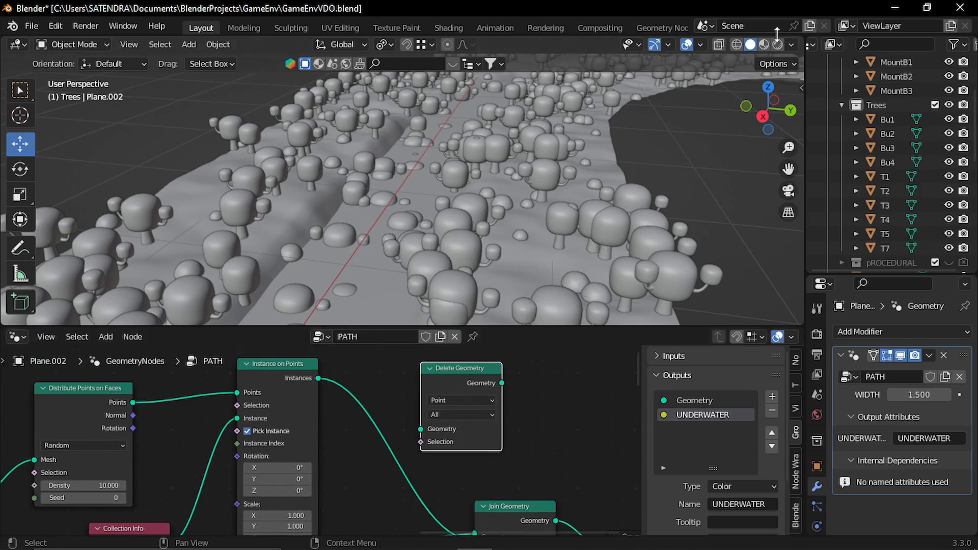
click(764, 45)
drag(482, 393, 433, 423)
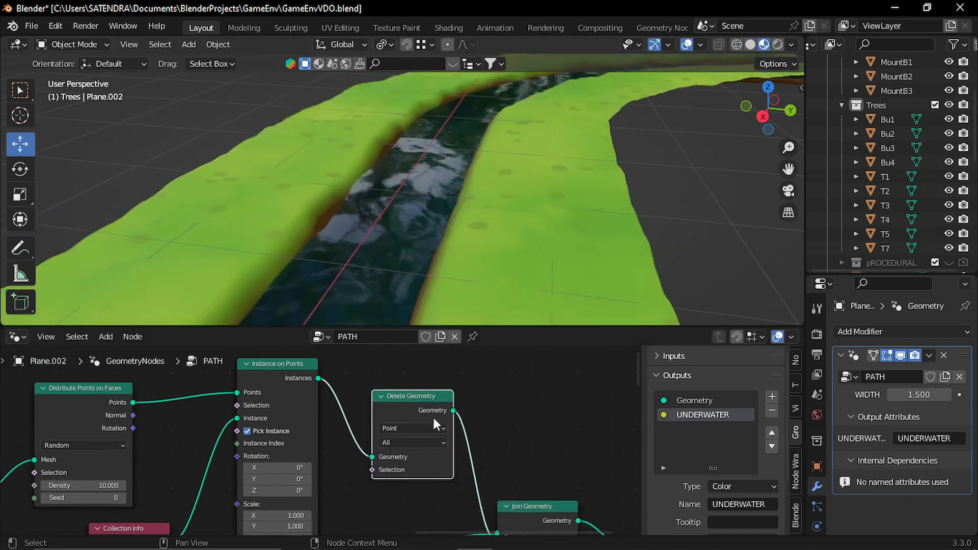
Step: Connect the Value output of the lower Multiply node beside the ColorRamp to the Selection input of Delete Geometry
scroll(506, 413, up, 2)
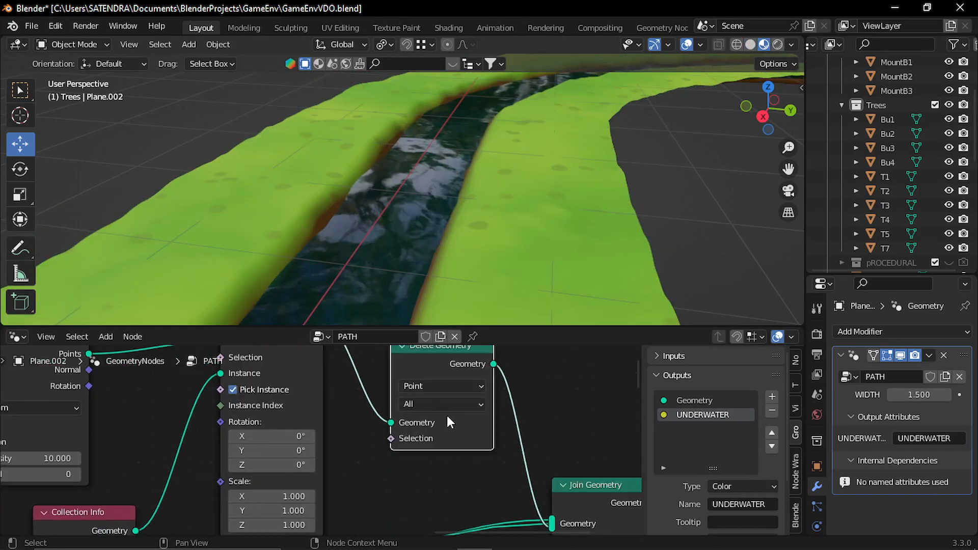
scroll(445, 415, down, 3)
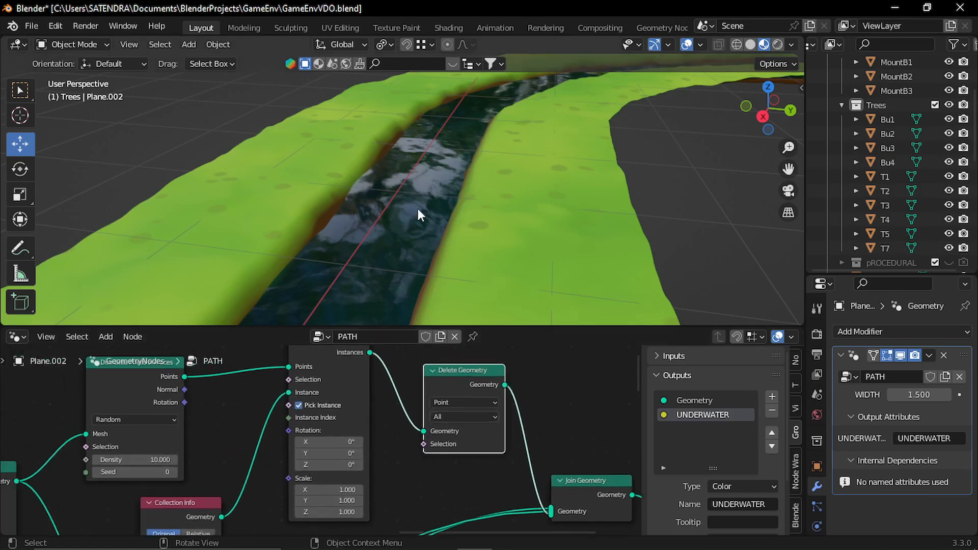
scroll(405, 458, down, 6)
middle_drag(406, 457, 542, 352)
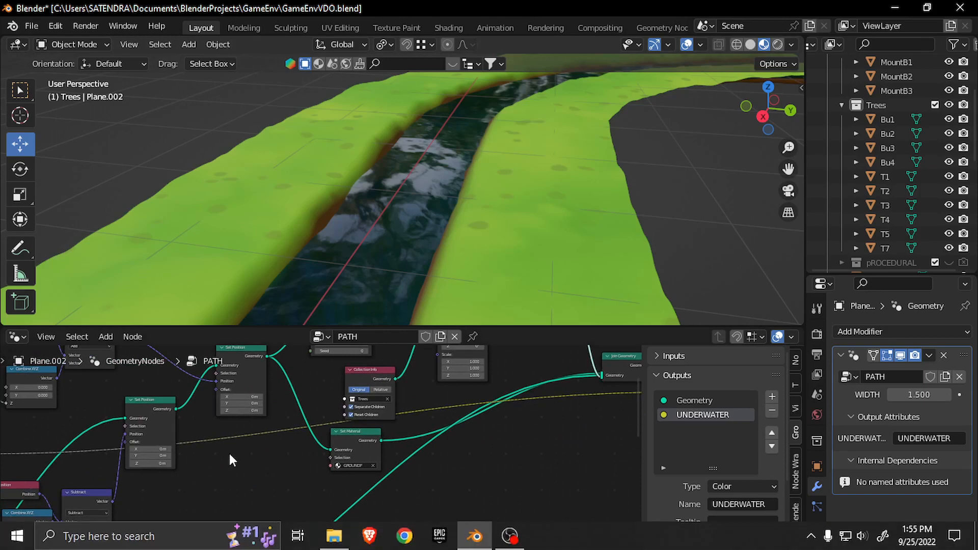
scroll(230, 450, down, 3)
middle_drag(230, 450, 342, 466)
scroll(246, 441, up, 4)
scroll(145, 466, up, 1)
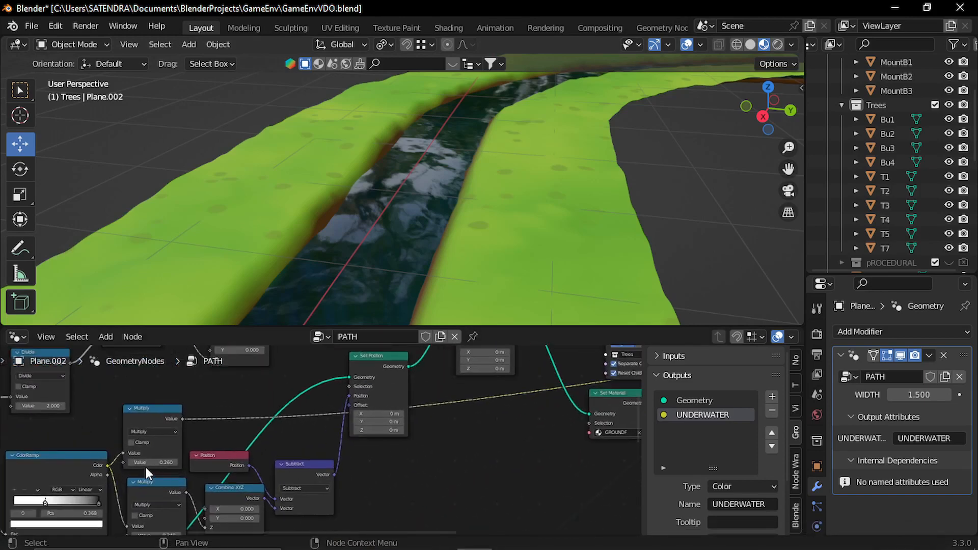
middle_drag(173, 479, 143, 462)
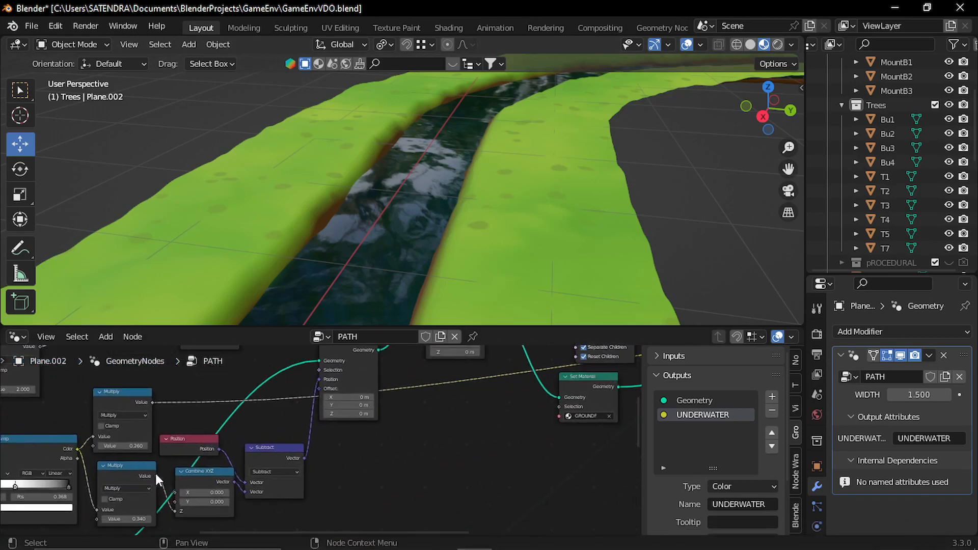
drag(155, 472, 669, 401)
drag(547, 332, 474, 459)
scroll(501, 445, up, 7)
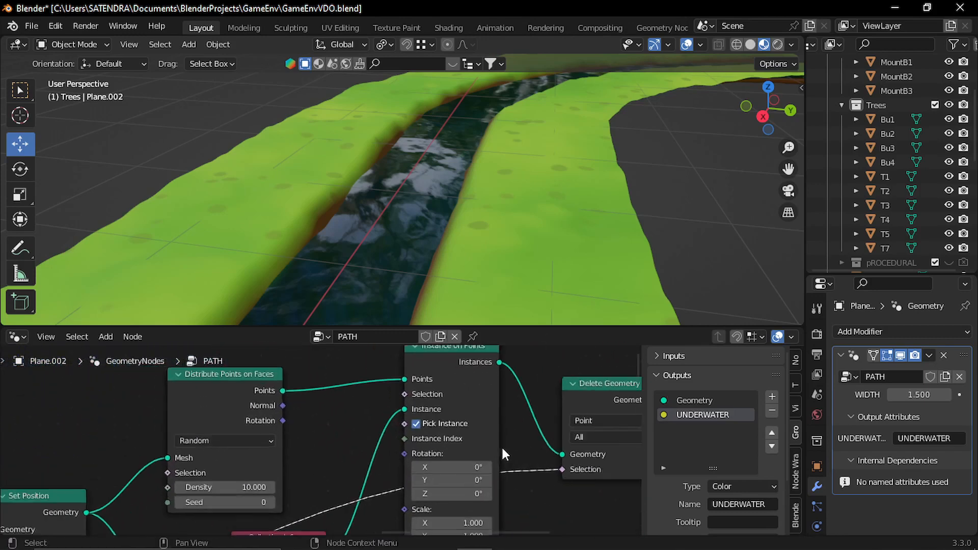
Step: Set the Delete Geometry node's domain to Instance
middle_drag(530, 433, 203, 422)
scroll(289, 414, up, 3)
middle_drag(288, 405, 334, 433)
click(336, 432)
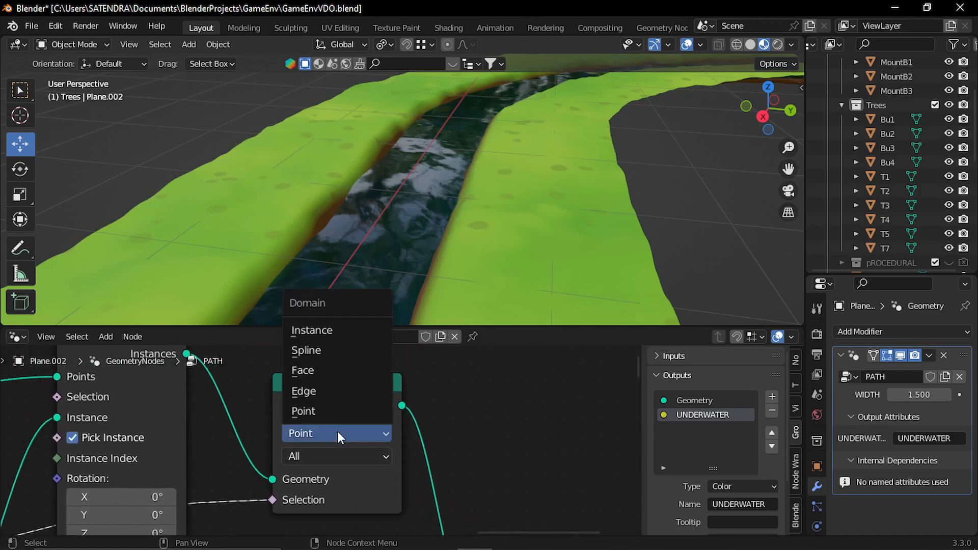
click(341, 332)
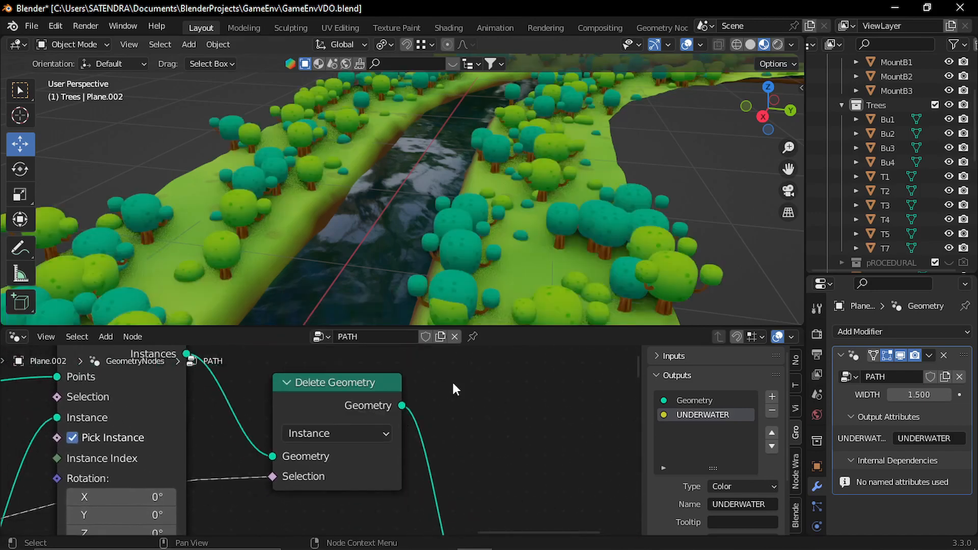
Step: Set the Density of Distribute Points on Faces to 5.1 and inspect the overlapping trees on the river bank
scroll(393, 174, down, 2)
middle_drag(398, 179, 388, 245)
middle_drag(405, 182, 433, 205)
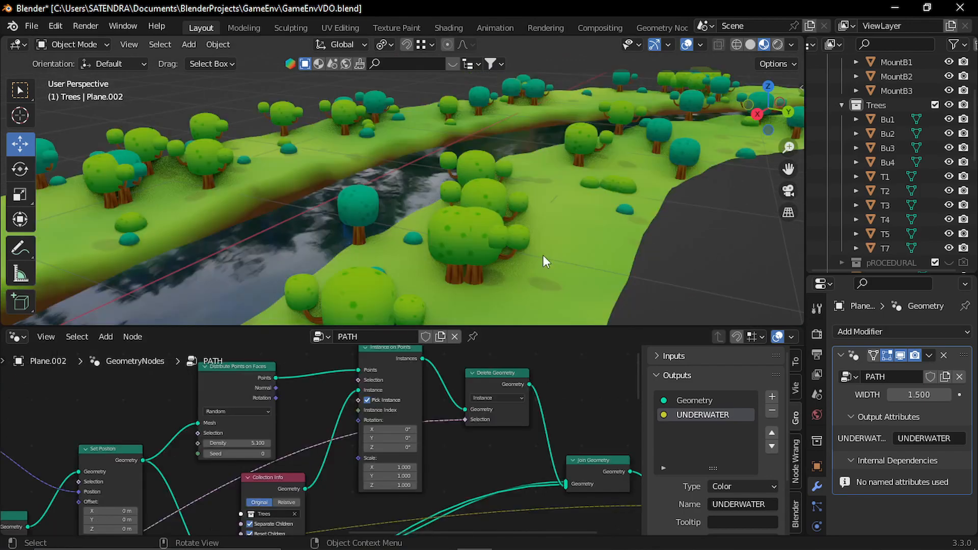
middle_drag(414, 372, 432, 389)
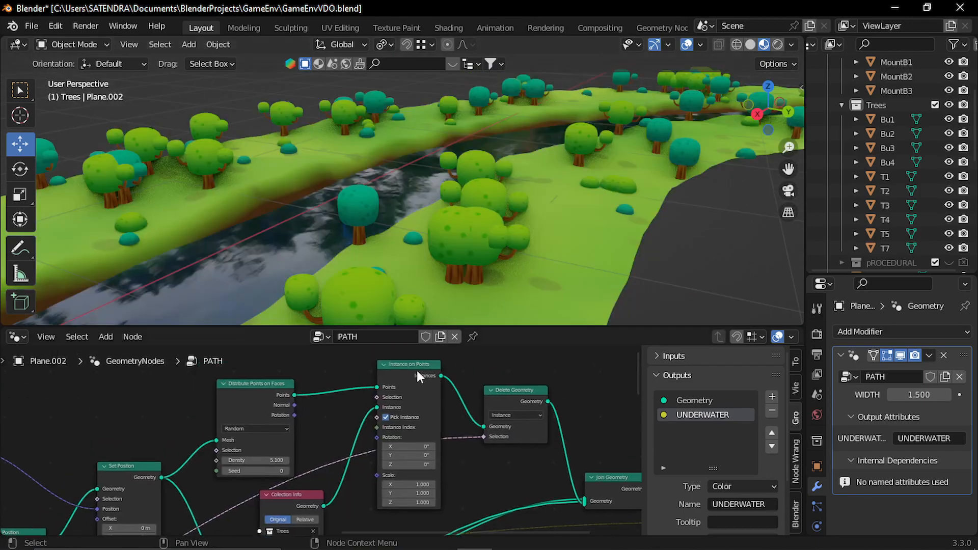
scroll(463, 231, up, 3)
scroll(448, 226, up, 3)
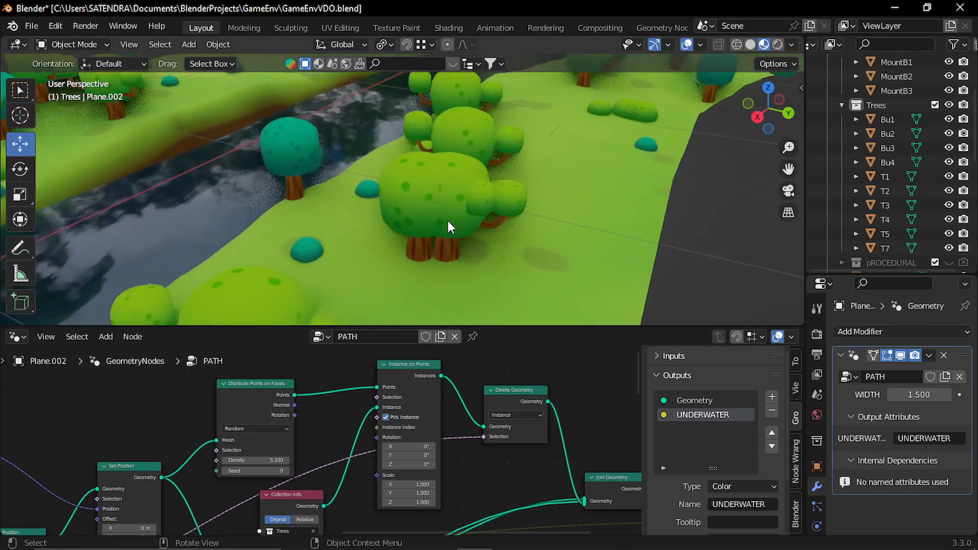
middle_drag(448, 221, 467, 194)
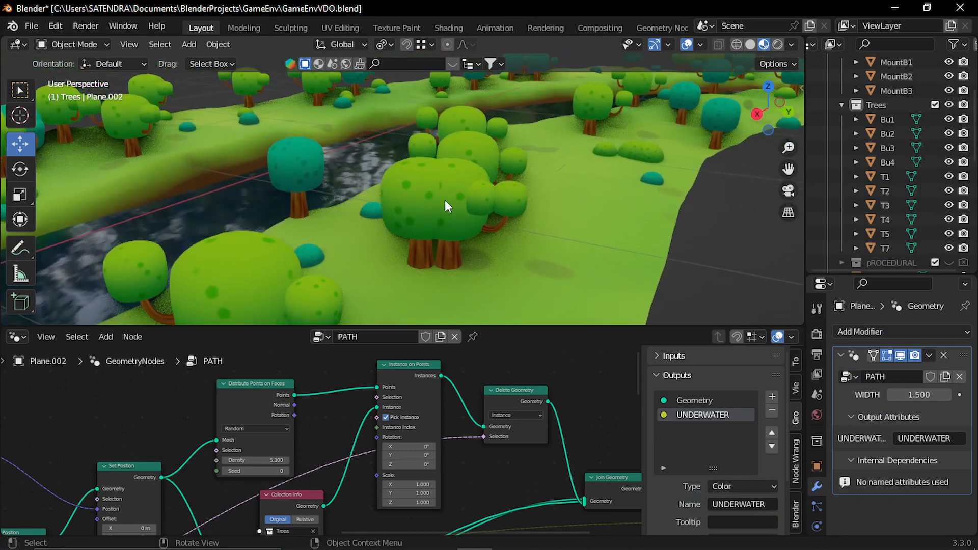
Step: Change the Distribute Points on Faces method to Poisson Disk
scroll(359, 404, up, 4)
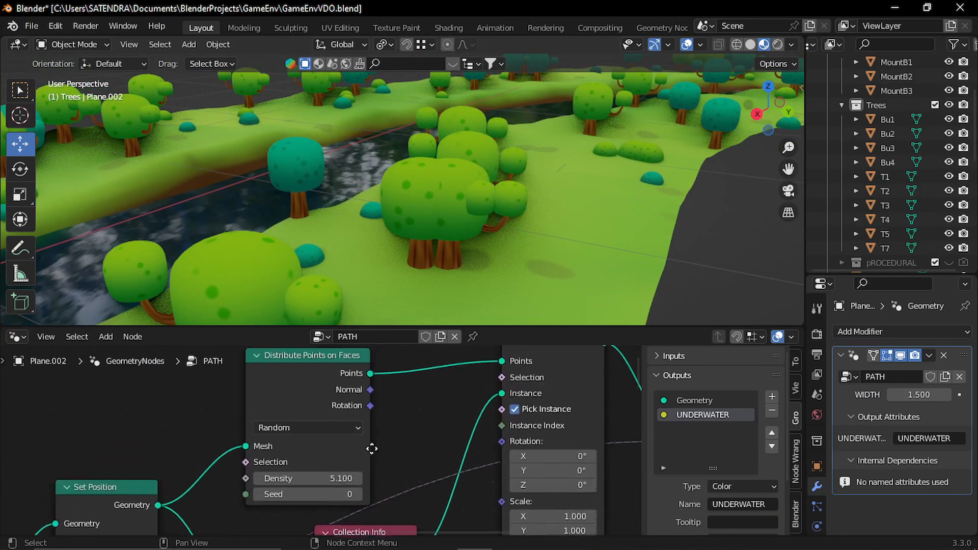
middle_drag(372, 448, 379, 450)
scroll(374, 445, up, 2)
middle_drag(350, 421, 337, 452)
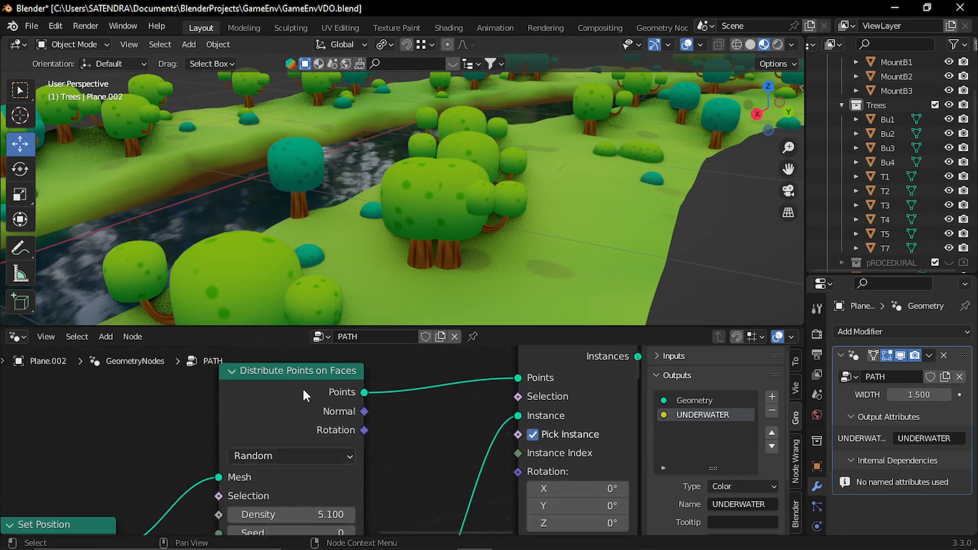
click(324, 456)
click(304, 494)
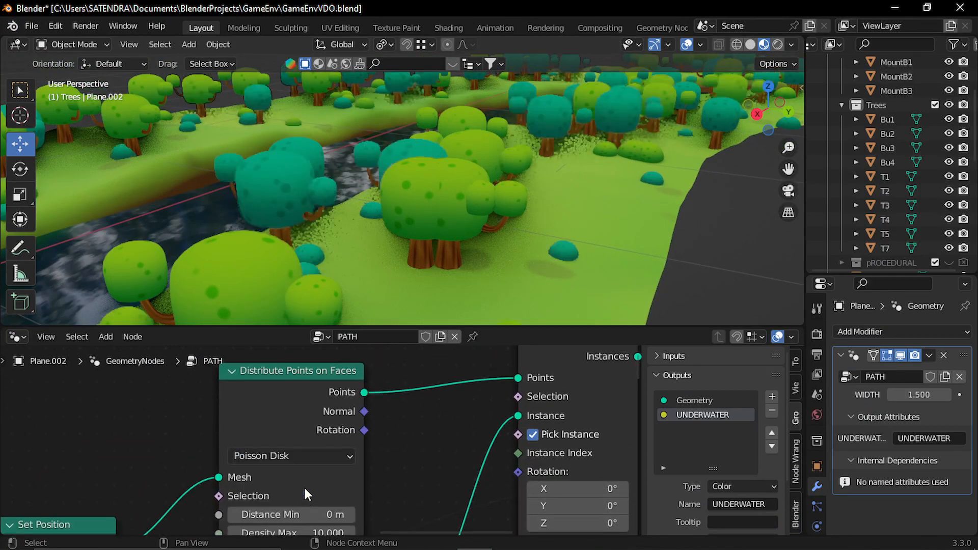
Step: Set Distance Min of the Poisson Disk distribution to 0.45 m and inspect the tree spacing along the river
middle_drag(390, 454, 406, 420)
middle_drag(329, 464, 320, 435)
scroll(280, 452, up, 1)
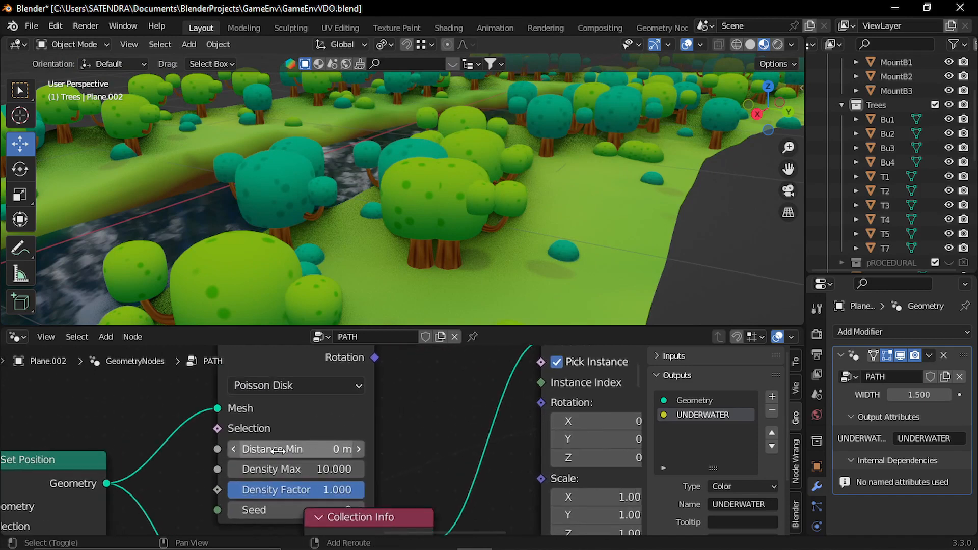
drag(306, 450, 329, 450)
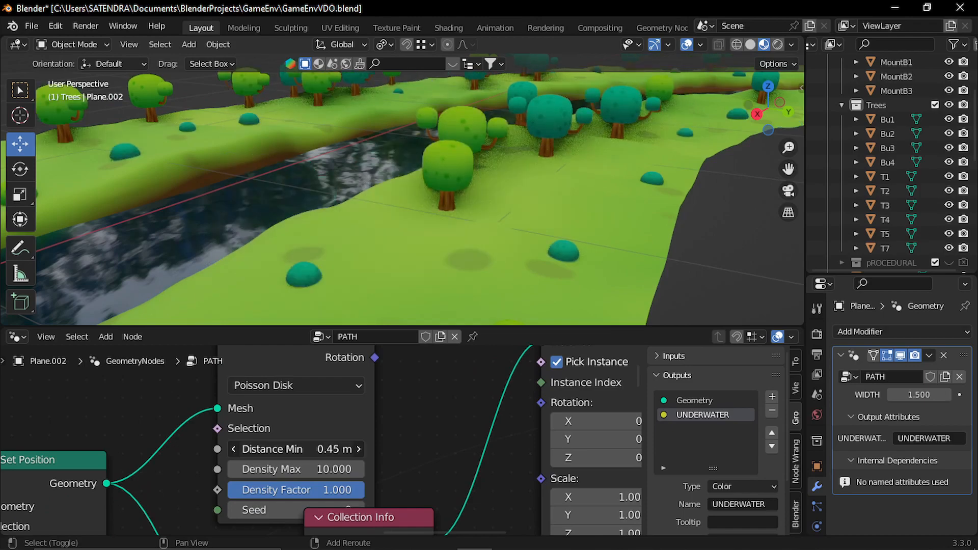
middle_drag(443, 219, 455, 223)
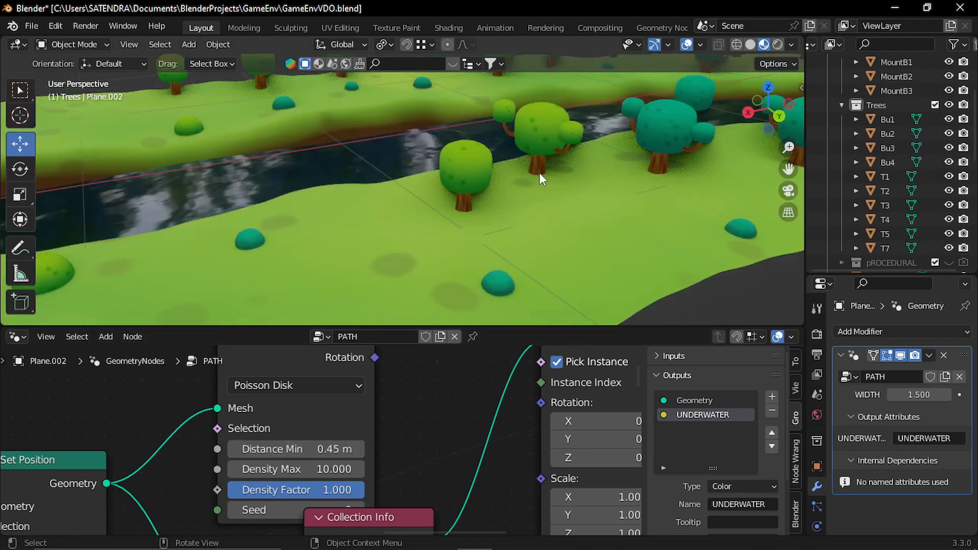
middle_drag(539, 172, 161, 188)
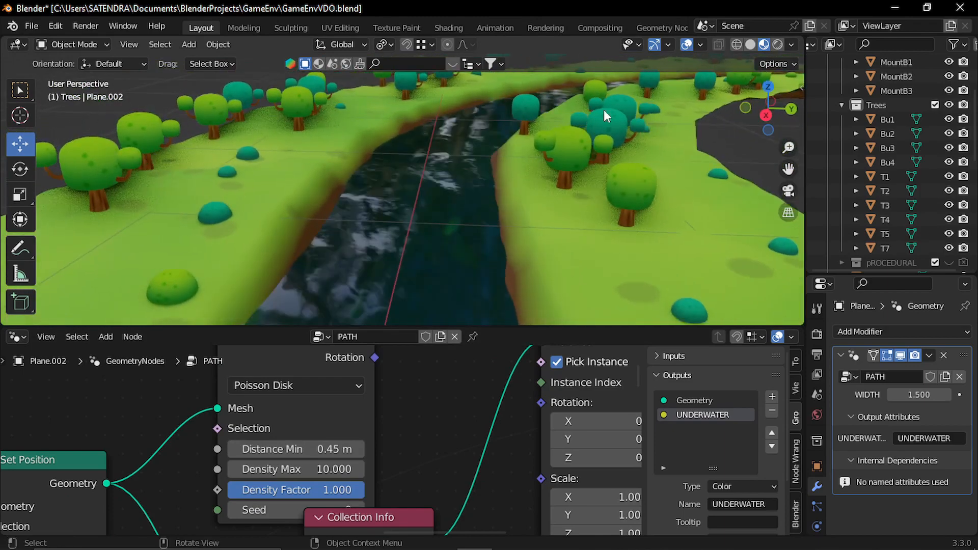
middle_drag(605, 112, 479, 214)
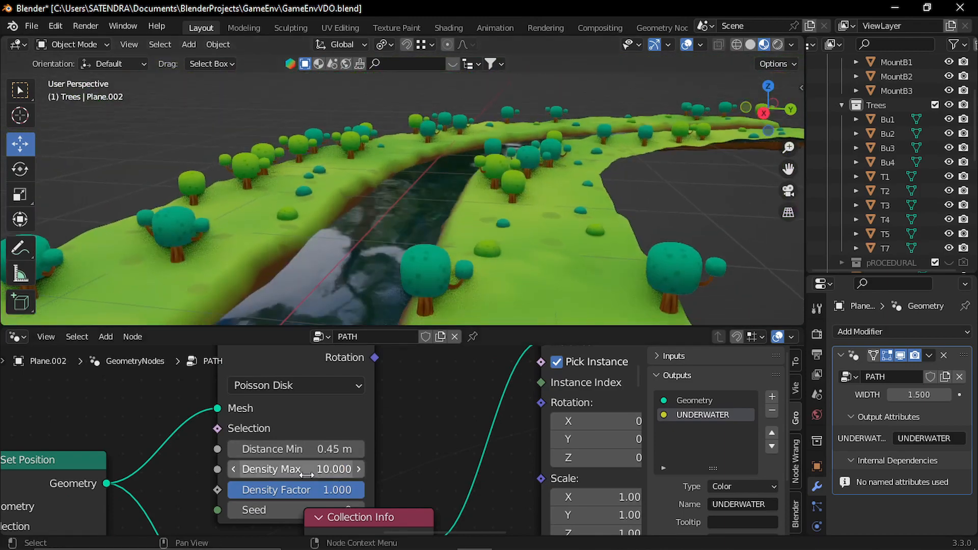
Step: Set Density Max of Distribute Points on Faces to 16.8 and inspect the whole river path beside the source trees and mountains
drag(306, 474, 336, 474)
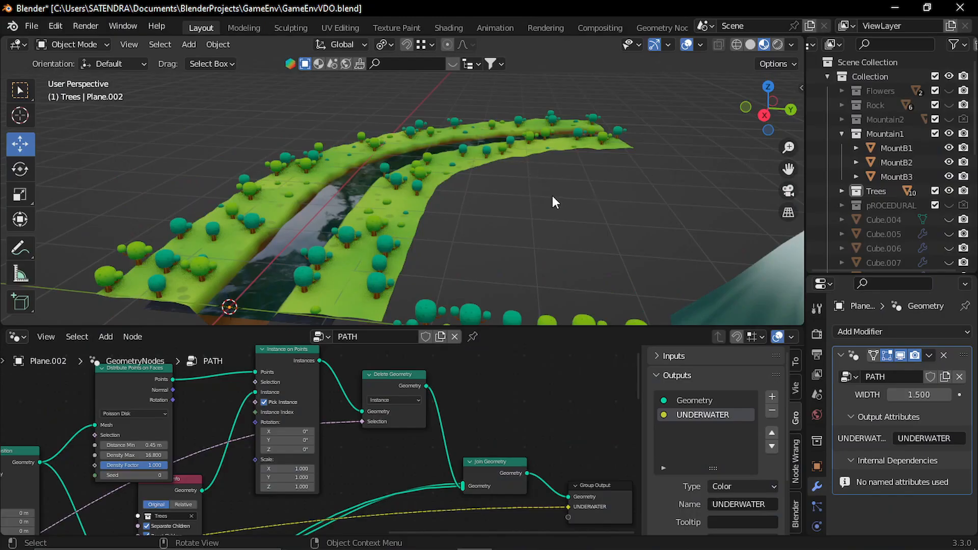
shift+middle_drag(554, 202, 446, 196)
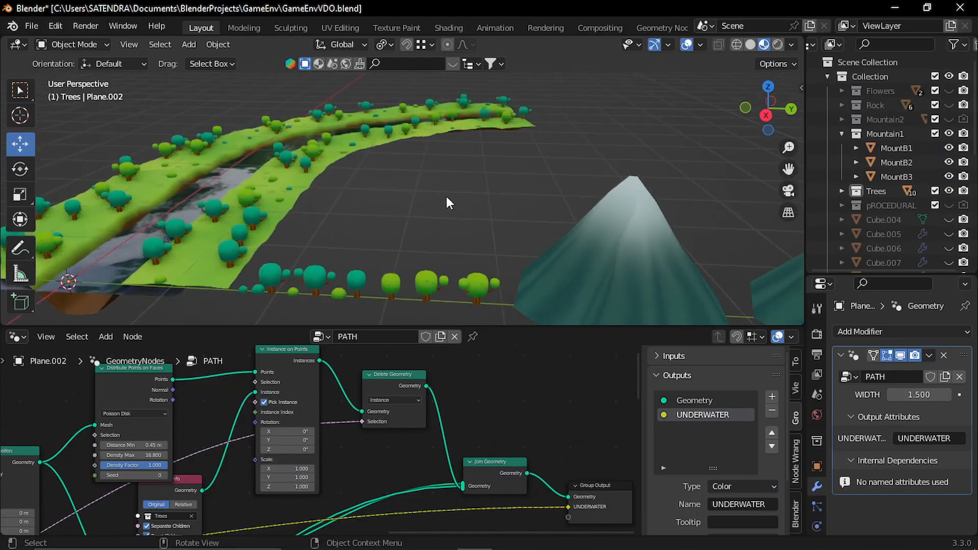
shift+middle_drag(365, 176, 504, 200)
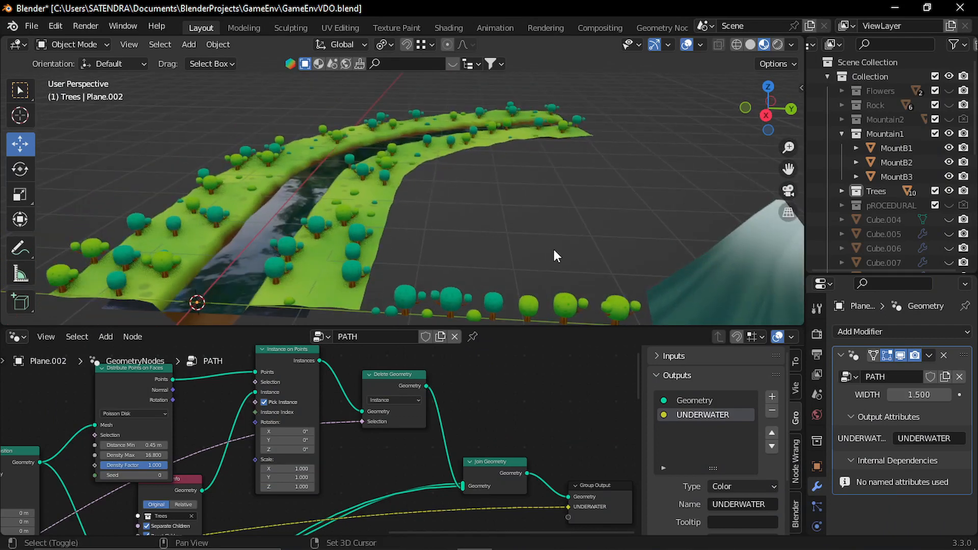
shift+middle_drag(552, 246, 519, 213)
shift+middle_drag(298, 188, 421, 273)
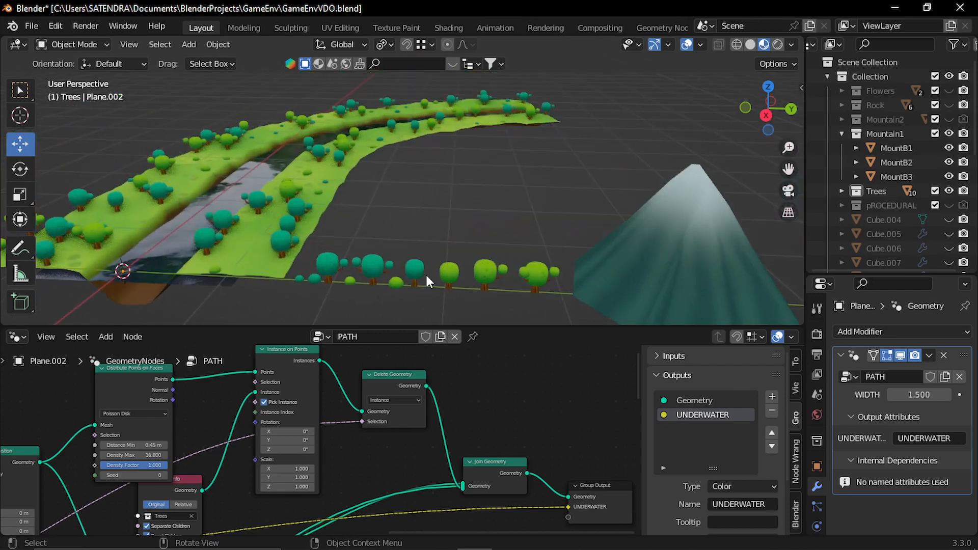
Step: Bring the Mountain1 collection into the node tree as a Collection Info node and place it below the GROUNDF Set Material node
middle_drag(403, 529, 307, 513)
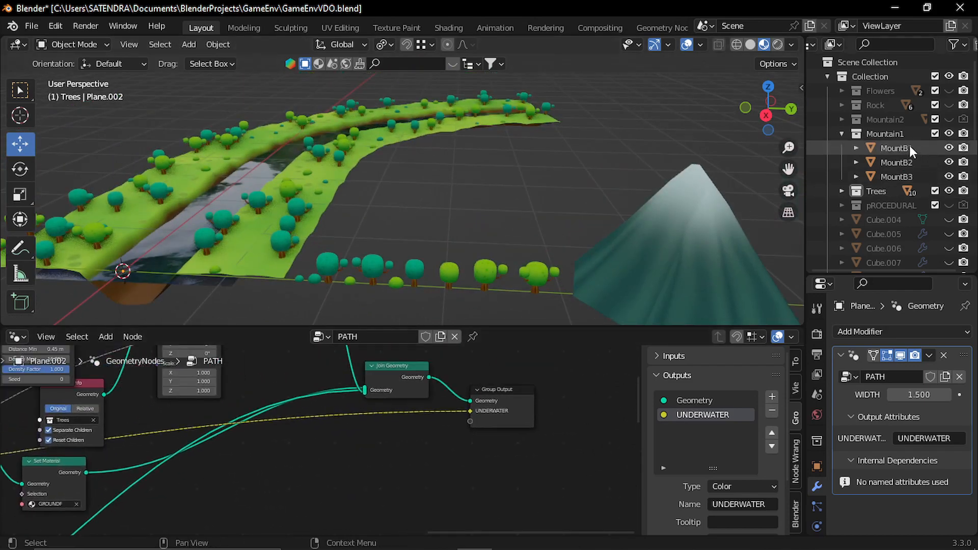
drag(891, 133, 237, 472)
middle_drag(237, 473, 471, 403)
drag(404, 410, 285, 493)
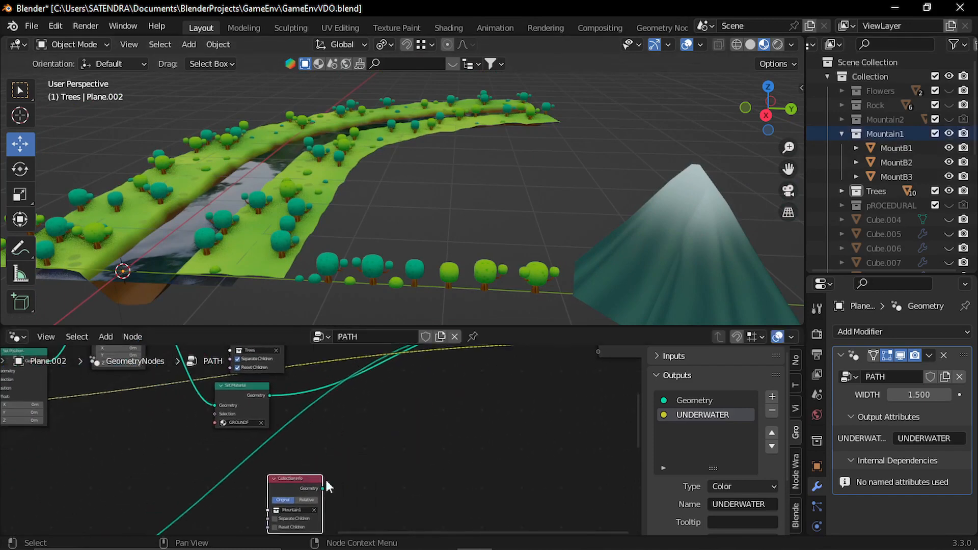
Step: Add a Curve to Points node and place it above the Mountain1 Collection Info node
middle_drag(325, 477, 325, 404)
scroll(353, 404, up, 1)
middle_drag(411, 404, 357, 452)
click(357, 453)
key(shift+a)
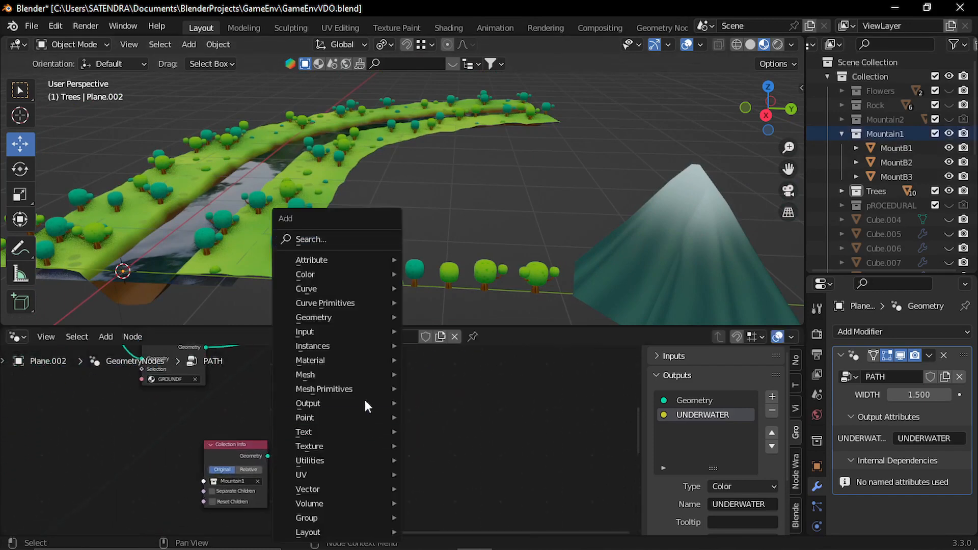
click(328, 238)
text(cur)
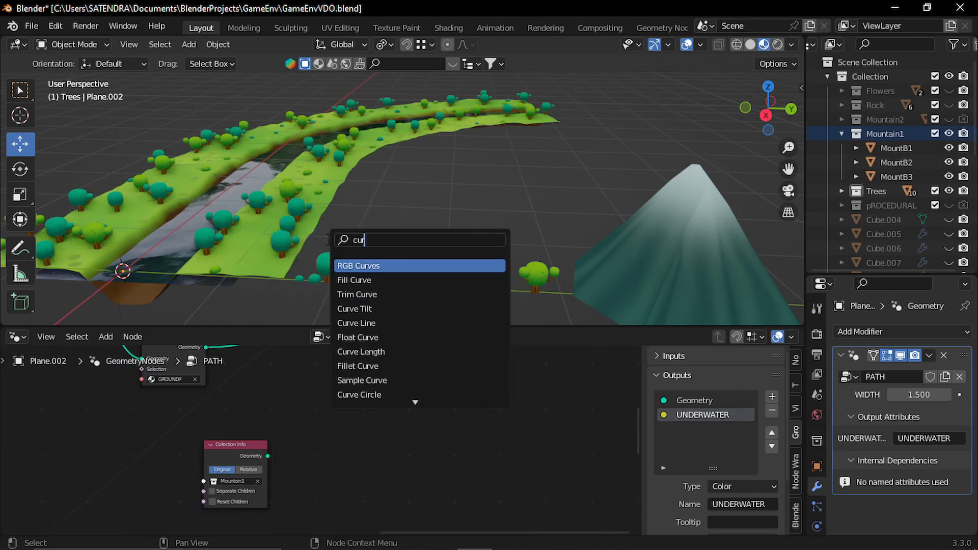
text(veto)
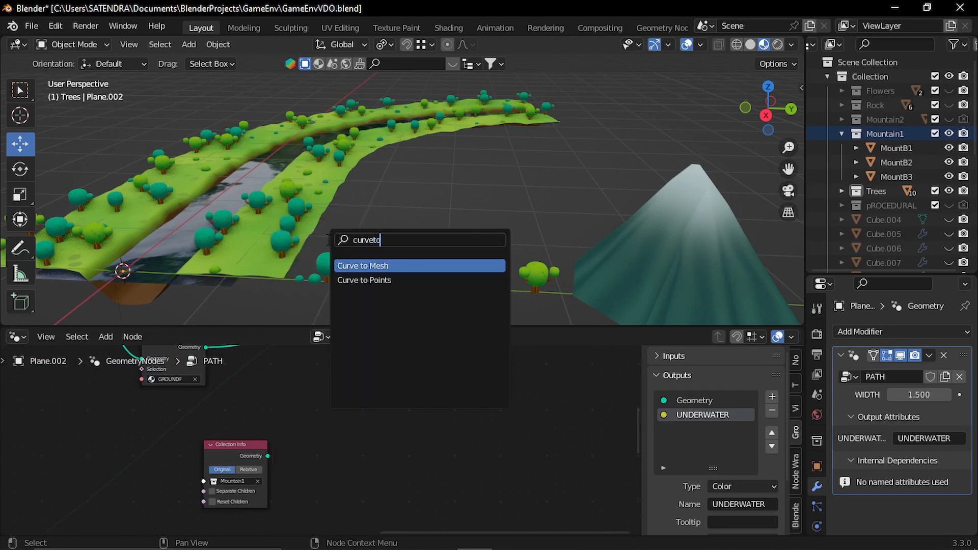
click(371, 280)
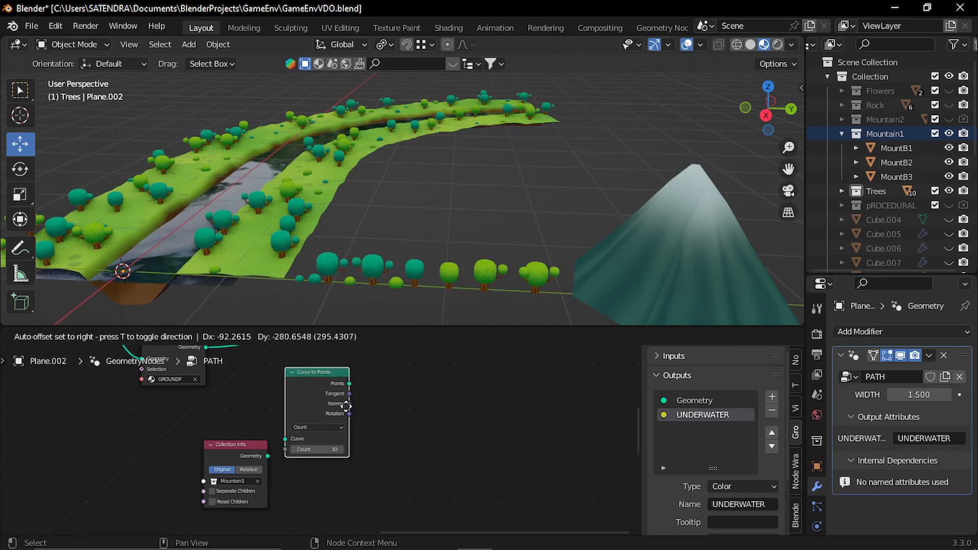
click(349, 405)
Step: Move the Mountain1 Collection Info below Curve to Points and set the Curve to Points mode to Length
drag(235, 436, 322, 474)
scroll(318, 423, up, 2)
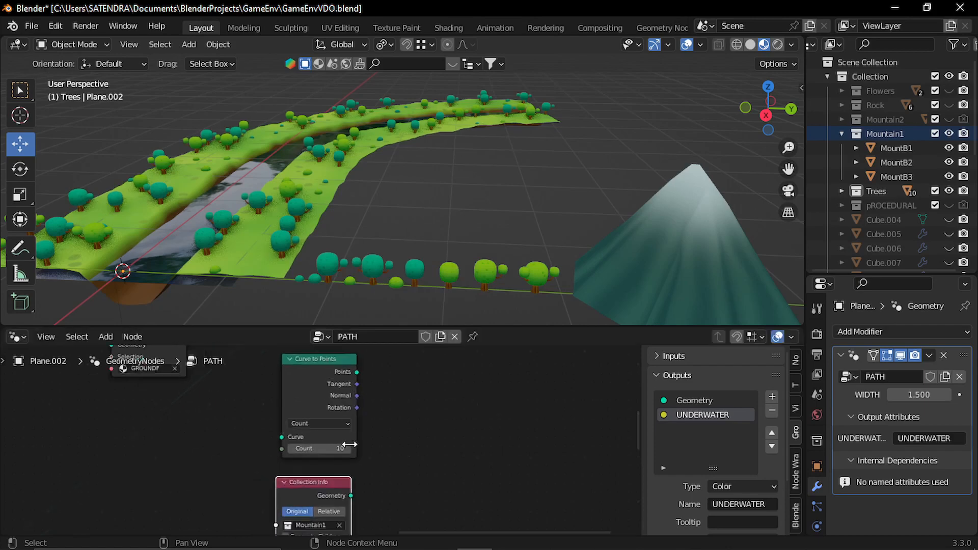
click(319, 423)
click(313, 461)
middle_drag(397, 418, 375, 471)
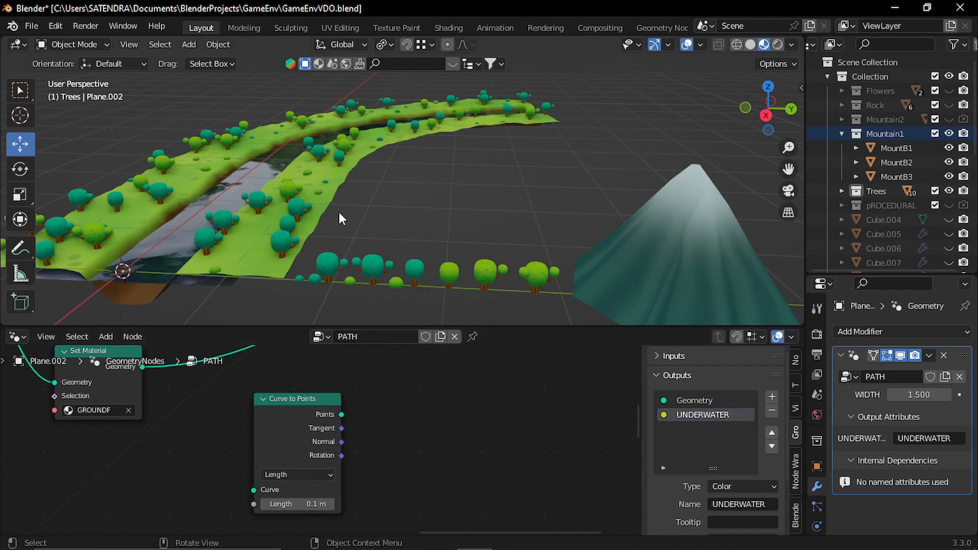
Step: Connect the Geometry output of the Set Position node after the path's first Resample Curve to the Curve input of Curve to Points
scroll(339, 453, down, 4)
middle_drag(321, 461, 594, 509)
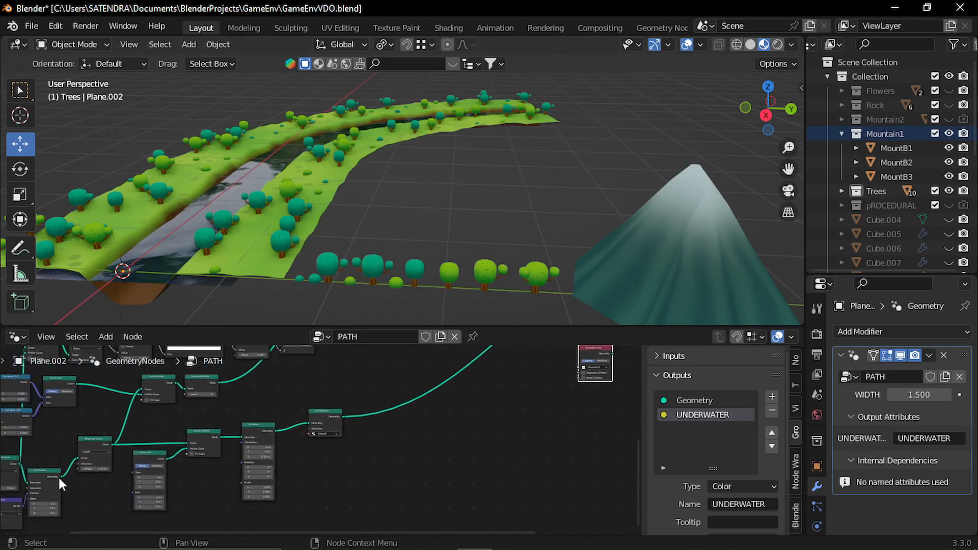
drag(60, 476, 500, 421)
middle_drag(385, 430, 629, 309)
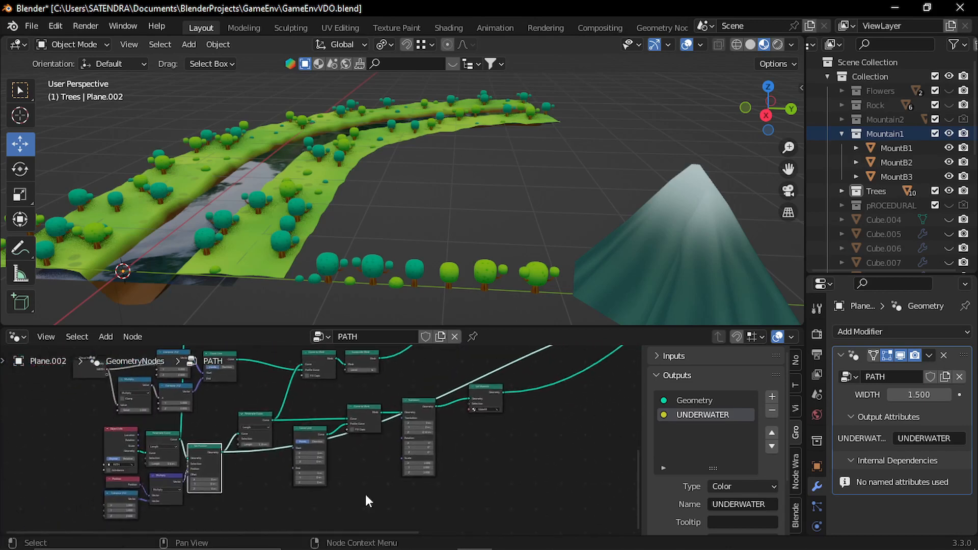
scroll(213, 475, up, 7)
middle_drag(91, 454, 166, 434)
scroll(359, 415, down, 7)
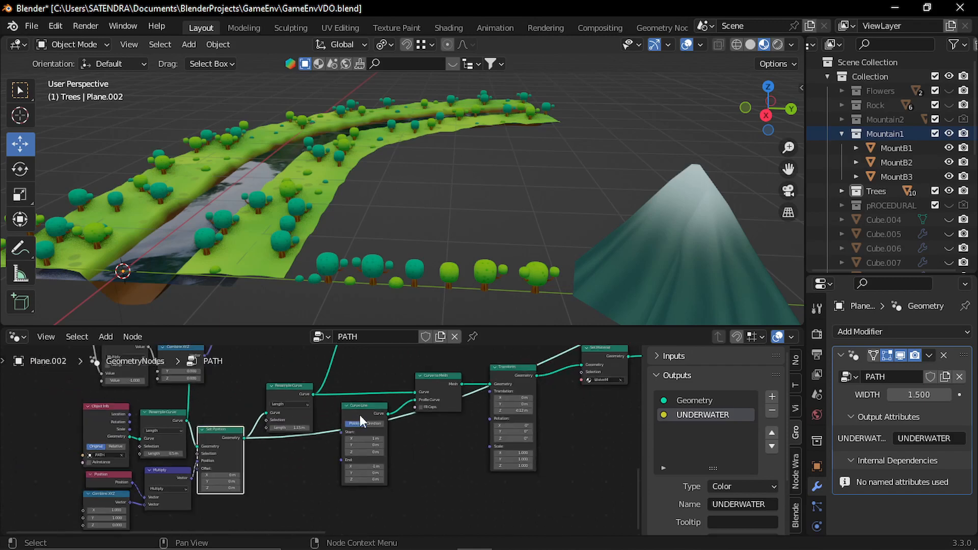
Step: Reposition the Mountain1 Collection Info node just below the Curve to Points node
middle_drag(438, 415, 621, 358)
scroll(388, 401, up, 2)
scroll(388, 395, up, 7)
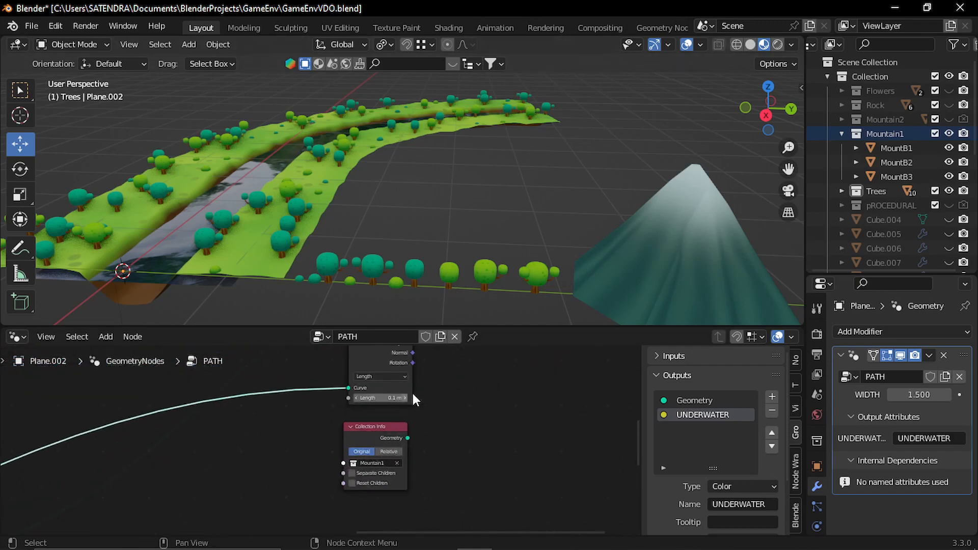
middle_drag(411, 391, 273, 457)
scroll(273, 456, up, 1)
click(245, 491)
drag(246, 492, 268, 481)
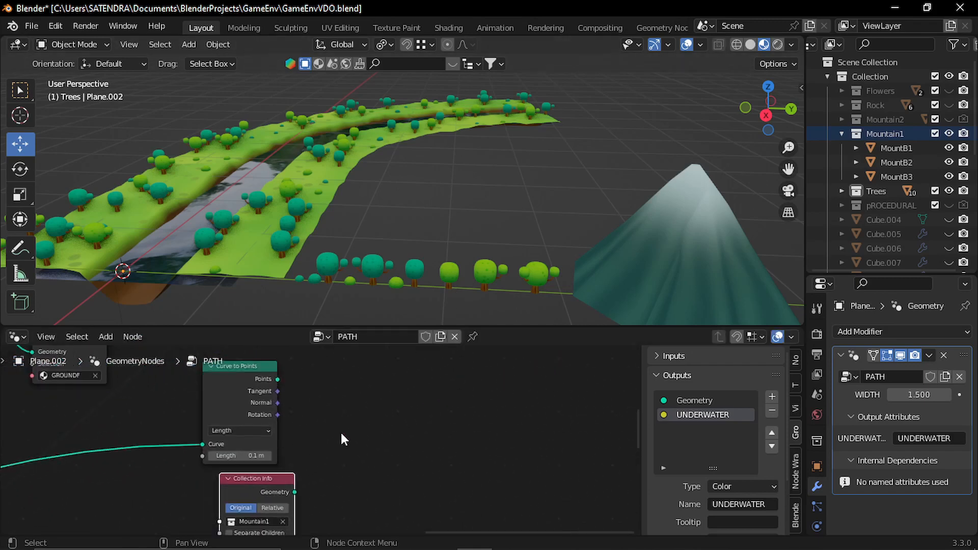
Step: Add an Instance on Points node beside the Curve to Points node
middle_drag(401, 435, 365, 472)
click(364, 471)
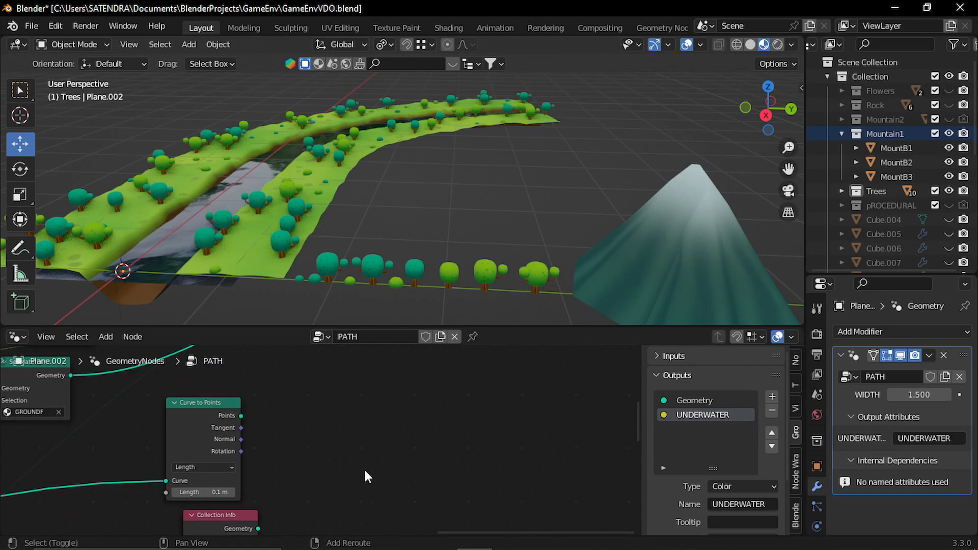
key(shift+a)
click(313, 240)
text(inst)
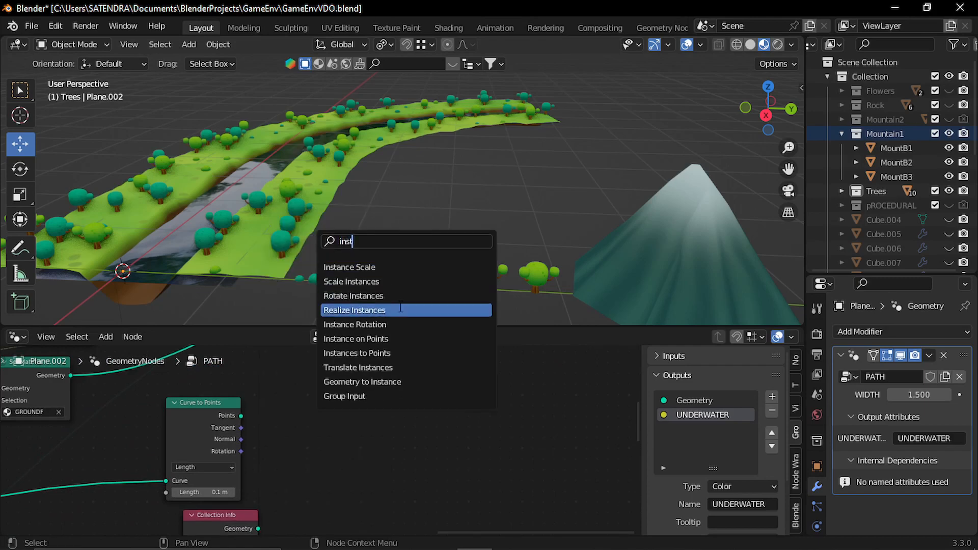
click(398, 341)
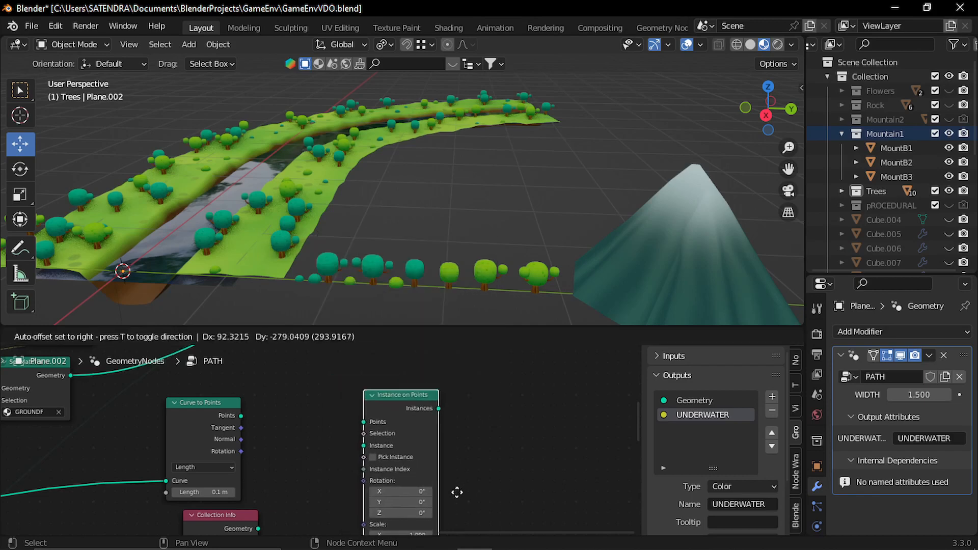
click(377, 471)
Step: Connect the Points output of Curve to Points to Instance on Points, and the Mountain1 Collection Info Geometry to its Instance input
drag(241, 415, 385, 417)
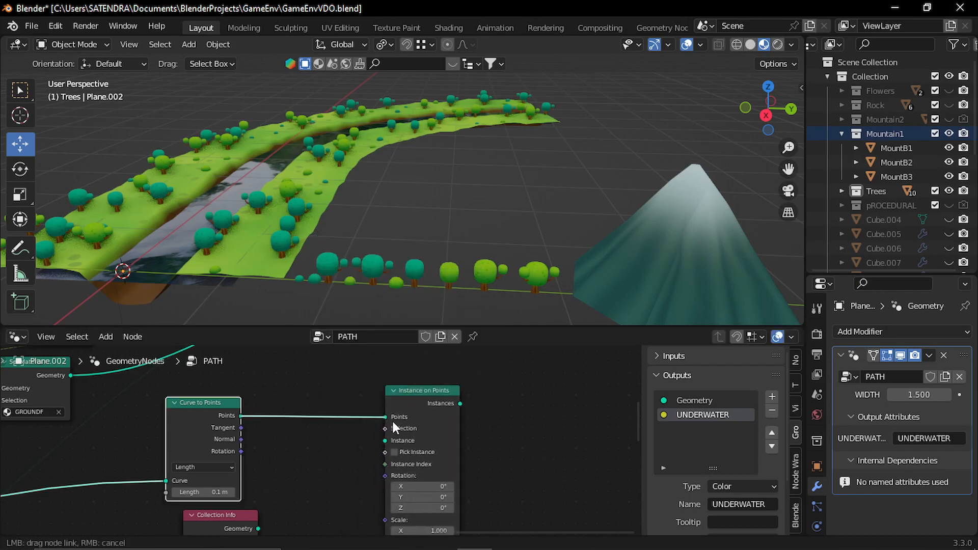
middle_drag(281, 511, 264, 461)
drag(241, 476, 368, 387)
Step: Enable Separate Children and Reset Children on the Mountain1 Collection Info, and Pick Instance on the Instance on Points node
middle_drag(340, 427, 360, 346)
scroll(329, 385, up, 4)
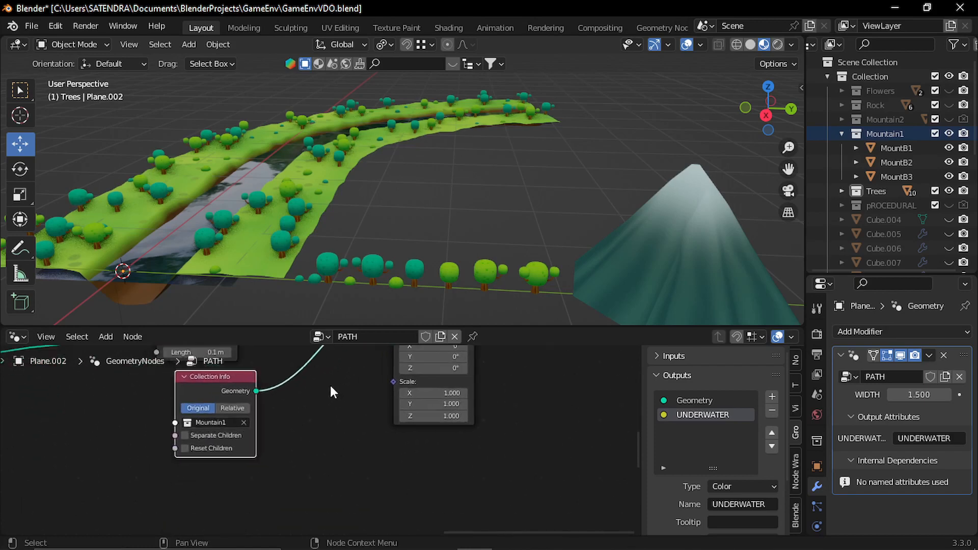
middle_drag(325, 389, 271, 507)
click(132, 503)
click(359, 408)
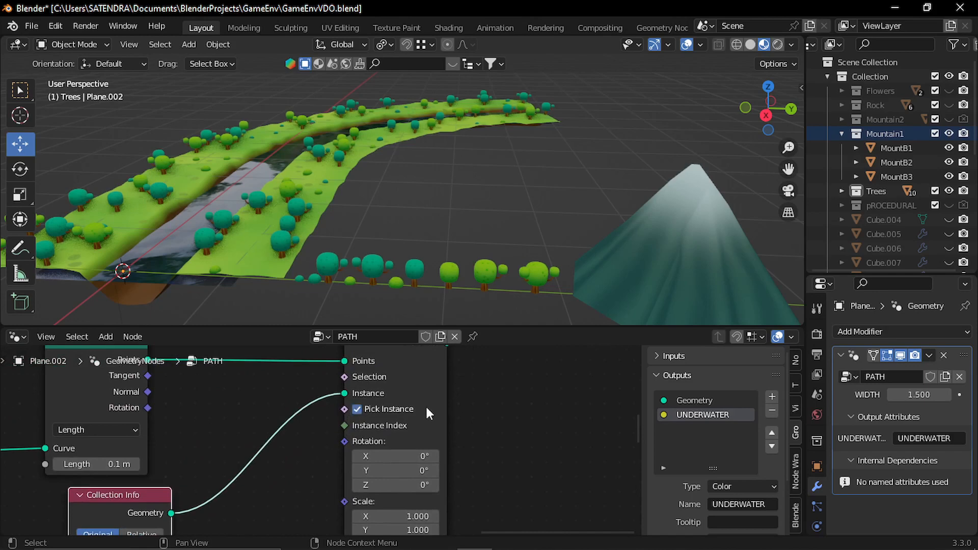
Step: Connect the Instances output of the mountain Instance on Points node to the final Join Geometry node
scroll(433, 422, down, 4)
middle_drag(381, 421, 332, 461)
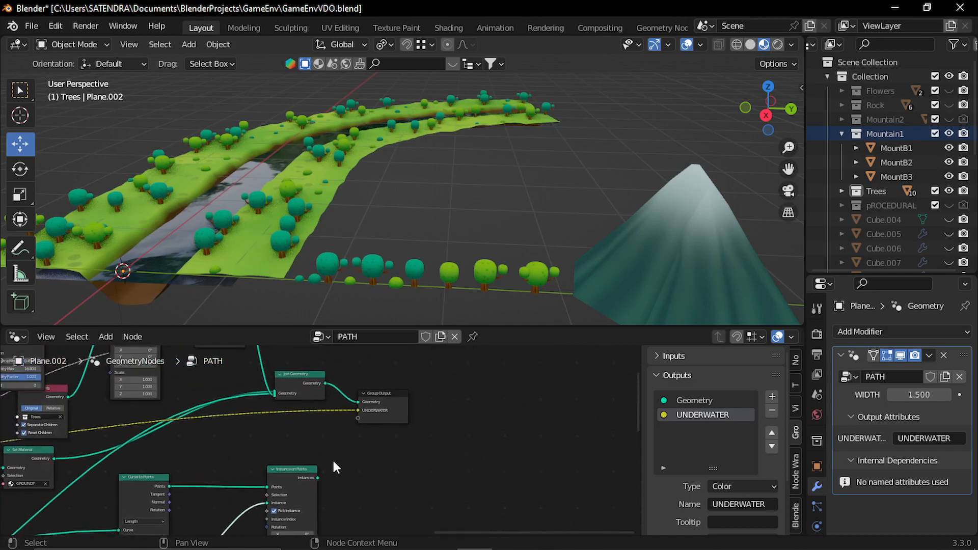
drag(319, 481, 272, 396)
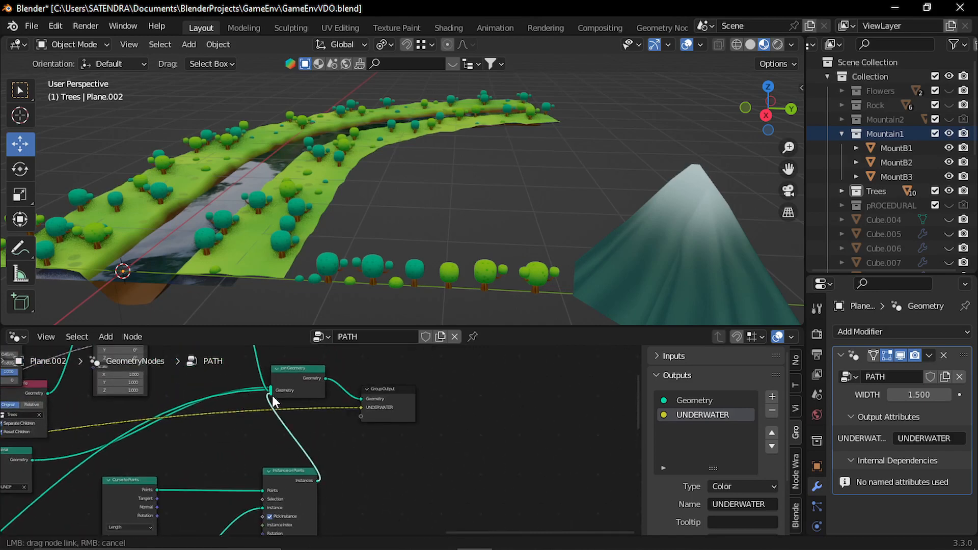
middle_drag(381, 228, 412, 229)
Step: Move the Join Geometry and Group Output nodes further right to free space after Instance on Points
drag(454, 362, 317, 408)
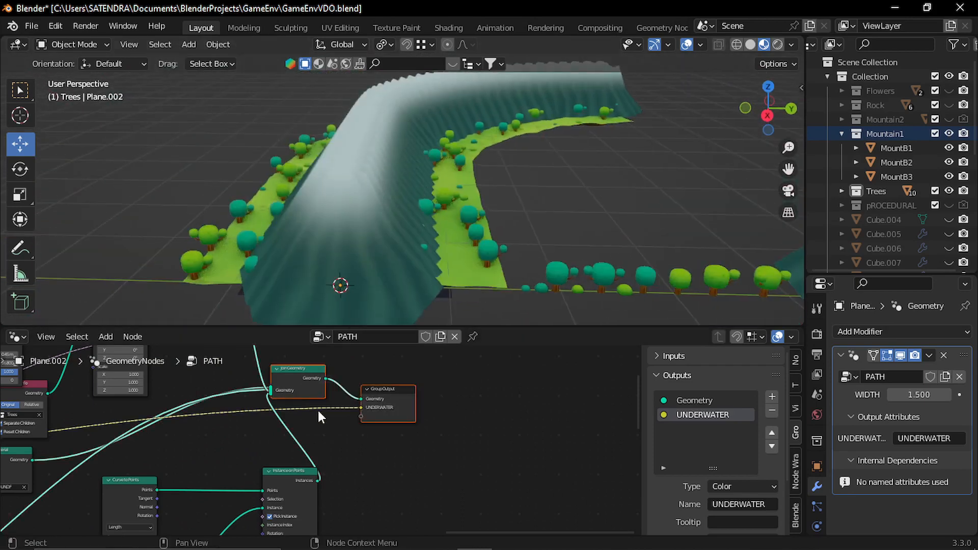
key(g)
click(474, 407)
click(429, 482)
Step: Shift the Mountain1 Collection Info node slightly left and set the Curve to Points Length to 1.2 m
scroll(432, 489, up, 2)
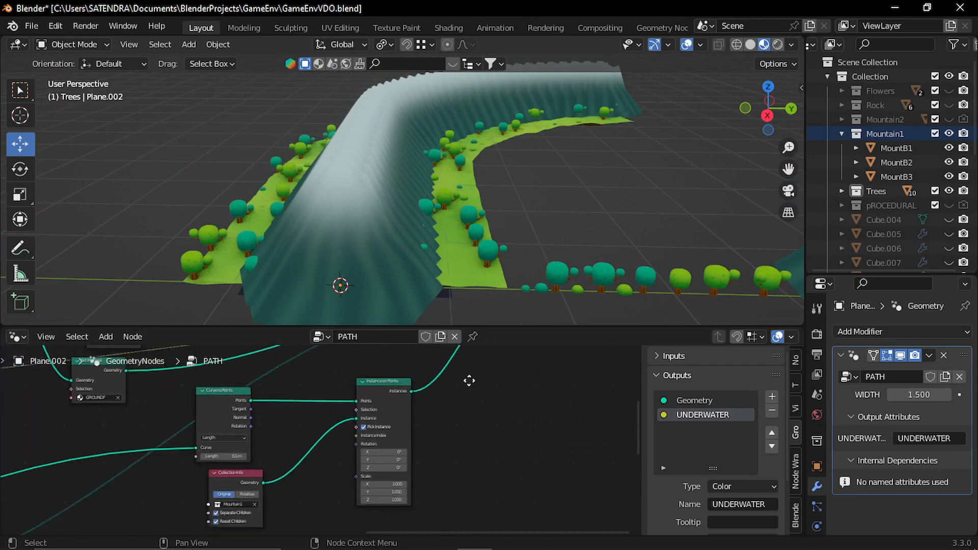
drag(236, 477, 202, 482)
scroll(238, 439, up, 3)
middle_drag(238, 438, 264, 460)
drag(182, 478, 203, 479)
middle_drag(265, 275, 317, 269)
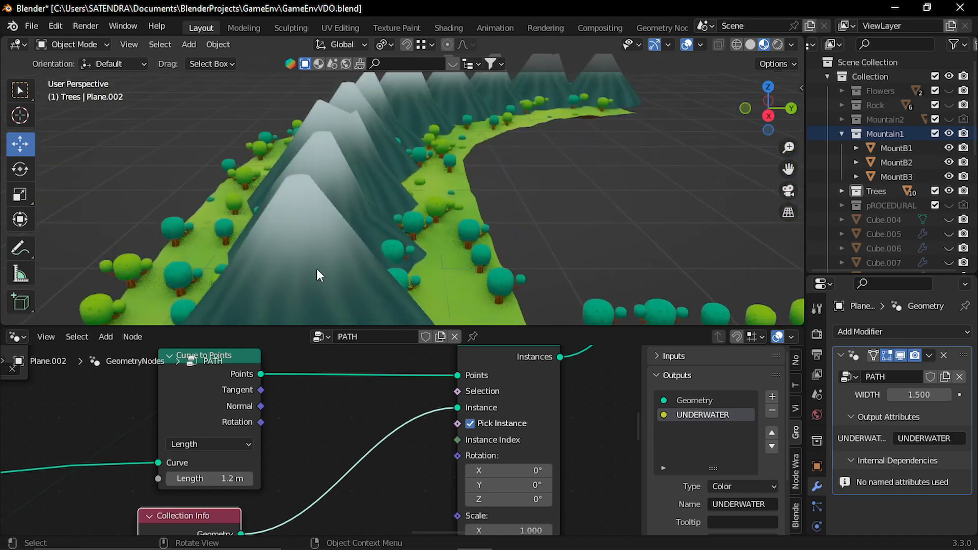
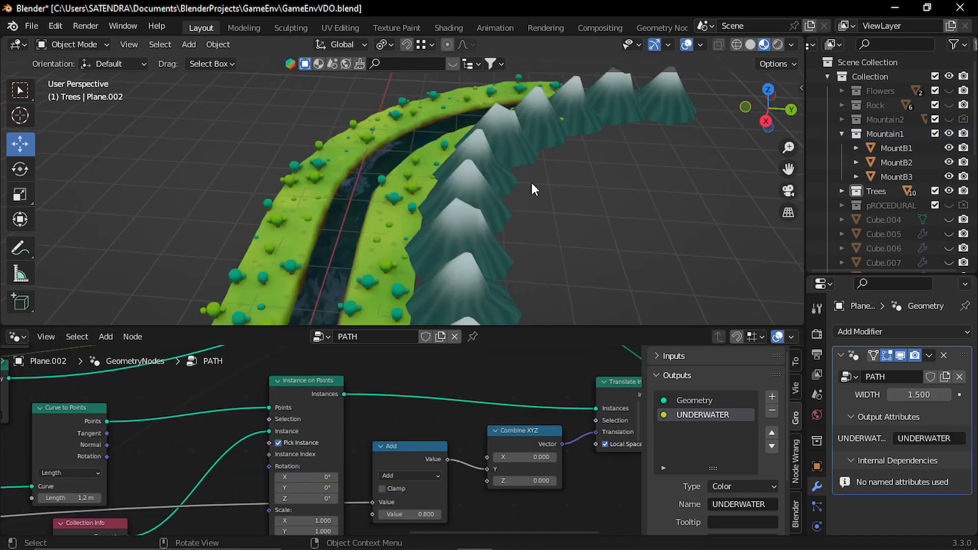
Step: Add an Align Euler to Vector node below the mountain Instance on Points node
middle_drag(530, 182, 460, 239)
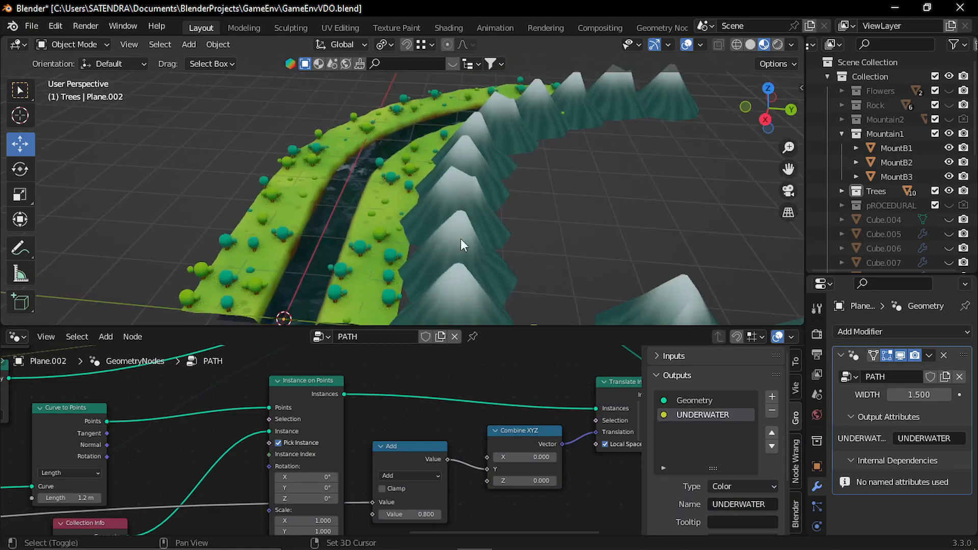
scroll(426, 402, down, 2)
middle_drag(427, 402, 455, 283)
scroll(375, 466, up, 2)
middle_drag(359, 427, 395, 482)
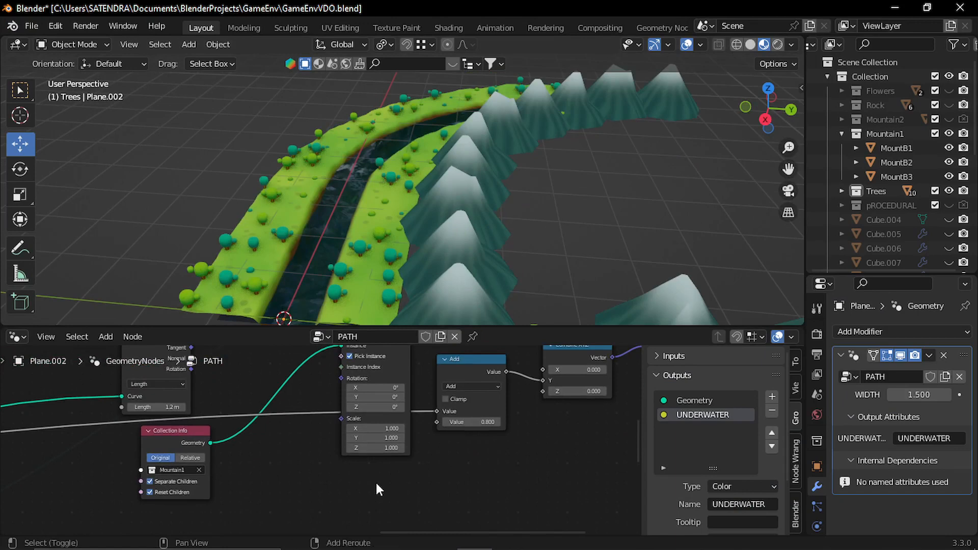
key(shift+a)
click(335, 237)
text(eul)
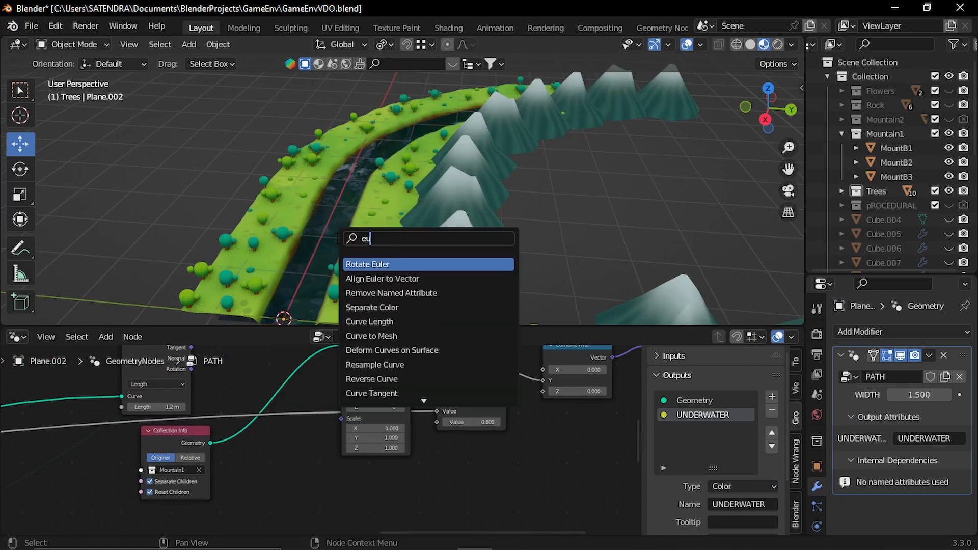
click(389, 279)
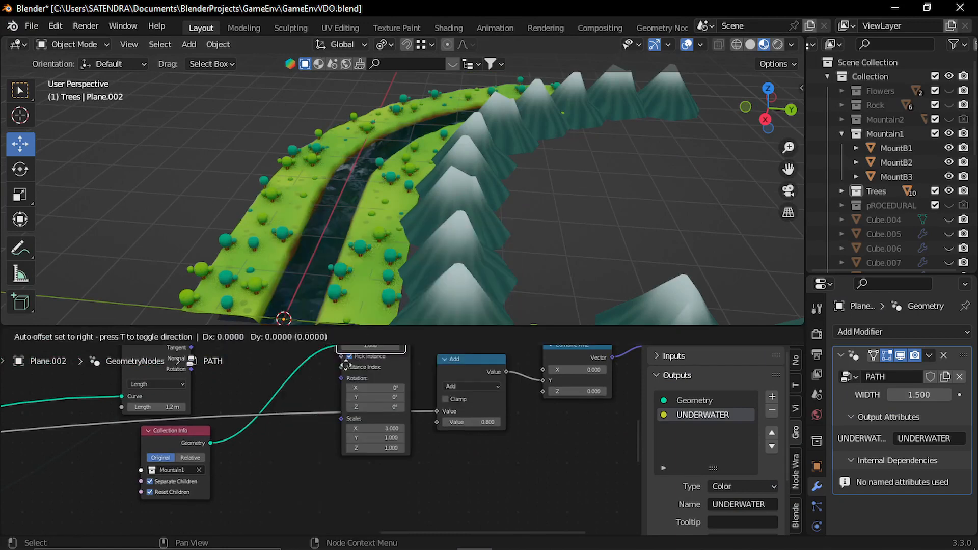
click(338, 440)
Step: Route the Curve to Points Rotation through the Align Euler to Vector node into the Rotation input of Instance on Points
middle_drag(338, 440, 352, 478)
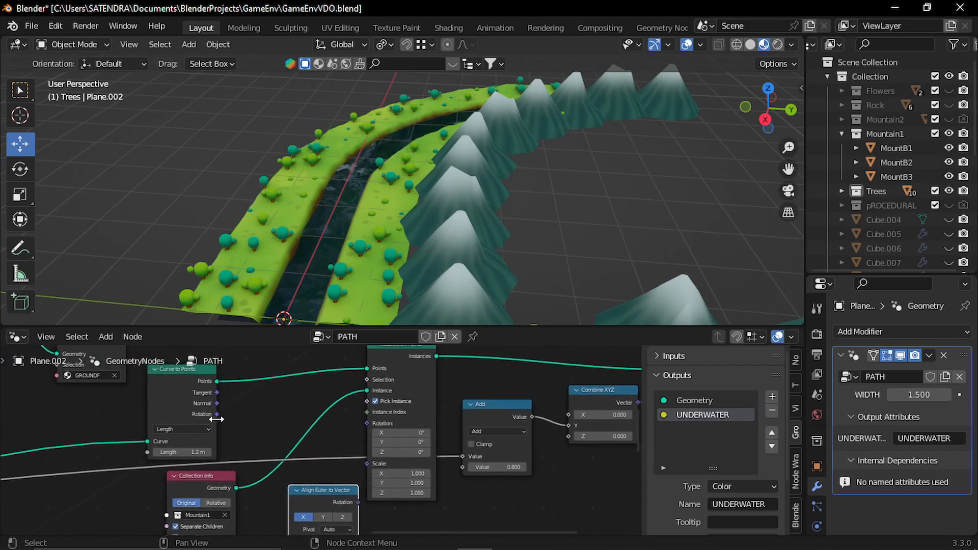
drag(215, 415, 293, 451)
middle_drag(371, 443, 365, 487)
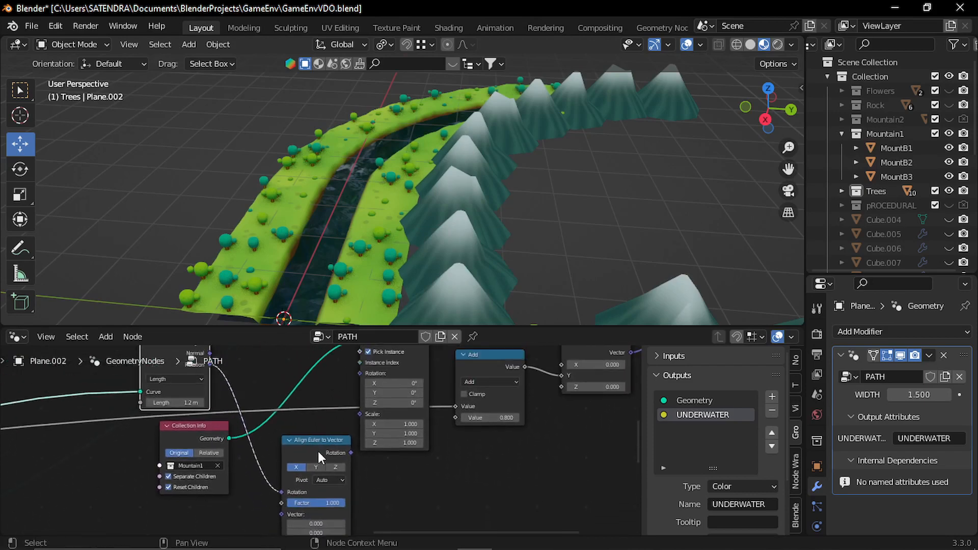
drag(313, 446, 296, 453)
scroll(329, 457, up, 2)
drag(290, 498, 289, 431)
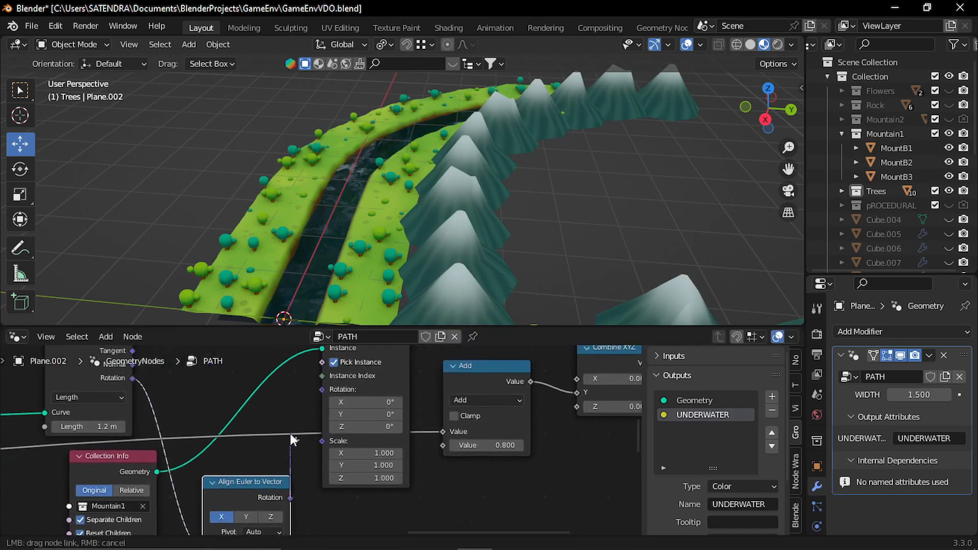
drag(326, 393, 322, 390)
middle_drag(352, 395, 333, 457)
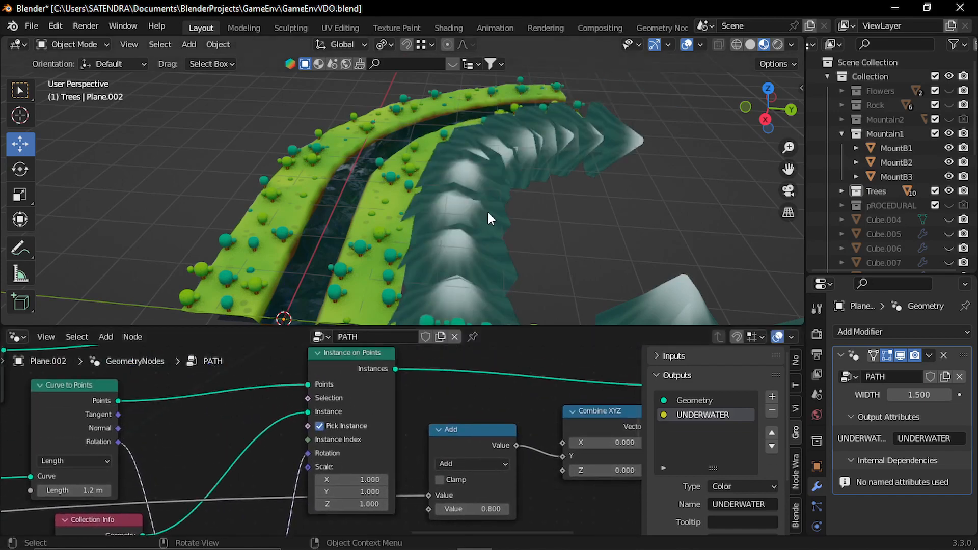
Step: Set the Align Euler to Vector axis to Z so the mountains stand upright along the path
middle_drag(487, 212, 543, 151)
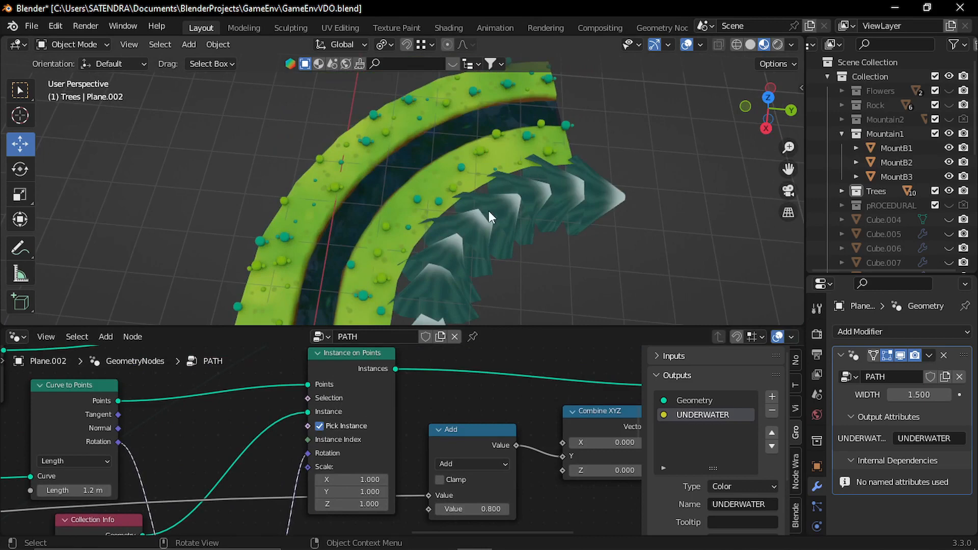
middle_drag(488, 211, 448, 285)
middle_drag(301, 452, 363, 344)
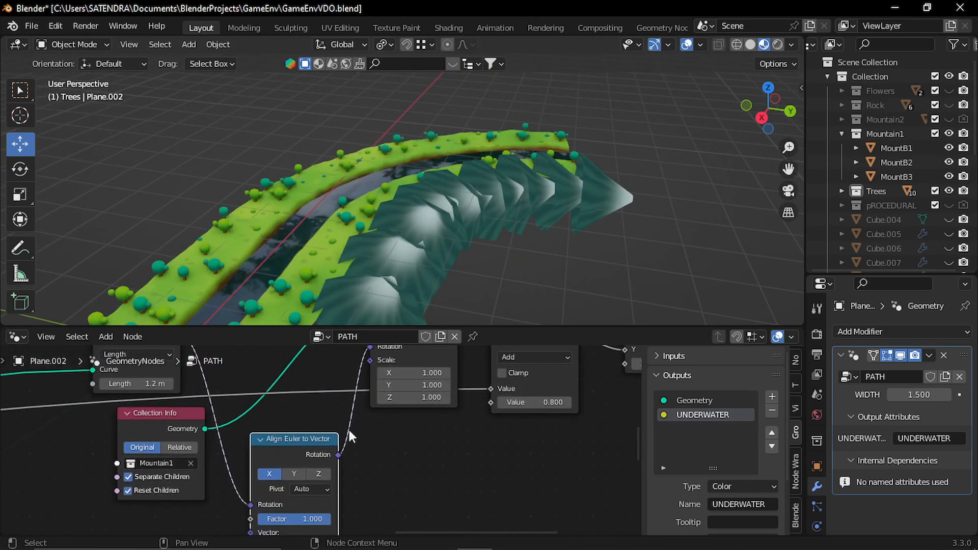
scroll(326, 448, up, 2)
click(320, 482)
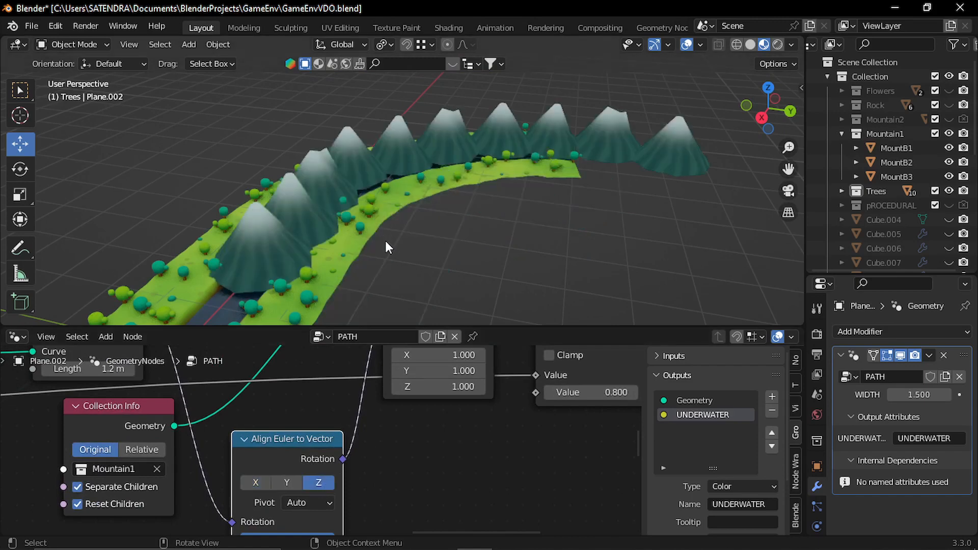
middle_drag(386, 242, 390, 206)
Step: Move the Add node's link from the Y input to the X input of the Combine XYZ node
middle_drag(469, 386, 318, 477)
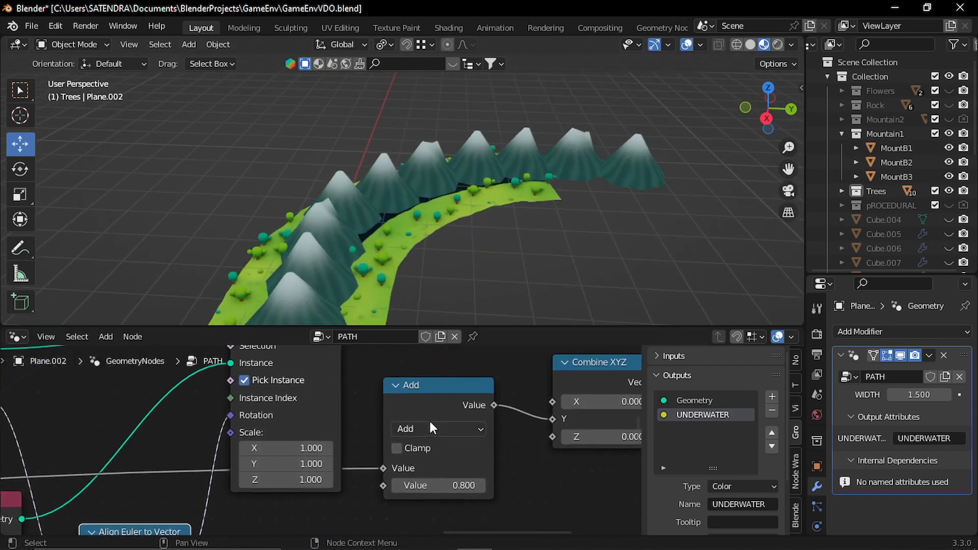
middle_drag(506, 421, 390, 462)
scroll(387, 461, down, 2)
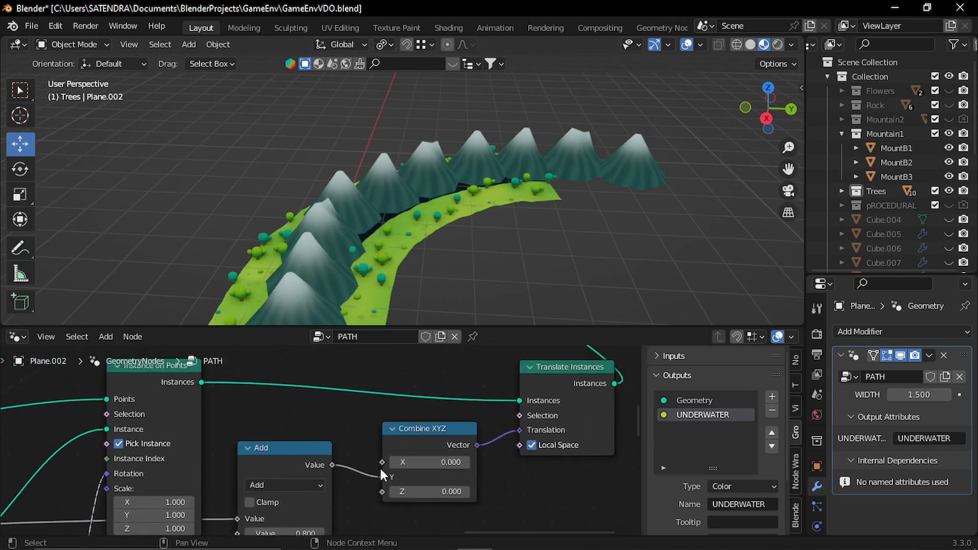
drag(384, 475, 382, 462)
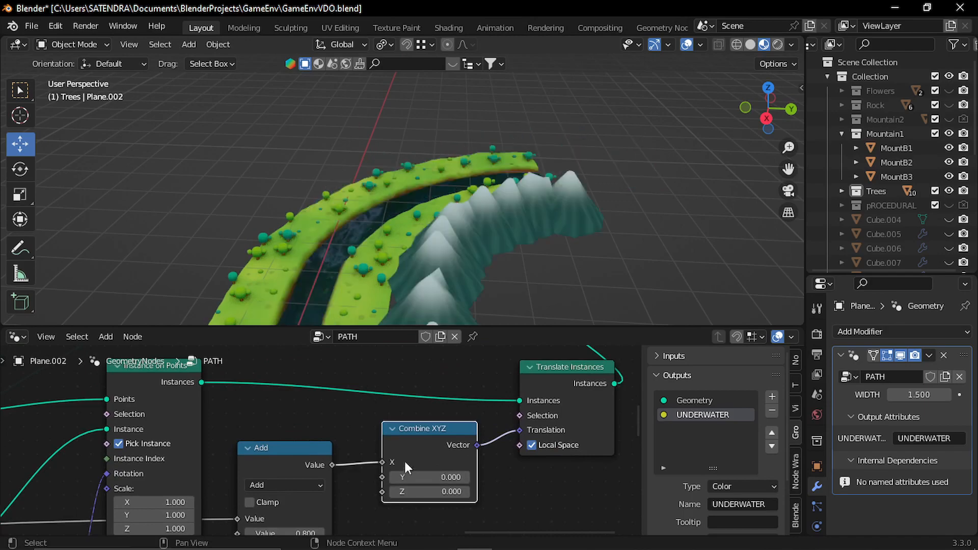
Step: Move the Translate Instances and Combine XYZ nodes closer to the Add node
middle_drag(487, 443, 456, 472)
mouse_move(437, 215)
middle_down()
mouse_move(437, 206)
mouse_move(432, 272)
mouse_move(518, 194)
mouse_move(443, 195)
mouse_move(434, 209)
middle_up()
drag(515, 402, 484, 401)
drag(405, 466, 379, 471)
middle_drag(379, 470, 217, 481)
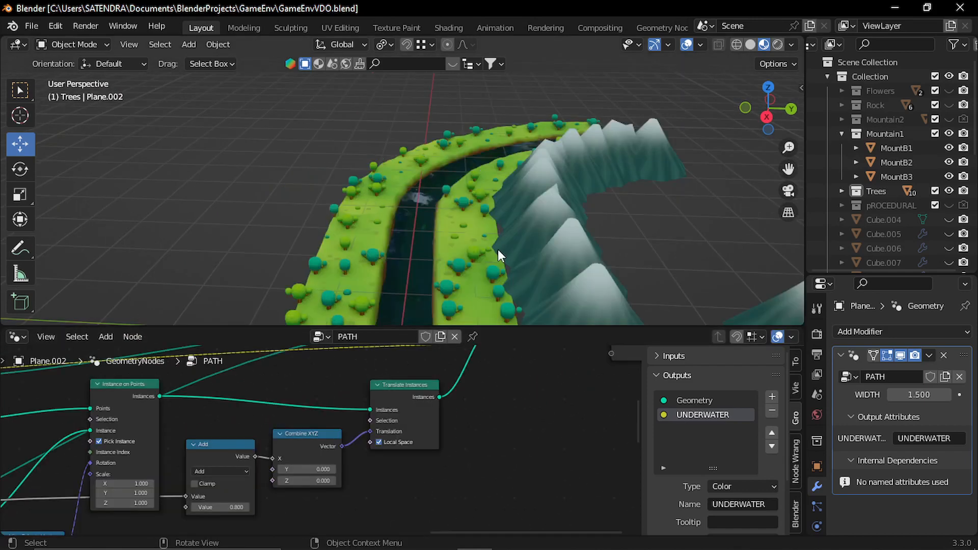
middle_drag(496, 246, 504, 213)
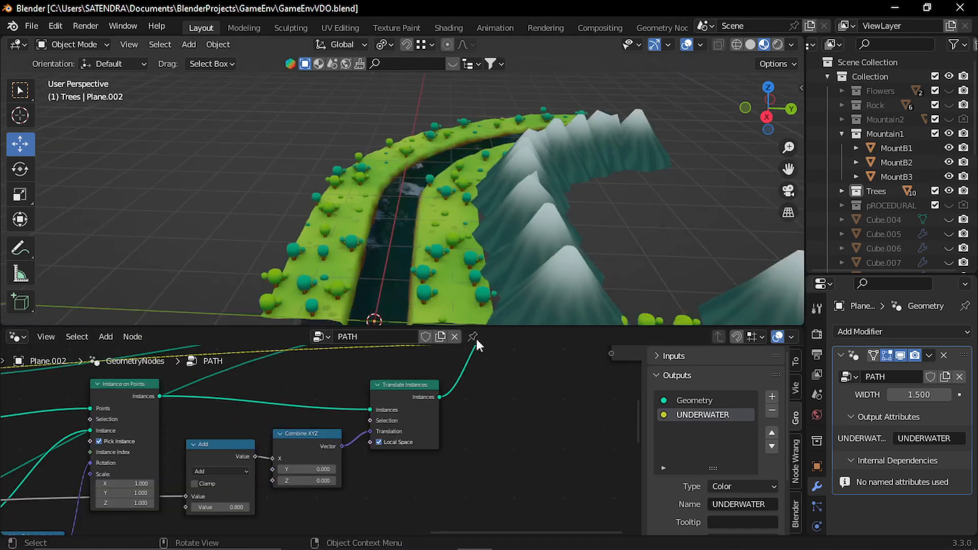
Step: Duplicate the Translate Instances node and place the copy below the original
mouse_move(485, 436)
middle_down()
mouse_move(491, 404)
mouse_move(455, 467)
mouse_move(484, 435)
middle_up()
scroll(451, 414, up, 1)
click(520, 468)
click(420, 405)
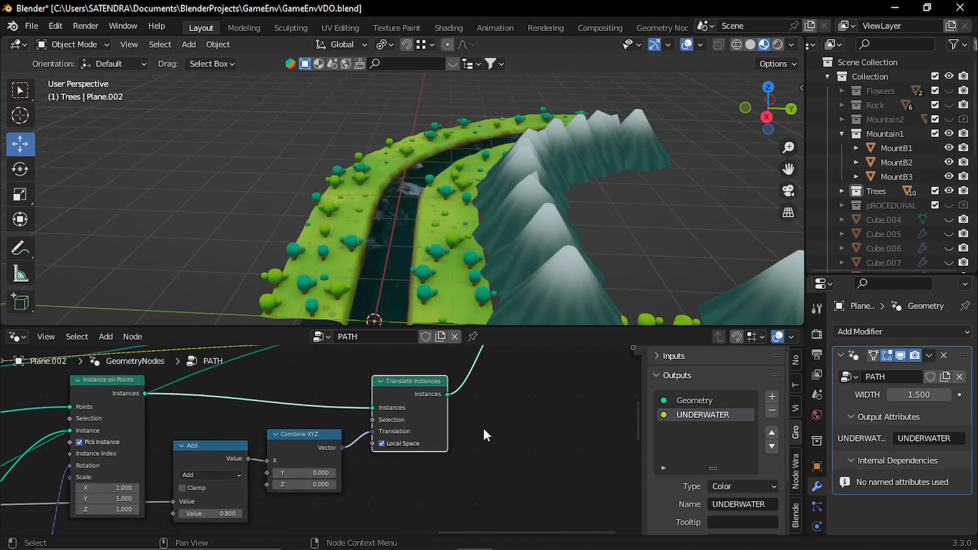
key(g)
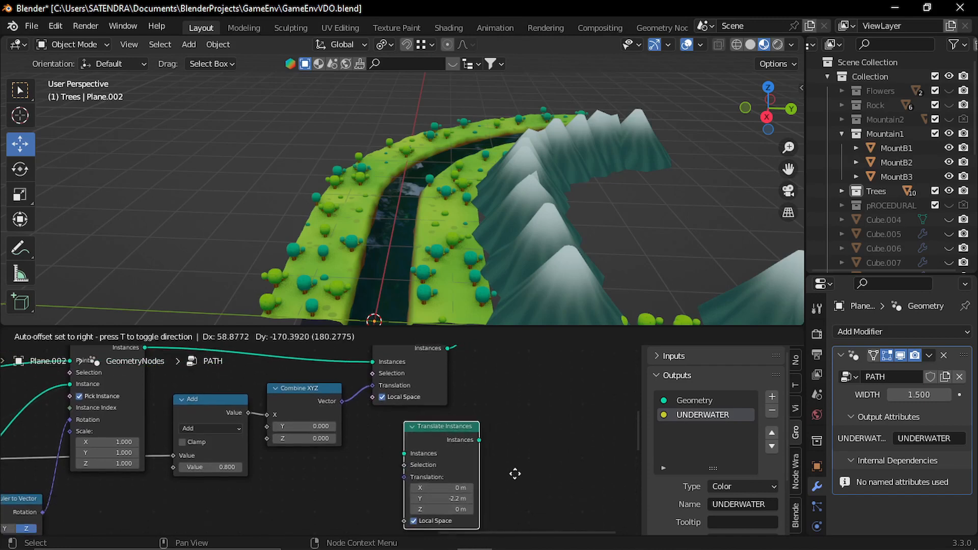
click(515, 474)
Step: Duplicate the Combine XYZ node and place the copy below the original, beside the duplicated Translate Instances
middle_drag(538, 447, 566, 432)
click(368, 463)
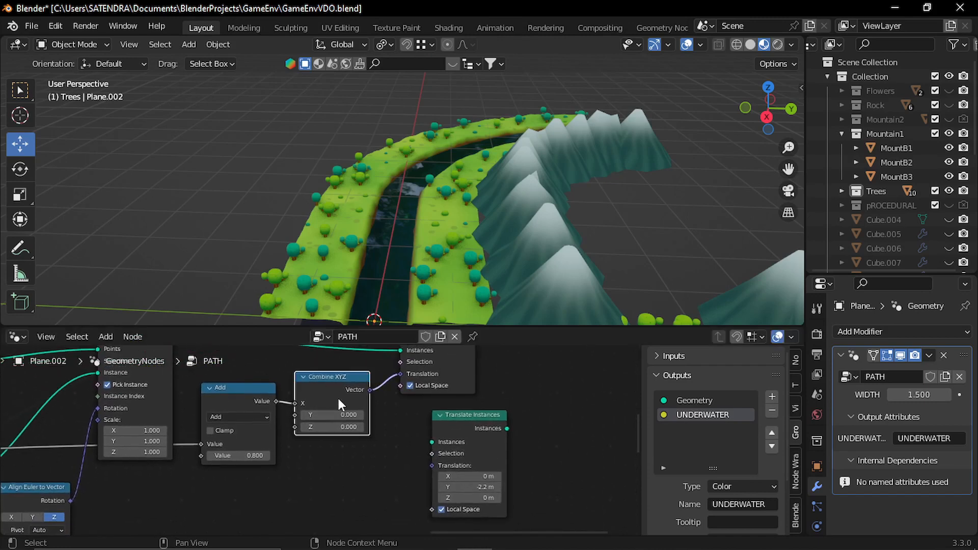
key(shift+d)
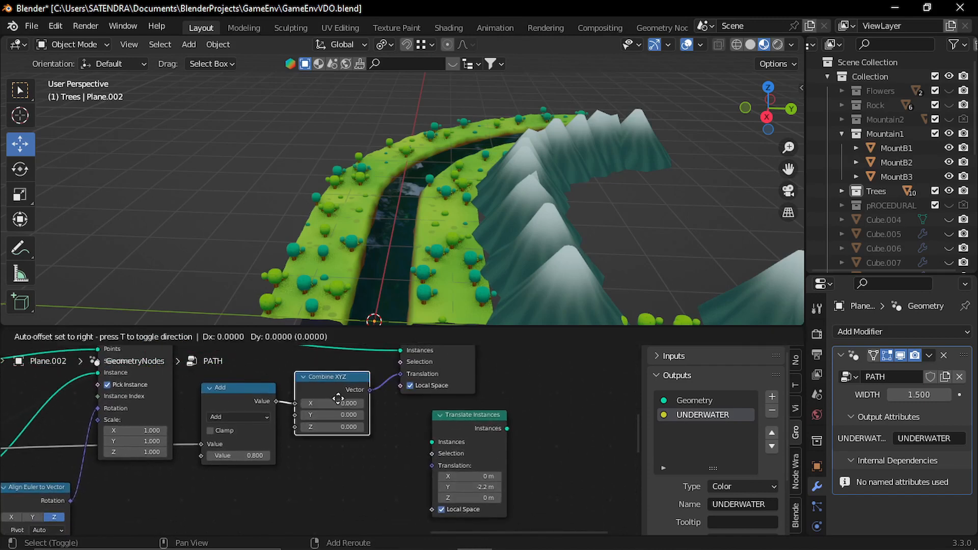
click(354, 479)
middle_drag(394, 445, 396, 491)
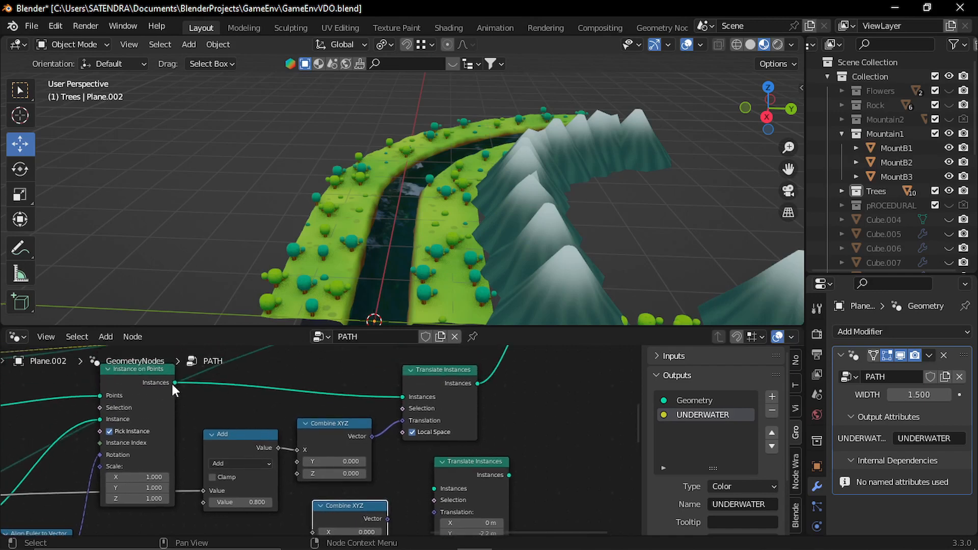
Step: Link Instance on Points to the duplicated Translate Instances node and move the Add node left to make room
drag(175, 382, 434, 488)
middle_drag(479, 471, 495, 405)
scroll(379, 453, up, 2)
drag(242, 381, 132, 477)
middle_drag(222, 472, 266, 425)
click(320, 457)
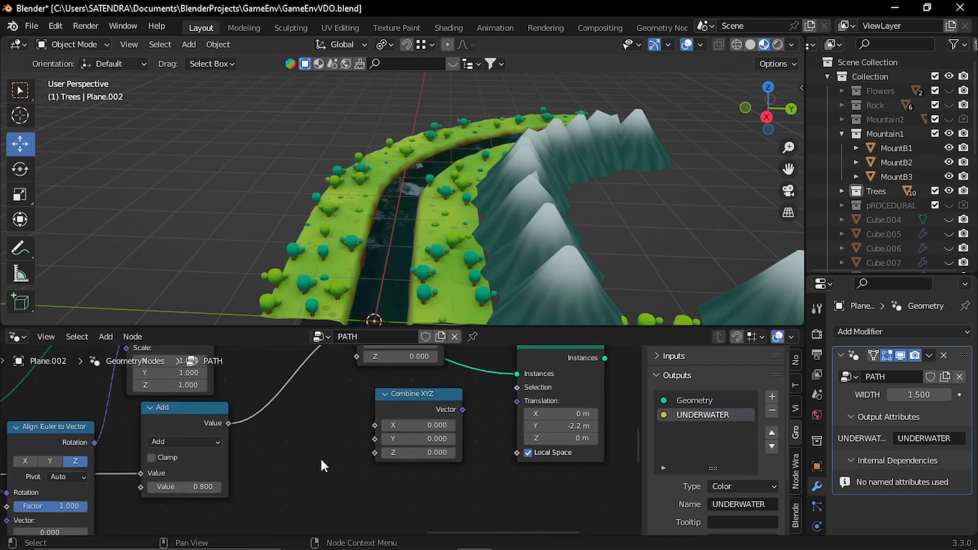
Step: Add a Math node between the Add node and the lower Combine XYZ, and set its operation to Multiply
key(shift+a)
click(225, 239)
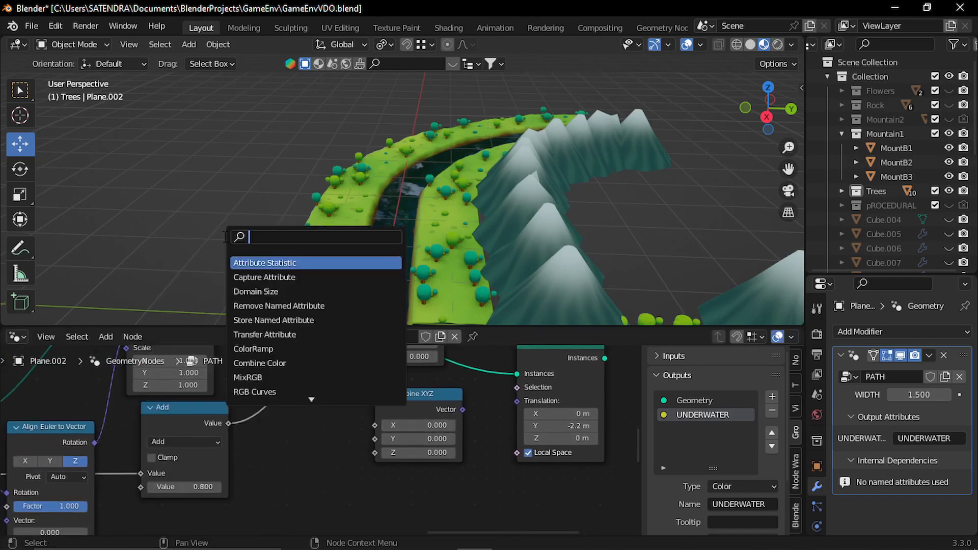
text(math)
click(286, 263)
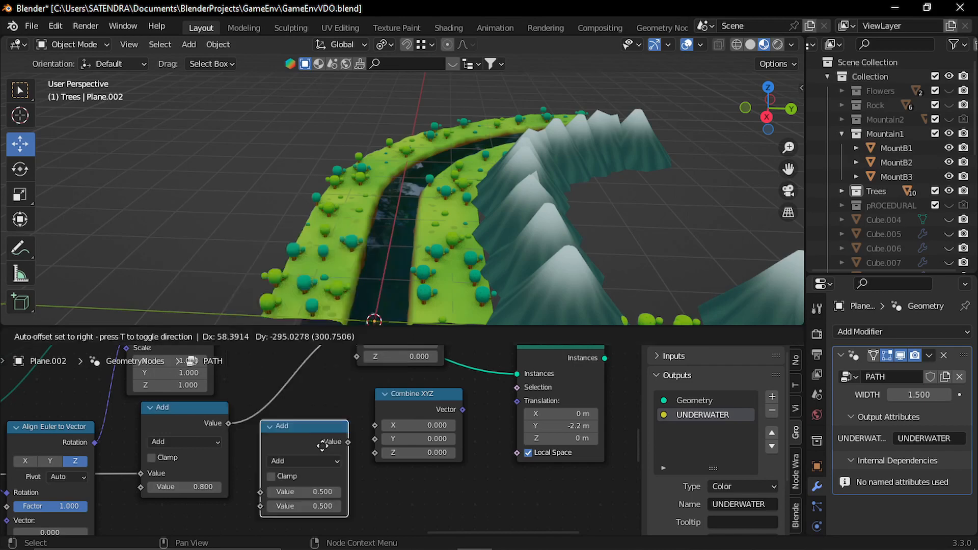
click(334, 441)
click(321, 456)
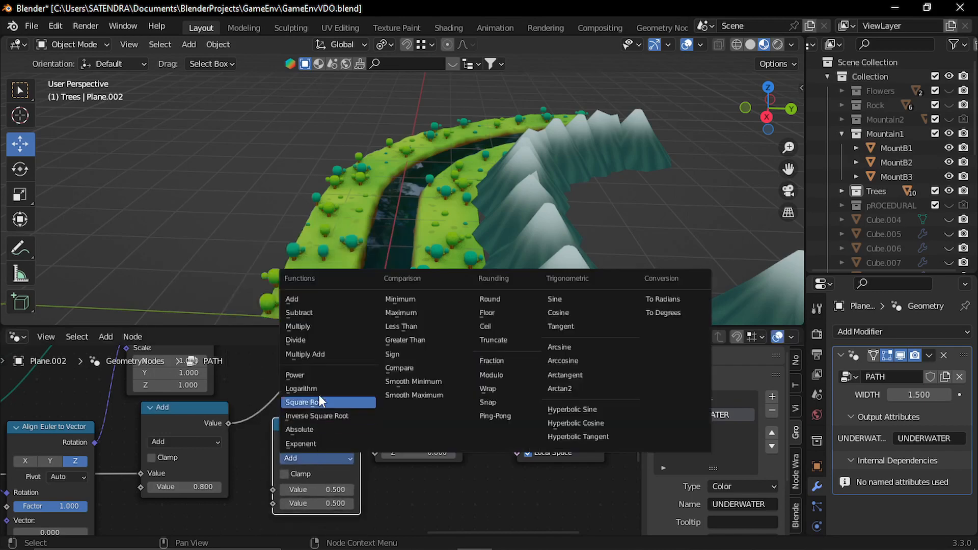
click(319, 327)
Step: Set the Multiply factor to -1, feed it from the Add node, and link its result to the lower Combine XYZ's X
double_click(315, 503)
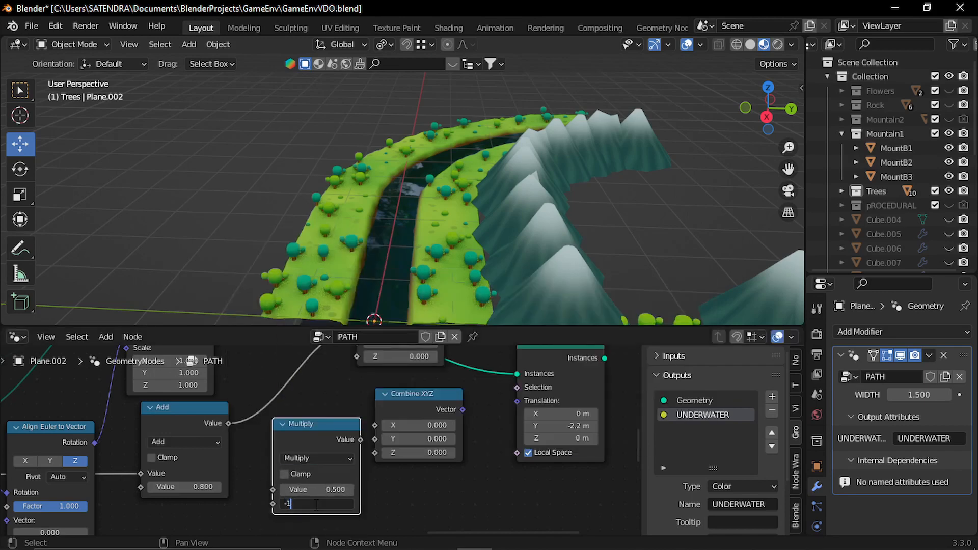
drag(227, 422, 273, 490)
middle_drag(355, 447, 309, 502)
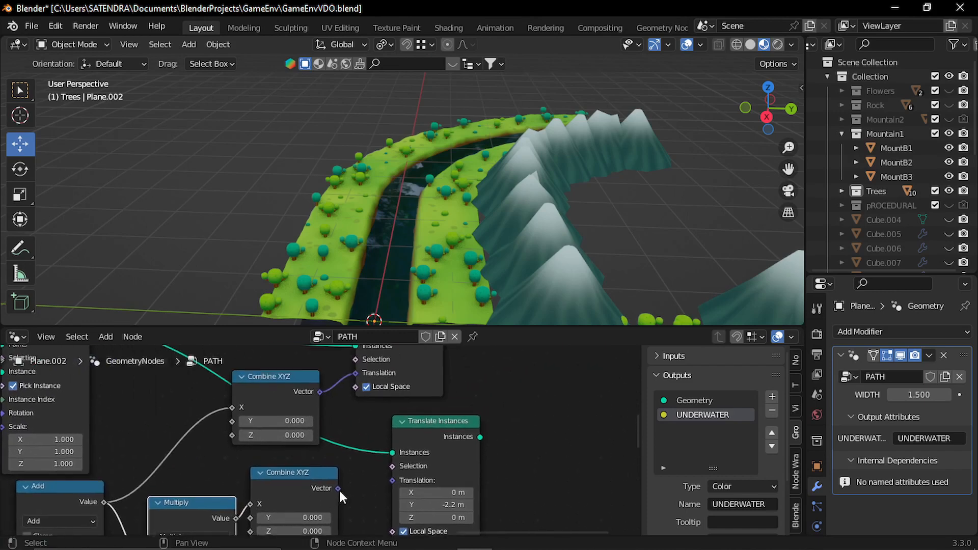
Step: Link the lower Combine XYZ vector to its Translate Instances' Translation, and connect those instances to Join Geometry
scroll(427, 429, down, 1)
middle_drag(427, 430, 335, 500)
drag(367, 509, 395, 405)
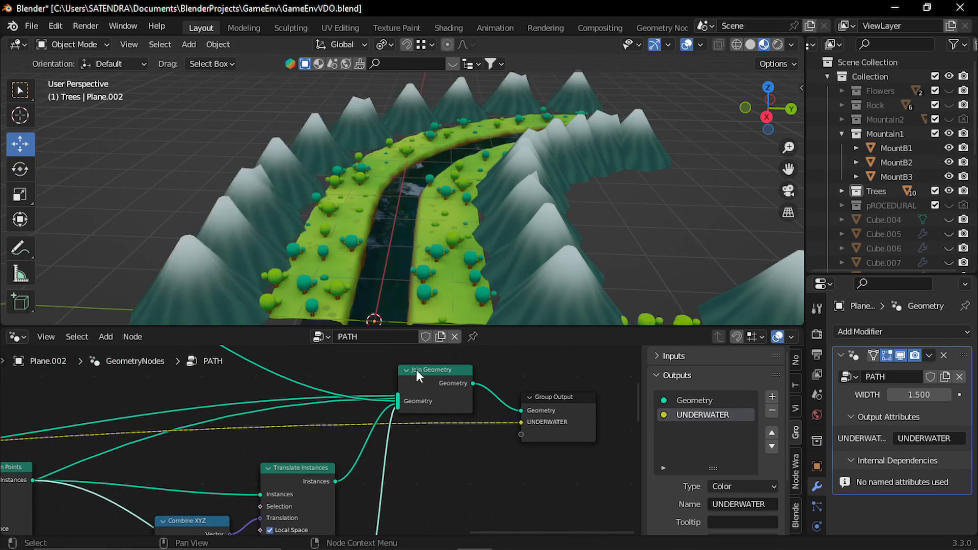
Step: Add a Random Value node below the mountain nodes and set its data type to Vector
mouse_move(437, 157)
middle_down()
mouse_move(423, 218)
mouse_move(400, 228)
mouse_move(416, 174)
mouse_move(392, 200)
mouse_move(426, 152)
middle_up()
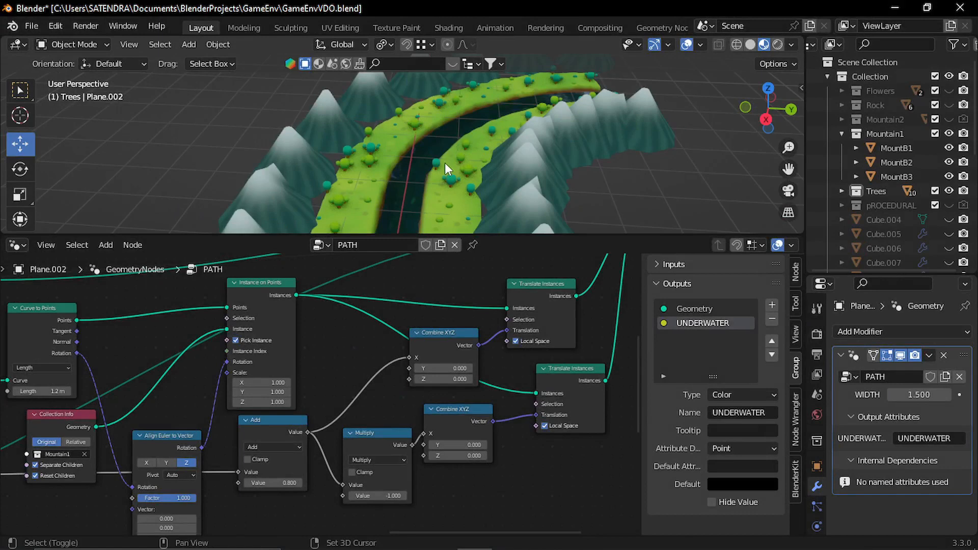
shift+middle_drag(444, 163, 534, 168)
scroll(448, 146, down, 4)
middle_drag(369, 413, 434, 336)
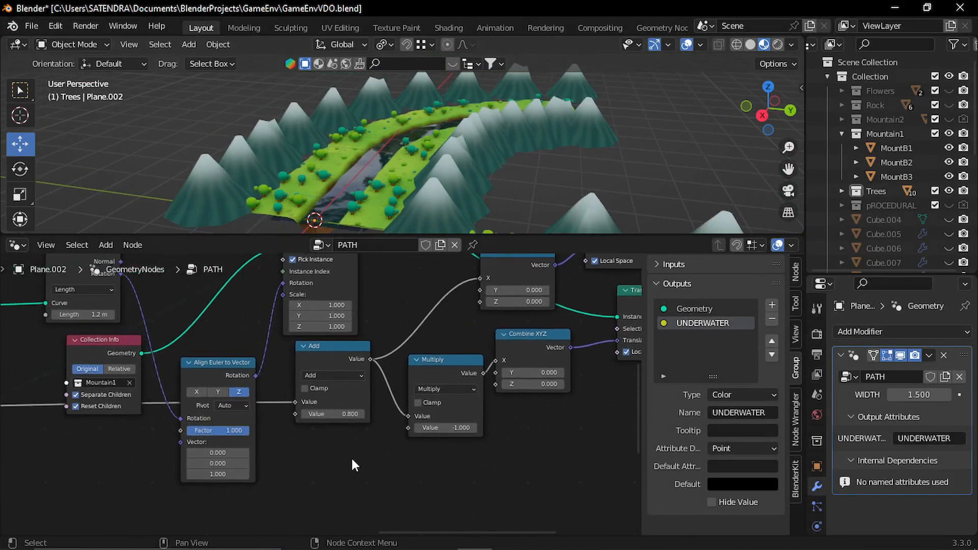
key(shift+a)
text(ran)
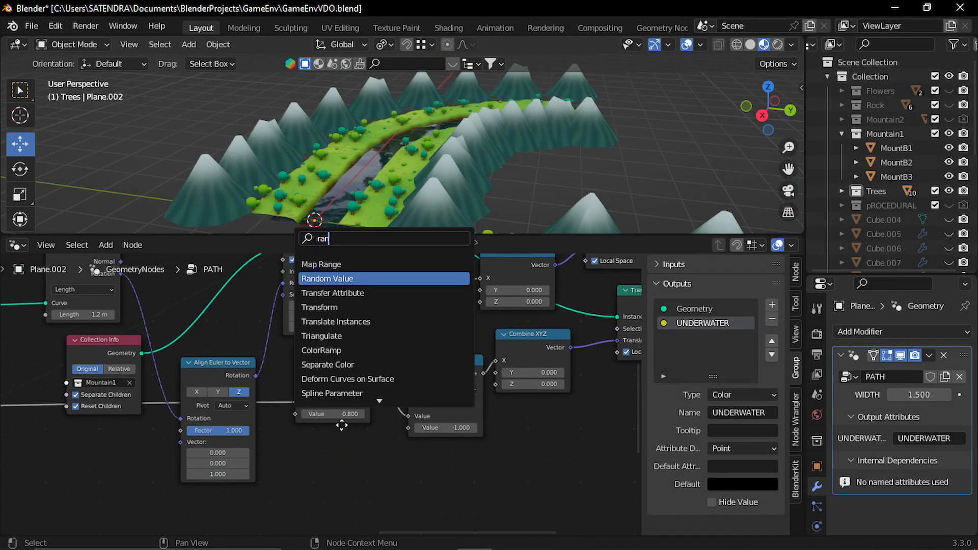
key(Return)
click(321, 475)
click(326, 472)
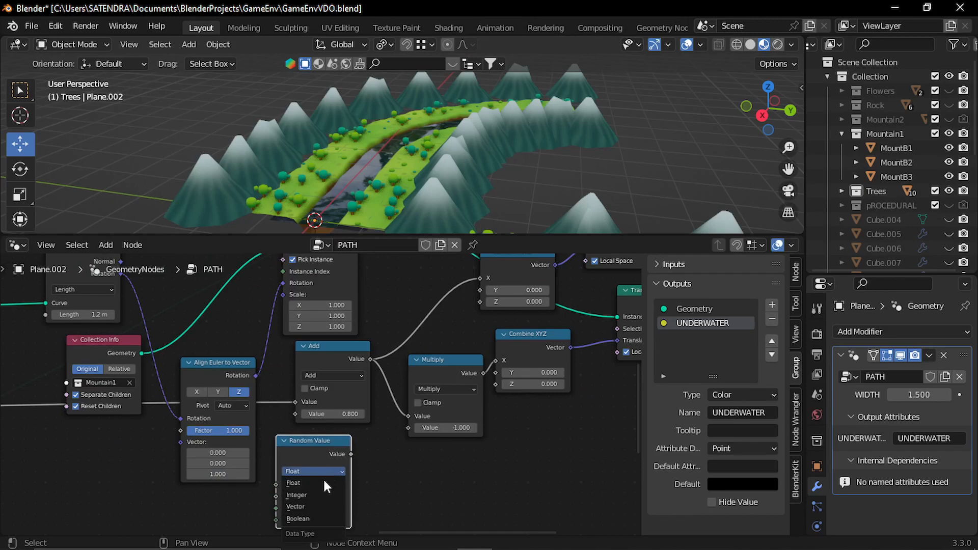
click(319, 506)
Step: Place the Random Value node below Collection Info and link its Value to the mountain Instance on Points' Scale
drag(315, 454, 104, 452)
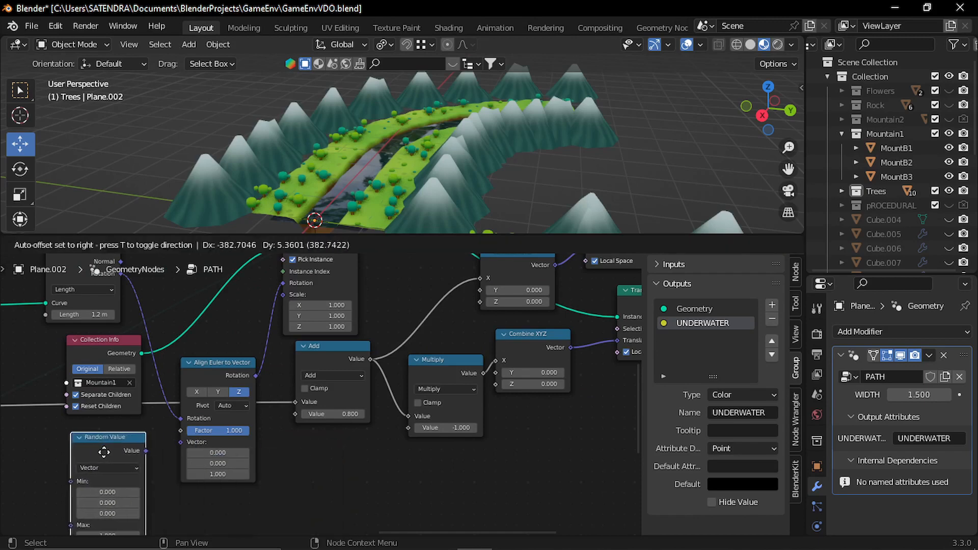
middle_drag(177, 456, 249, 436)
drag(218, 429, 362, 304)
middle_drag(409, 309, 432, 262)
scroll(352, 377, up, 2)
middle_drag(337, 396, 407, 323)
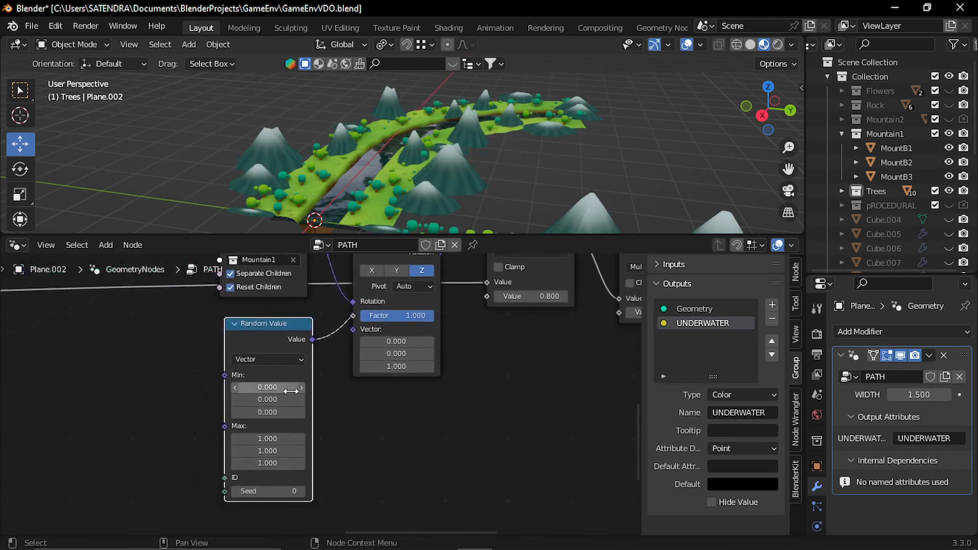
Step: Set the Random Value minimum to 0.8 and maximum to 1.1 on all three axes
drag(295, 387, 273, 439)
click(337, 416)
drag(288, 389, 289, 412)
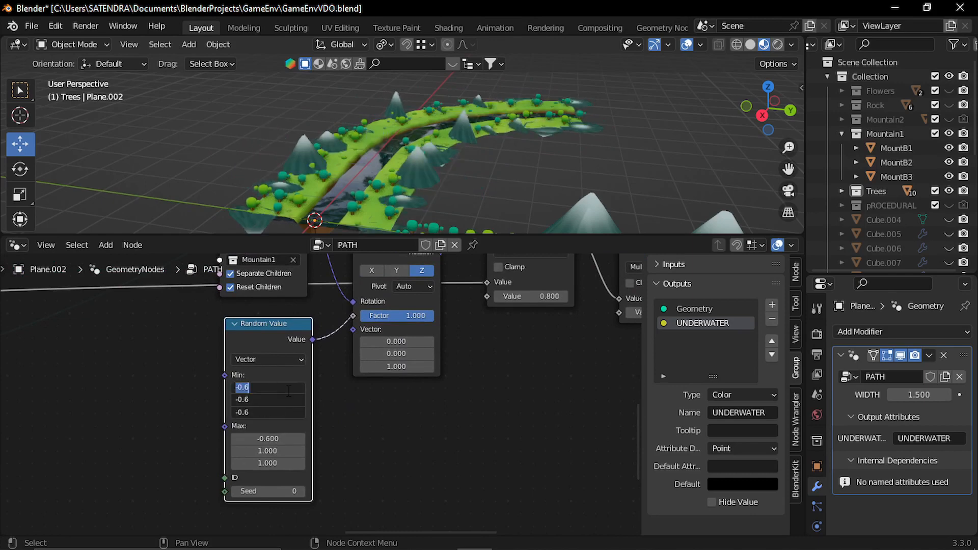
key(Return)
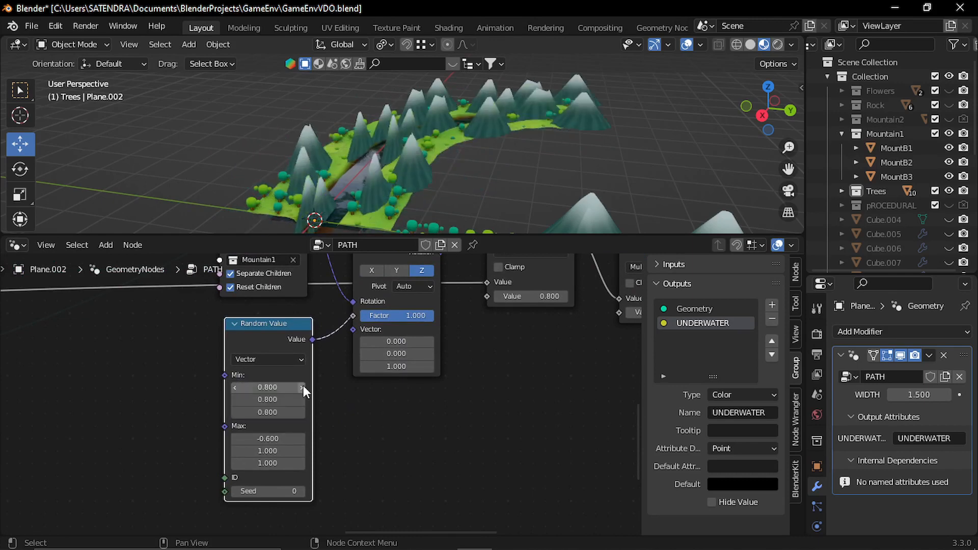
drag(268, 438, 268, 463)
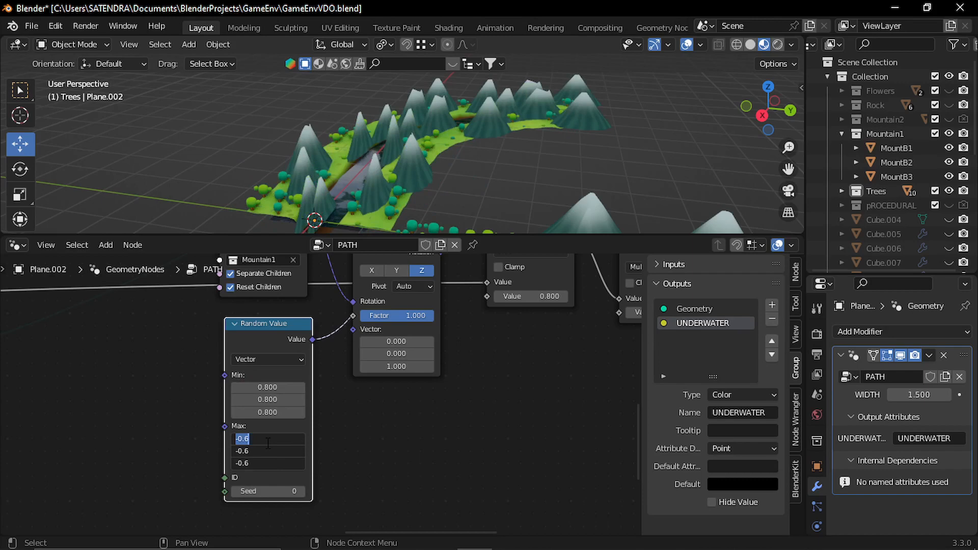
text(1.1)
key(Return)
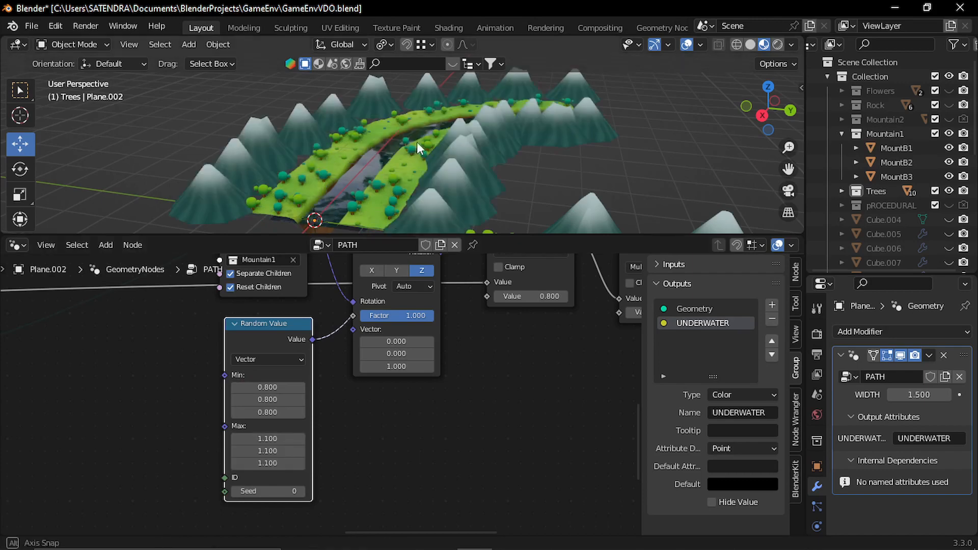
Step: Examine the scaled mountains along the path and trace the mountain node chain through to Join Geometry
middle_drag(416, 141, 404, 162)
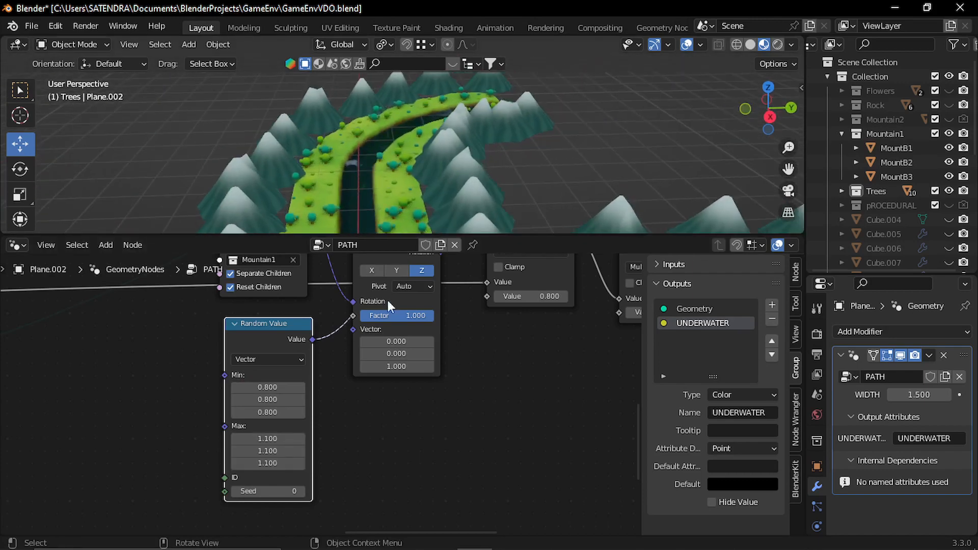
scroll(386, 346, down, 2)
middle_drag(447, 330, 218, 479)
middle_drag(425, 397, 333, 412)
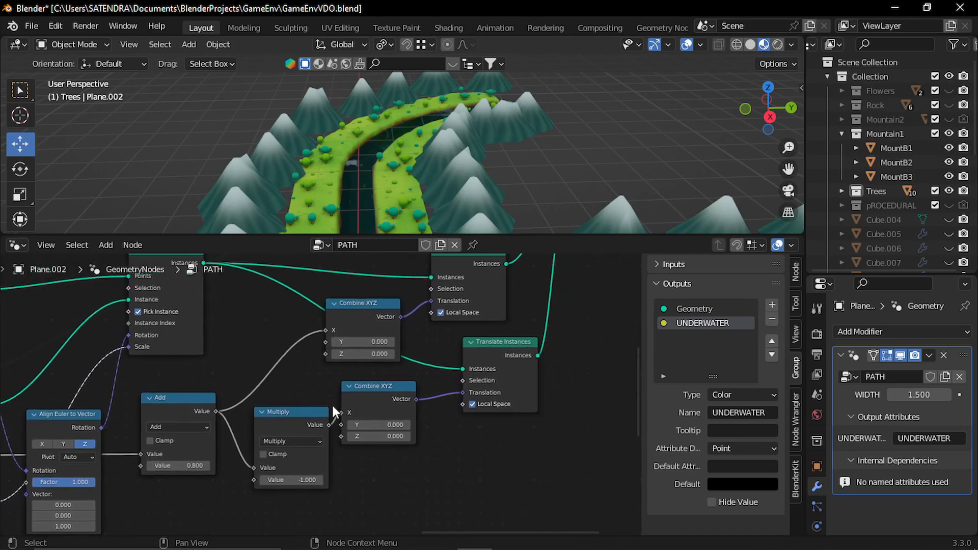
middle_drag(305, 351, 301, 414)
scroll(301, 414, up, 2)
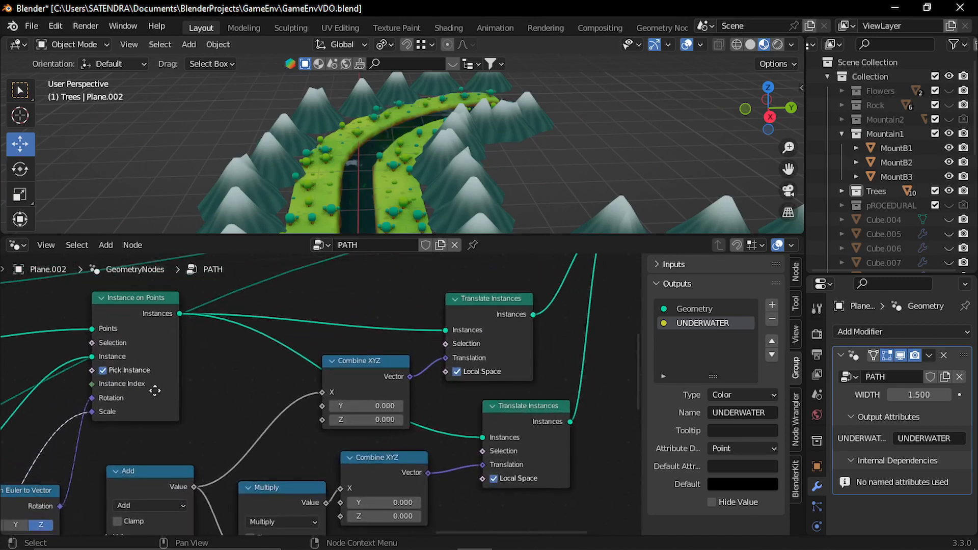
middle_drag(154, 391, 282, 368)
middle_drag(201, 425, 274, 415)
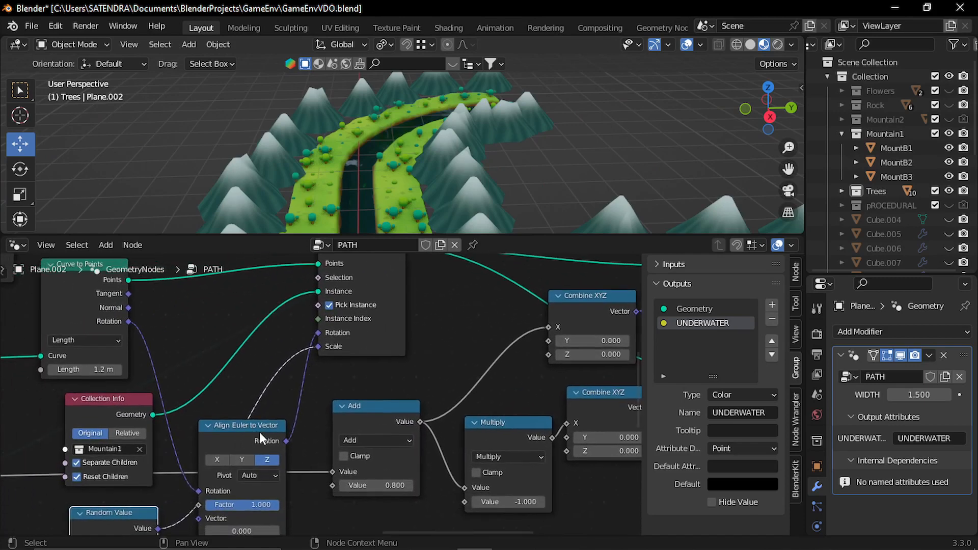
middle_drag(378, 358, 134, 446)
scroll(356, 399, down, 2)
middle_drag(444, 404, 267, 428)
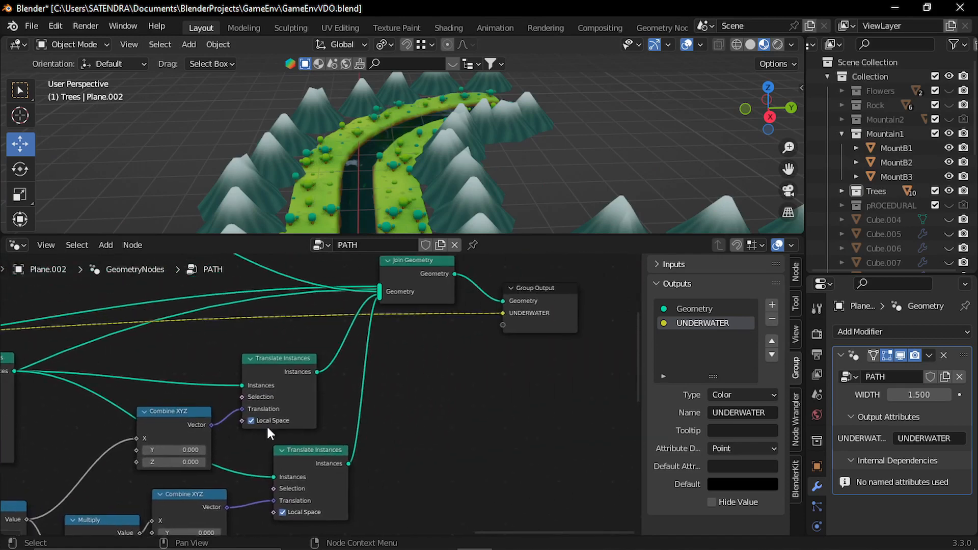
Step: Add a Rotate Instances node to the right of the two Translate Instances nodes
scroll(398, 402, up, 1)
scroll(411, 389, up, 1)
key(shift+a)
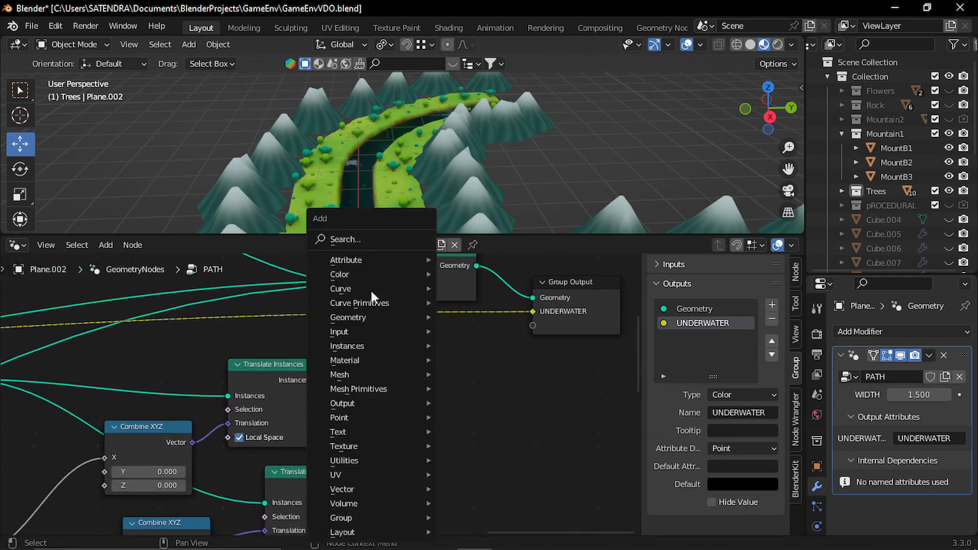
click(362, 239)
text(ro)
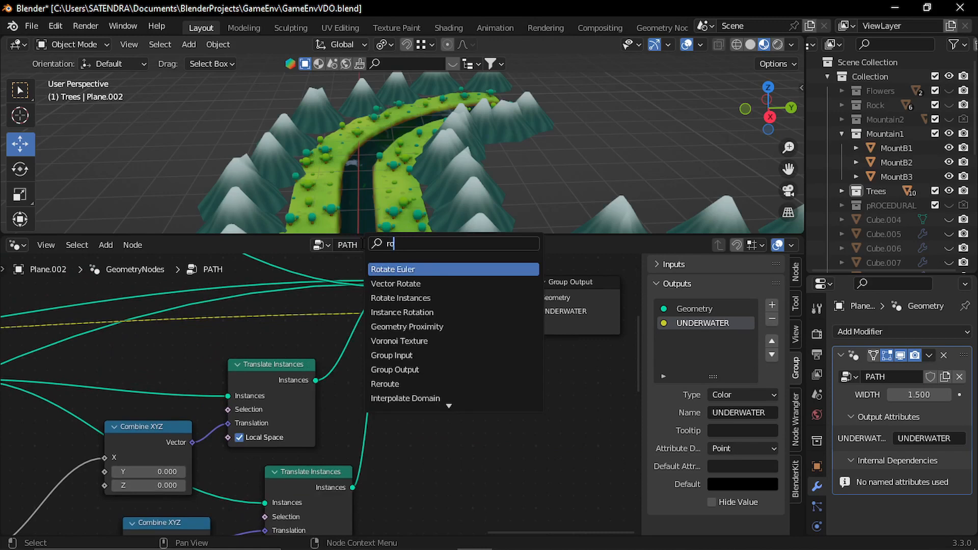
text(ta)
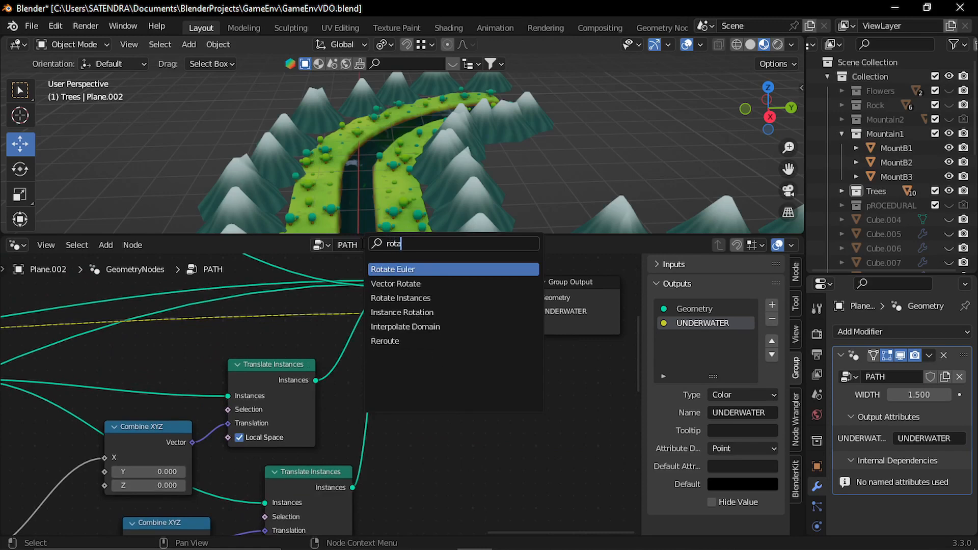
click(427, 301)
click(448, 359)
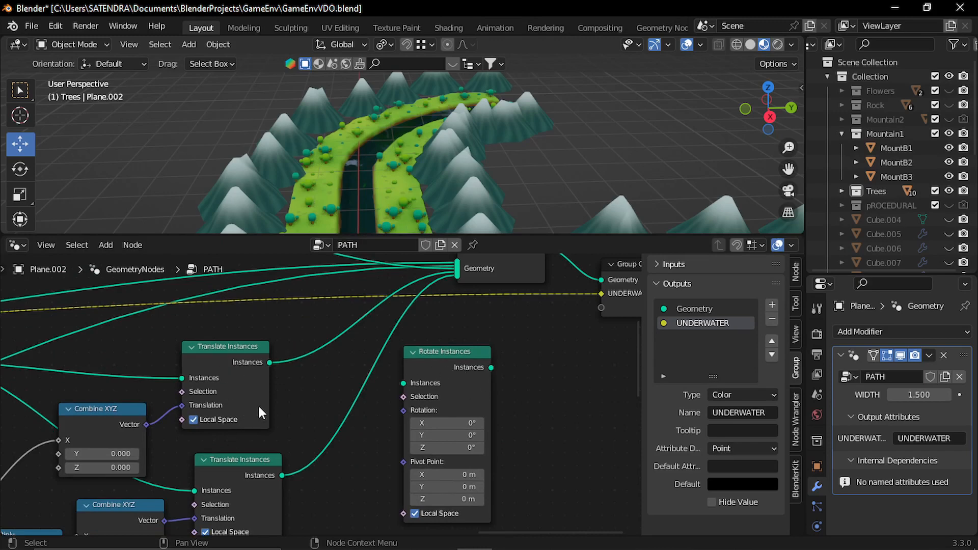
Step: Duplicate the Join Geometry node and insert the copy after the lower Translate Instances node
middle_drag(308, 394, 304, 415)
middle_drag(544, 368, 514, 387)
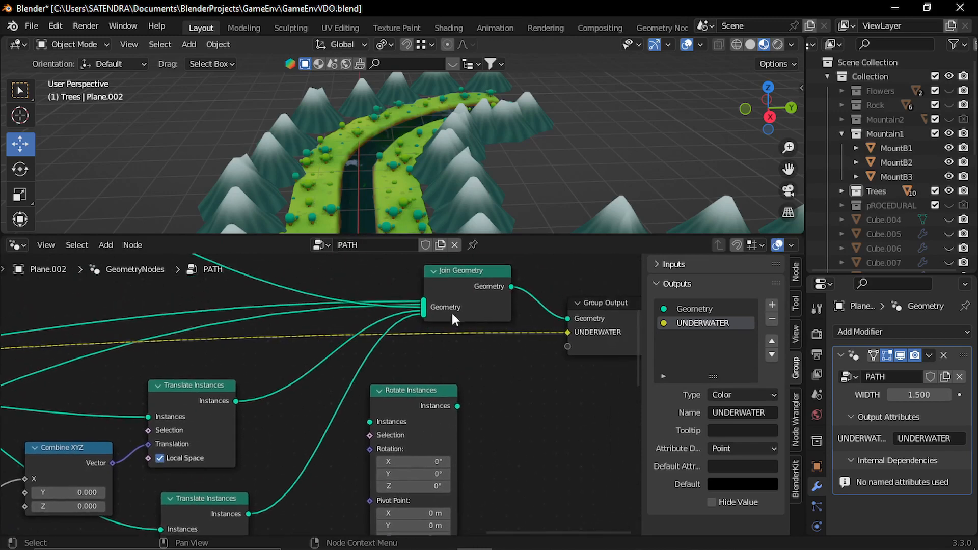
click(462, 282)
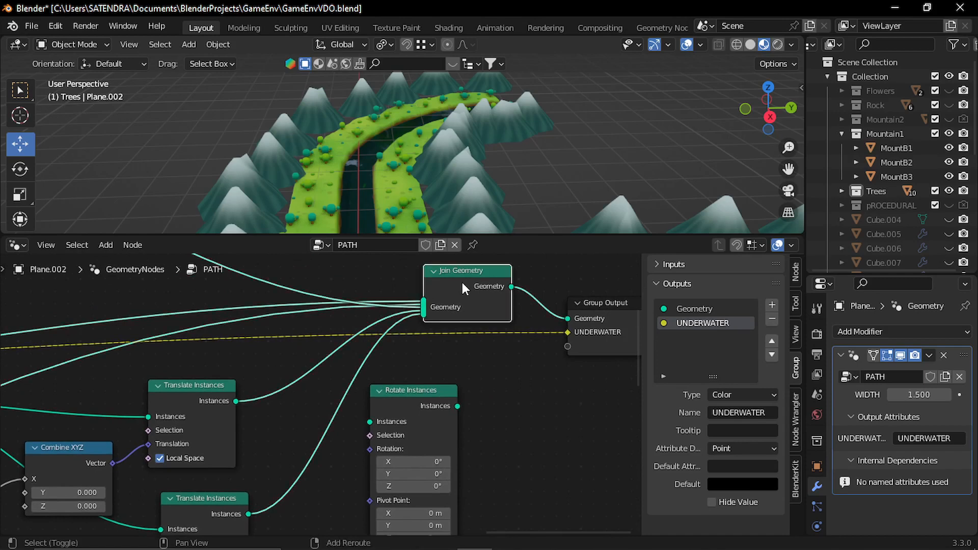
key(shift+d)
click(326, 435)
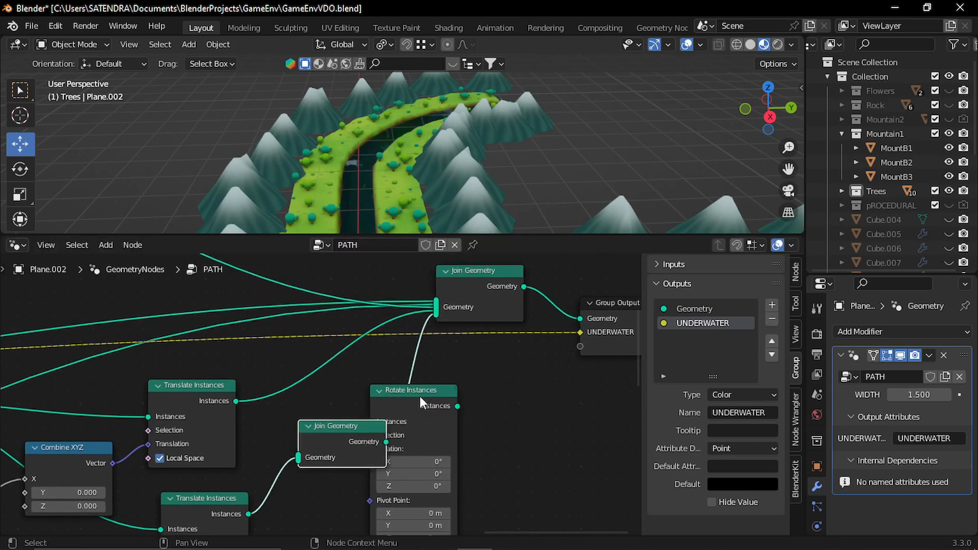
Step: Move Rotate Instances aside, link the upper Translate Instances to the new Join Geometry, and cut its direct link to the final one
drag(420, 396, 496, 399)
drag(234, 401, 316, 425)
ctrl+right_drag(290, 373, 295, 400)
drag(338, 430, 318, 424)
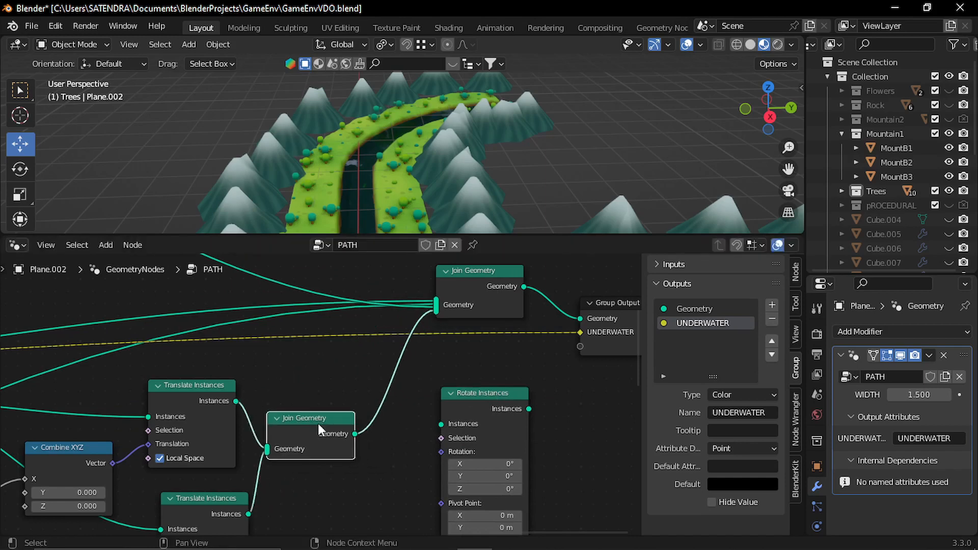
Step: Insert Rotate Instances between the two Join Geometry nodes and adjust its Z rotation
drag(487, 401, 452, 375)
middle_drag(550, 436, 480, 409)
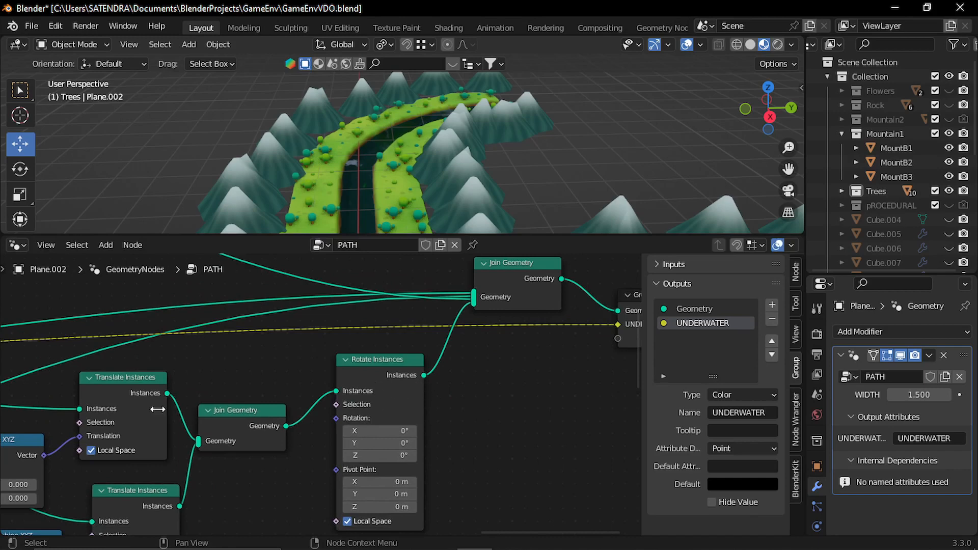
scroll(418, 439, up, 3)
middle_drag(423, 441, 323, 445)
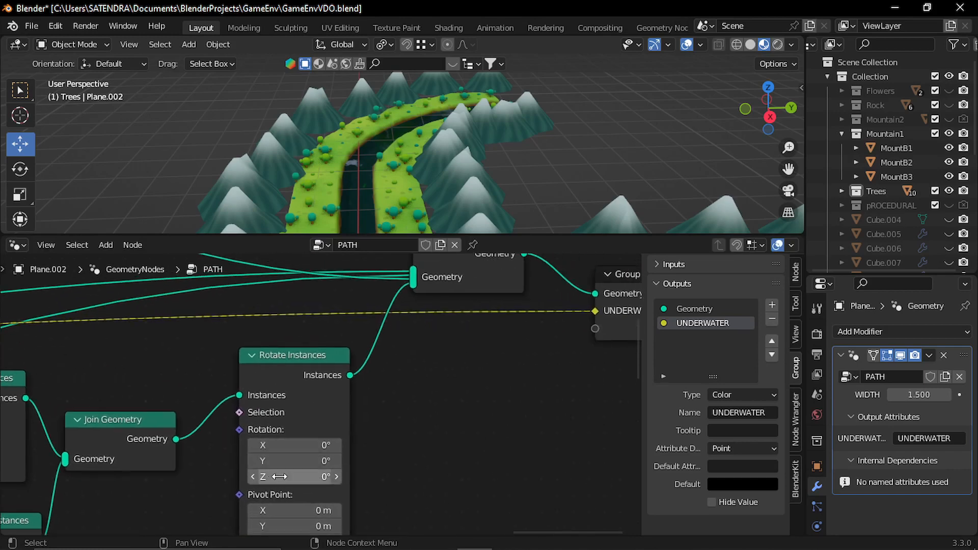
drag(277, 477, 381, 478)
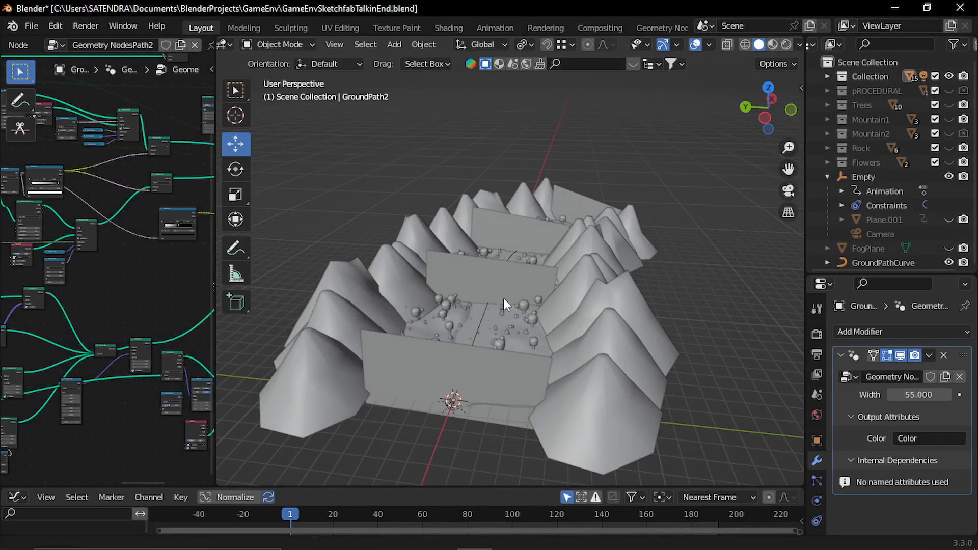
Step: Examine the mountains, trees and rocks along the ground path from an elevated and a close-up viewpoint
middle_drag(504, 298, 548, 329)
click(548, 329)
click(703, 311)
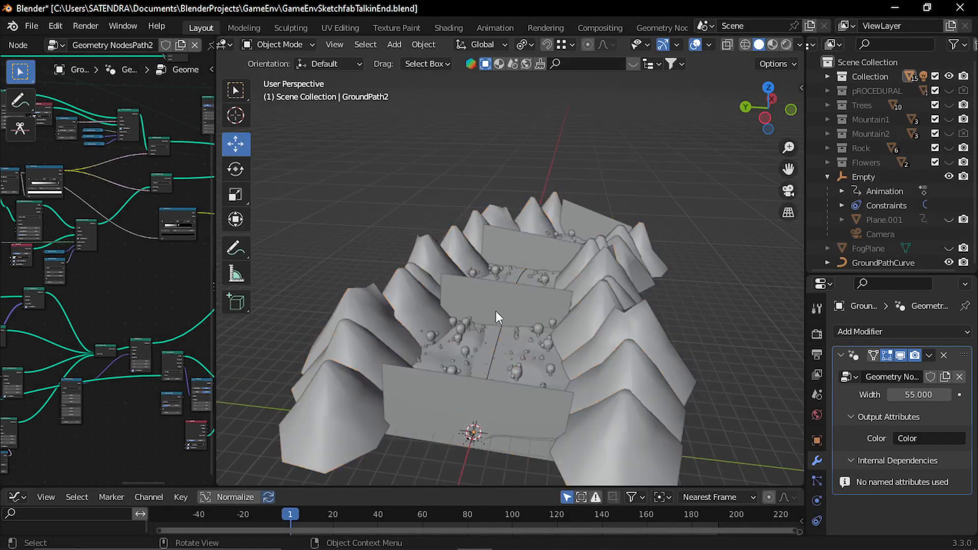
scroll(513, 319, up, 3)
middle_drag(515, 301, 541, 227)
scroll(482, 298, up, 4)
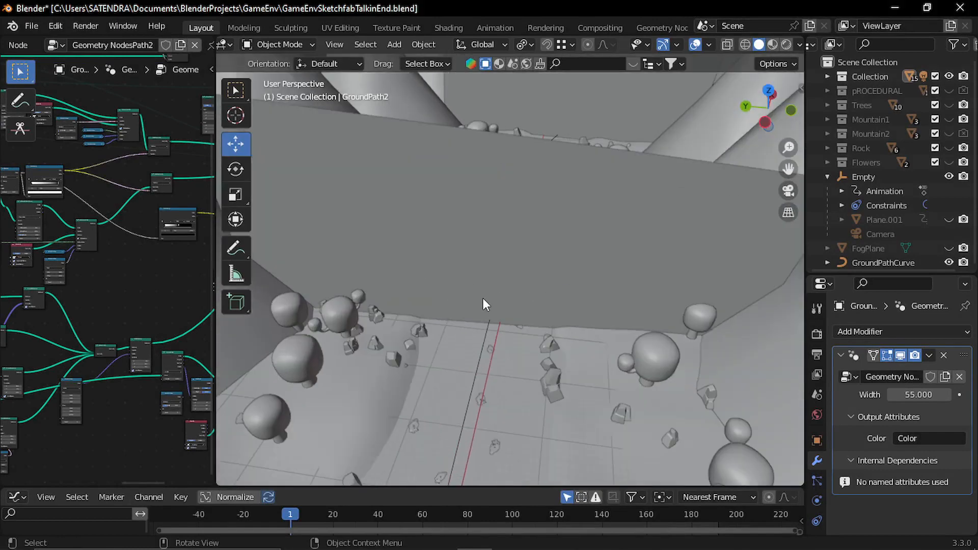
middle_drag(505, 312, 517, 298)
shift+middle_drag(511, 379, 514, 322)
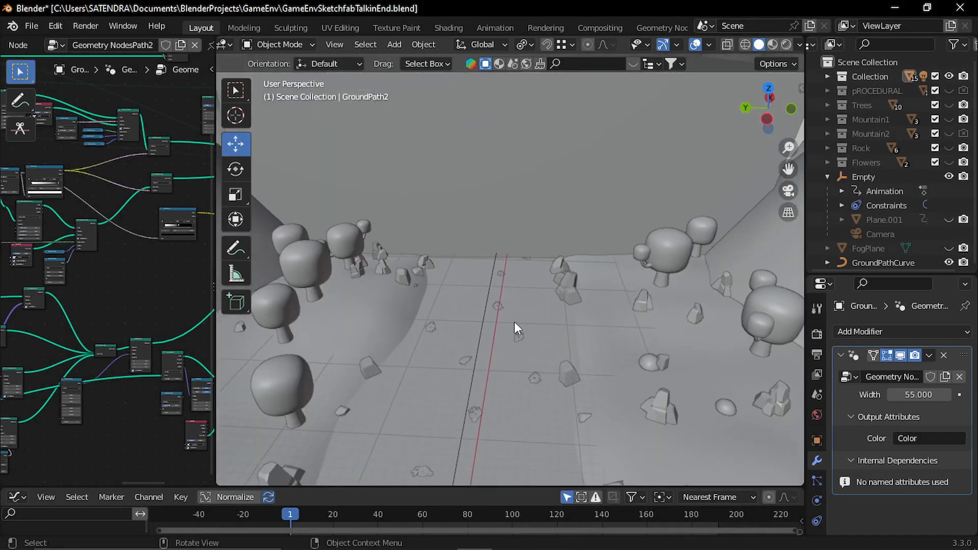
scroll(509, 338, up, 1)
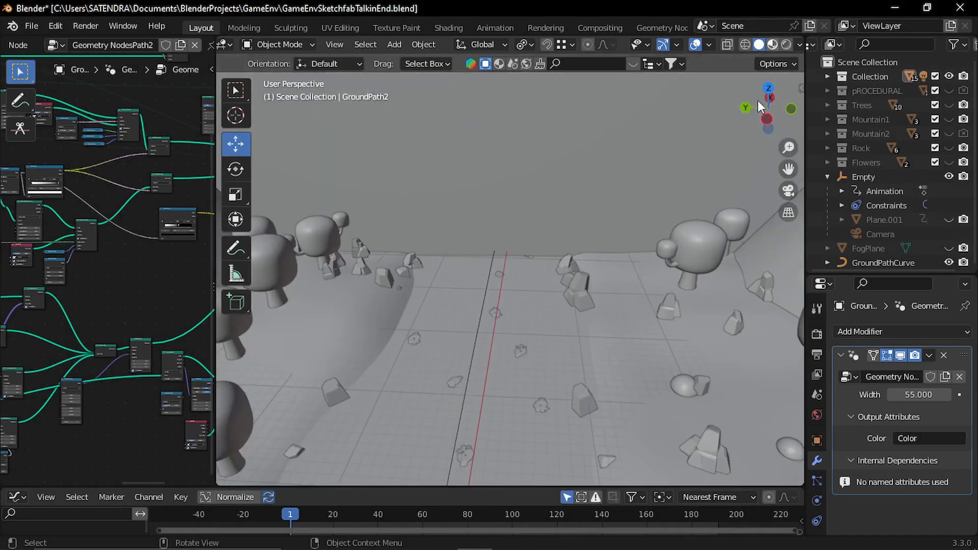
Step: Inspect the river valley in Material Preview shading and in Rendered shading, looking along the water towards the mountains
click(772, 44)
middle_drag(570, 337, 579, 365)
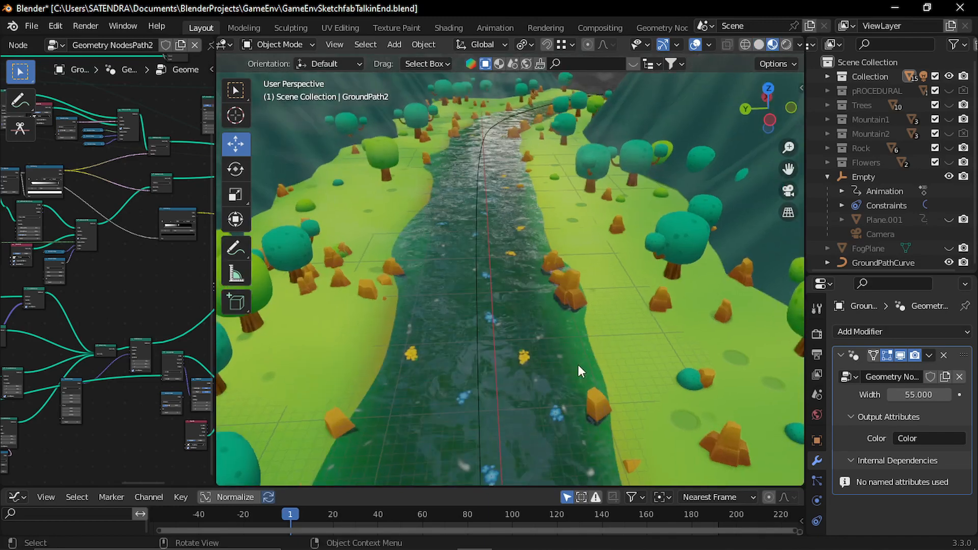
middle_drag(429, 367, 516, 348)
scroll(541, 283, down, 5)
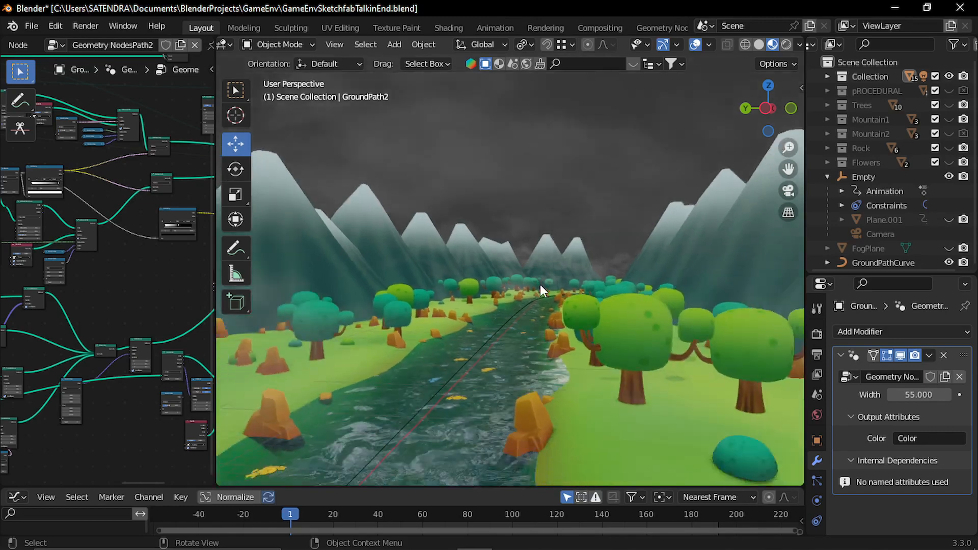
click(786, 44)
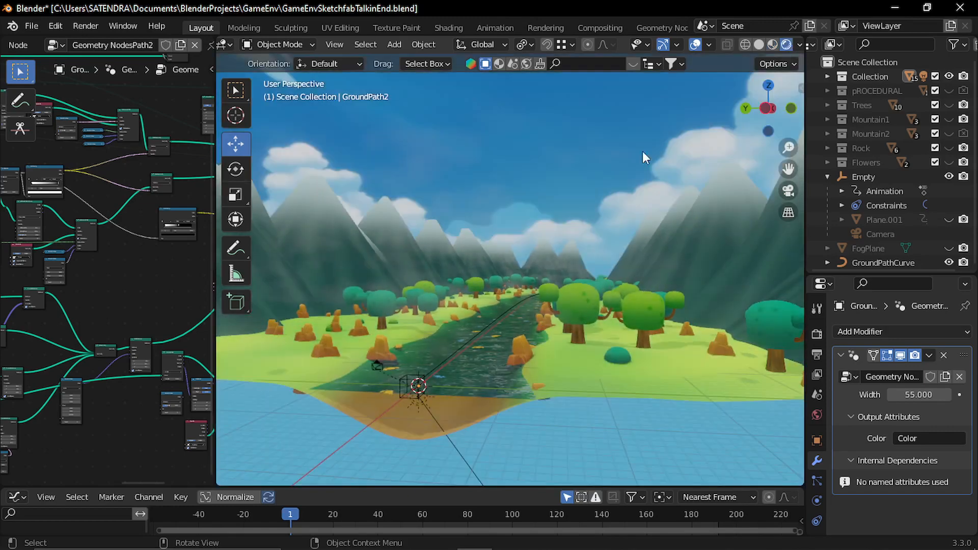
mouse_move(646, 155)
middle_down()
mouse_move(530, 236)
mouse_move(530, 291)
mouse_move(548, 270)
mouse_move(479, 216)
middle_up()
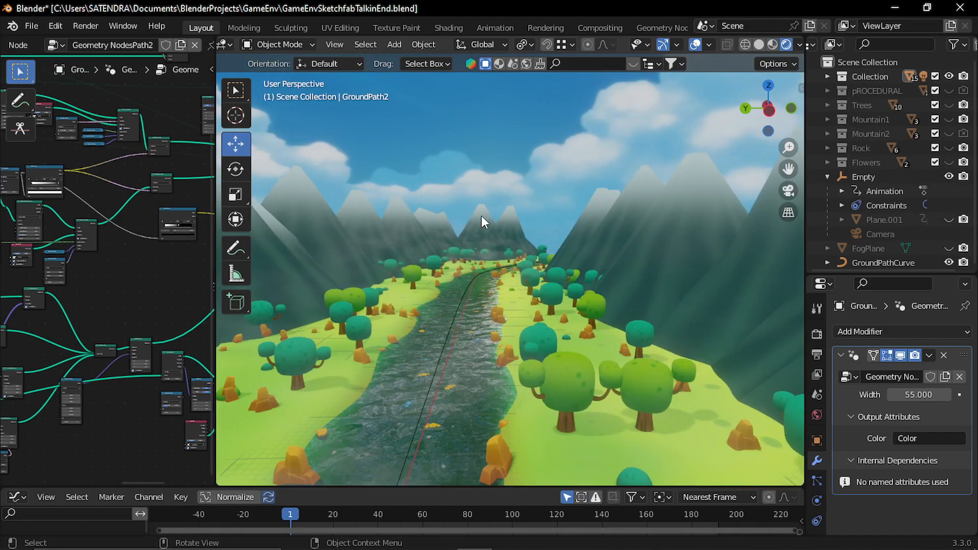
Step: Return the viewport to solid shading and delete all existing points of GroundPathCurve in Edit Mode
click(758, 45)
scroll(605, 224, down, 8)
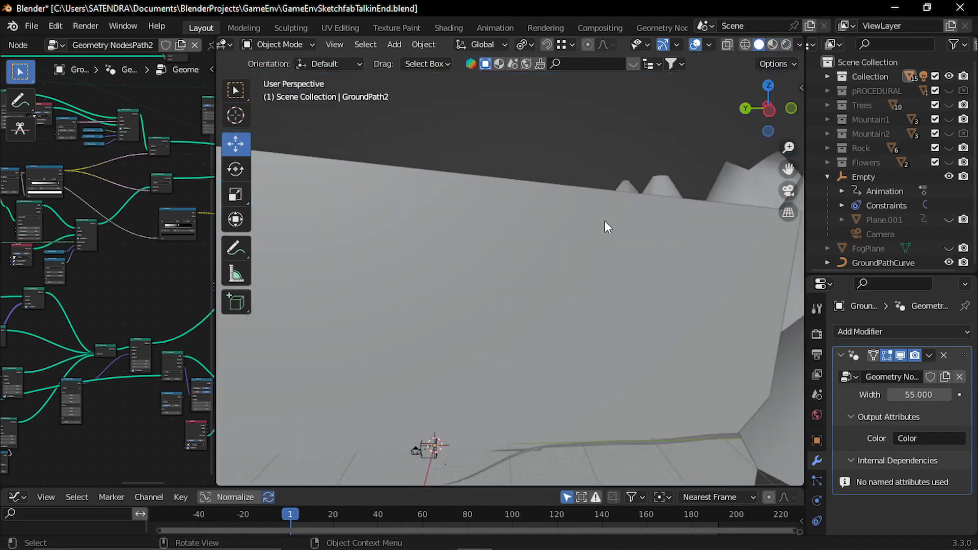
middle_drag(528, 191, 515, 273)
scroll(516, 278, up, 3)
click(487, 366)
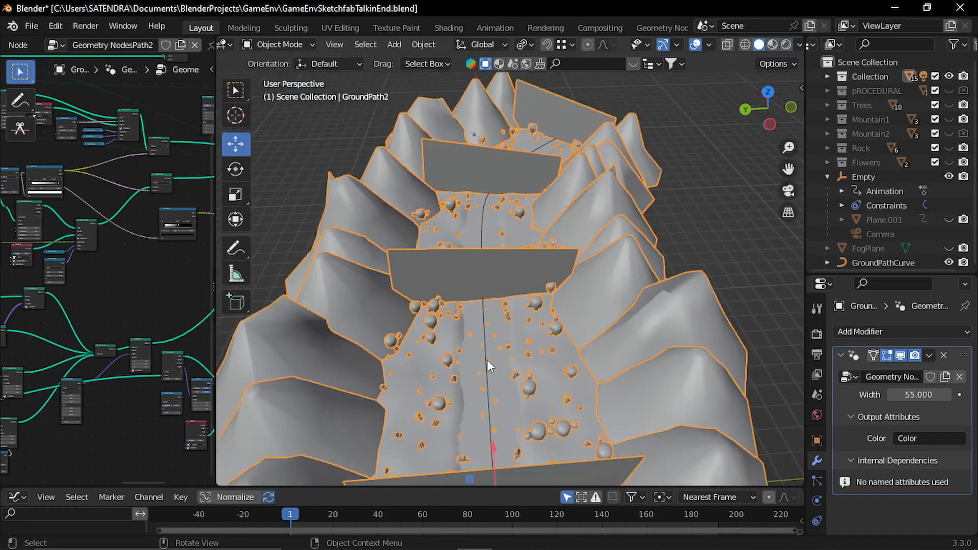
click(486, 359)
key(Tab)
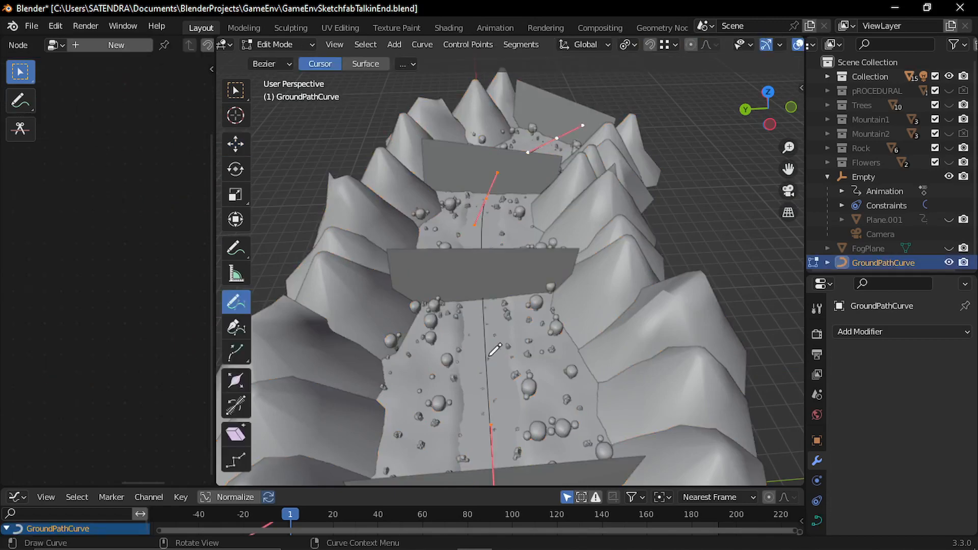
key(x)
click(456, 317)
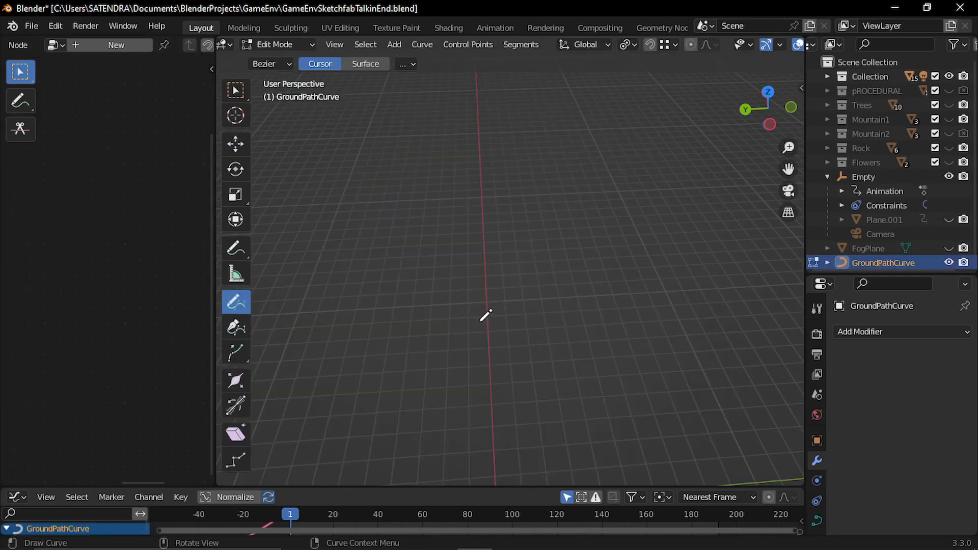
Step: Redraw GroundPathCurve in top view from the origin, straight about 20 m along X and arcing about 55 m towards negative Y
alt+middle_drag(478, 322, 451, 389)
scroll(490, 322, down, 5)
scroll(490, 316, up, 8)
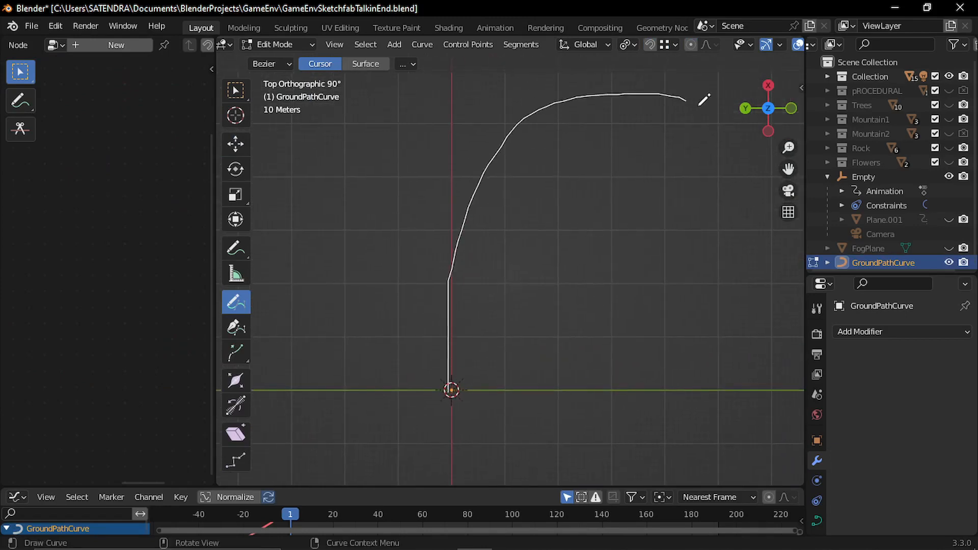
drag(699, 104, 752, 138)
key(Tab)
Step: Examine the mountain-lined valley along the redrawn curve in perspective, with rendered shading
scroll(473, 253, up, 6)
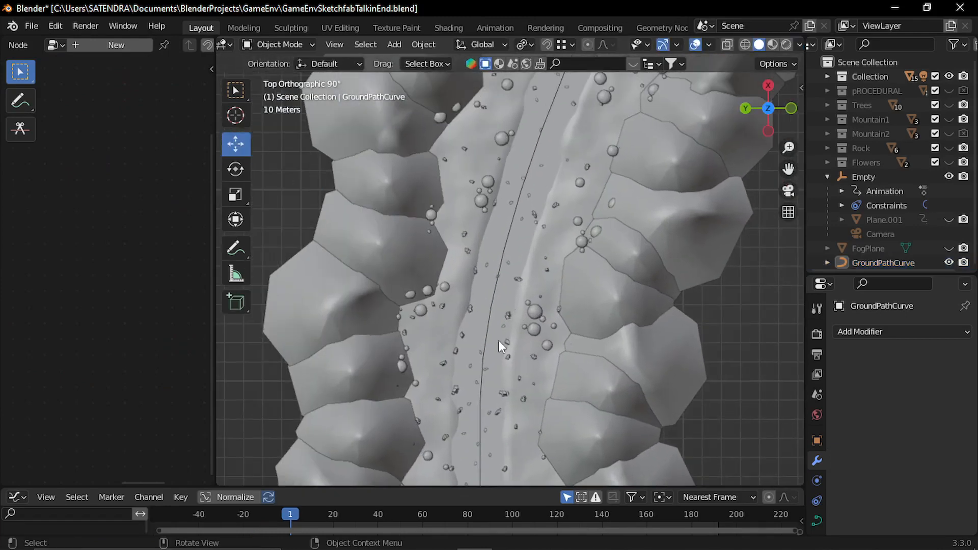
middle_drag(502, 342, 716, 101)
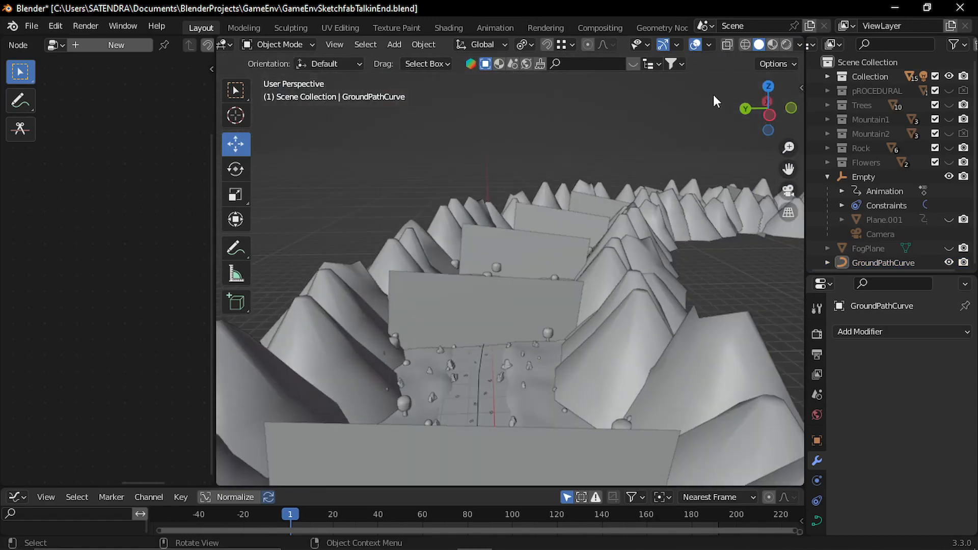
click(785, 45)
shift+middle_drag(575, 295, 535, 255)
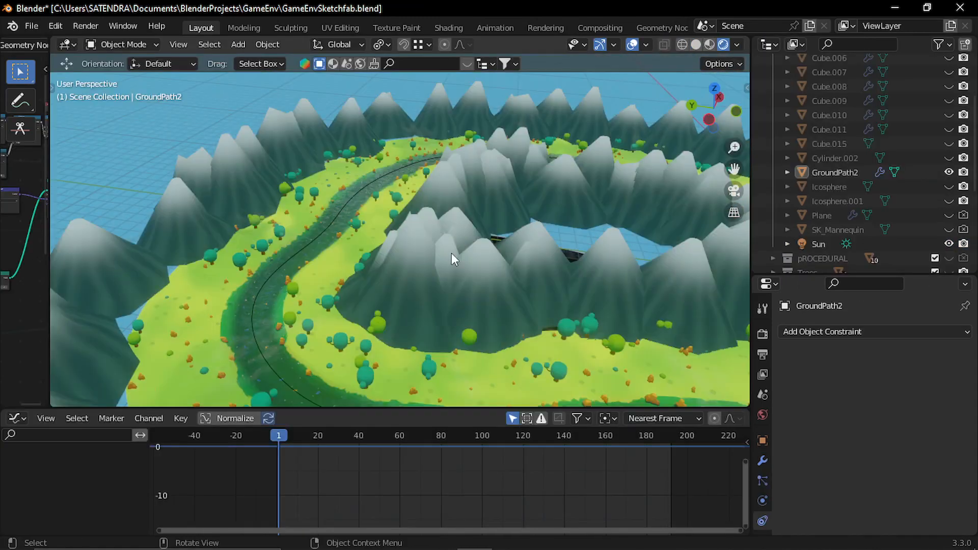
Step: Look over the closed-loop river path and its surrounding mountains in the GameEnvSketchfab.blend scene
middle_drag(451, 253, 413, 239)
scroll(414, 239, down, 3)
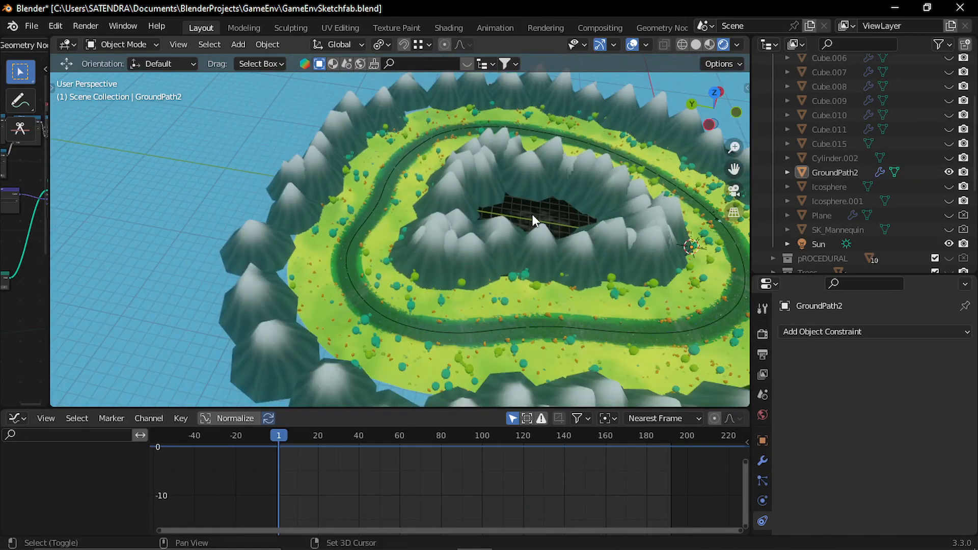
shift+middle_drag(533, 215, 351, 262)
middle_drag(416, 300, 434, 255)
Step: Look through the scene camera and inspect the path curve and the Follow Path constraint on the Empty carrying the camera
key(KP_0)
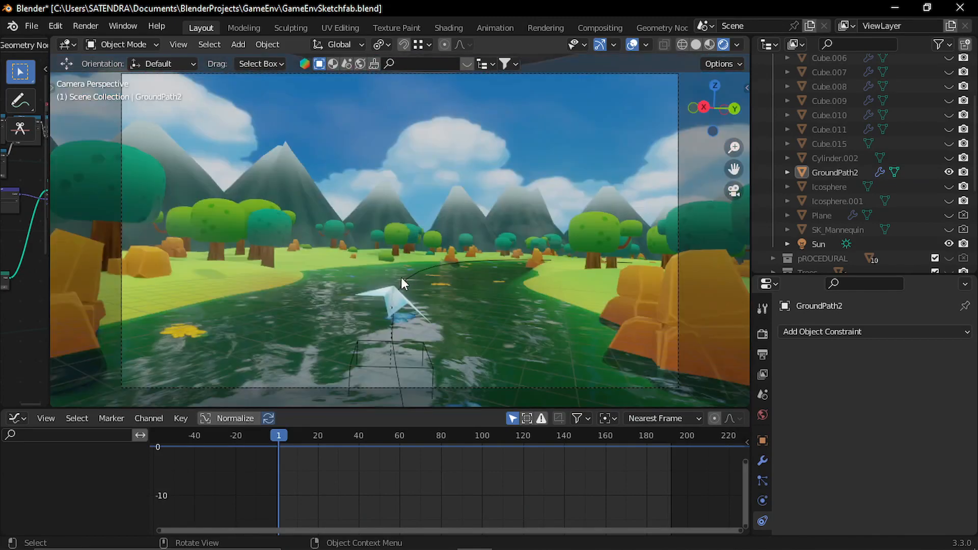
click(393, 298)
click(429, 267)
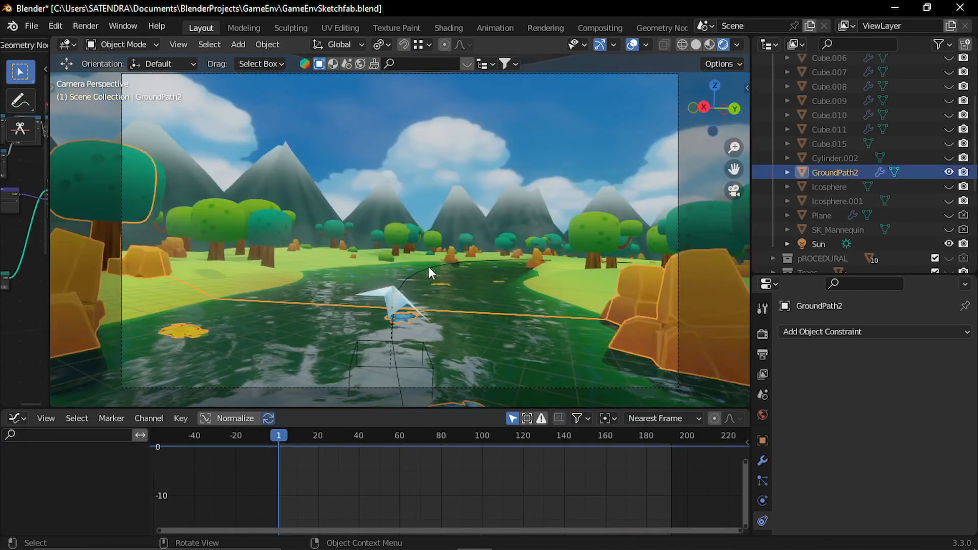
click(395, 357)
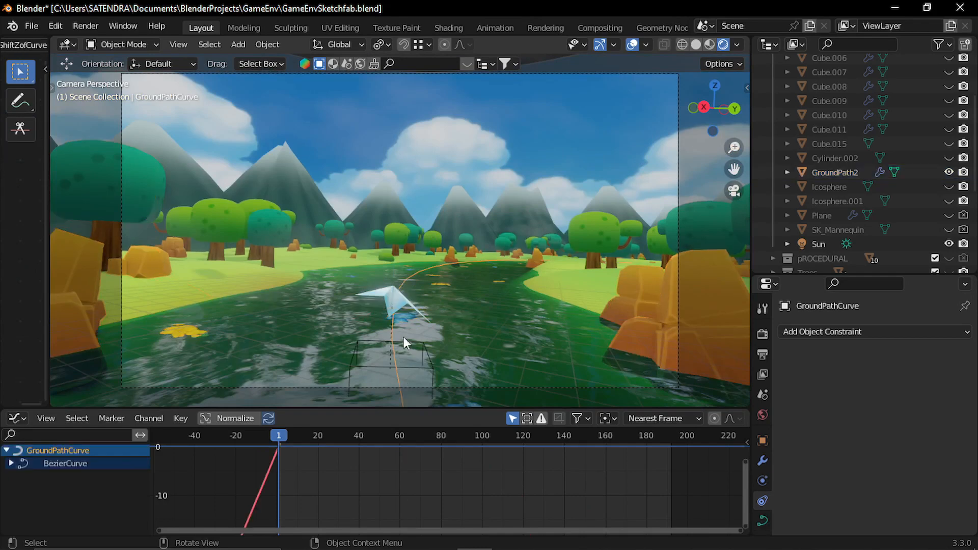
click(426, 357)
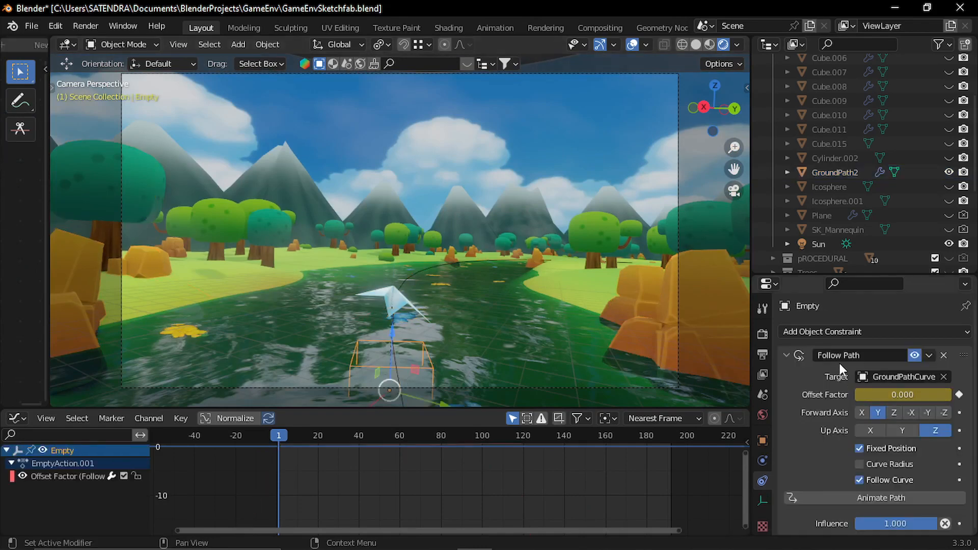
click(518, 162)
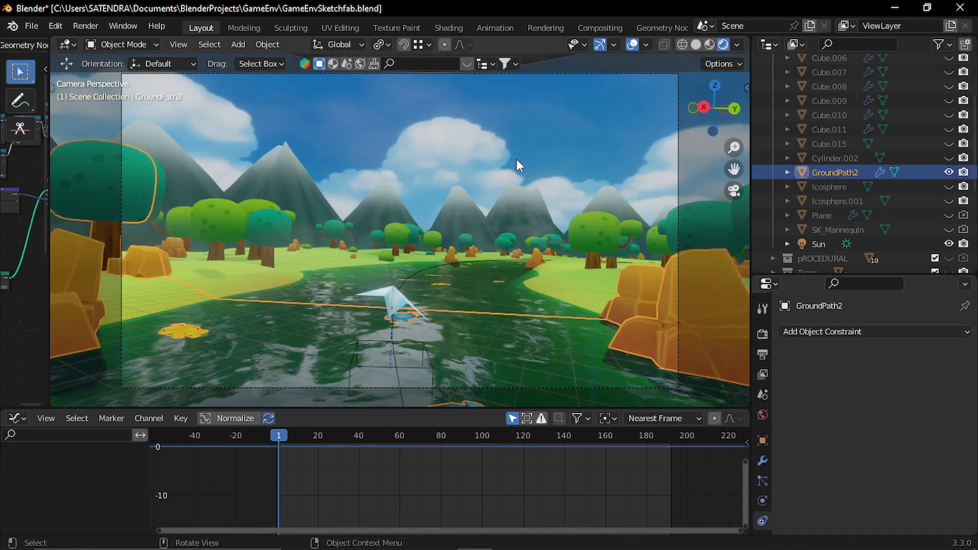
Step: Play the follow-path animation through the camera, stop it at frame 34, and view the surrounding river landscape
key(space)
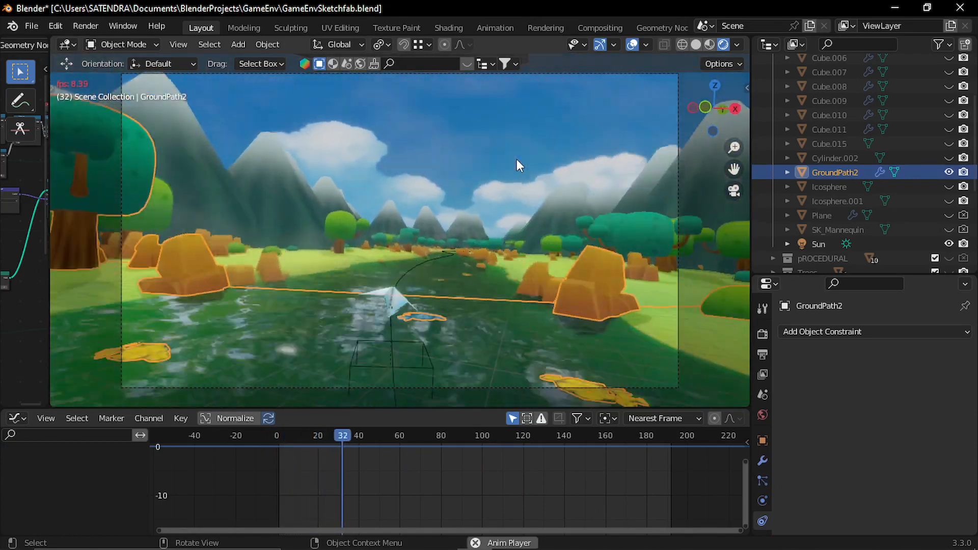
key(space)
middle_drag(501, 188, 427, 227)
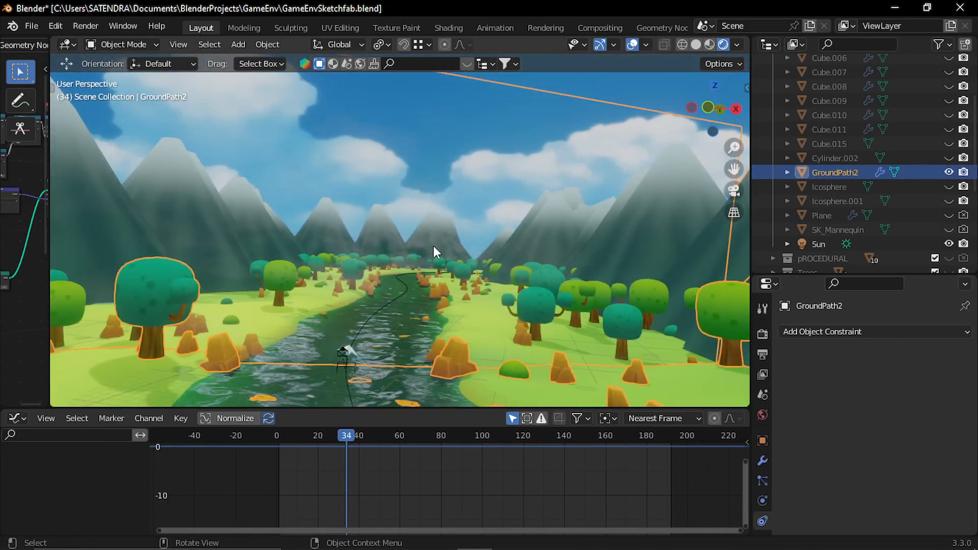
shift+middle_drag(423, 271, 390, 215)
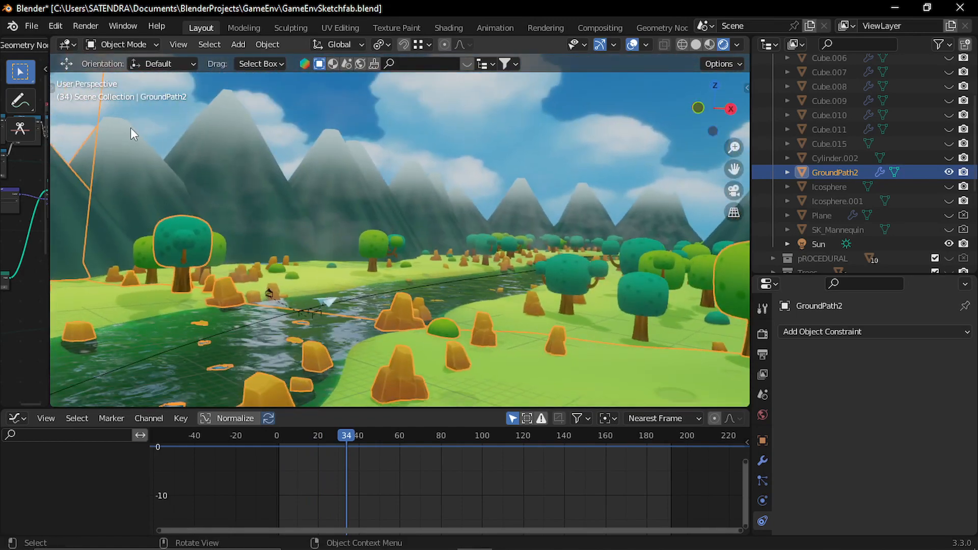